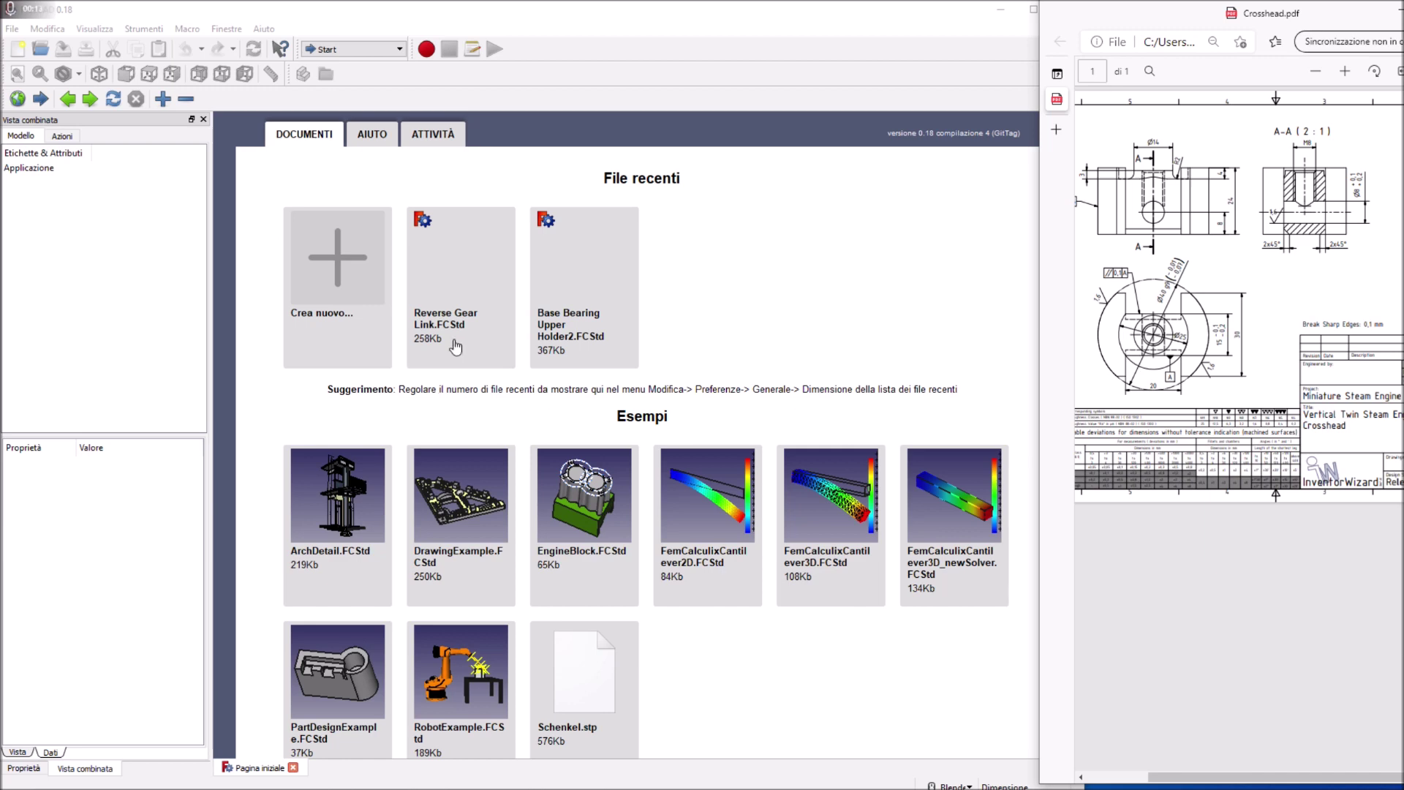
Step: Close the stray Chrome window and bring the steam engine folder forward
{"action": "left_click", "coordinate": [591, 778]}
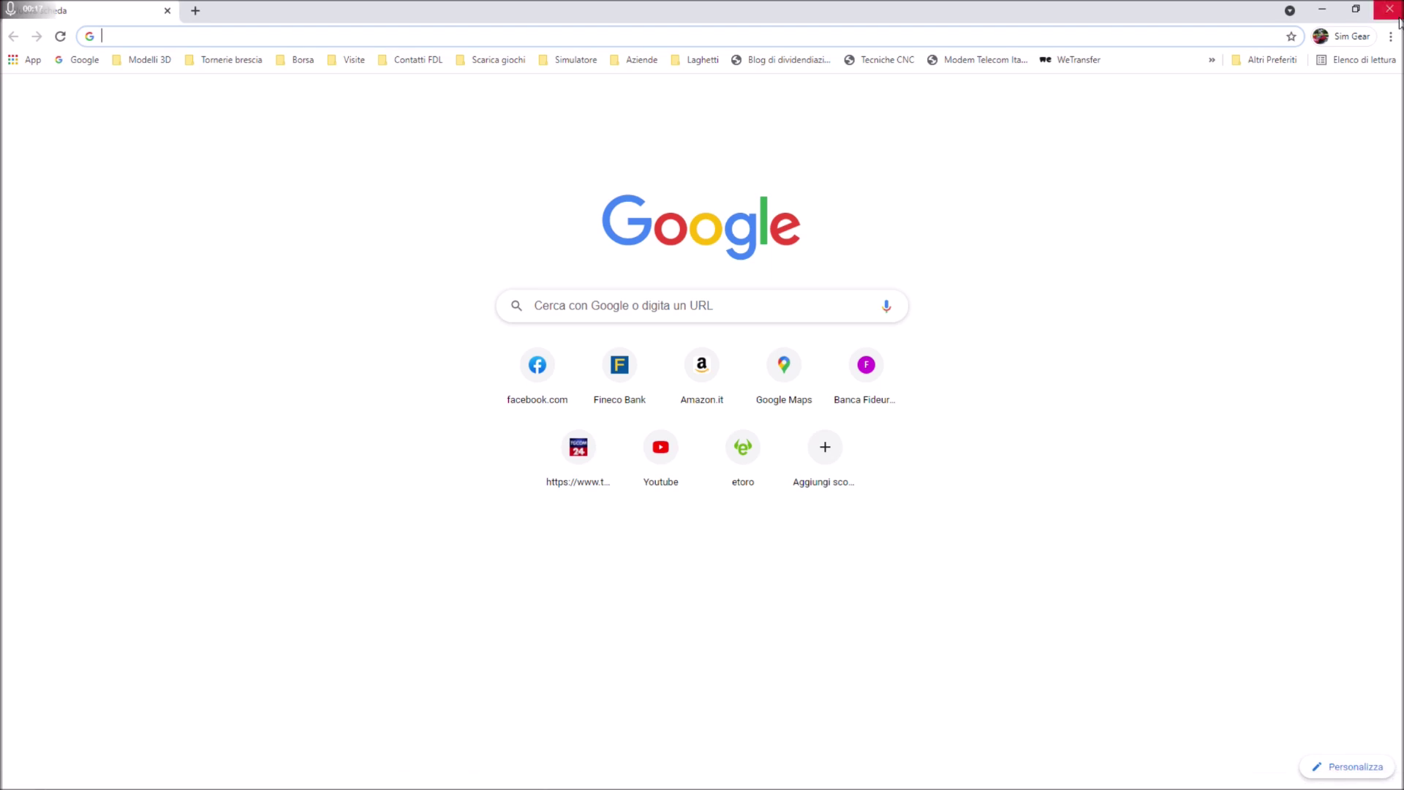
{"action": "left_click", "coordinate": [1388, 10]}
{"action": "left_click", "coordinate": [411, 777]}
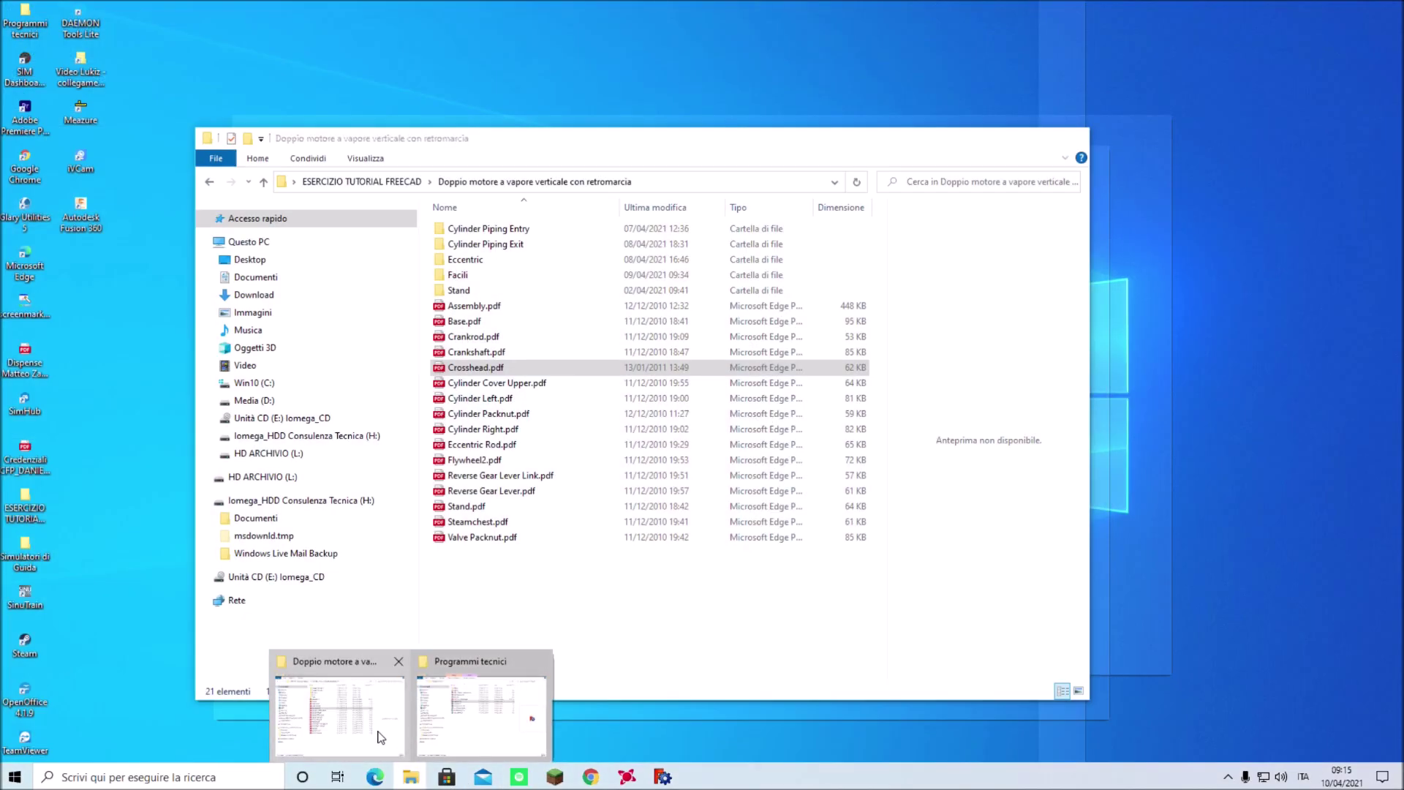
{"action": "left_click", "coordinate": [369, 728]}
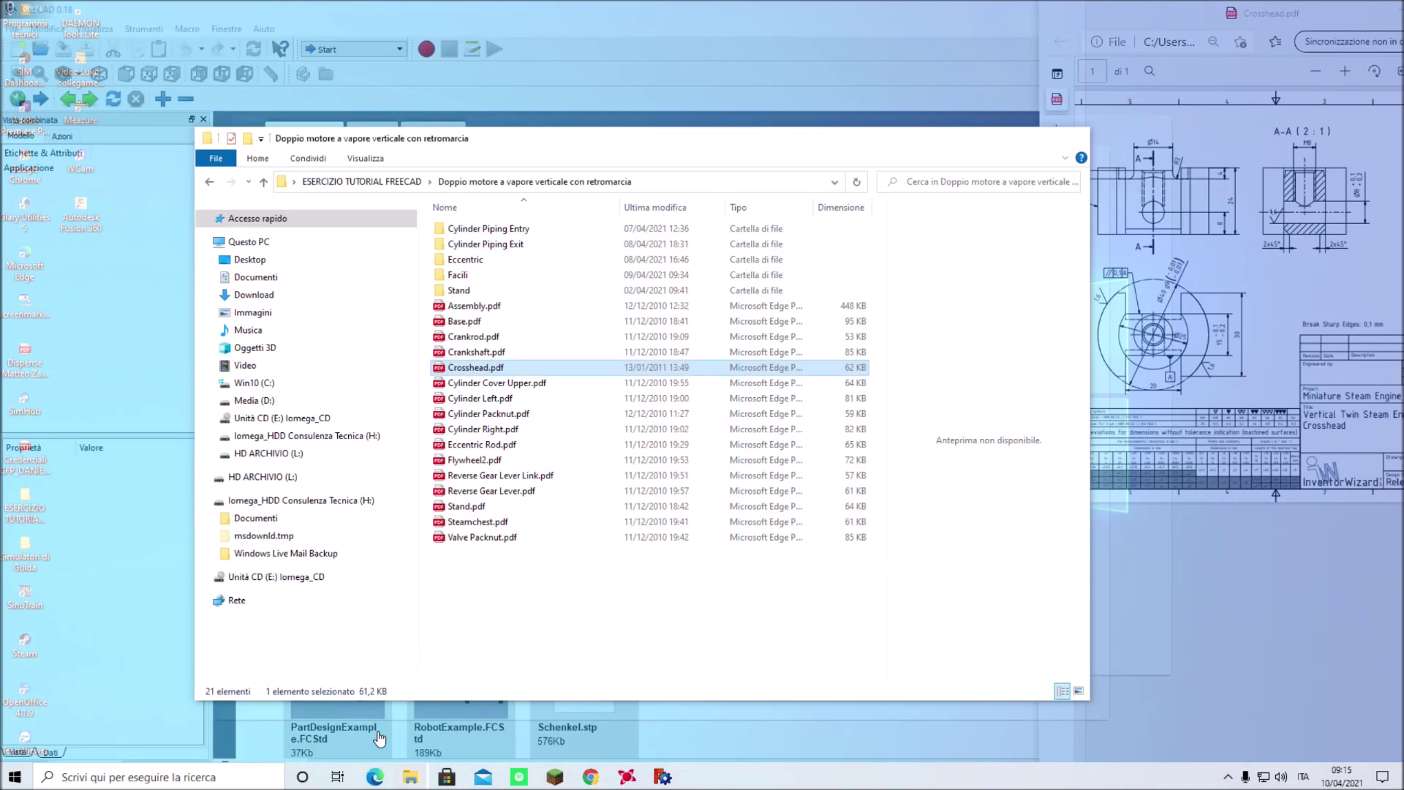
Step: Open Crosshead.pdf in its own maximized Edge window
{"action": "double_click", "coordinate": [468, 370]}
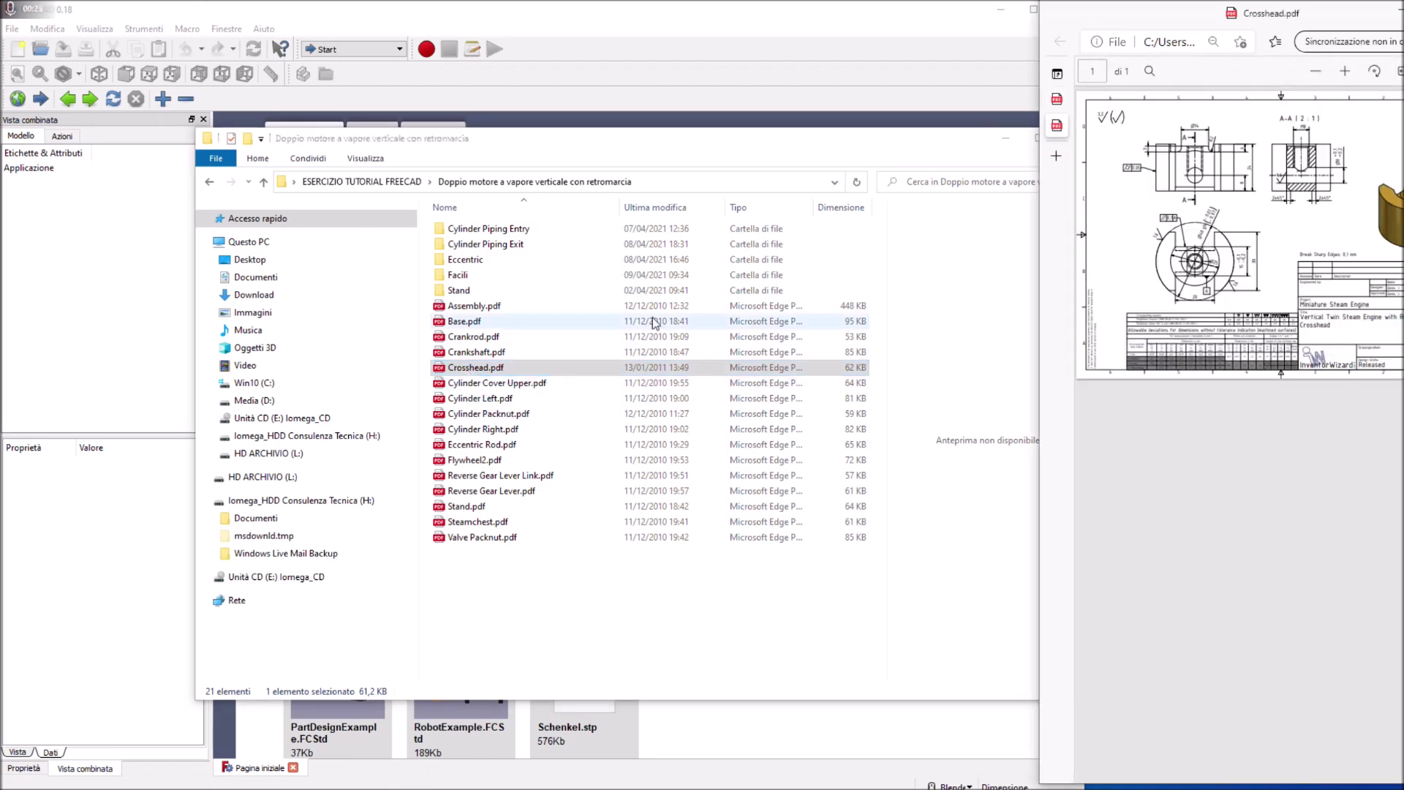
{"action": "left_click_drag", "start_coordinate": [1057, 126], "coordinate": [617, 117]}
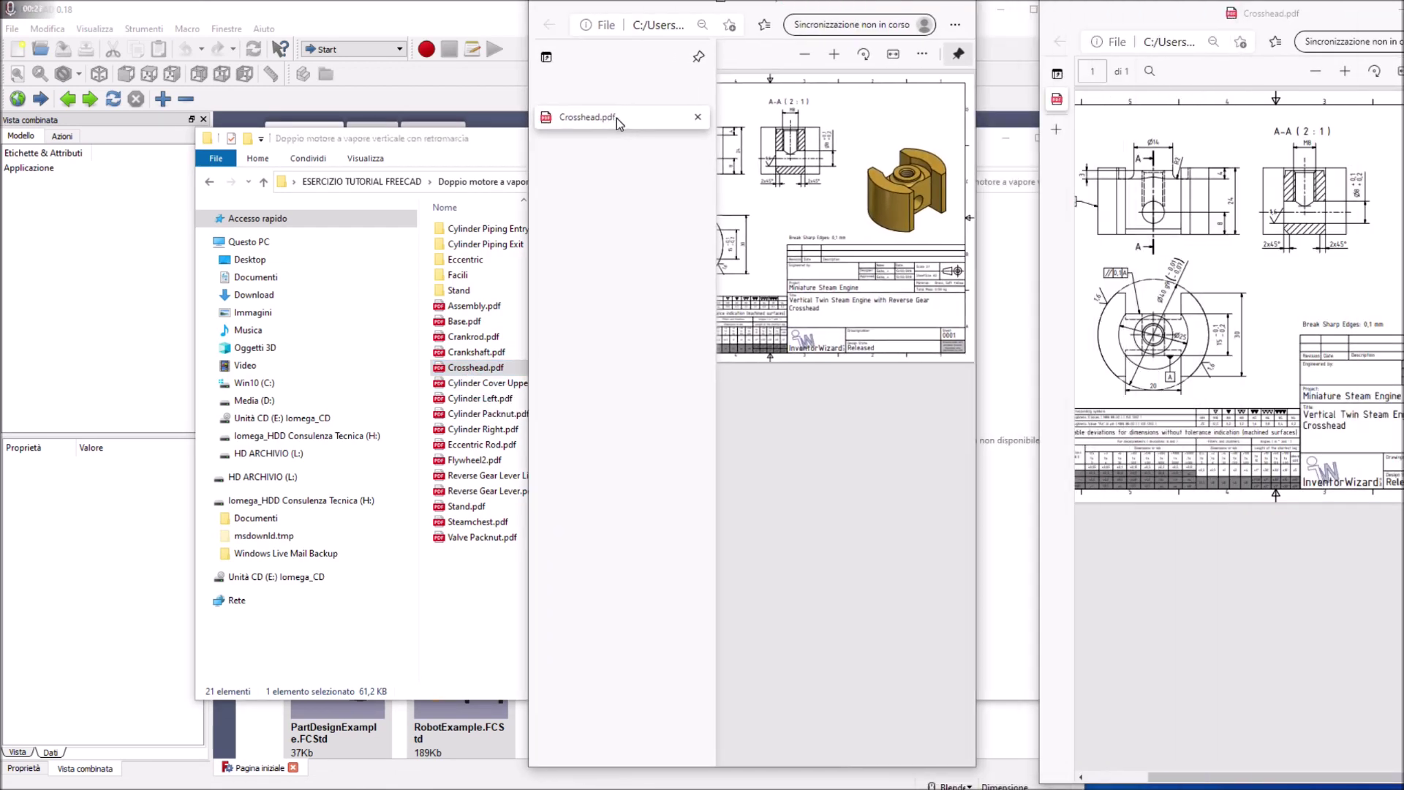
{"action": "double_click", "coordinate": [834, 16]}
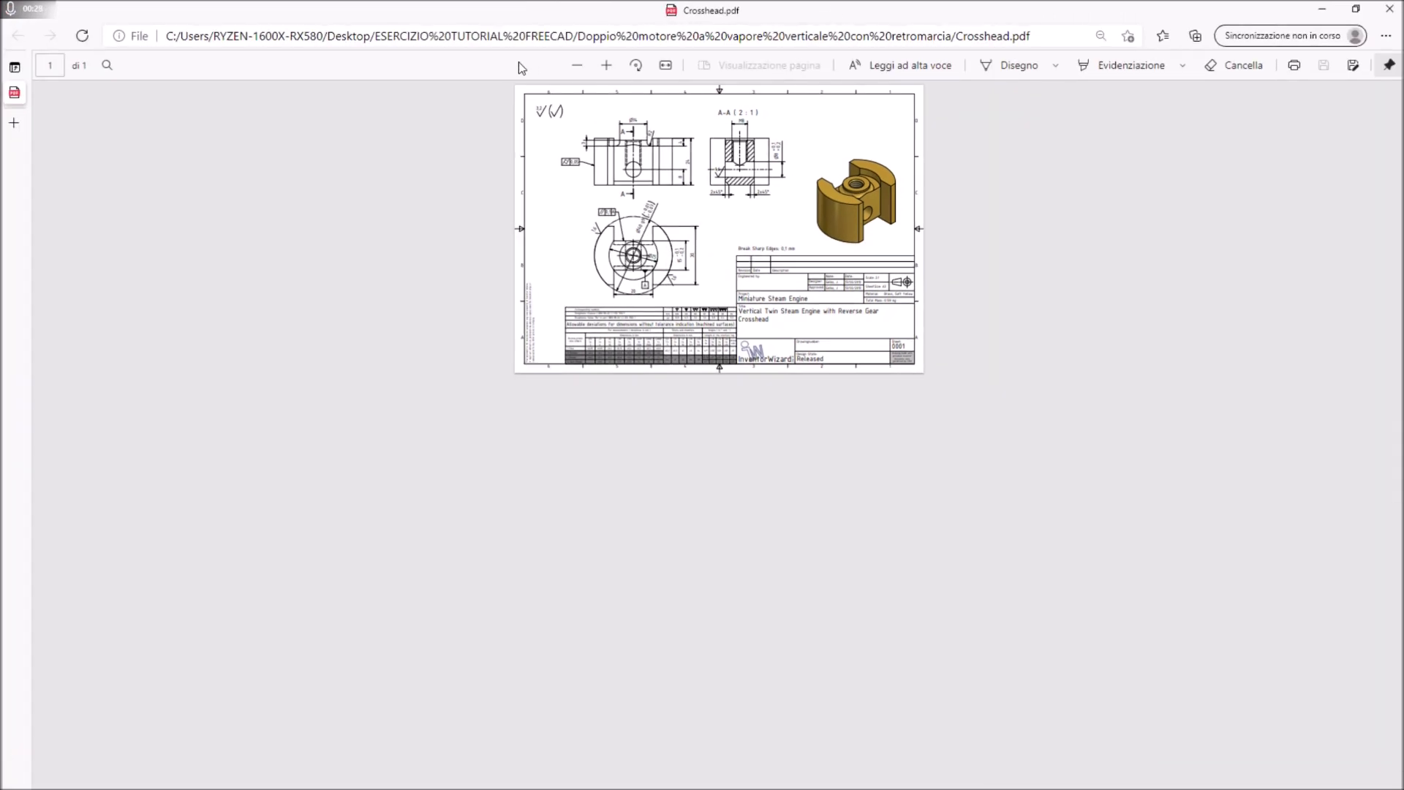
Step: Fit the crosshead drawing to the page, then restore Edge to a narrow panel
{"action": "left_click", "coordinate": [631, 66]}
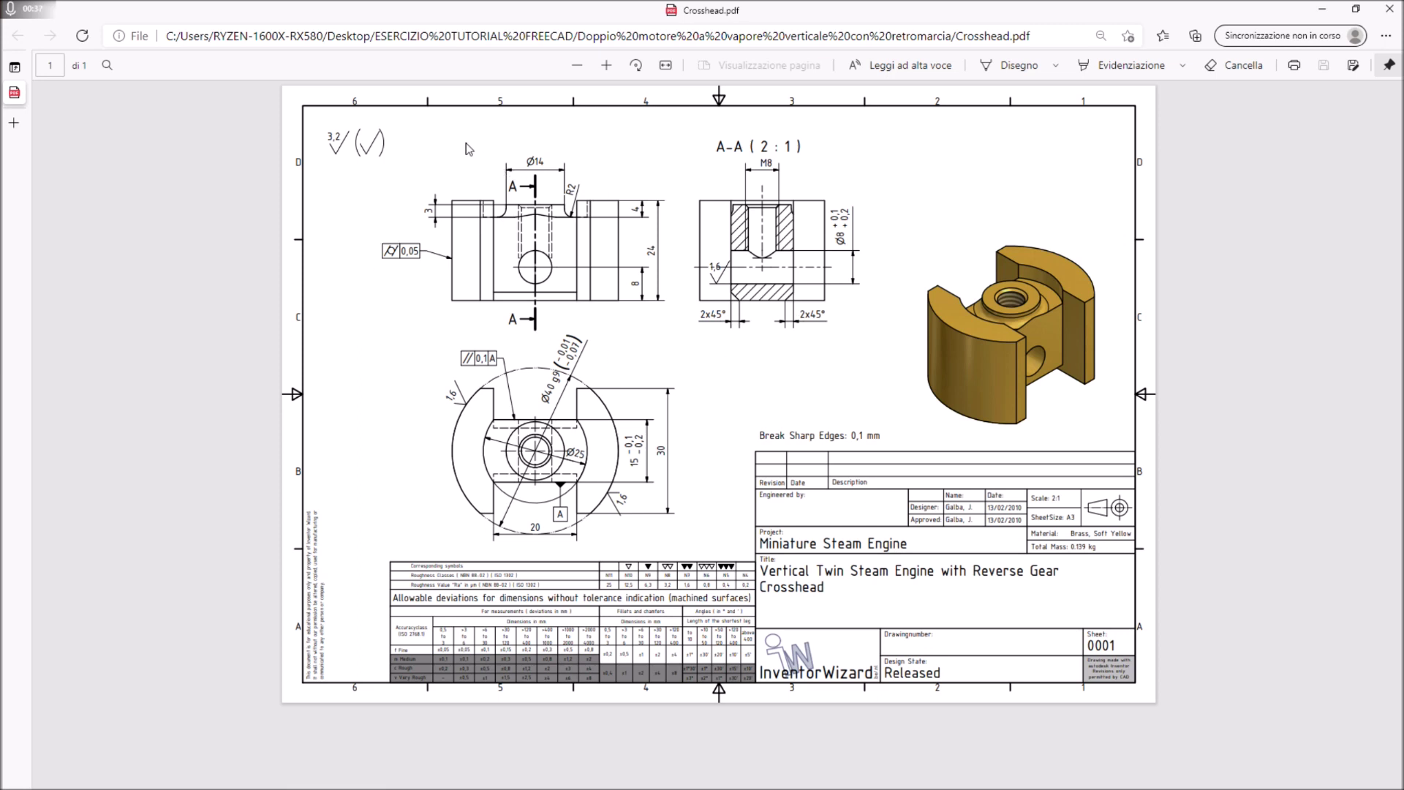
{"action": "double_click", "coordinate": [547, 22]}
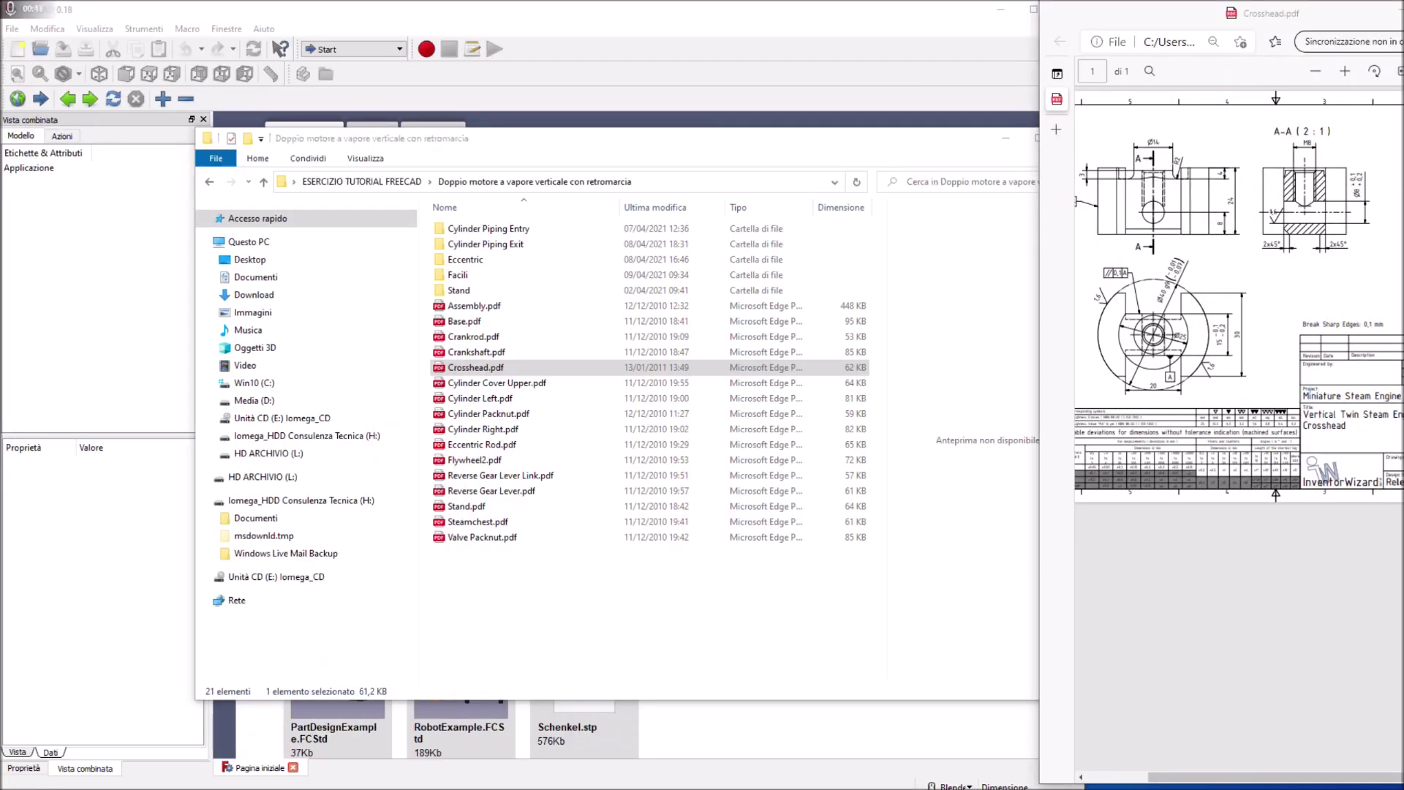
Step: Copy the Crosshead.pdf file name and close the File Explorer window
{"action": "left_click", "coordinate": [480, 368]}
{"action": "left_click", "coordinate": [472, 367]}
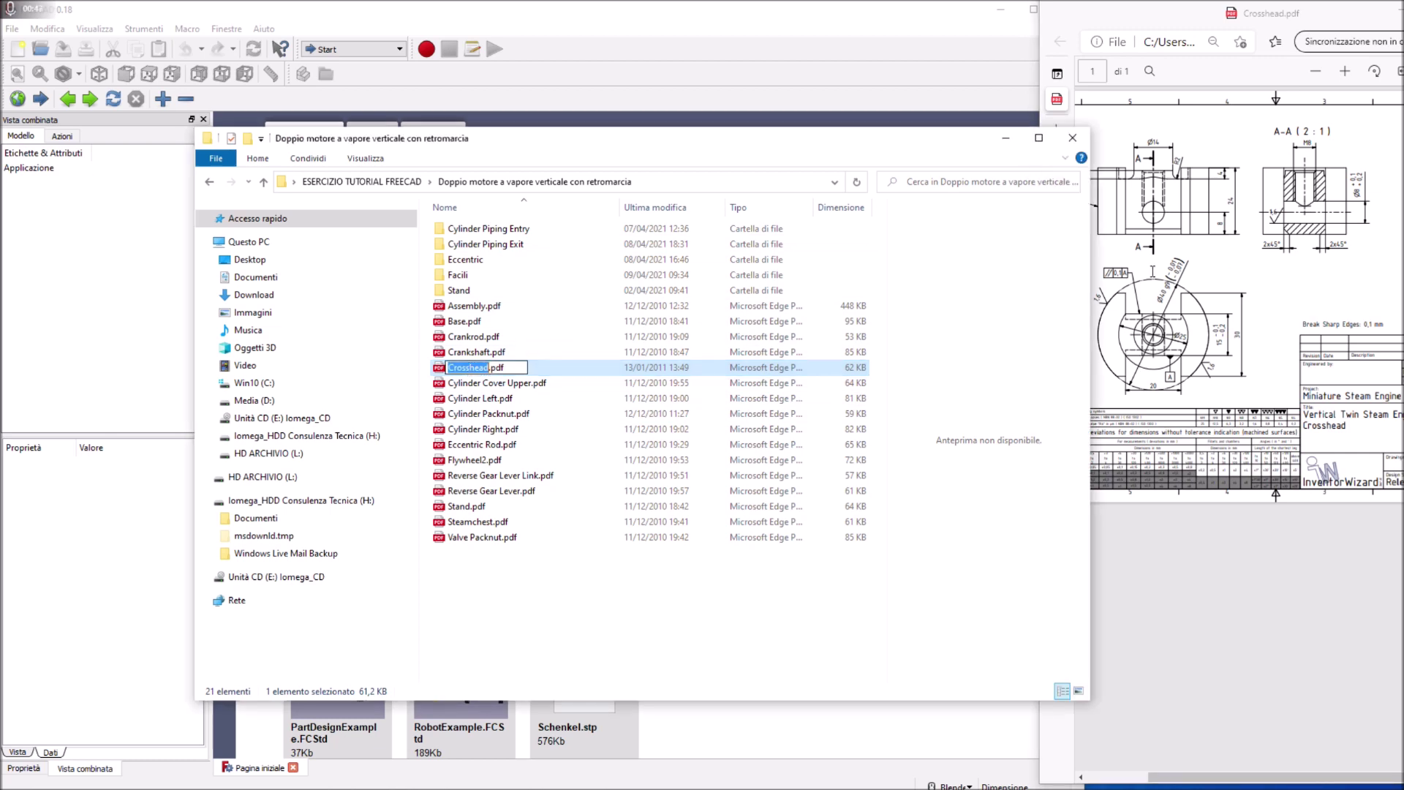
{"action": "left_click", "coordinate": [1072, 143]}
Step: Create a new FreeCAD document and save it as Crosshead
{"action": "left_click", "coordinate": [328, 289]}
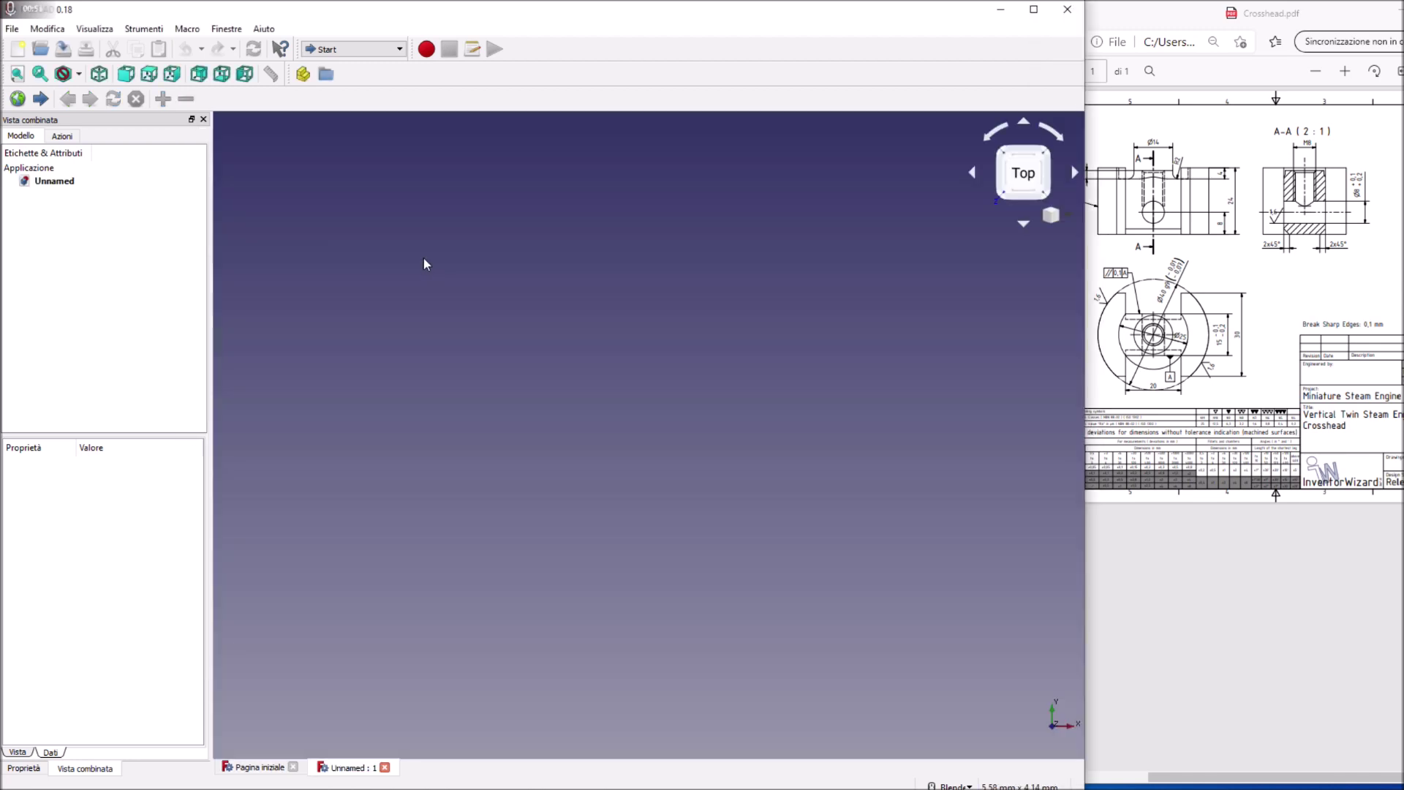
{"action": "left_click", "coordinate": [63, 49]}
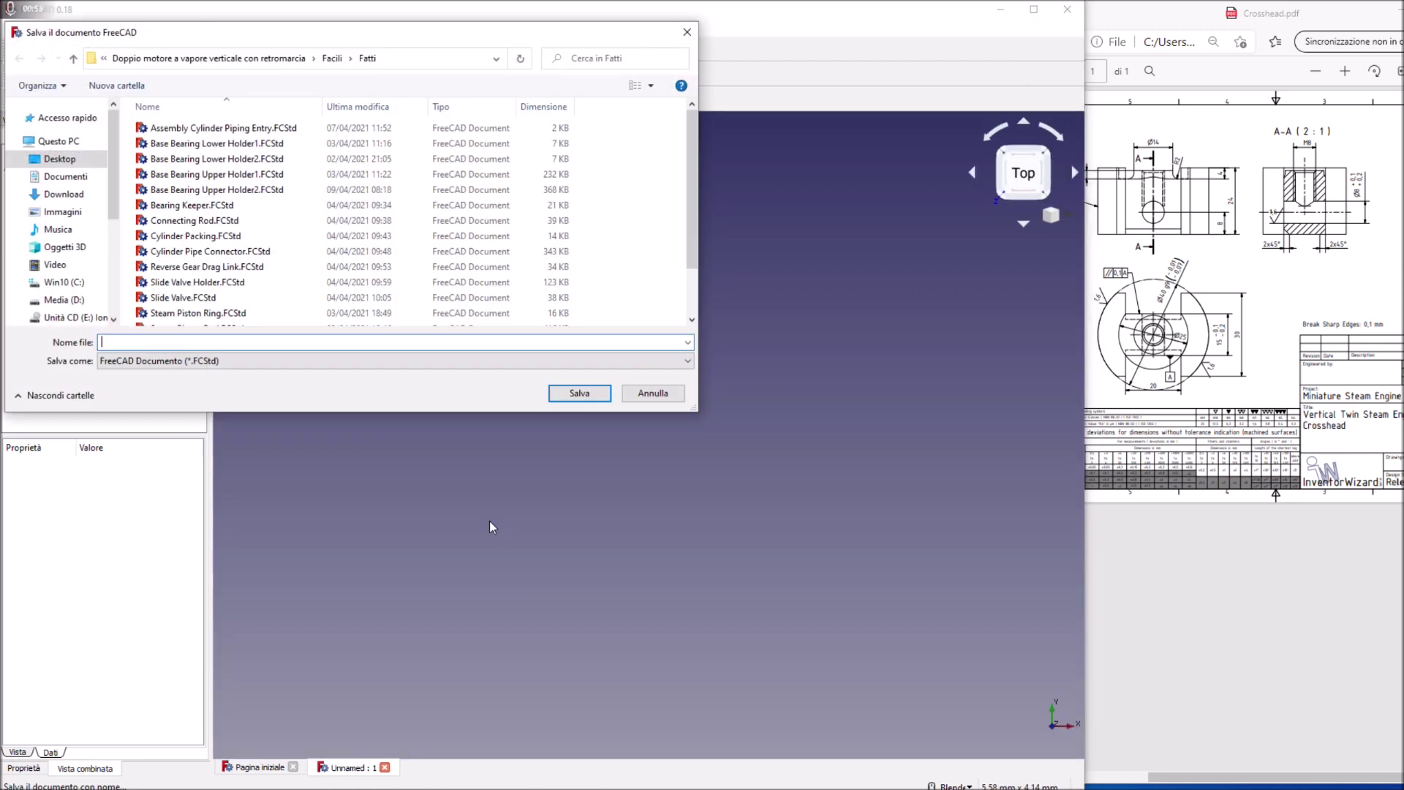
{"action": "type", "text": "Crosshead"}
{"action": "left_click", "coordinate": [563, 397]}
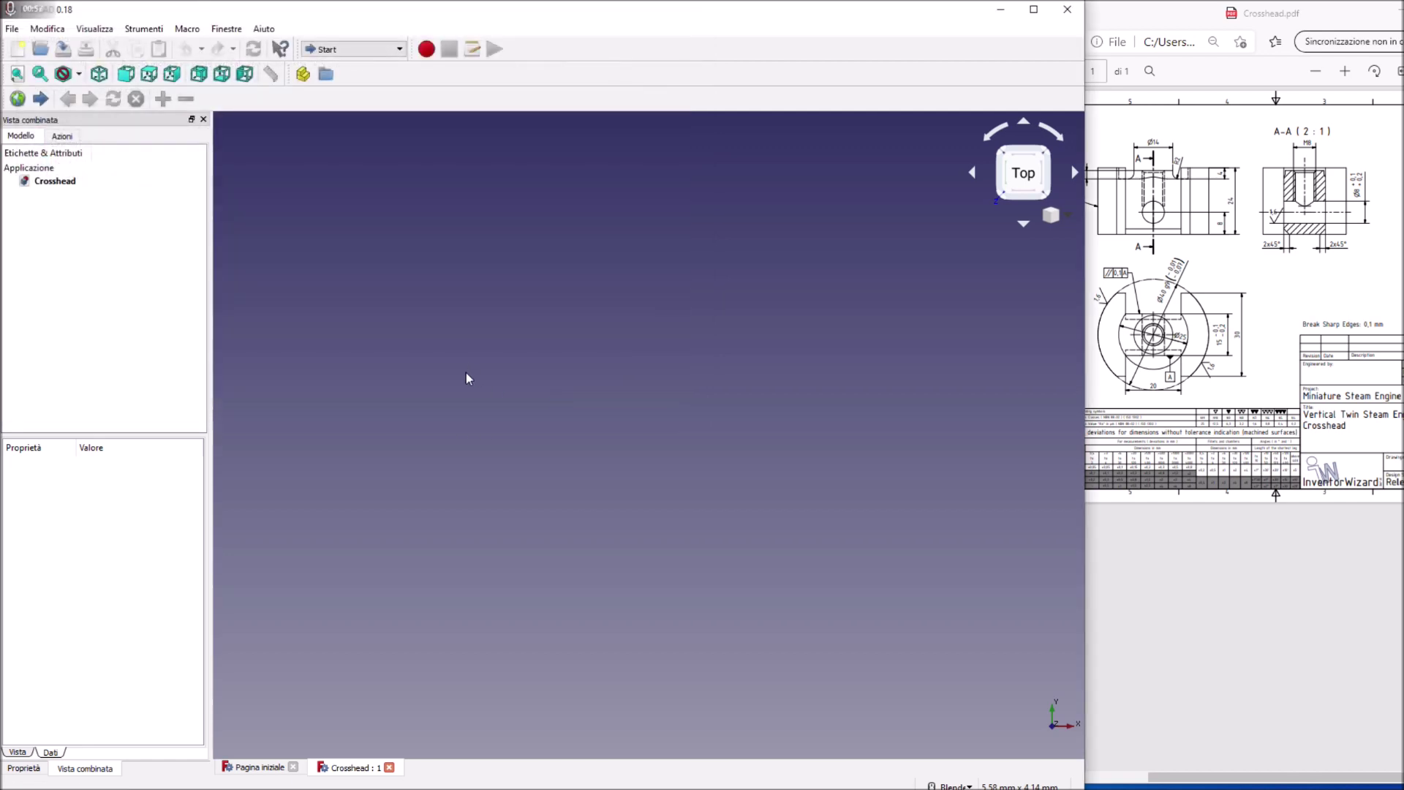
{"action": "left_click", "coordinate": [84, 30]}
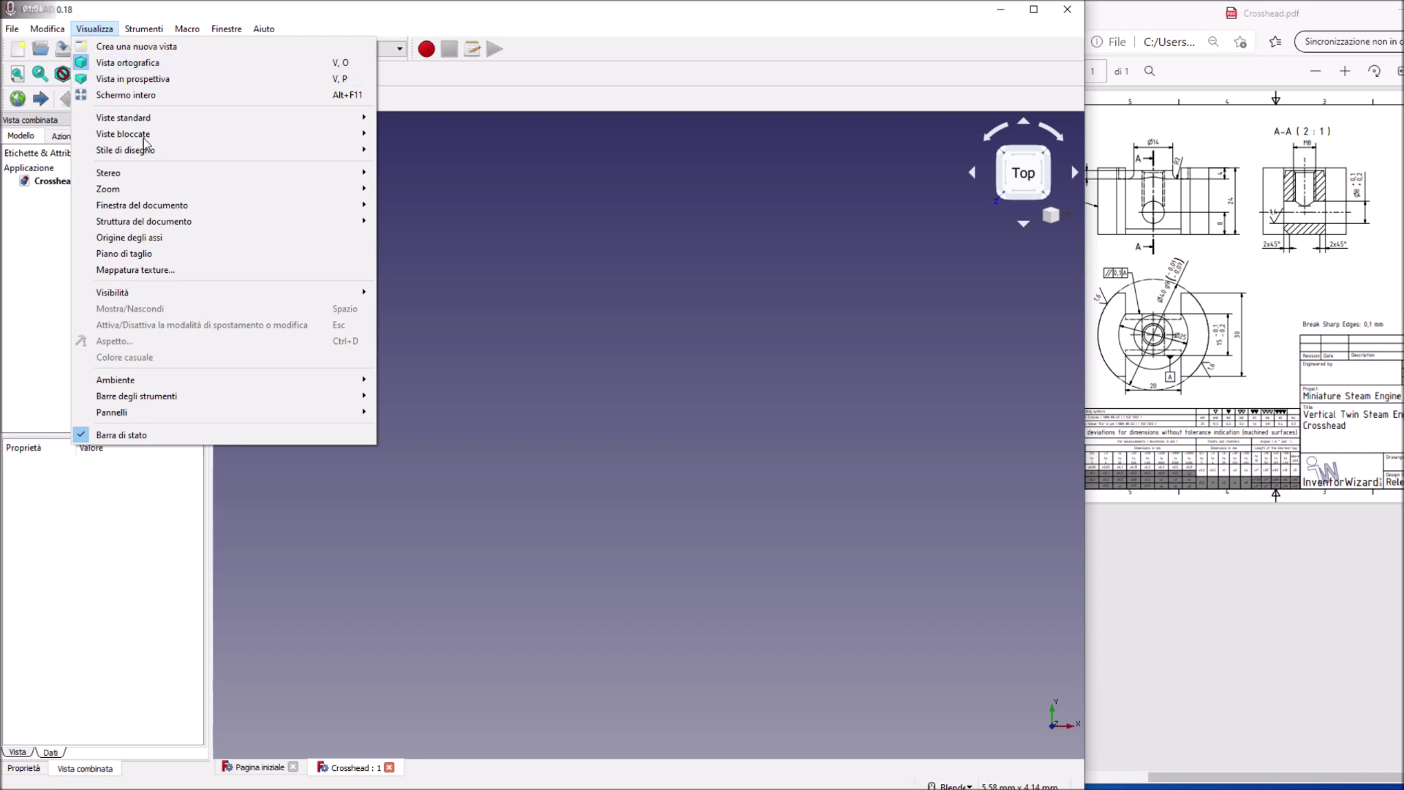
Step: Show the axis origin (Origine degli assi) and activate the Part workbench
{"action": "left_click", "coordinate": [176, 242]}
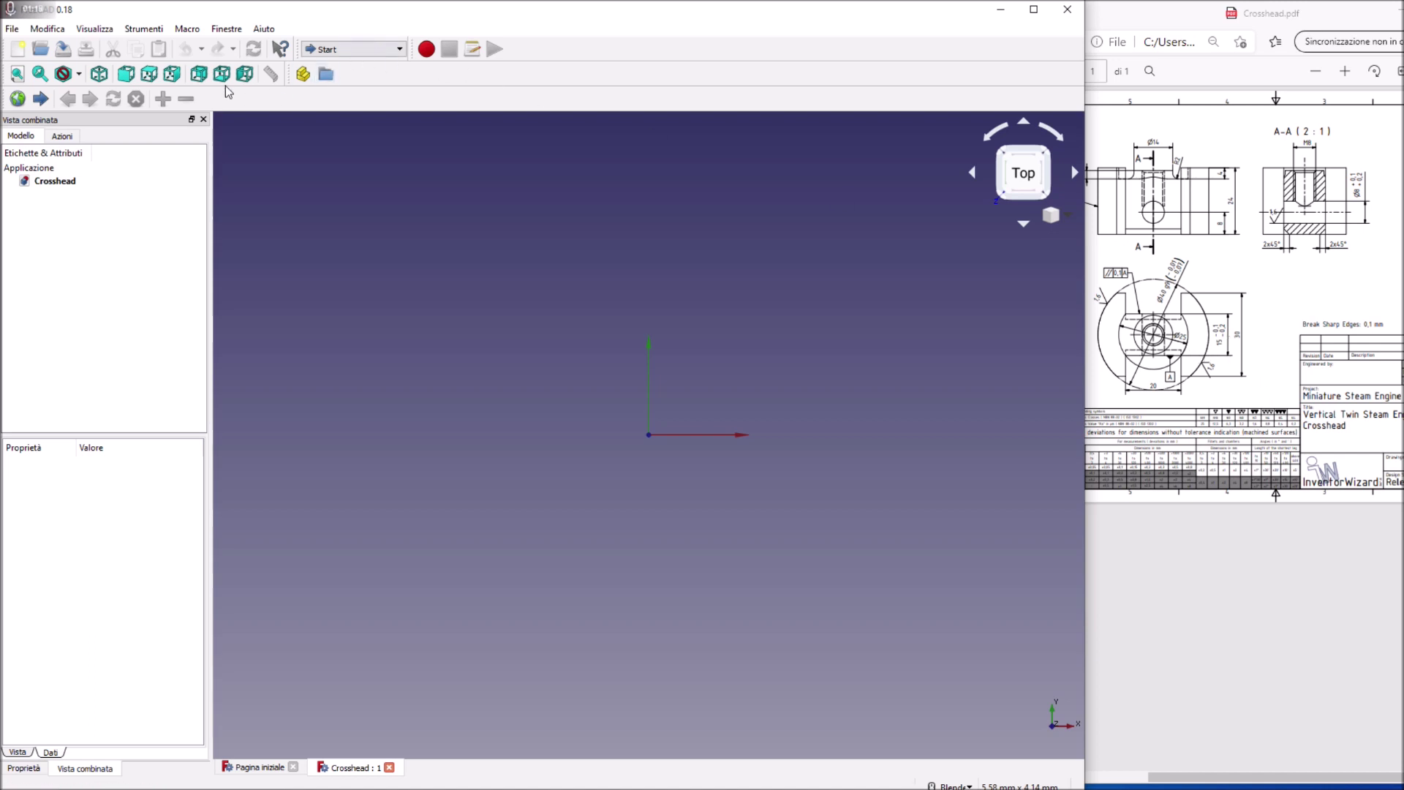
{"action": "left_click", "coordinate": [351, 49]}
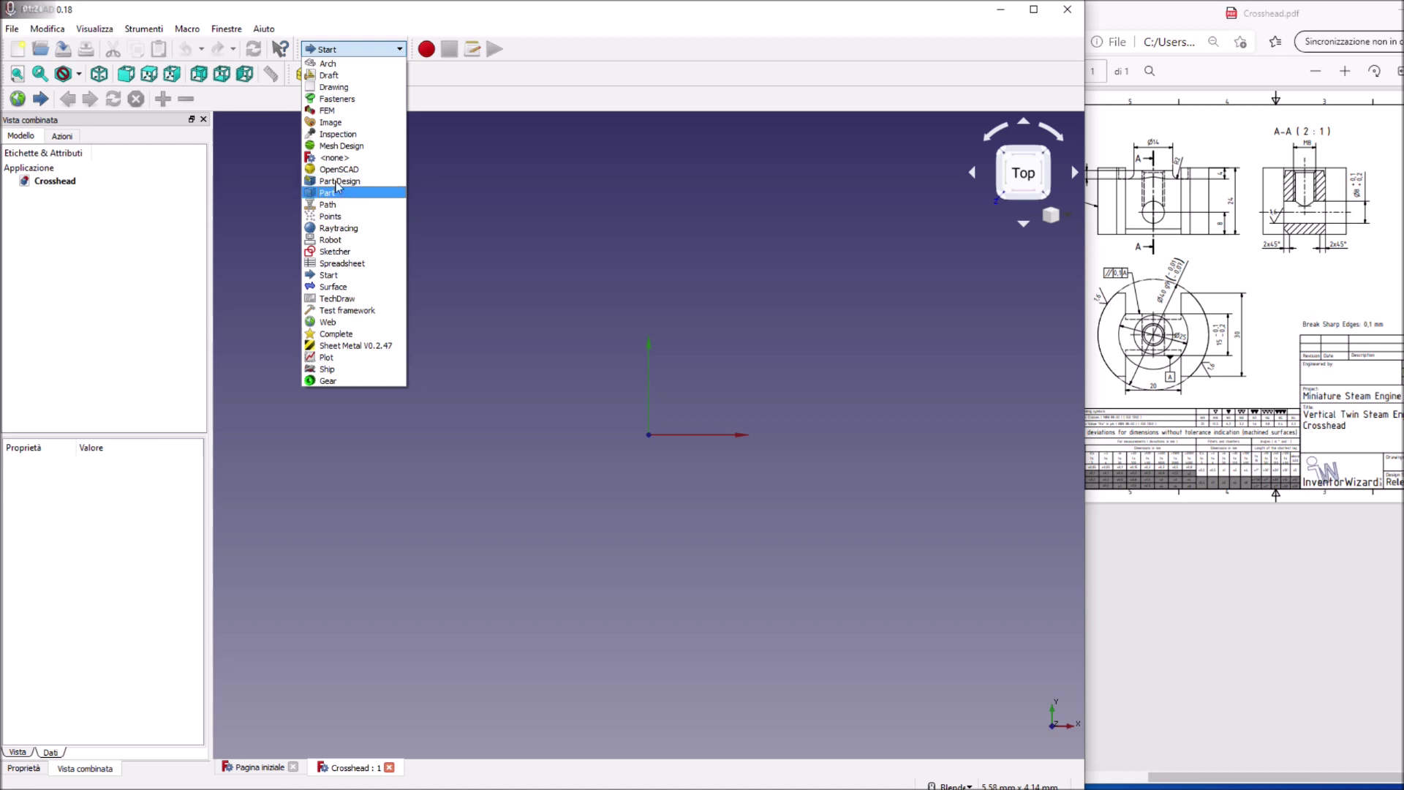
{"action": "left_click", "coordinate": [338, 182]}
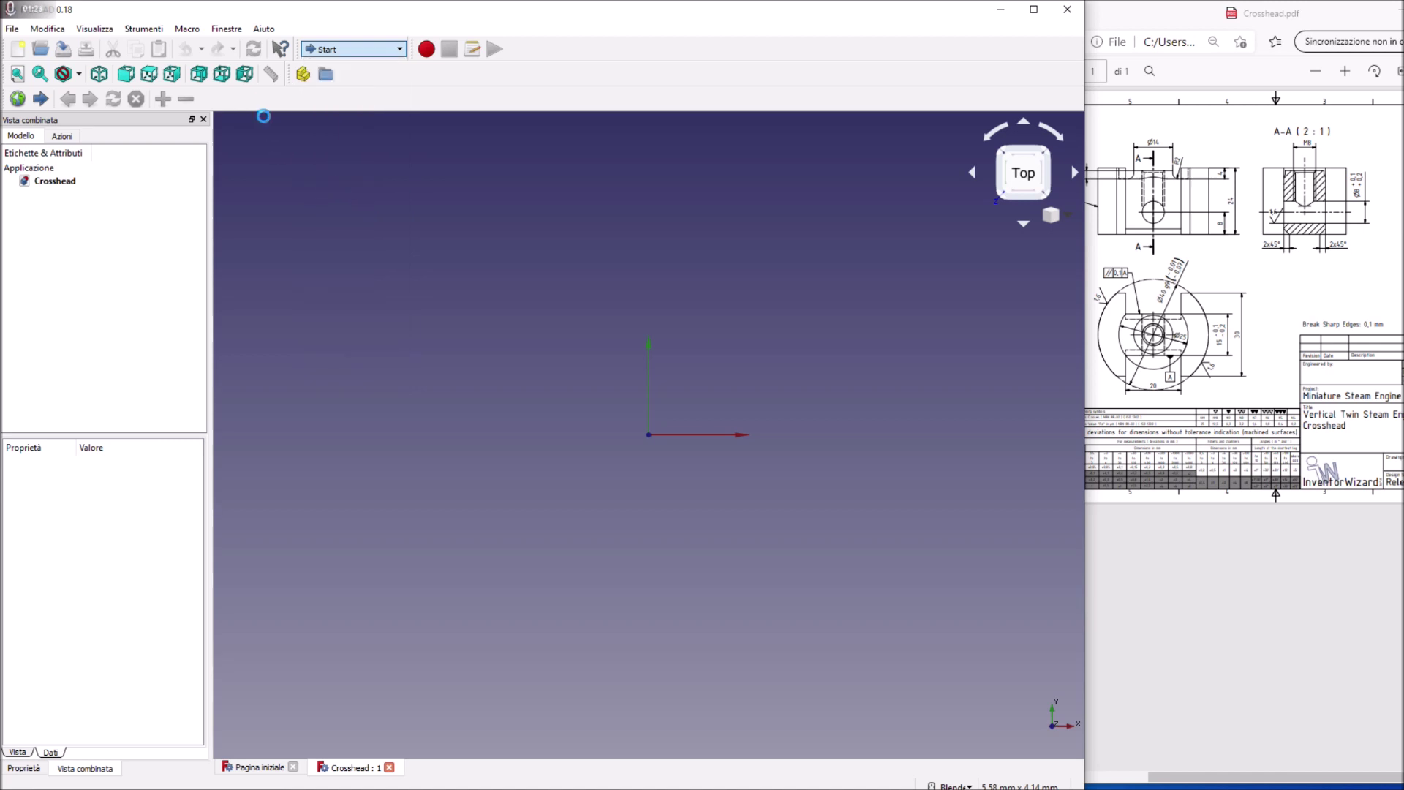
Step: Add a Cilindro with radius 20 mm and height 24 mm, fitted in isometric view
{"action": "left_click", "coordinate": [380, 74]}
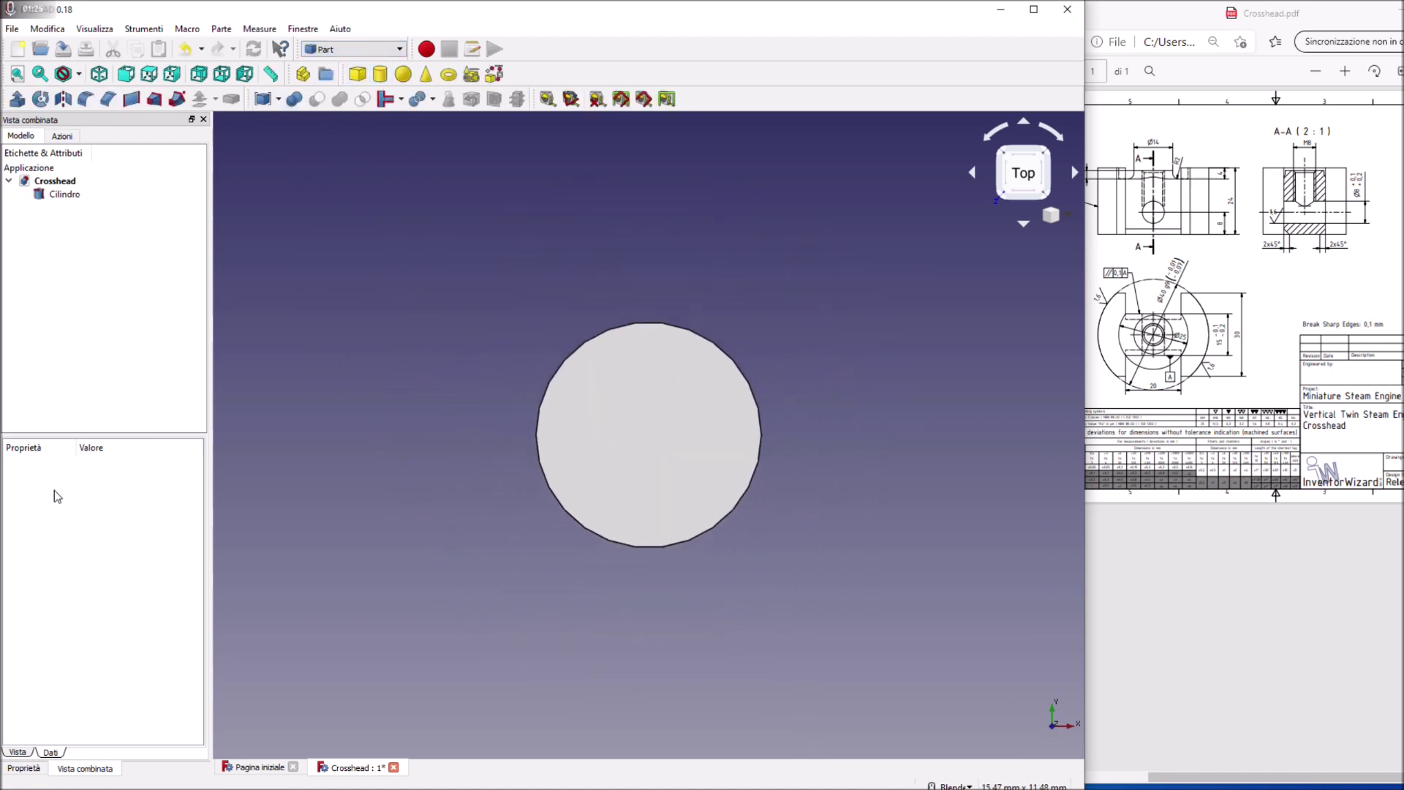
{"action": "left_click", "coordinate": [65, 194]}
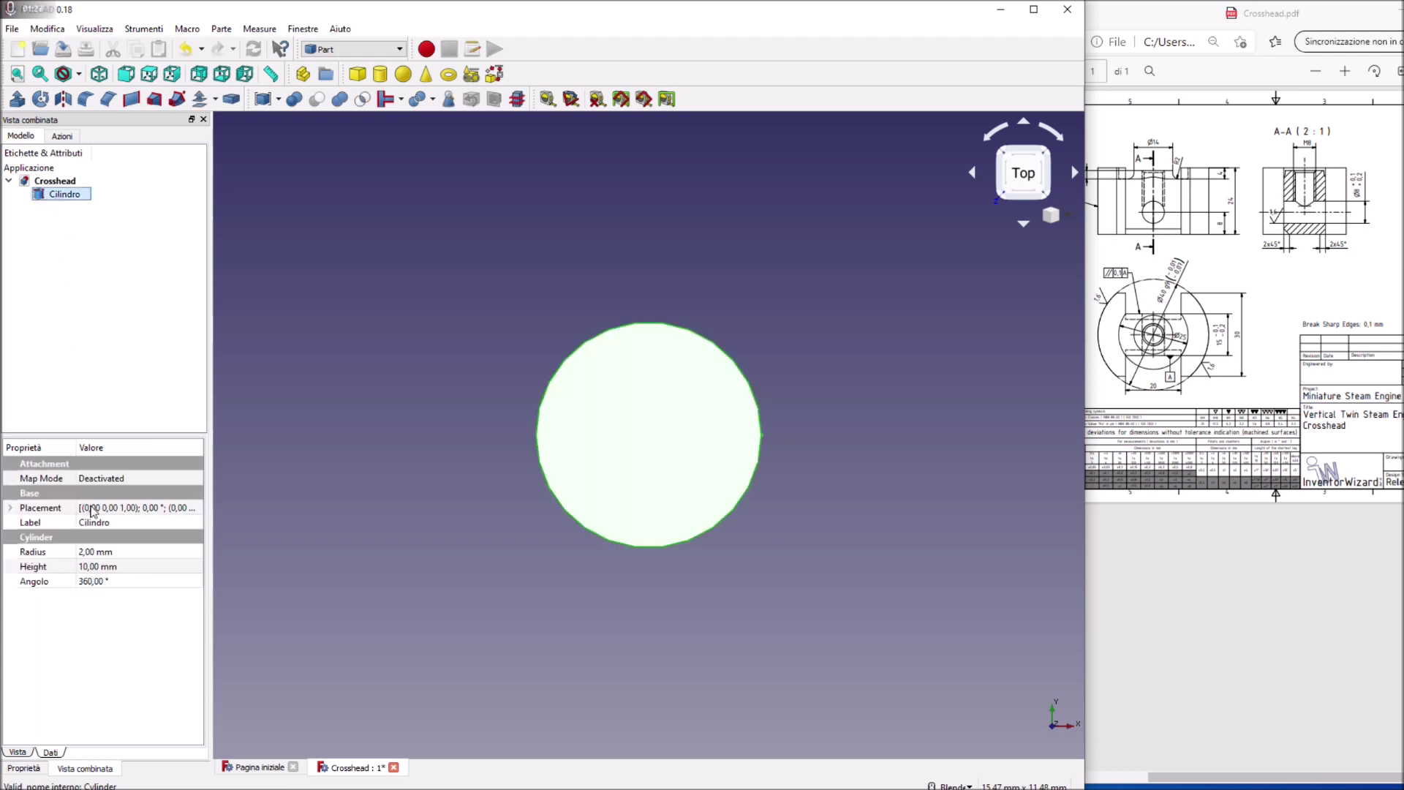
{"action": "left_click", "coordinate": [100, 552]}
{"action": "type", "text": "2"}
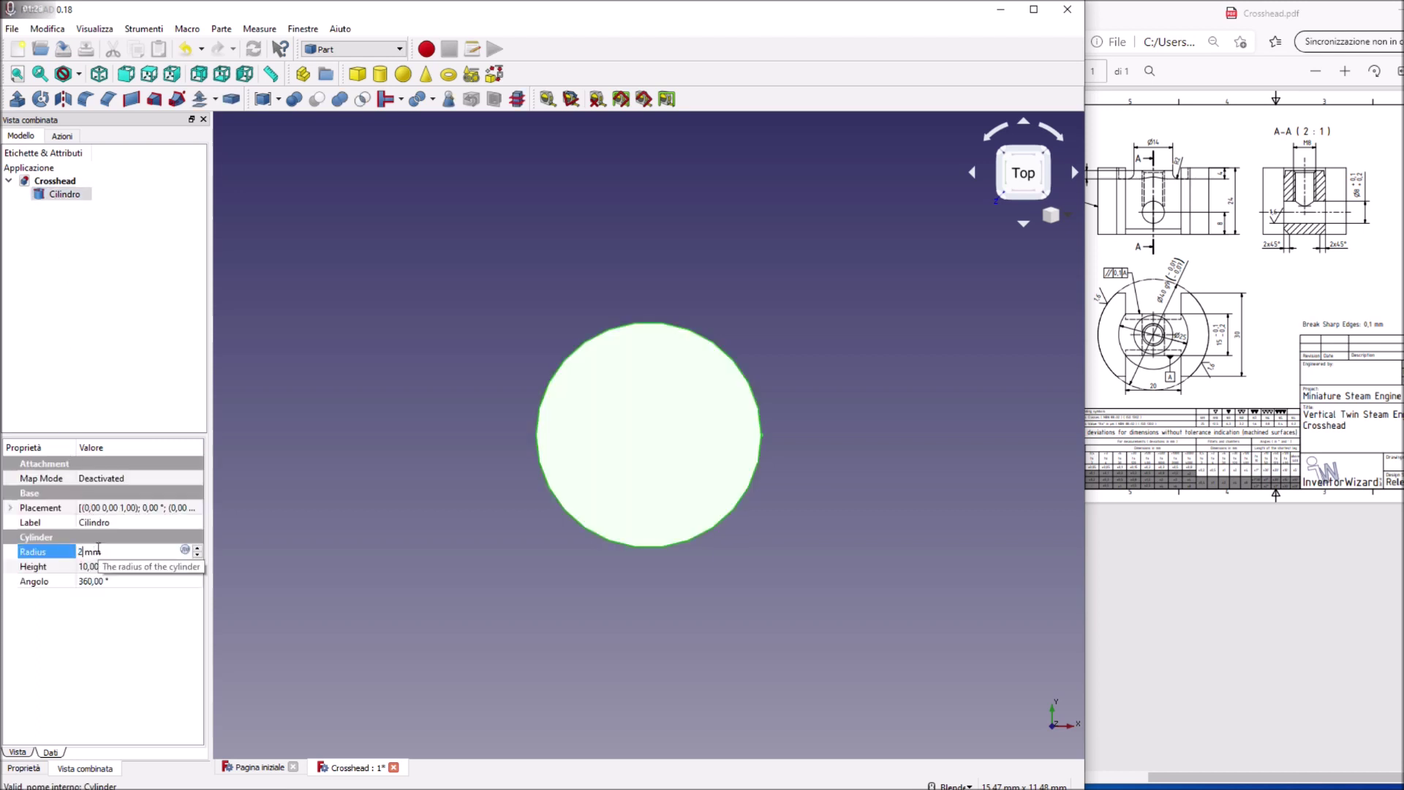
{"action": "type", "text": "0"}
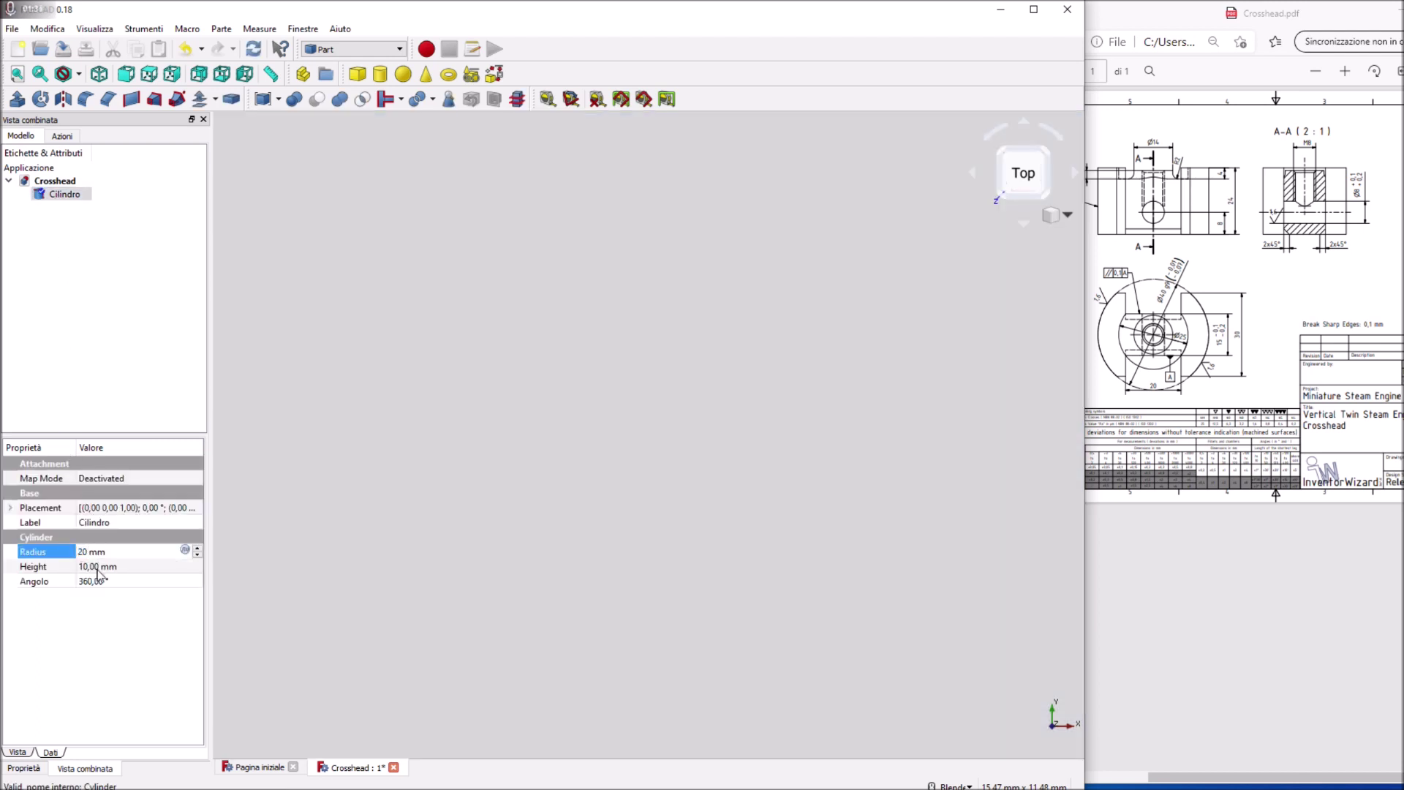
{"action": "left_click", "coordinate": [98, 566]}
{"action": "type", "text": "24"}
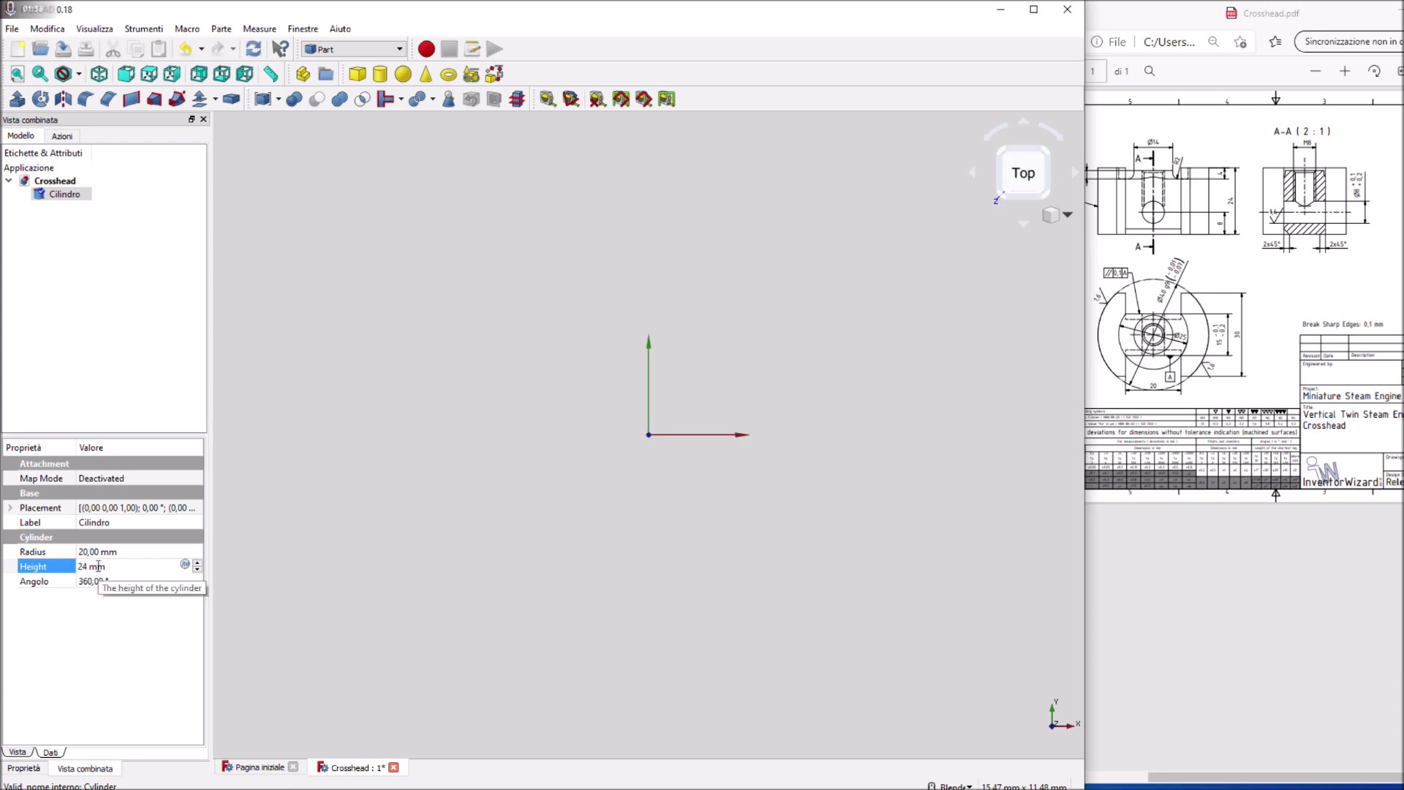
{"action": "left_click", "coordinate": [17, 75]}
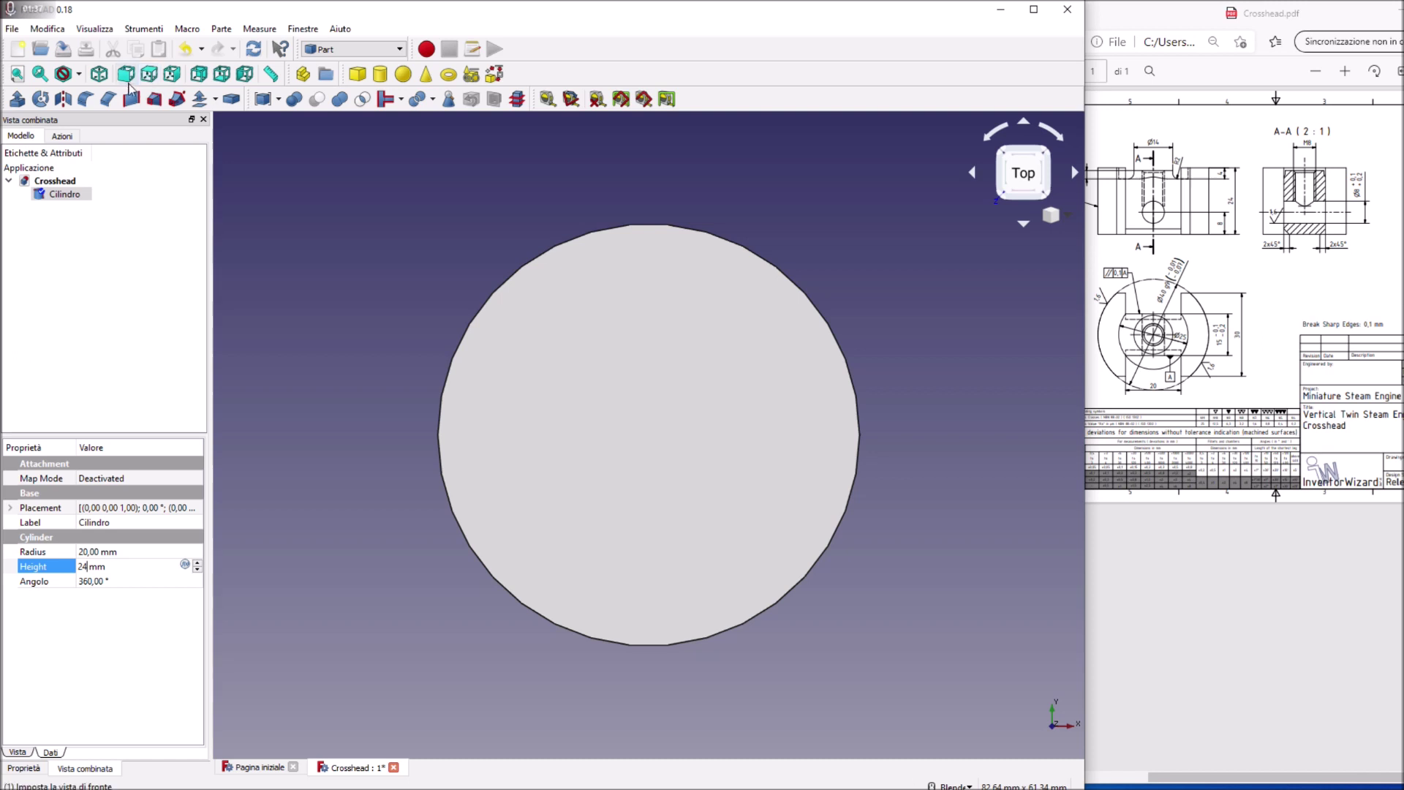
{"action": "left_click", "coordinate": [106, 76]}
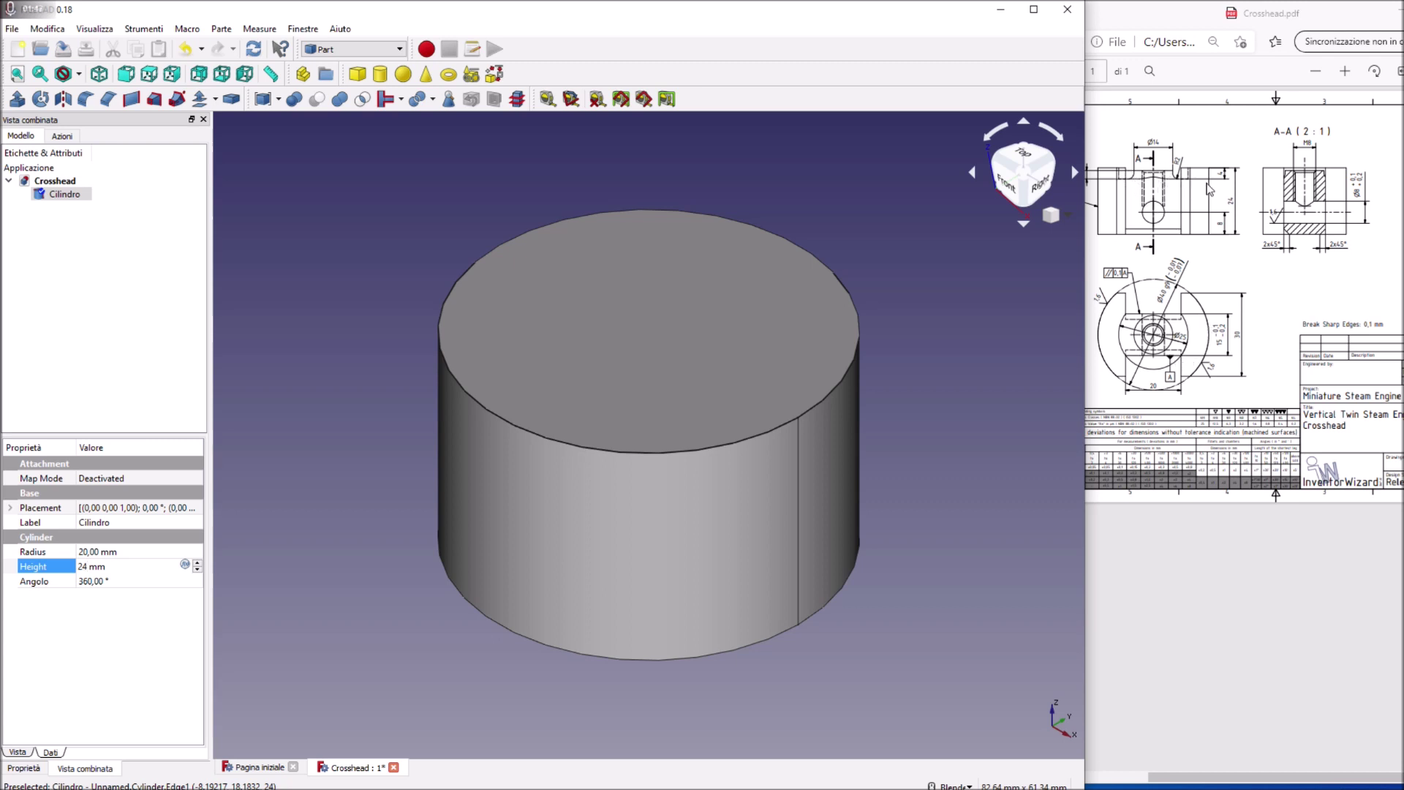
{"action": "left_click", "coordinate": [386, 81]}
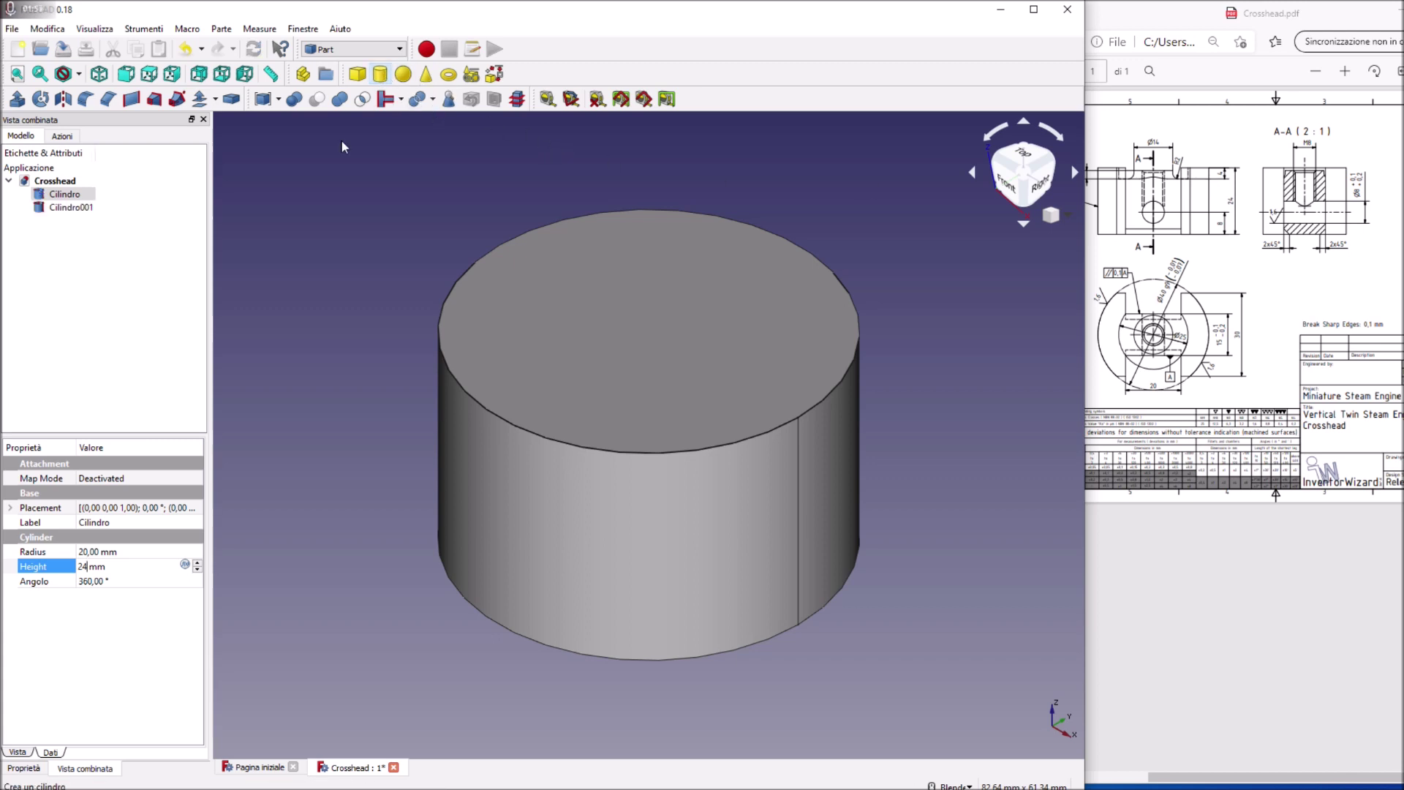
Step: Set Cilindro001's radius to 12.5 mm
{"action": "left_click", "coordinate": [74, 209]}
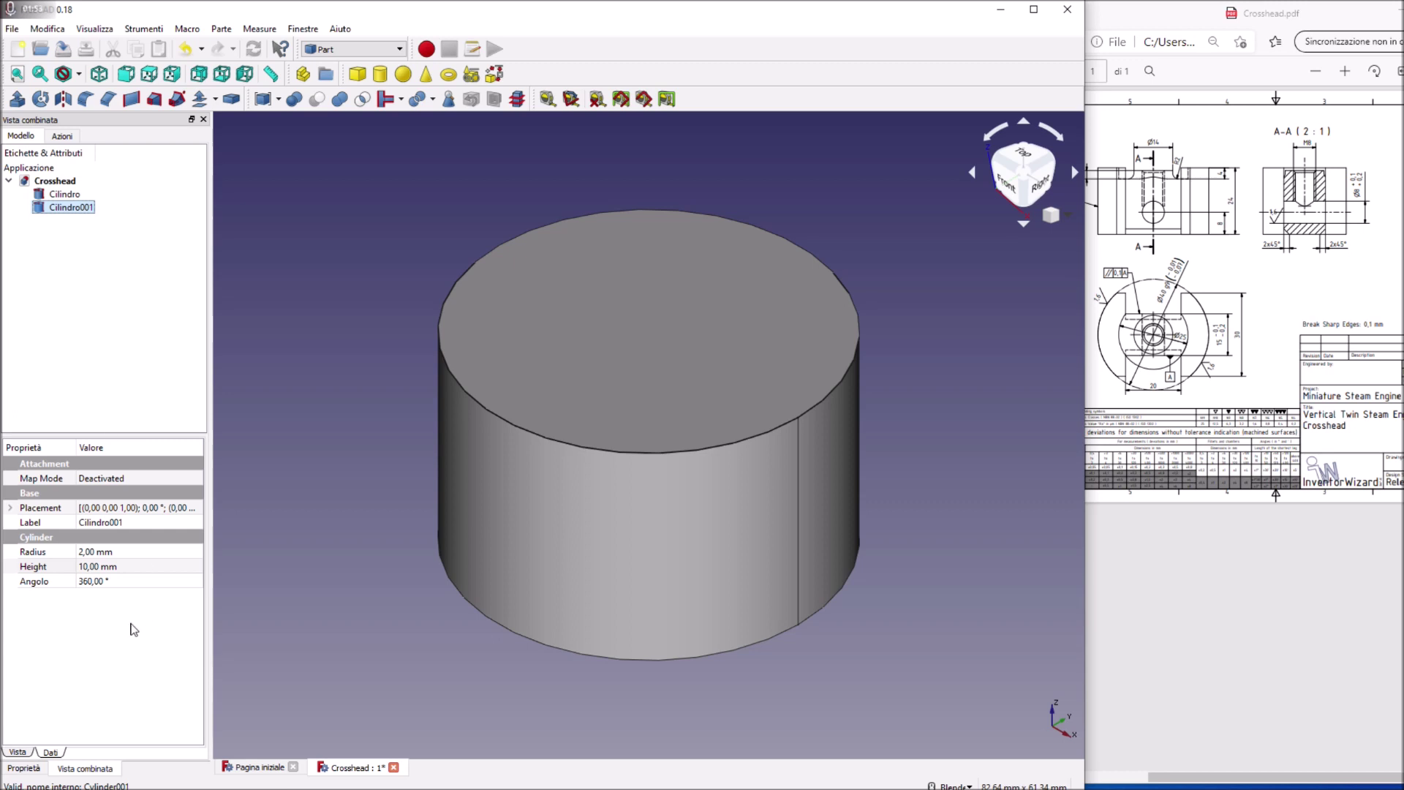
{"action": "double_click", "coordinate": [95, 553]}
{"action": "type", "text": "1"}
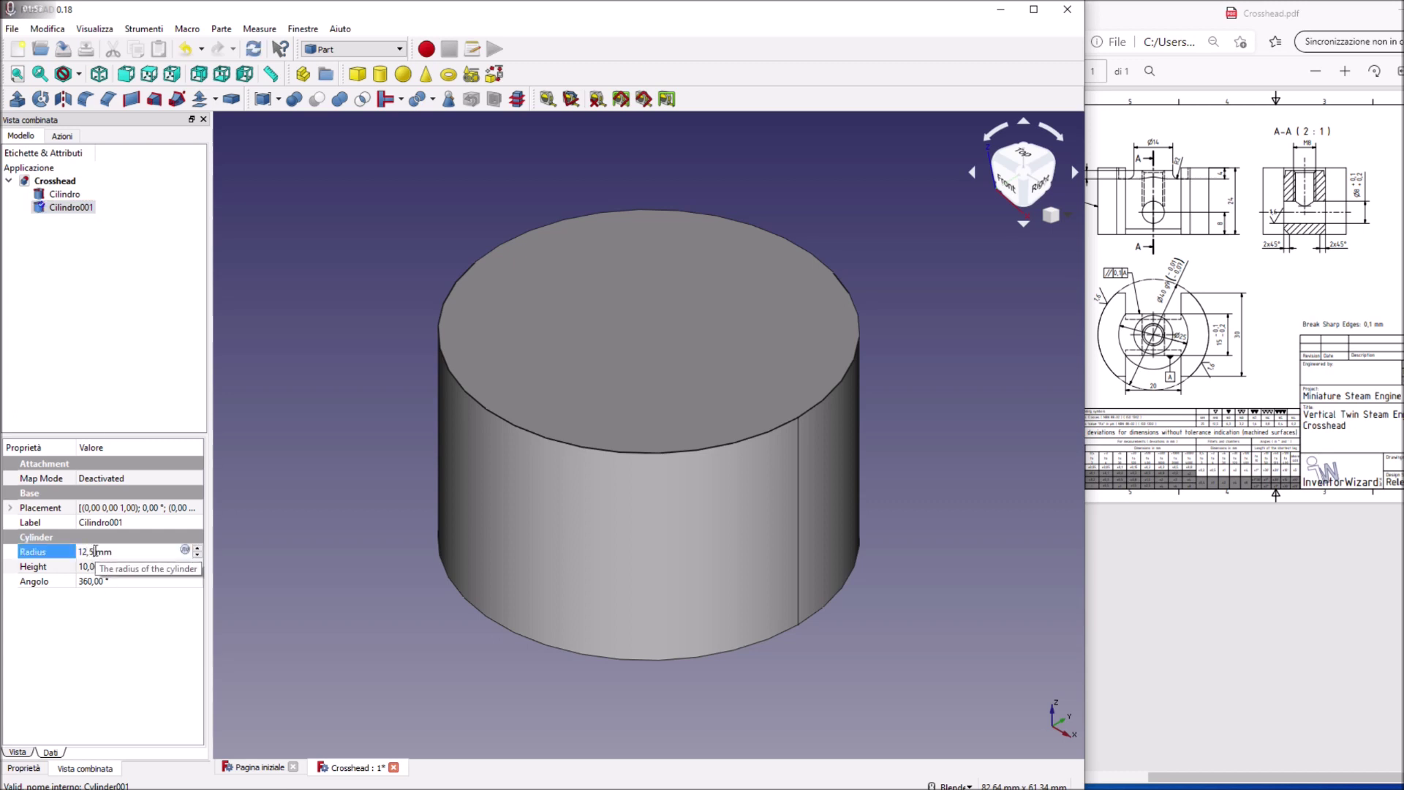
{"action": "left_click", "coordinate": [25, 545]}
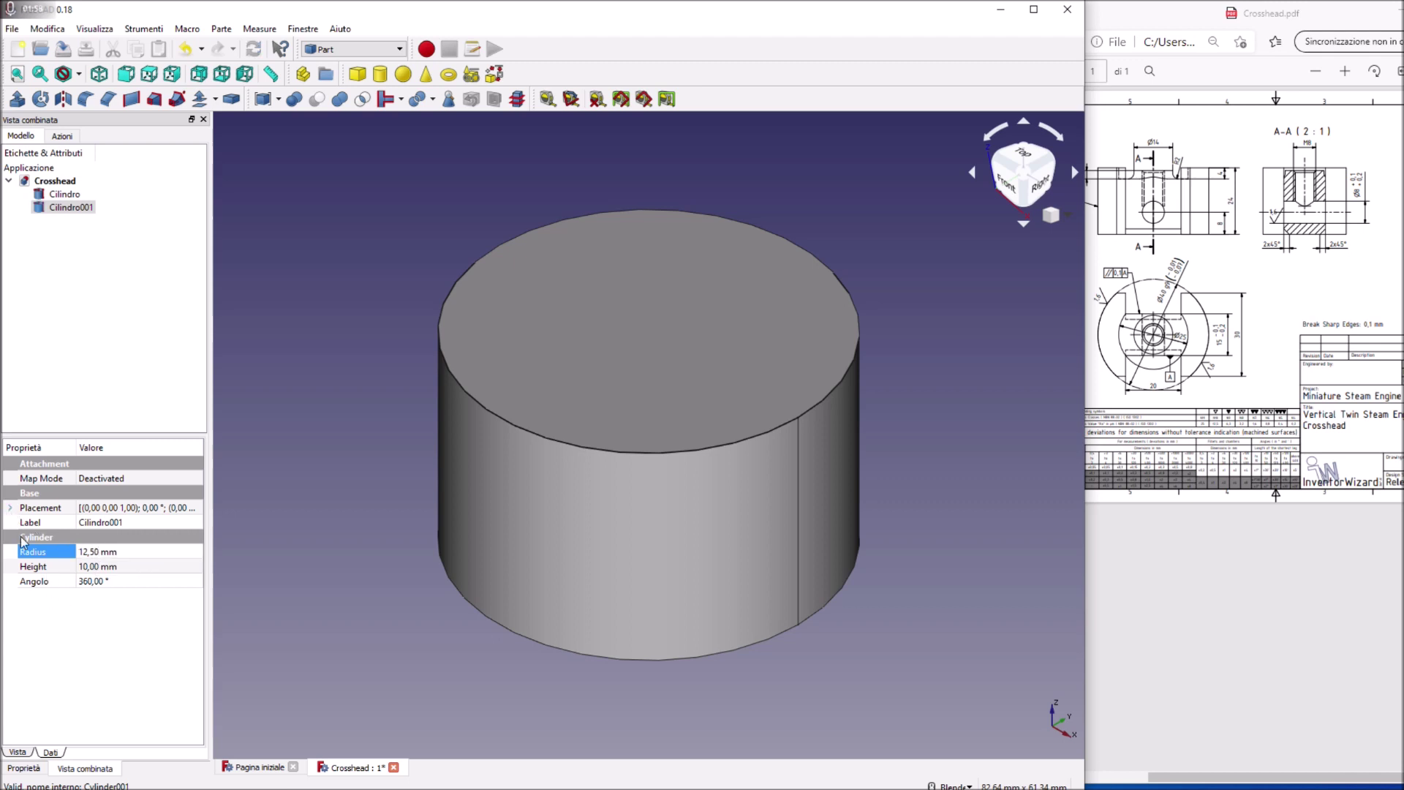
Step: Raise Cilindro001 to z 20 mm in its Placement position
{"action": "left_click", "coordinate": [11, 509]}
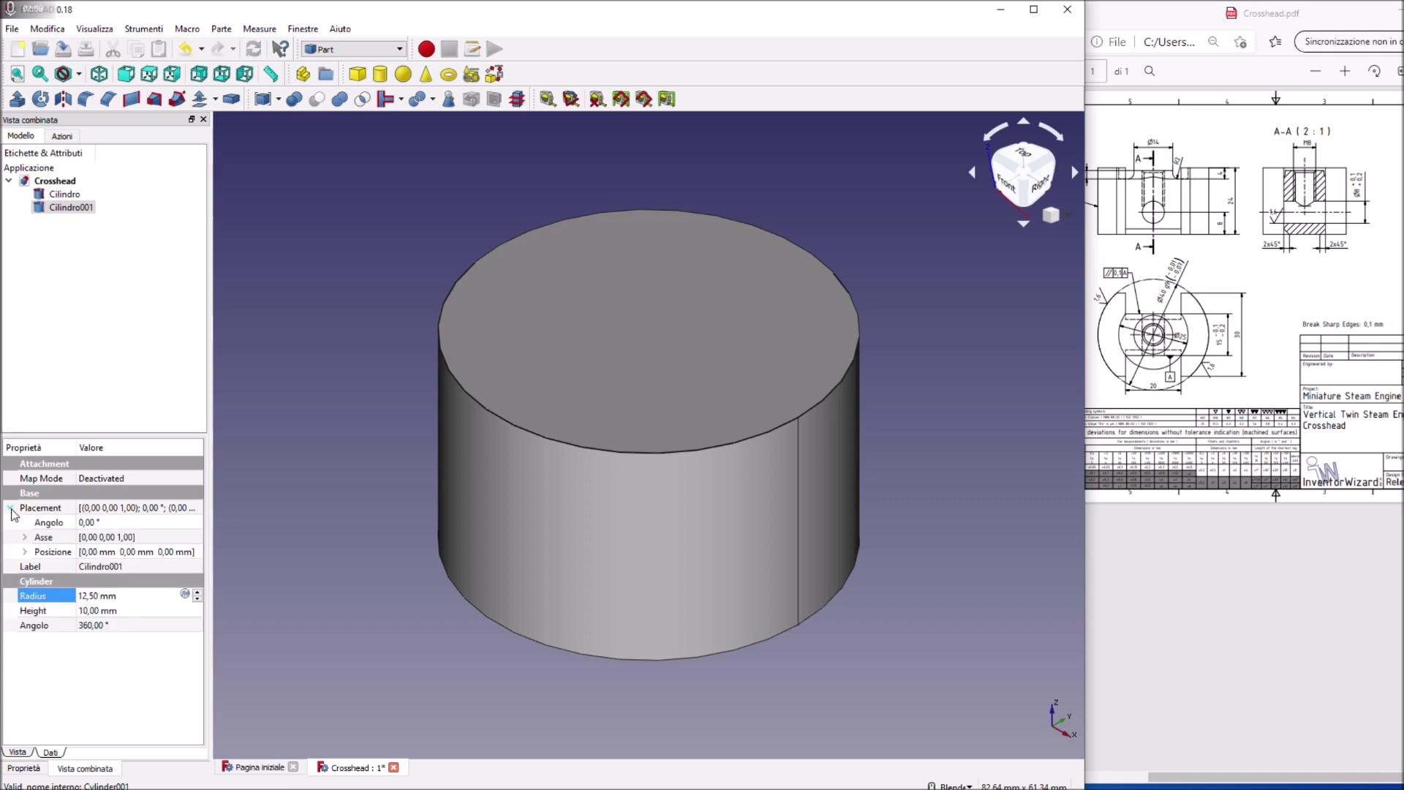
{"action": "left_click", "coordinate": [25, 552]}
{"action": "left_click", "coordinate": [90, 596]}
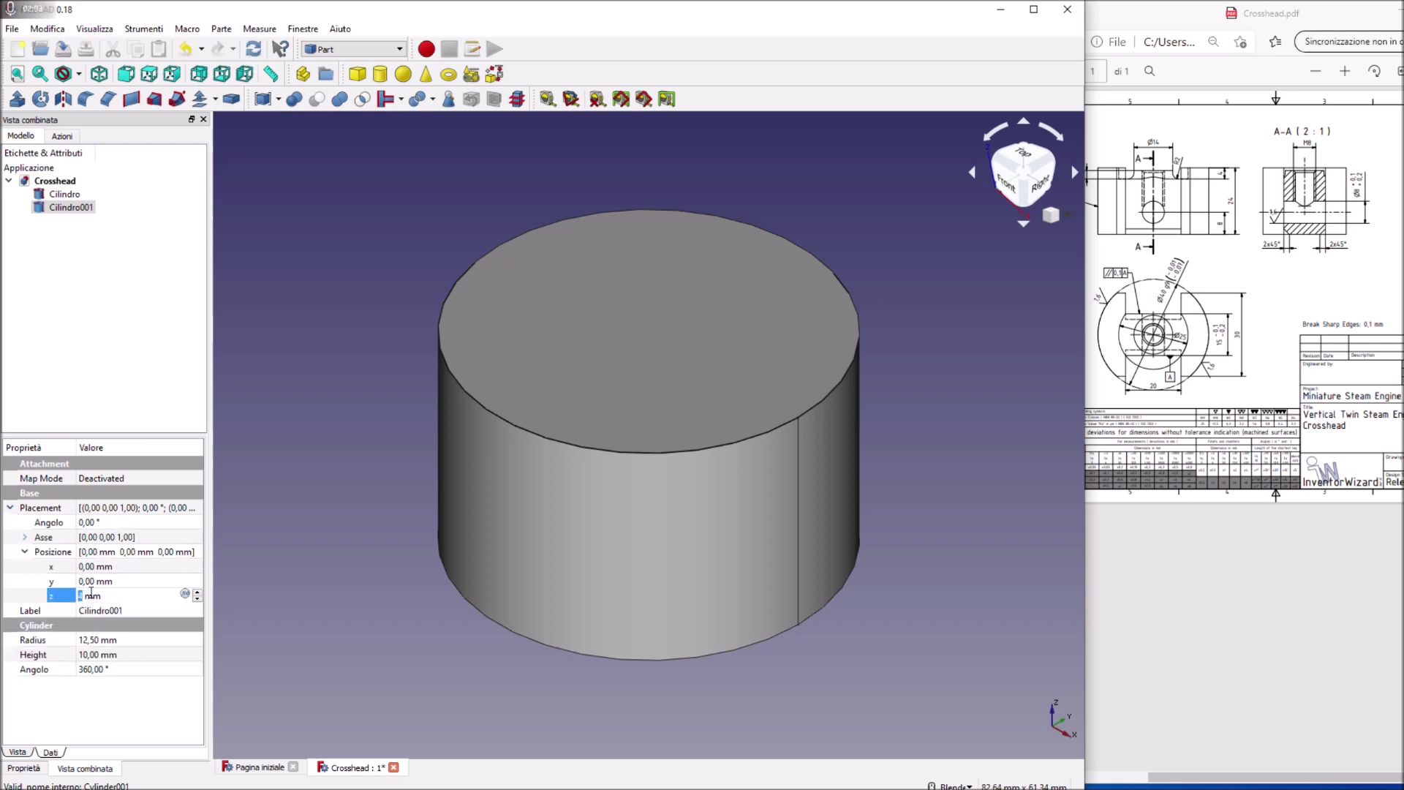
{"action": "scroll", "coordinate": [90, 594], "scroll_direction": "up", "scroll_amount": 3}
{"action": "scroll", "coordinate": [91, 594], "scroll_direction": "up", "scroll_amount": 3}
{"action": "scroll", "coordinate": [90, 594], "scroll_direction": "up", "scroll_amount": 2}
{"action": "scroll", "coordinate": [91, 594], "scroll_direction": "up", "scroll_amount": 2}
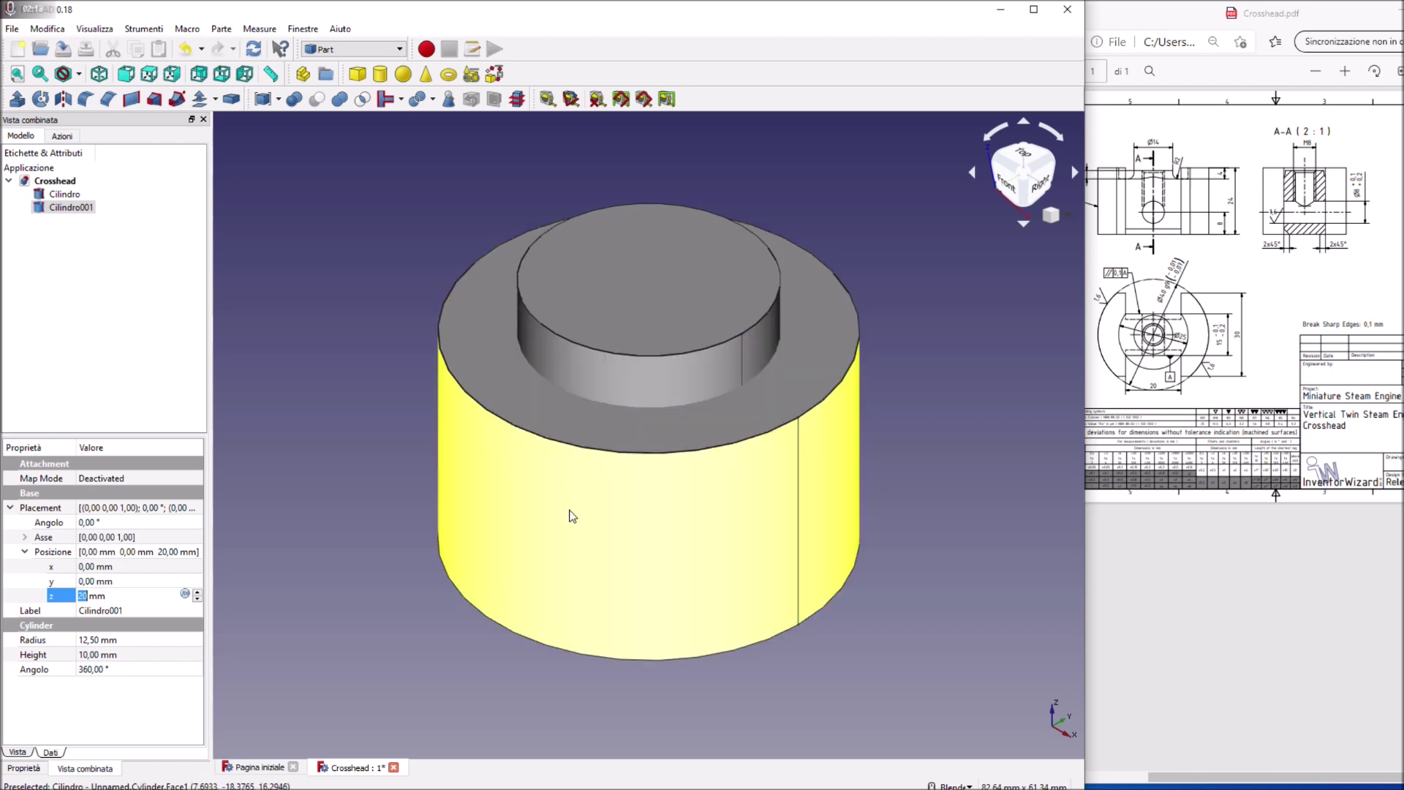
{"action": "left_click", "coordinate": [489, 489]}
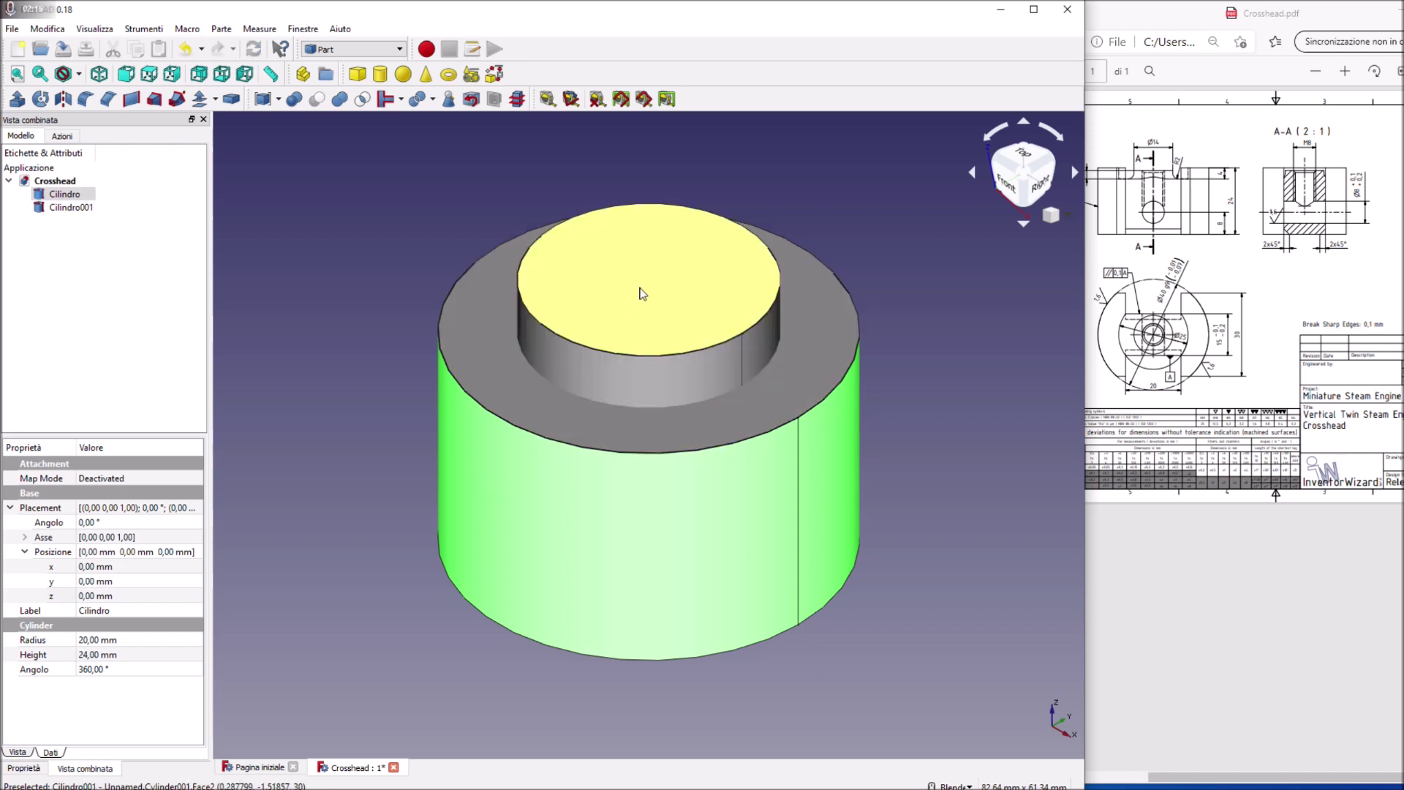
Step: Cut Cilindro001 out of the base cylinder with a Boolean Cut
{"action": "left_click", "coordinate": [642, 292], "text": "ctrl"}
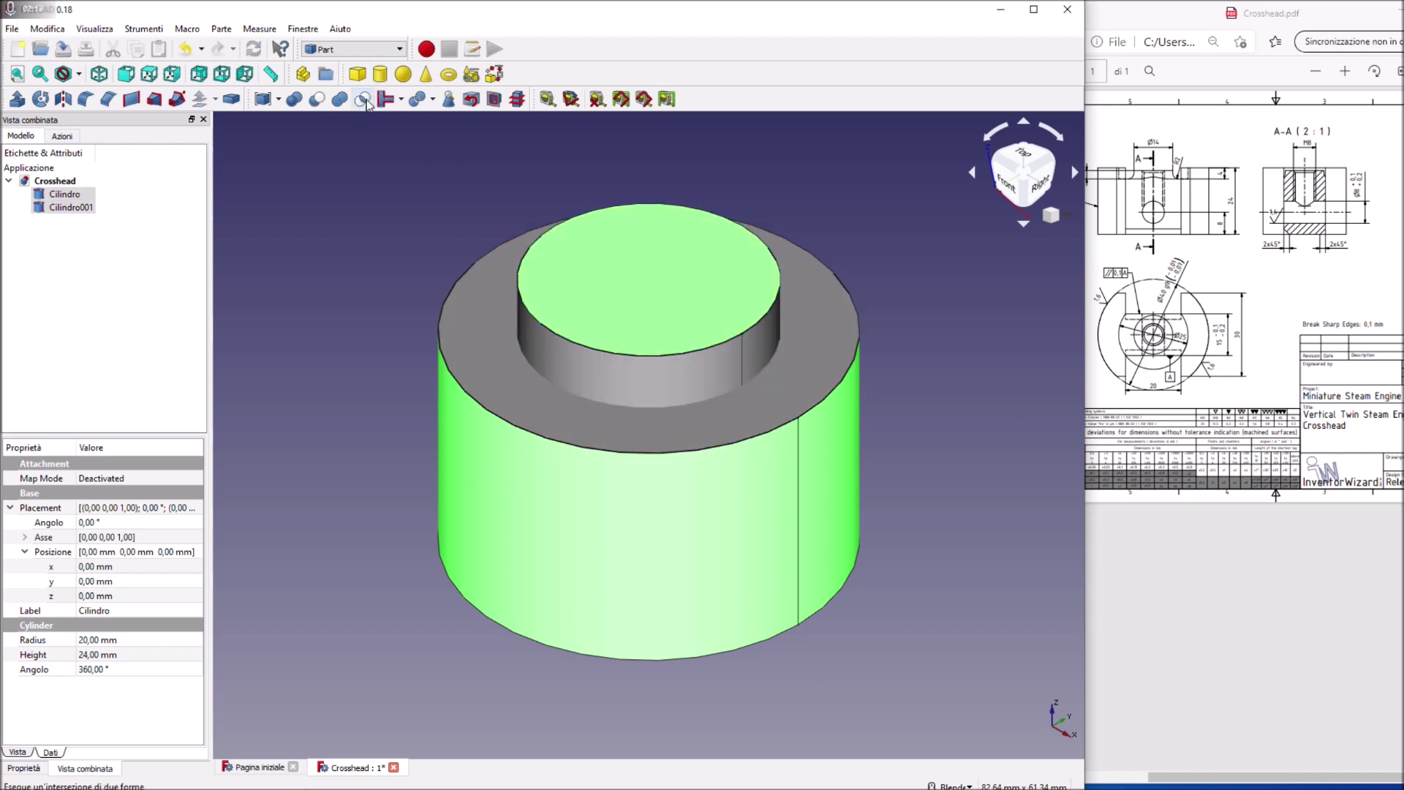
{"action": "left_click", "coordinate": [317, 100]}
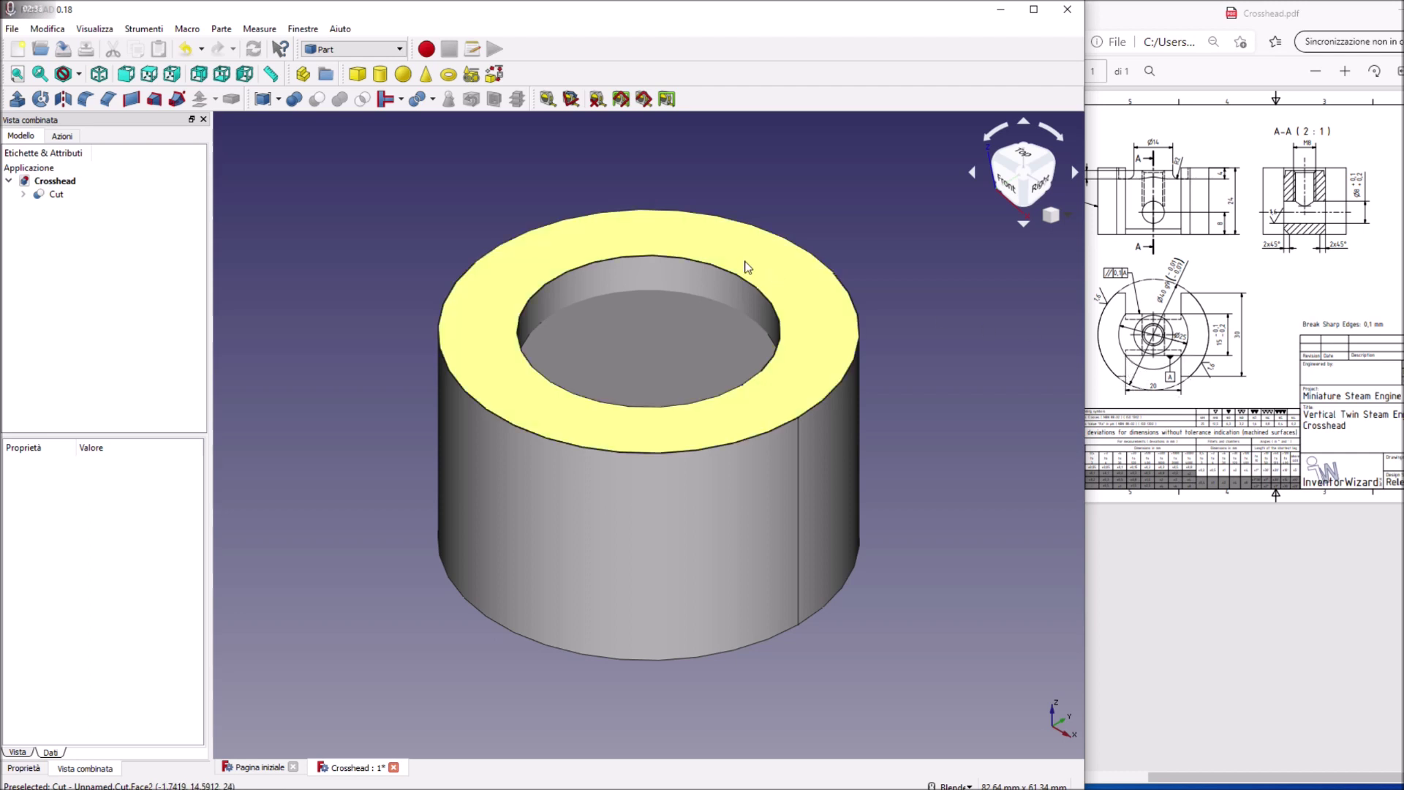
Step: Add a Cubo box with height 29 mm and width 40 mm
{"action": "left_click", "coordinate": [358, 74]}
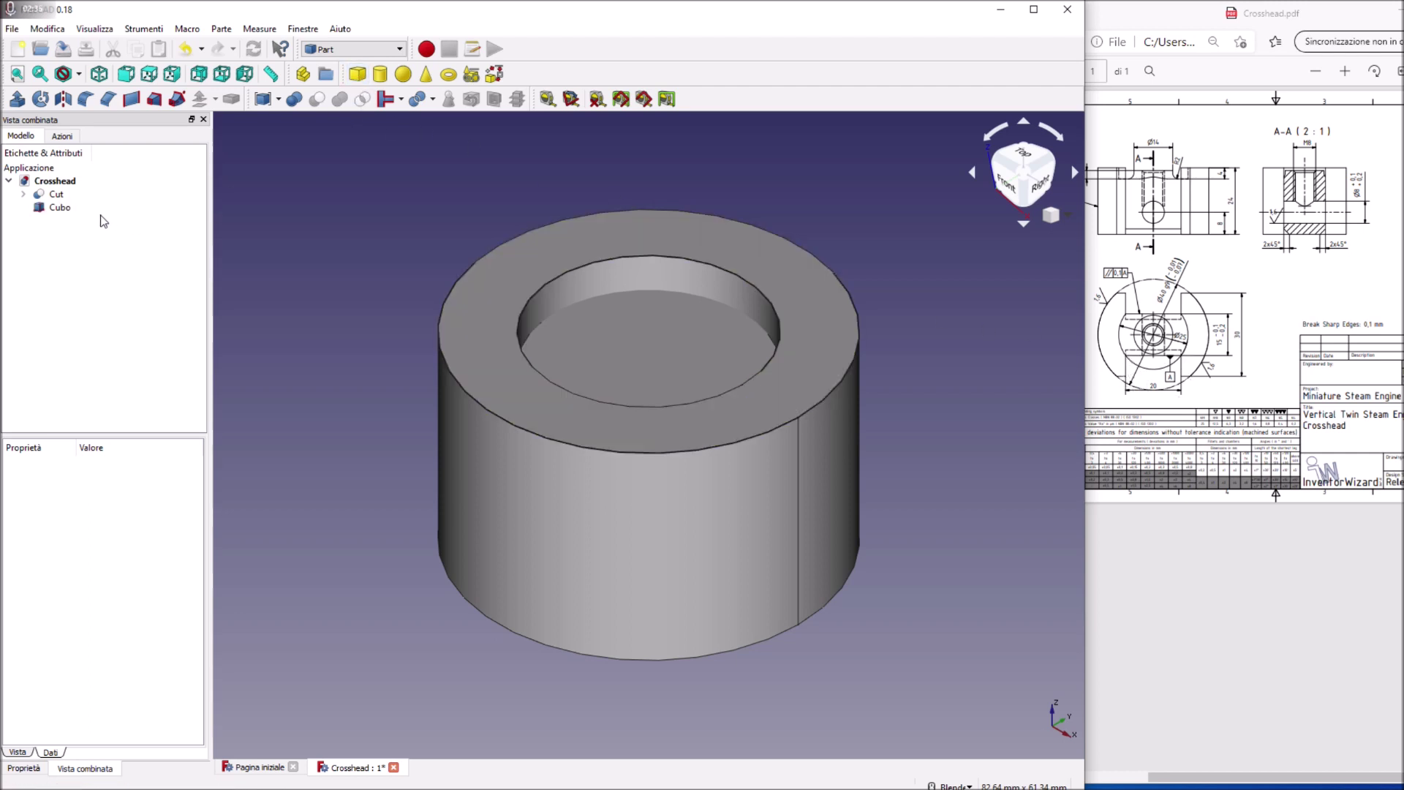
{"action": "left_click", "coordinate": [60, 207]}
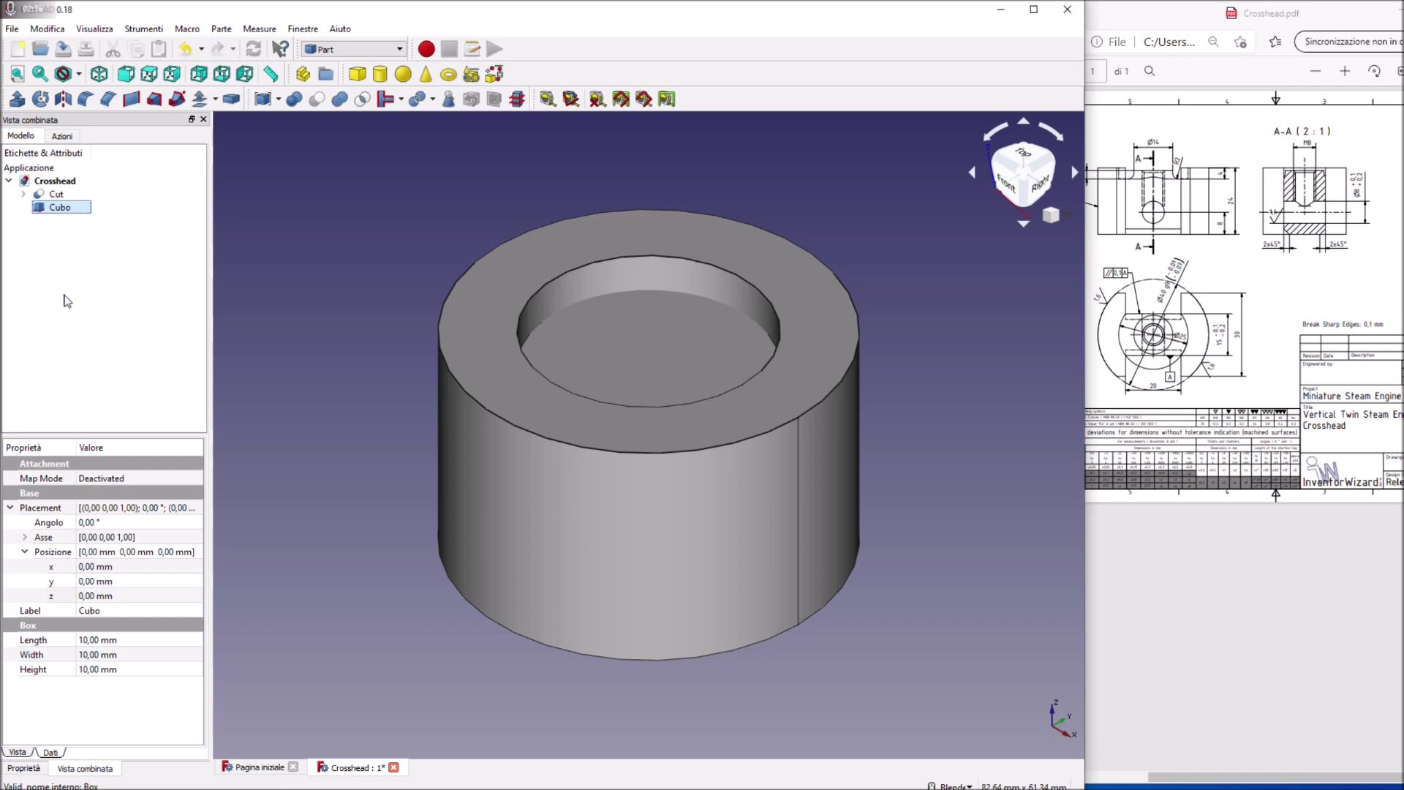
{"action": "left_click", "coordinate": [98, 669]}
{"action": "scroll", "coordinate": [98, 669], "scroll_direction": "up", "scroll_amount": 3}
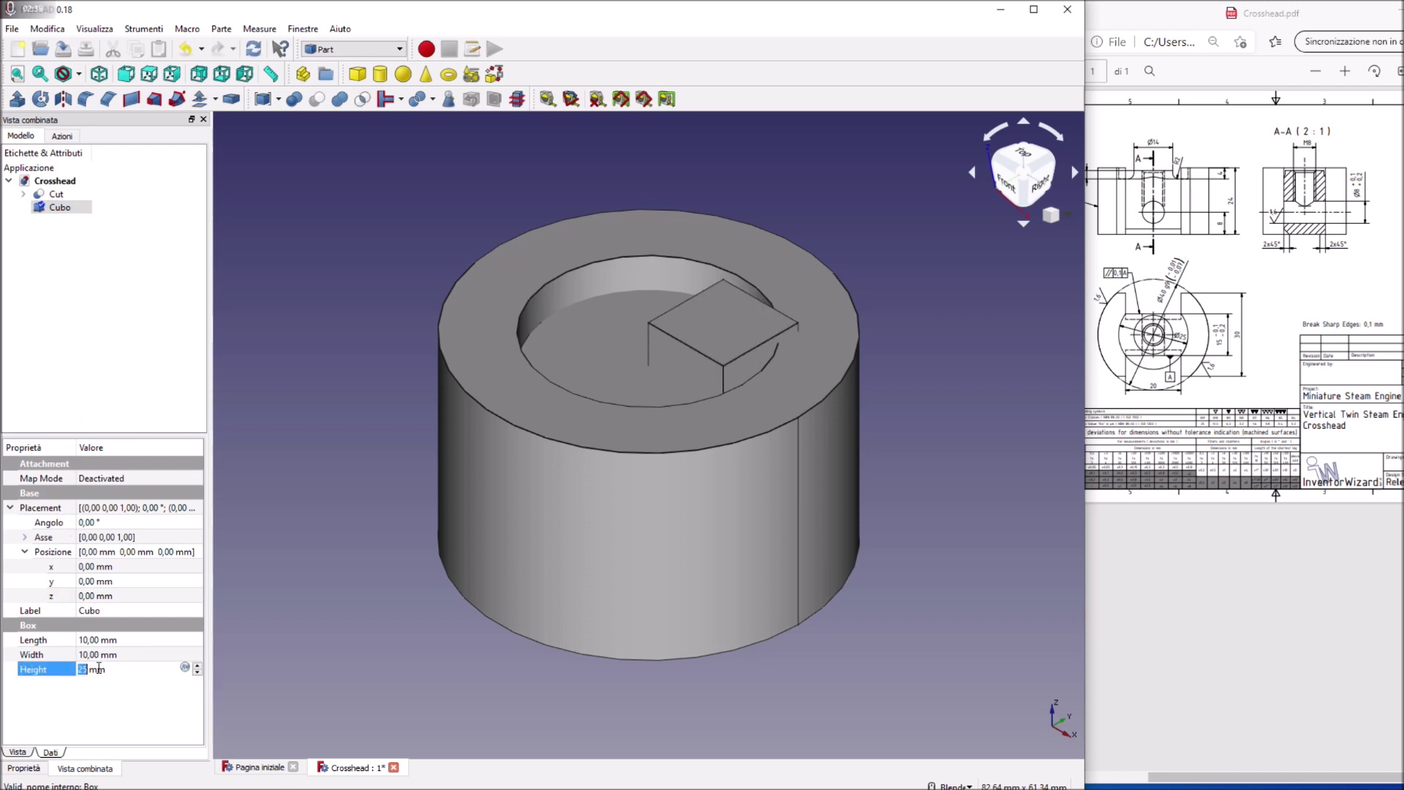
{"action": "scroll", "coordinate": [98, 668], "scroll_direction": "up", "scroll_amount": 4}
{"action": "scroll", "coordinate": [98, 669], "scroll_direction": "up", "scroll_amount": 3}
{"action": "left_click", "coordinate": [107, 653]}
{"action": "scroll", "coordinate": [106, 651], "scroll_direction": "up", "scroll_amount": 2}
{"action": "scroll", "coordinate": [107, 650], "scroll_direction": "up", "scroll_amount": 4}
{"action": "scroll", "coordinate": [106, 651], "scroll_direction": "up", "scroll_amount": 7}
{"action": "scroll", "coordinate": [106, 651], "scroll_direction": "up", "scroll_amount": 2}
{"action": "scroll", "coordinate": [106, 651], "scroll_direction": "up", "scroll_amount": 3}
{"action": "scroll", "coordinate": [106, 651], "scroll_direction": "up", "scroll_amount": 1}
{"action": "scroll", "coordinate": [106, 651], "scroll_direction": "up", "scroll_amount": 3}
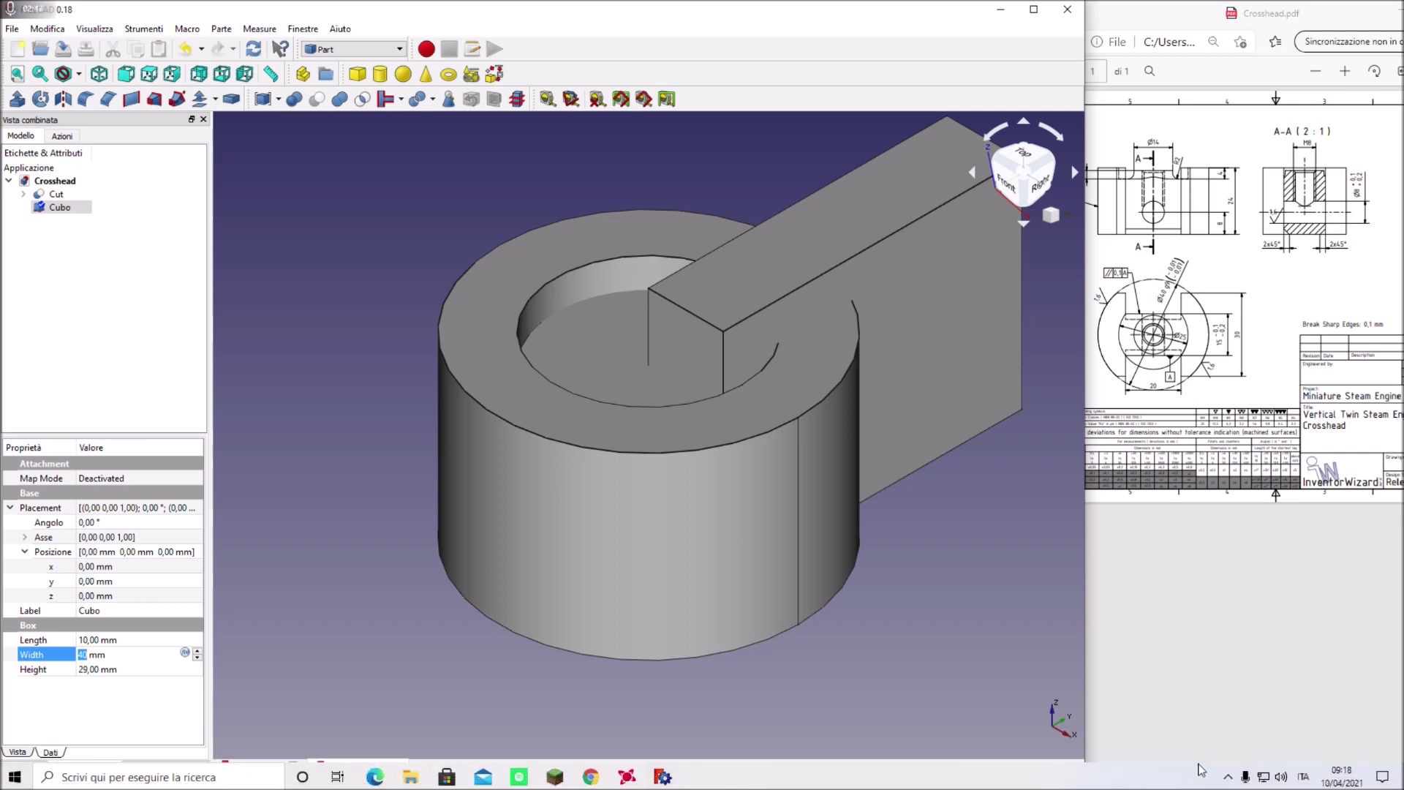
Step: Place the Cubo box at y −22 mm and x 15 mm
{"action": "left_click", "coordinate": [91, 581]}
{"action": "scroll", "coordinate": [91, 581], "scroll_direction": "down", "scroll_amount": 5}
{"action": "scroll", "coordinate": [91, 581], "scroll_direction": "down", "scroll_amount": 6}
{"action": "scroll", "coordinate": [91, 582], "scroll_direction": "down", "scroll_amount": 6}
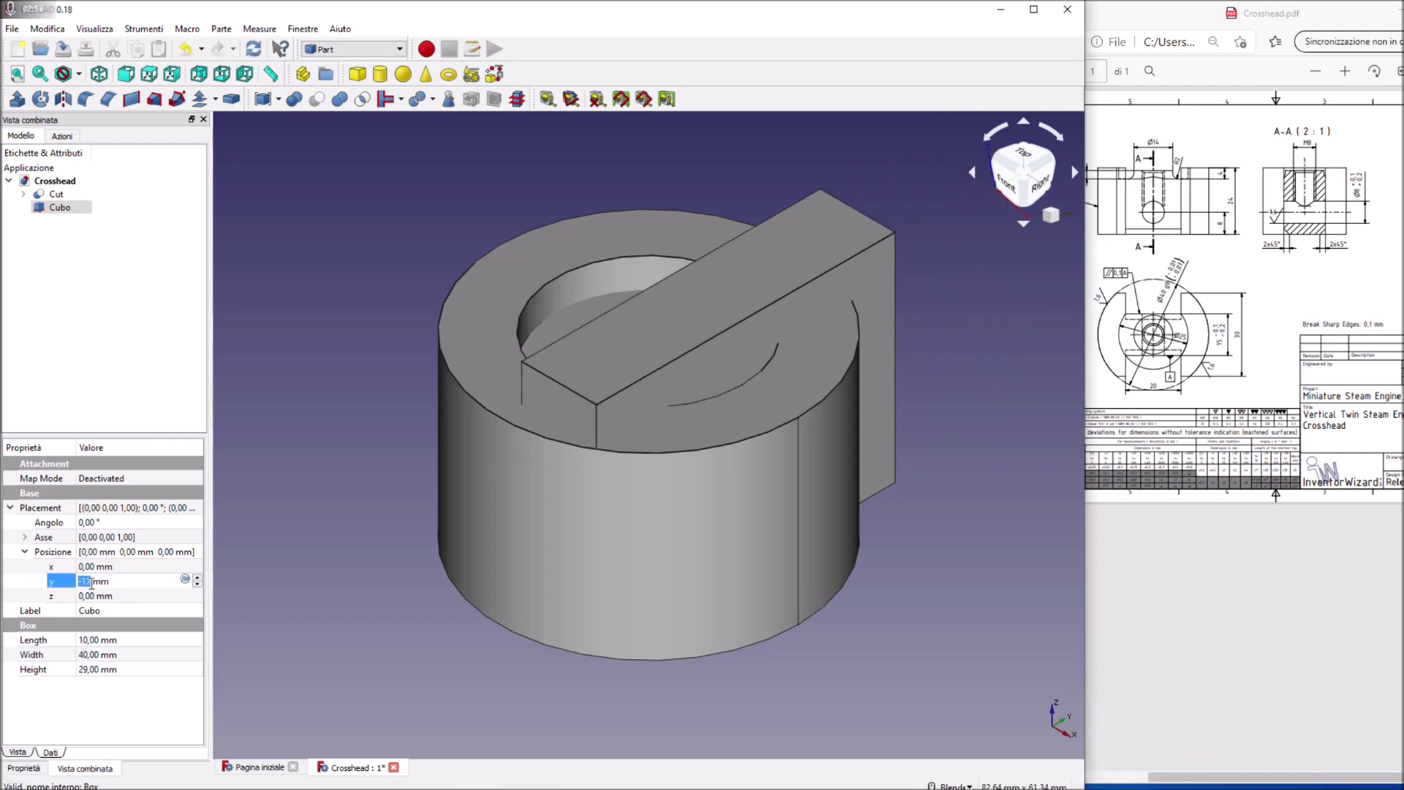
{"action": "scroll", "coordinate": [91, 581], "scroll_direction": "down", "scroll_amount": 5}
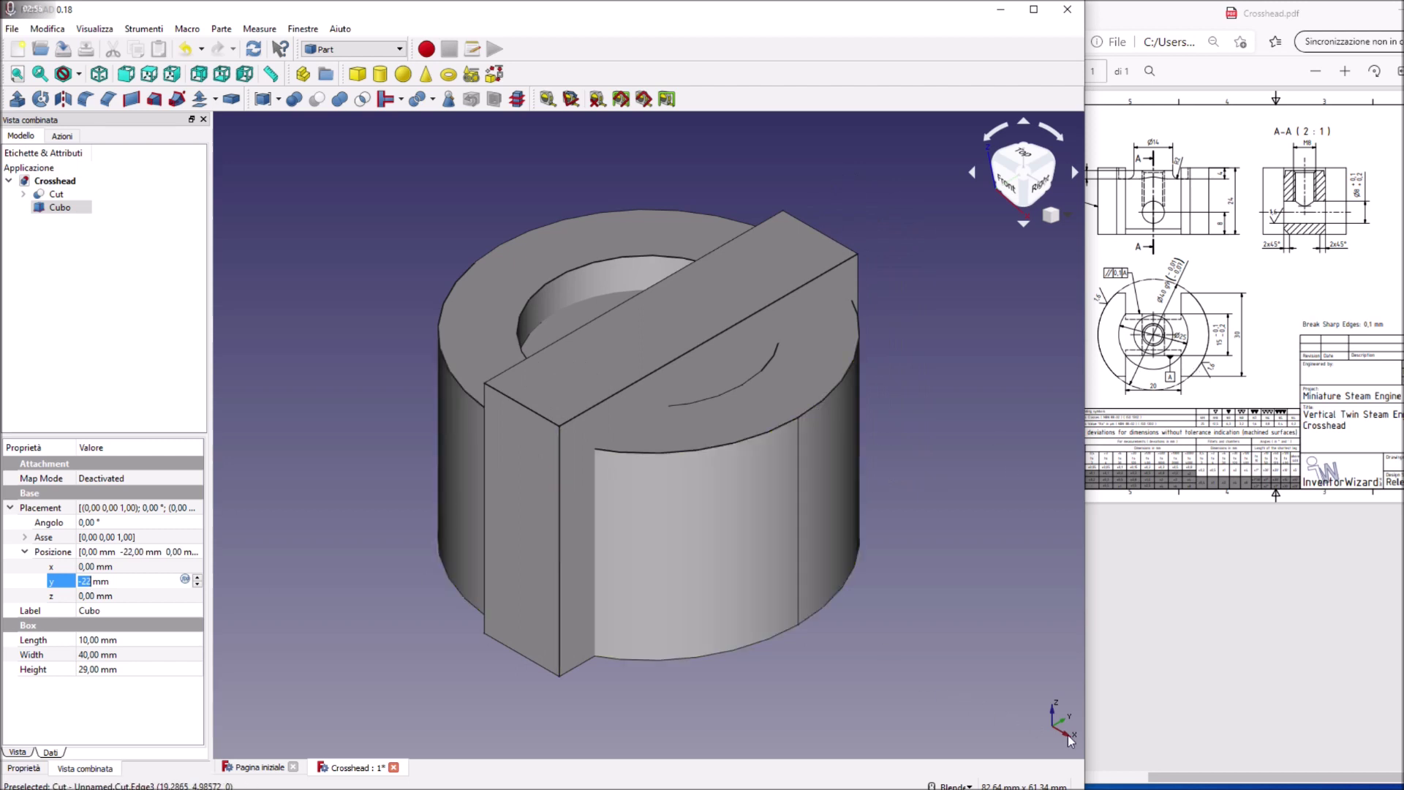
{"action": "left_click", "coordinate": [107, 569]}
{"action": "scroll", "coordinate": [106, 569], "scroll_direction": "up", "scroll_amount": 1}
{"action": "scroll", "coordinate": [106, 568], "scroll_direction": "up", "scroll_amount": 4}
{"action": "scroll", "coordinate": [107, 568], "scroll_direction": "up", "scroll_amount": 3}
{"action": "scroll", "coordinate": [107, 568], "scroll_direction": "up", "scroll_amount": 3}
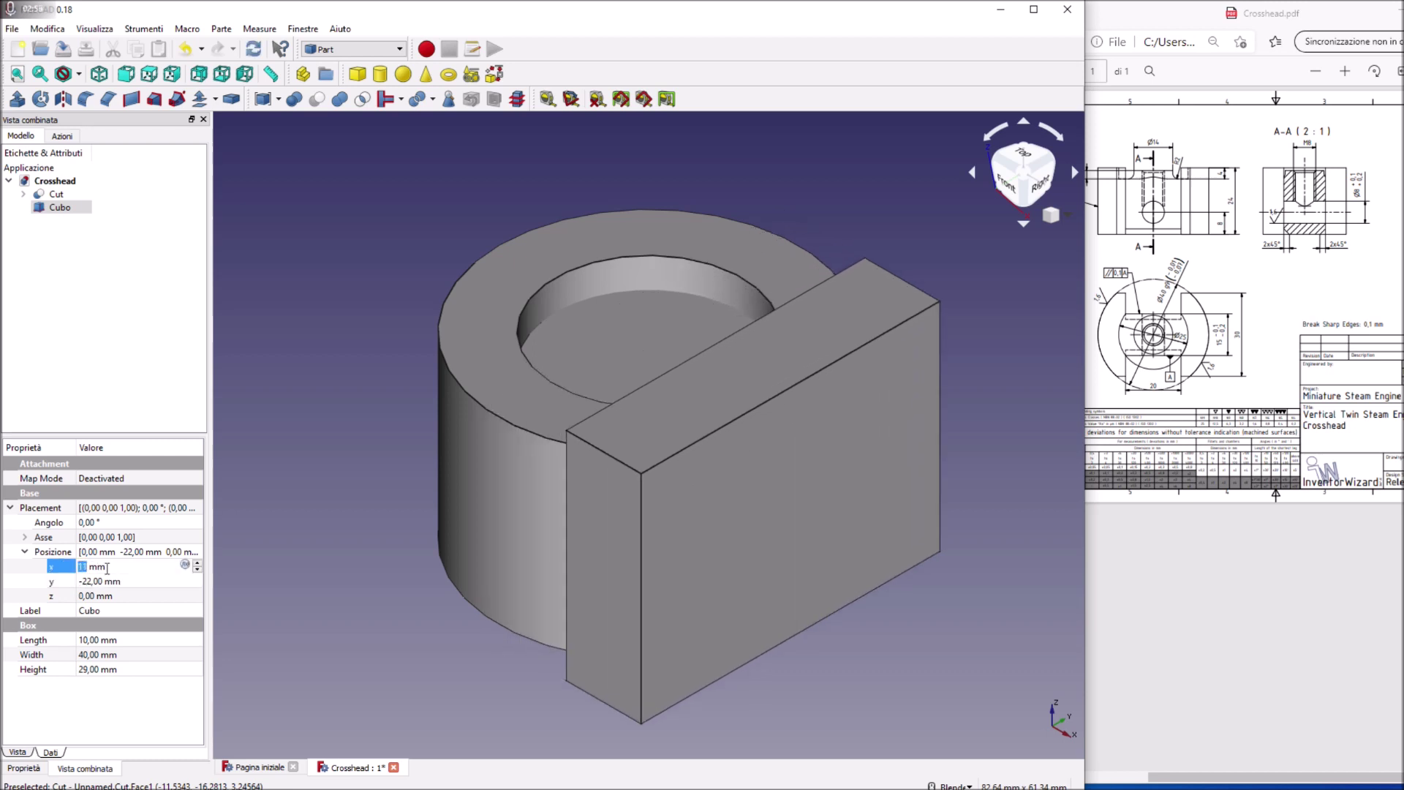
{"action": "scroll", "coordinate": [107, 568], "scroll_direction": "up", "scroll_amount": 1}
{"action": "scroll", "coordinate": [106, 569], "scroll_direction": "up", "scroll_amount": 1}
{"action": "scroll", "coordinate": [107, 568], "scroll_direction": "up", "scroll_amount": 1}
{"action": "scroll", "coordinate": [107, 568], "scroll_direction": "up", "scroll_amount": 1}
{"action": "middle_click_drag", "start_coordinate": [361, 213], "coordinate": [384, 253]}
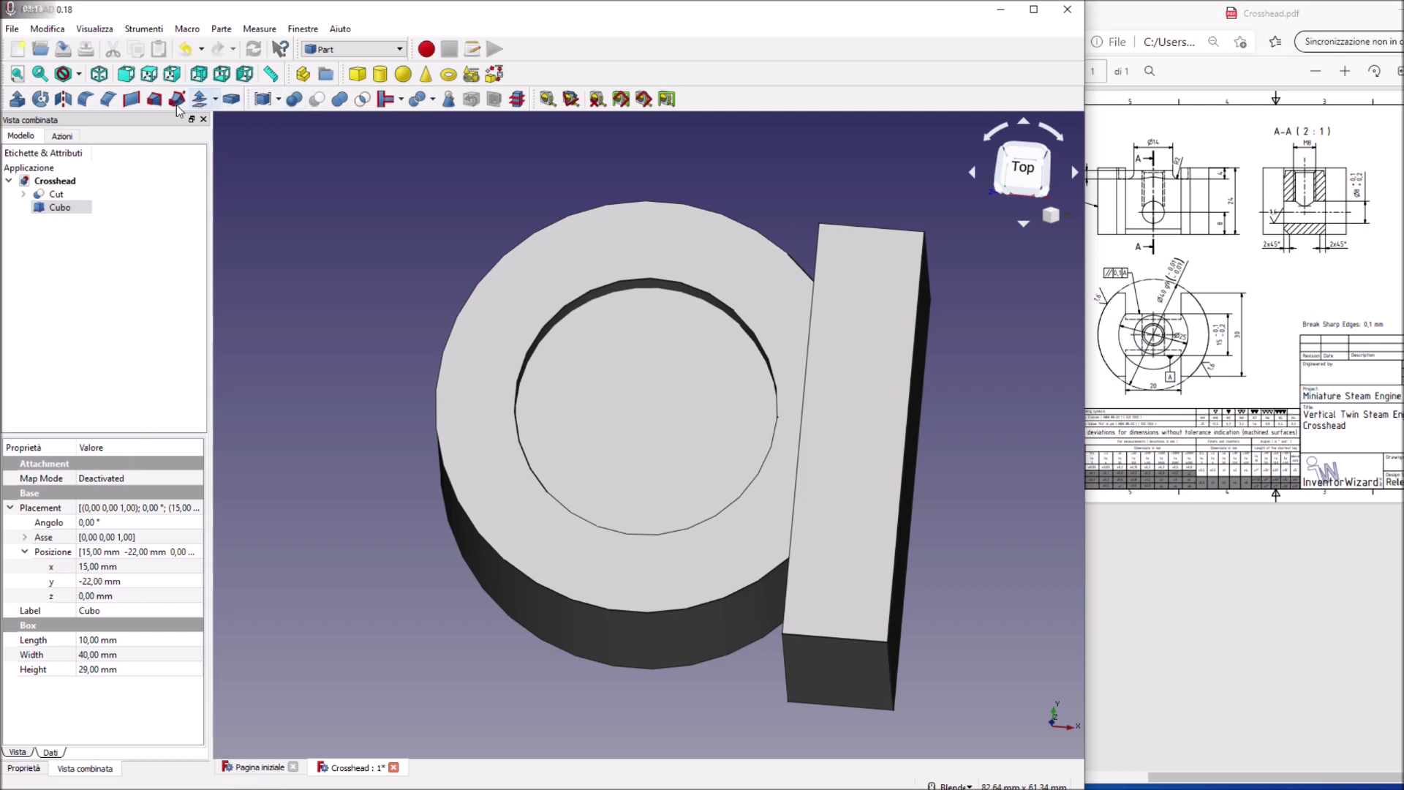
Step: Add a second box, Cubo001, with height 30 mm and width 20 mm
{"action": "left_click", "coordinate": [357, 74]}
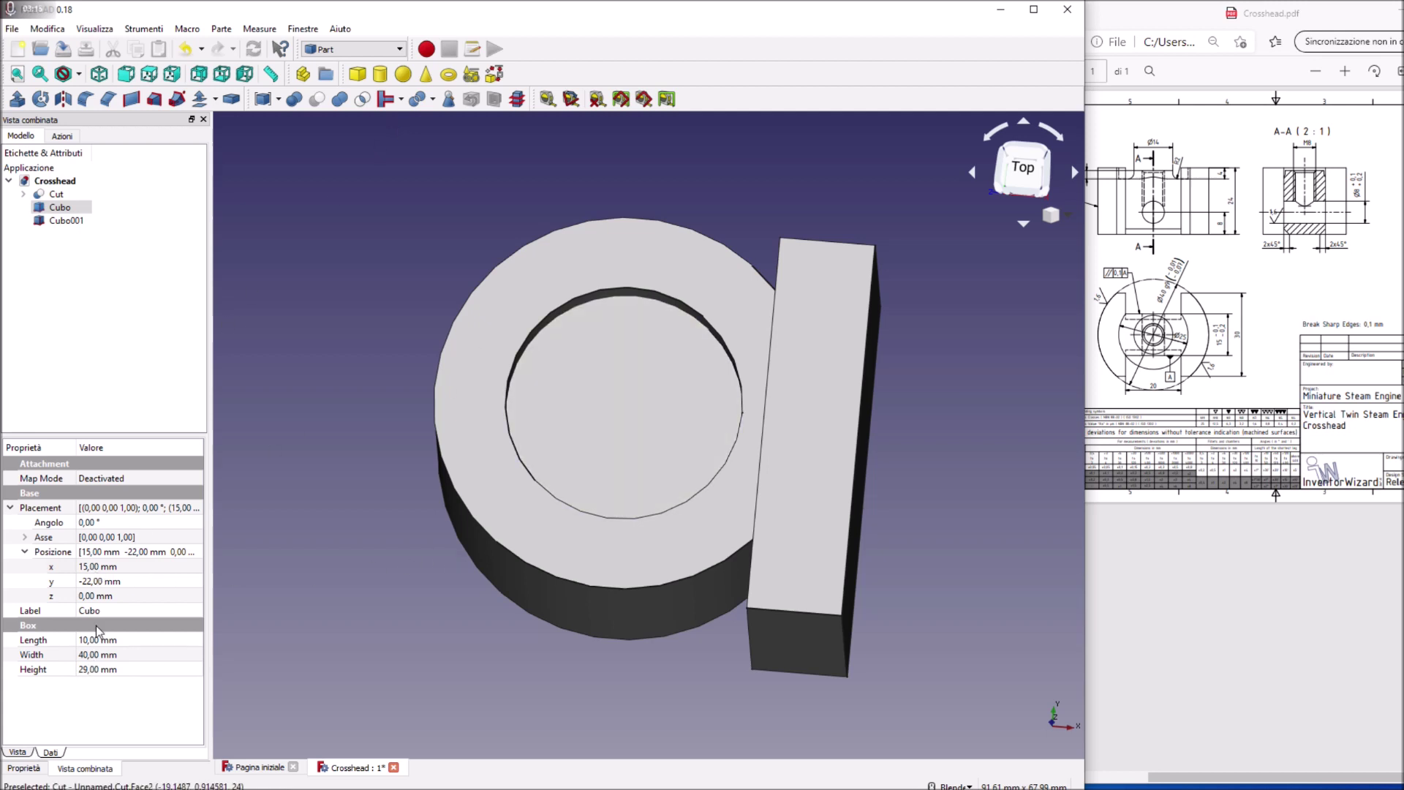
{"action": "left_click", "coordinate": [65, 221]}
{"action": "left_click", "coordinate": [110, 671]}
{"action": "scroll", "coordinate": [109, 668], "scroll_direction": "up", "scroll_amount": 5}
{"action": "scroll", "coordinate": [109, 667], "scroll_direction": "up", "scroll_amount": 10}
{"action": "scroll", "coordinate": [109, 667], "scroll_direction": "up", "scroll_amount": 3}
{"action": "middle_click_drag", "start_coordinate": [363, 640], "coordinate": [974, 416]}
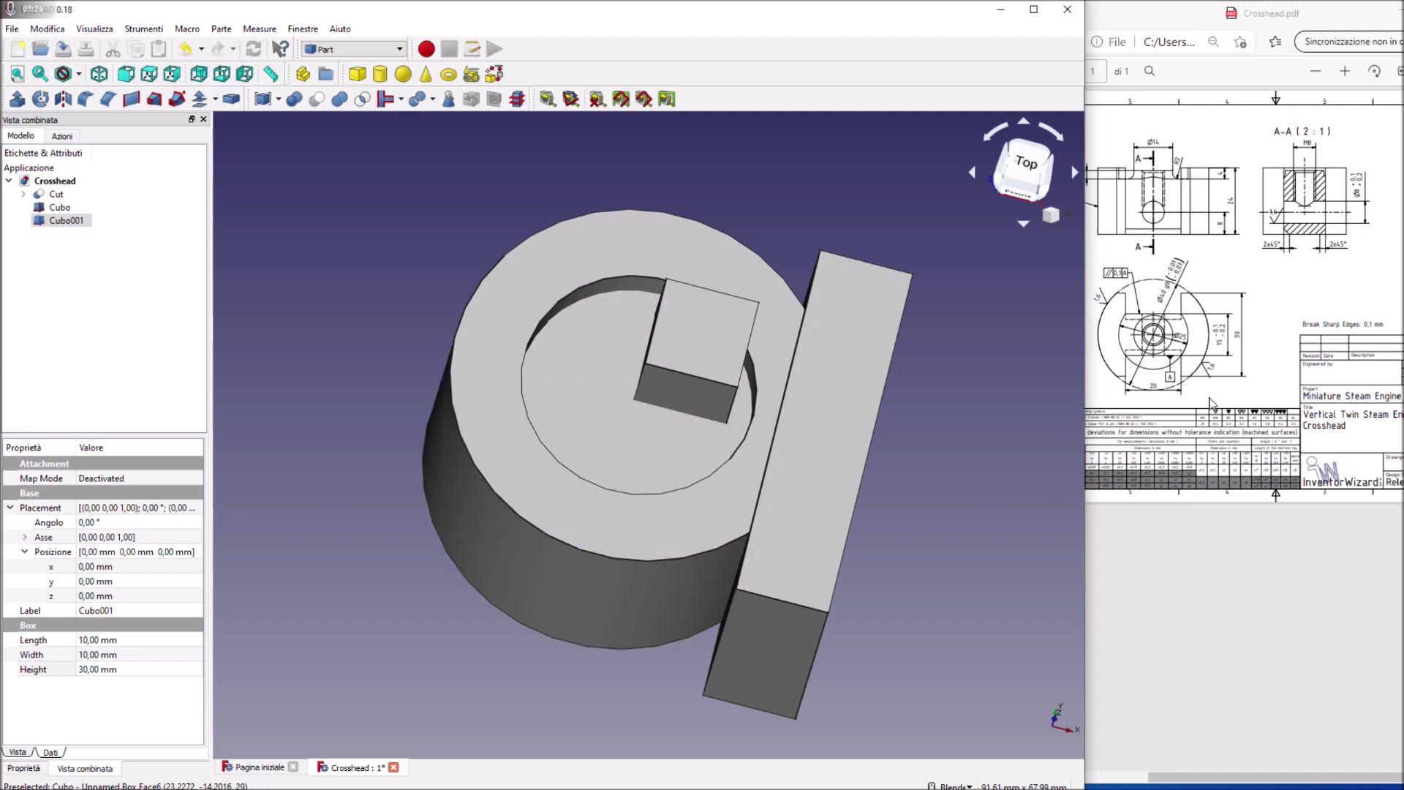
{"action": "left_click", "coordinate": [100, 641]}
{"action": "scroll", "coordinate": [100, 643], "scroll_direction": "up", "scroll_amount": 1}
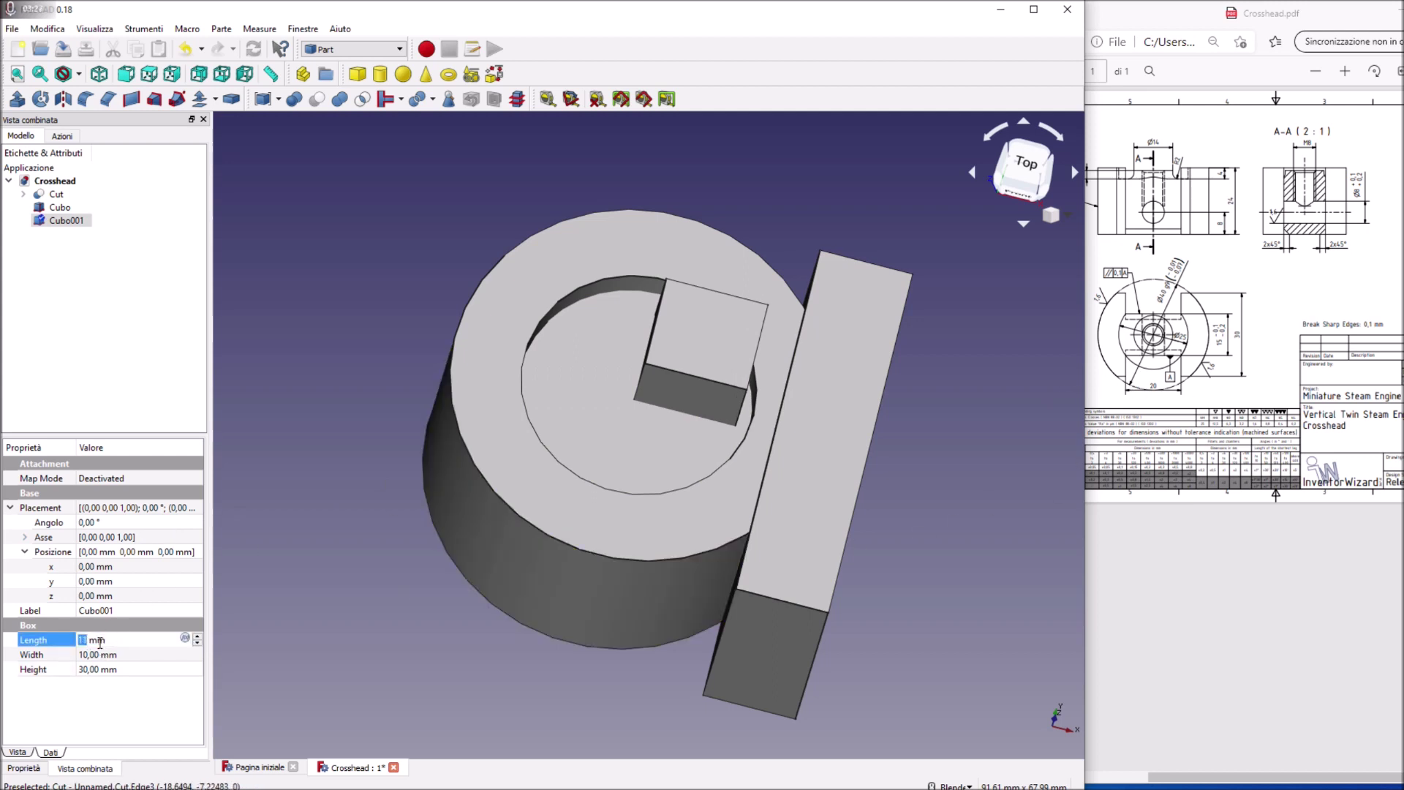
{"action": "scroll", "coordinate": [100, 641], "scroll_direction": "down", "scroll_amount": 1}
{"action": "left_click", "coordinate": [94, 655]}
{"action": "scroll", "coordinate": [94, 654], "scroll_direction": "up", "scroll_amount": 2}
{"action": "scroll", "coordinate": [93, 655], "scroll_direction": "up", "scroll_amount": 3}
{"action": "scroll", "coordinate": [93, 654], "scroll_direction": "up", "scroll_amount": 1}
{"action": "scroll", "coordinate": [93, 655], "scroll_direction": "up", "scroll_amount": 2}
{"action": "scroll", "coordinate": [93, 654], "scroll_direction": "up", "scroll_amount": 1}
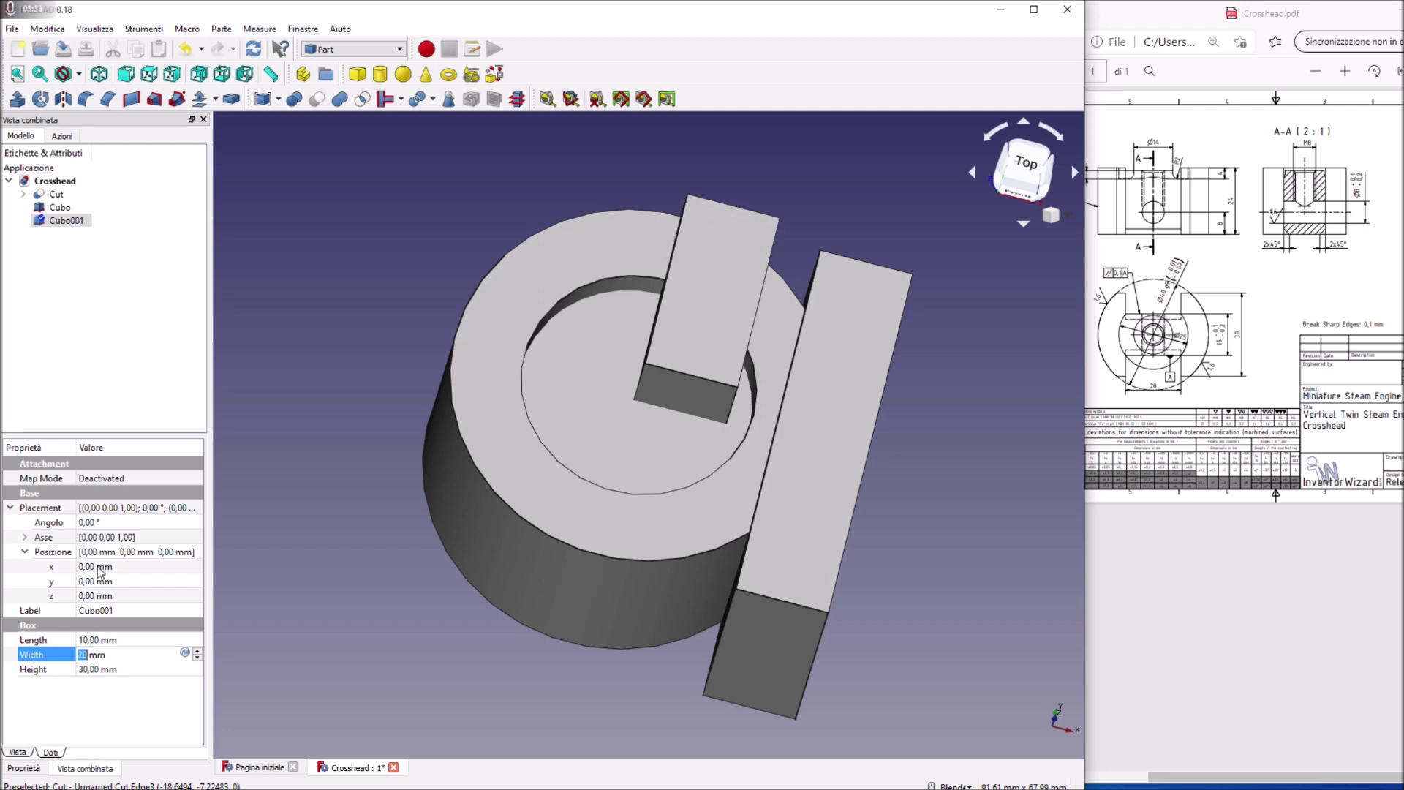
Step: Position Cubo001 at y −10 mm and x 7.5 mm, then select both boxes
{"action": "middle_click_drag", "start_coordinate": [893, 665], "coordinate": [488, 660]}
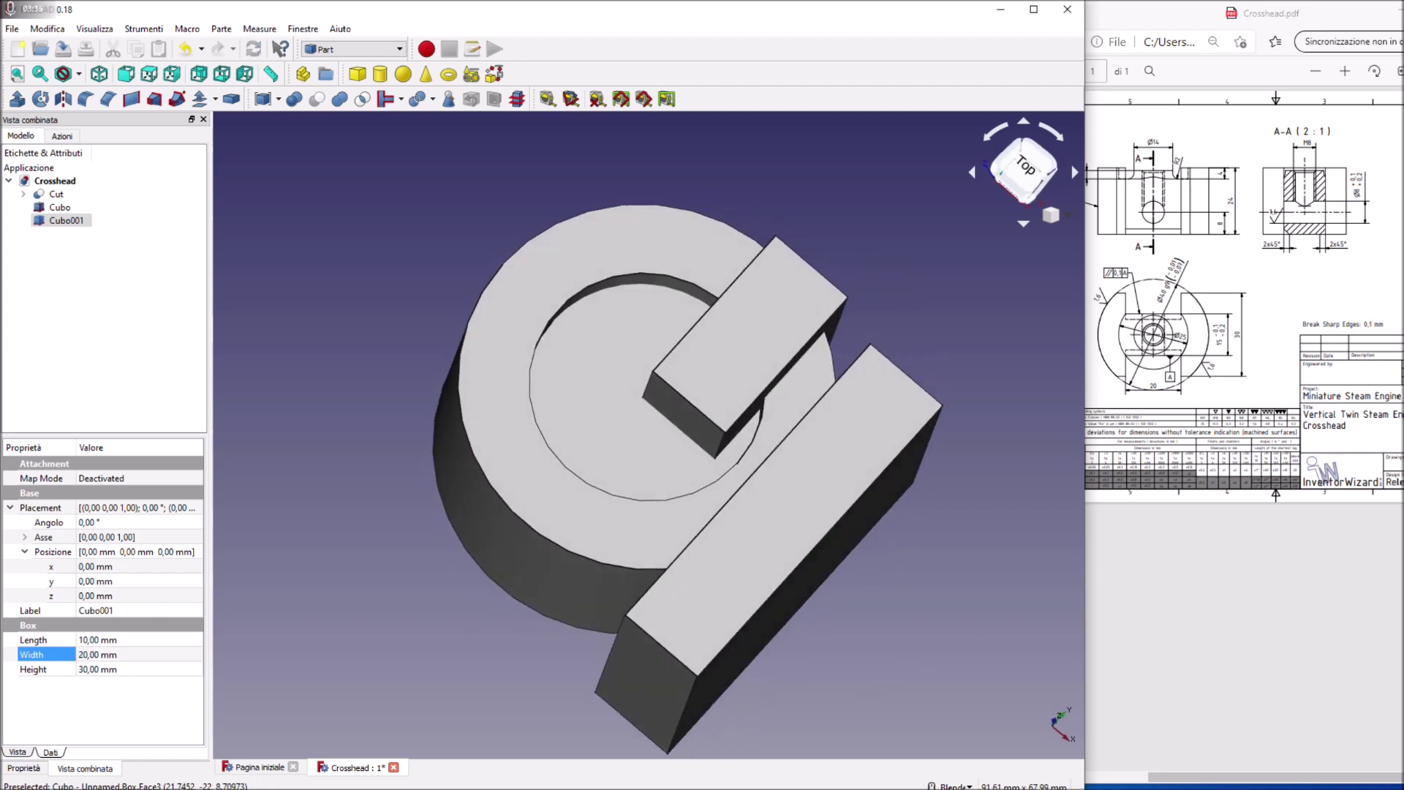
{"action": "left_click", "coordinate": [100, 583]}
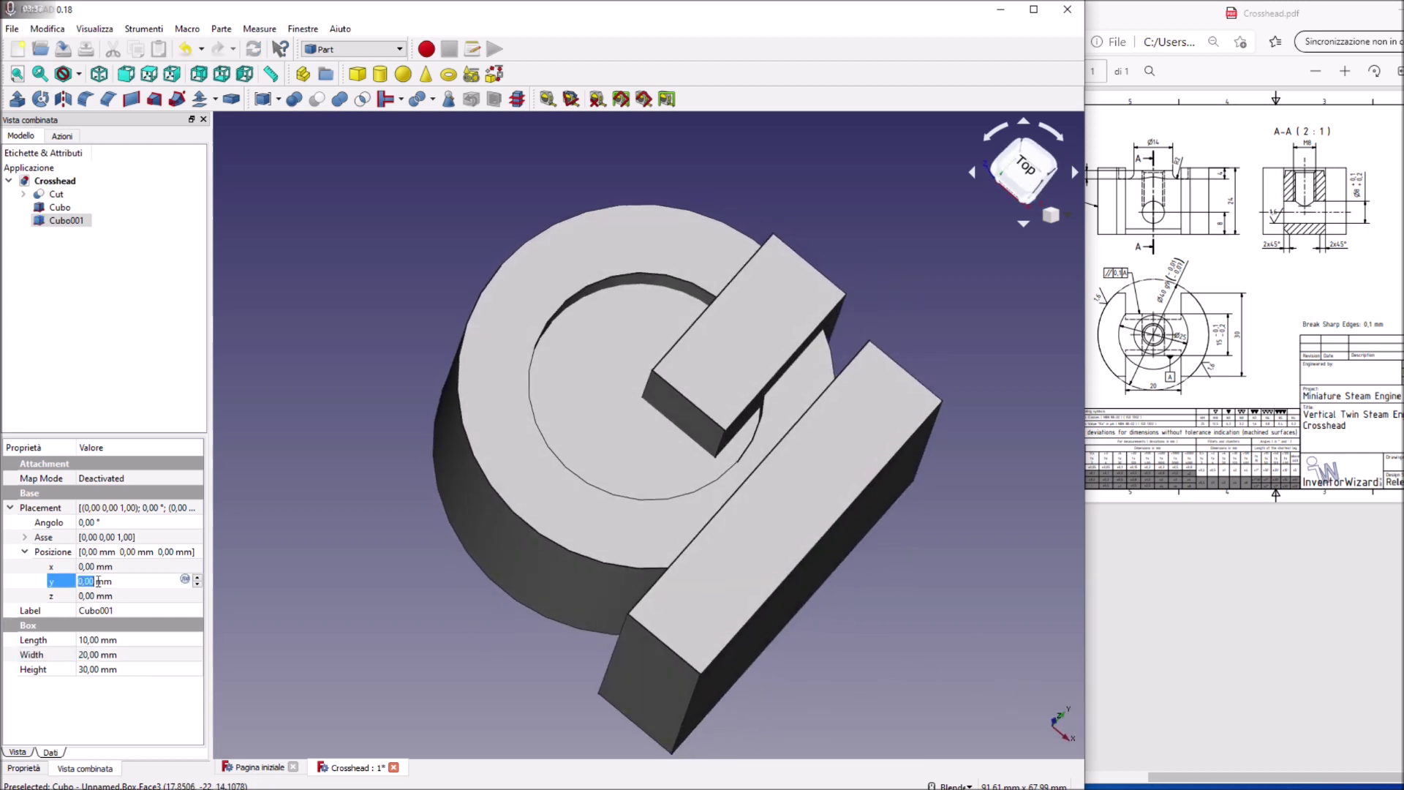
{"action": "scroll", "coordinate": [98, 583], "scroll_direction": "down", "scroll_amount": 2}
{"action": "scroll", "coordinate": [98, 583], "scroll_direction": "down", "scroll_amount": 1}
{"action": "scroll", "coordinate": [98, 583], "scroll_direction": "down", "scroll_amount": 1}
{"action": "scroll", "coordinate": [98, 583], "scroll_direction": "down", "scroll_amount": 1}
{"action": "scroll", "coordinate": [98, 581], "scroll_direction": "down", "scroll_amount": 1}
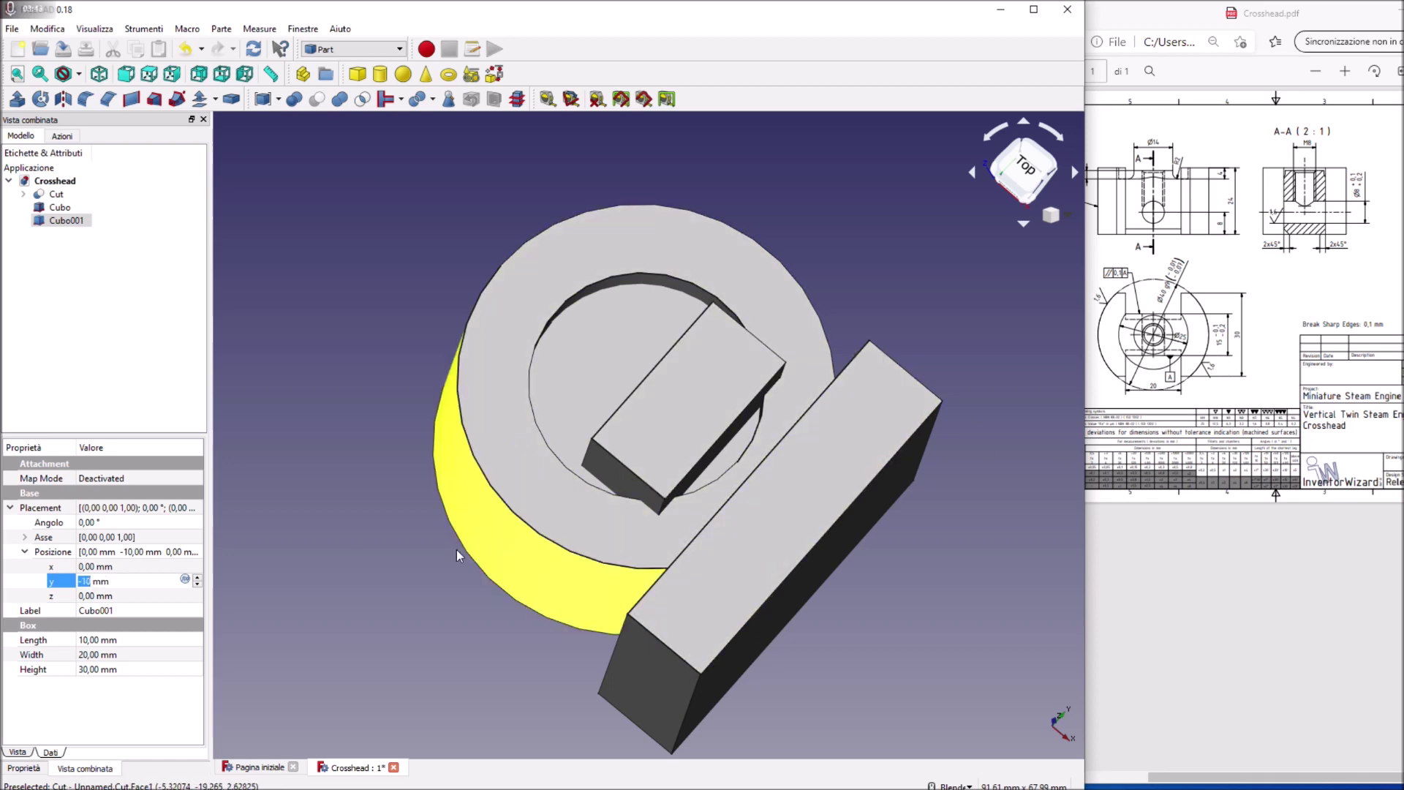
{"action": "mouse_move", "coordinate": [437, 590]}
{"action": "middle_mouse_down"}
{"action": "mouse_move", "coordinate": [448, 556]}
{"action": "mouse_move", "coordinate": [659, 366]}
{"action": "middle_mouse_up"}
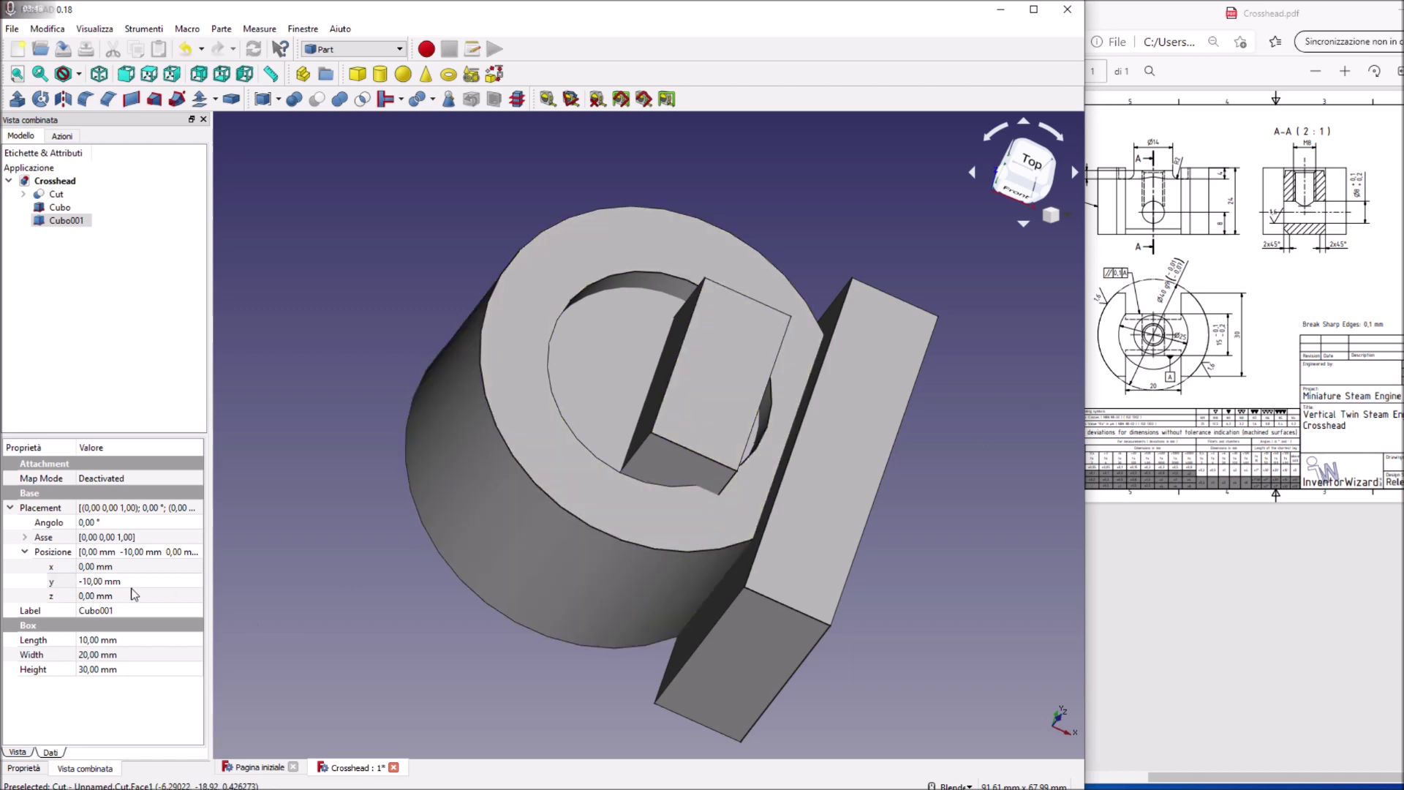
{"action": "left_click", "coordinate": [95, 567]}
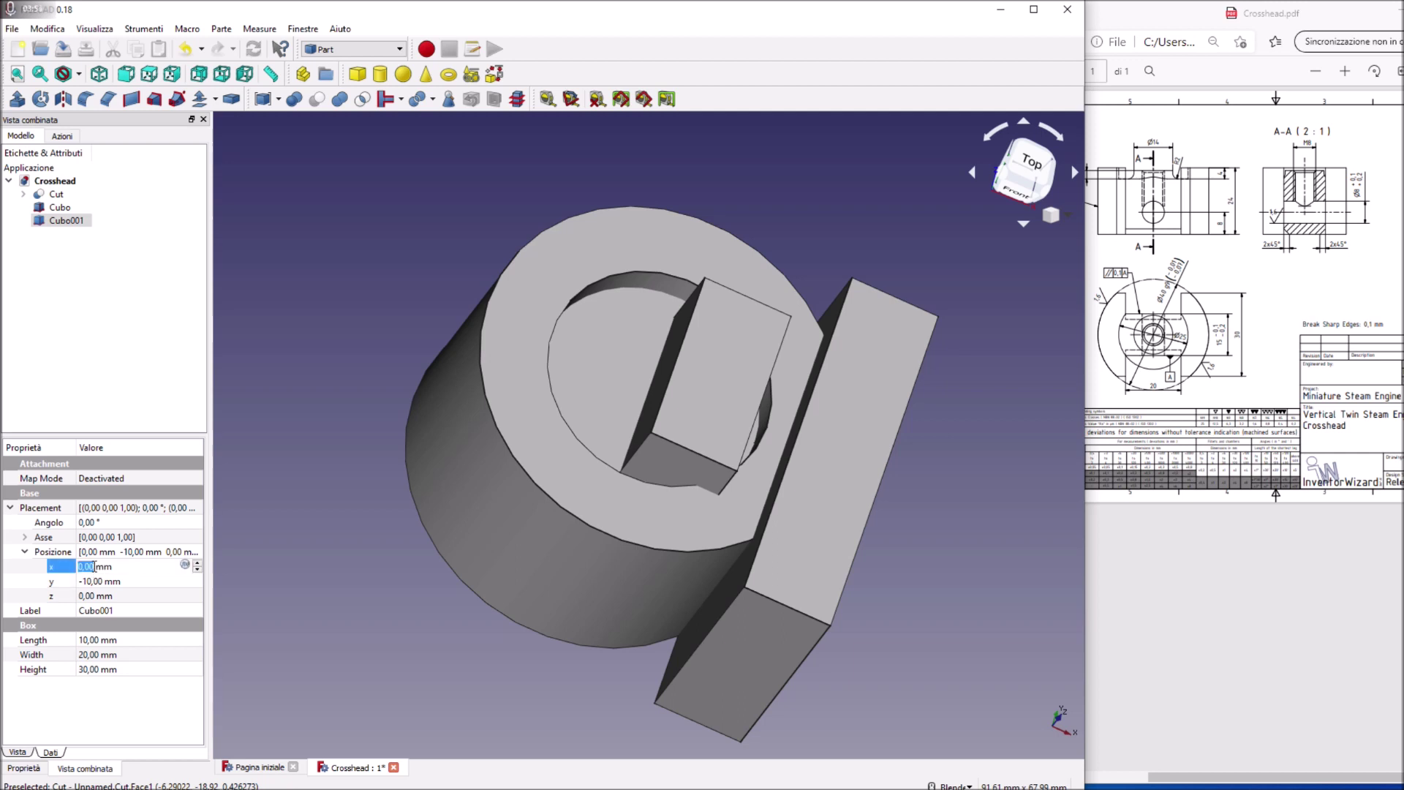
{"action": "type", "text": "7"}
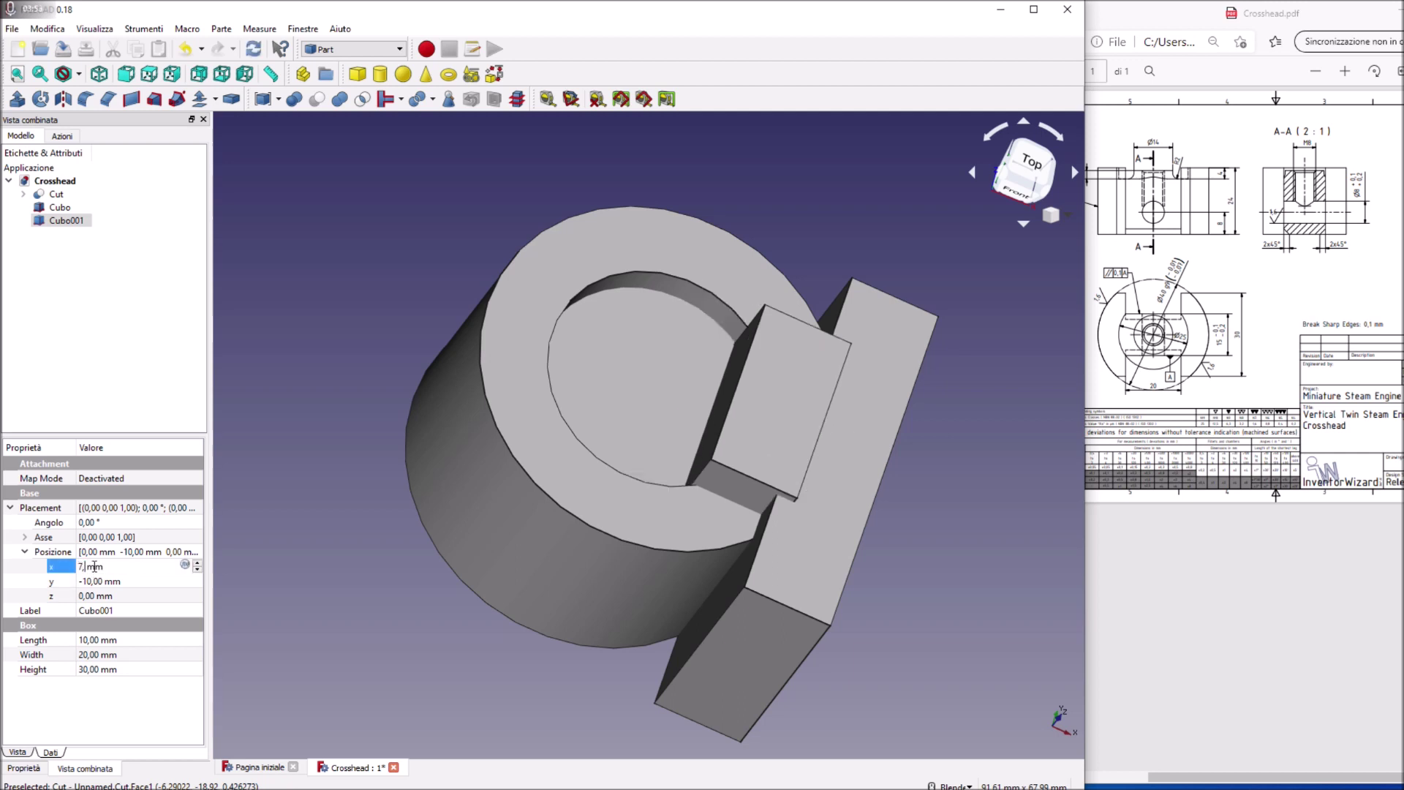
{"action": "type", "text": "5"}
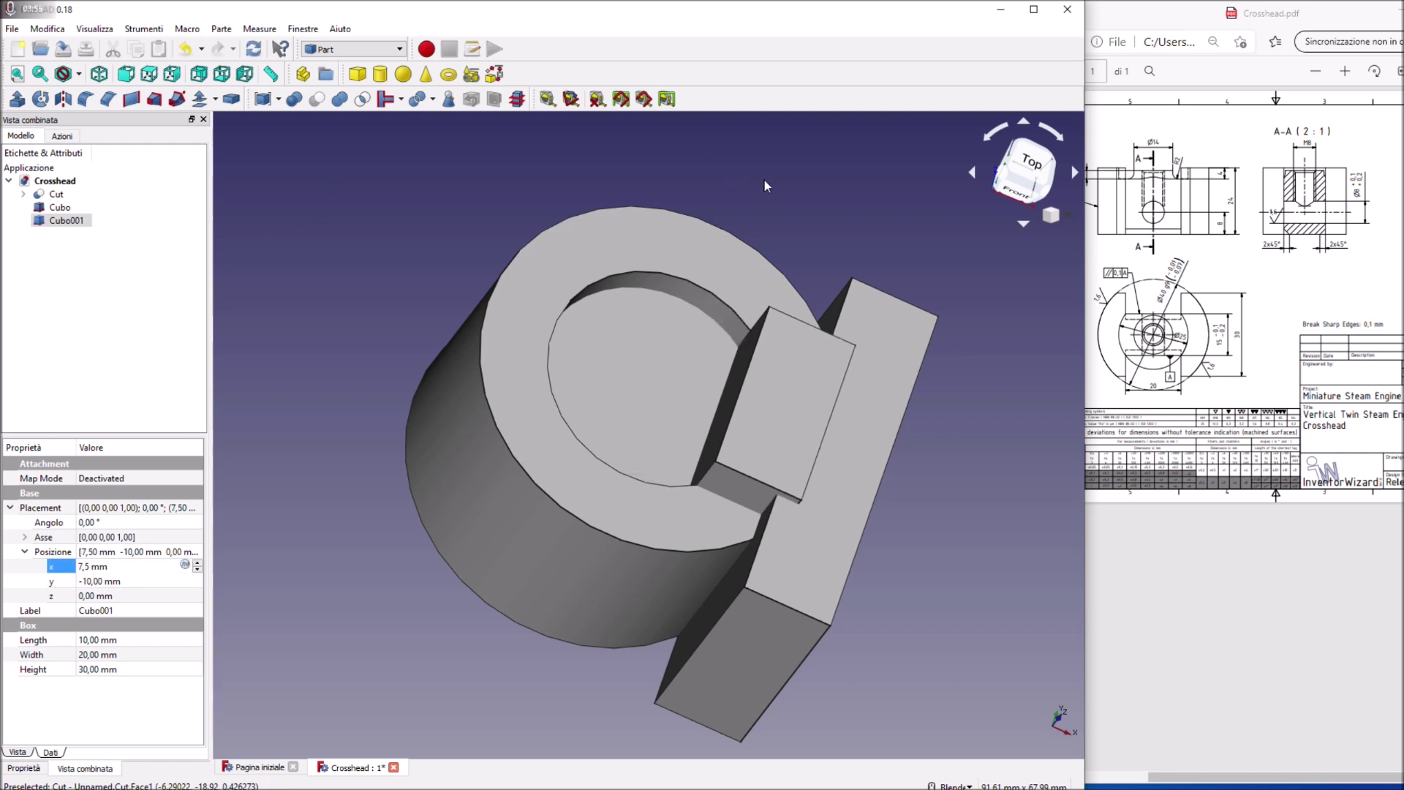
{"action": "type", "text": "5"}
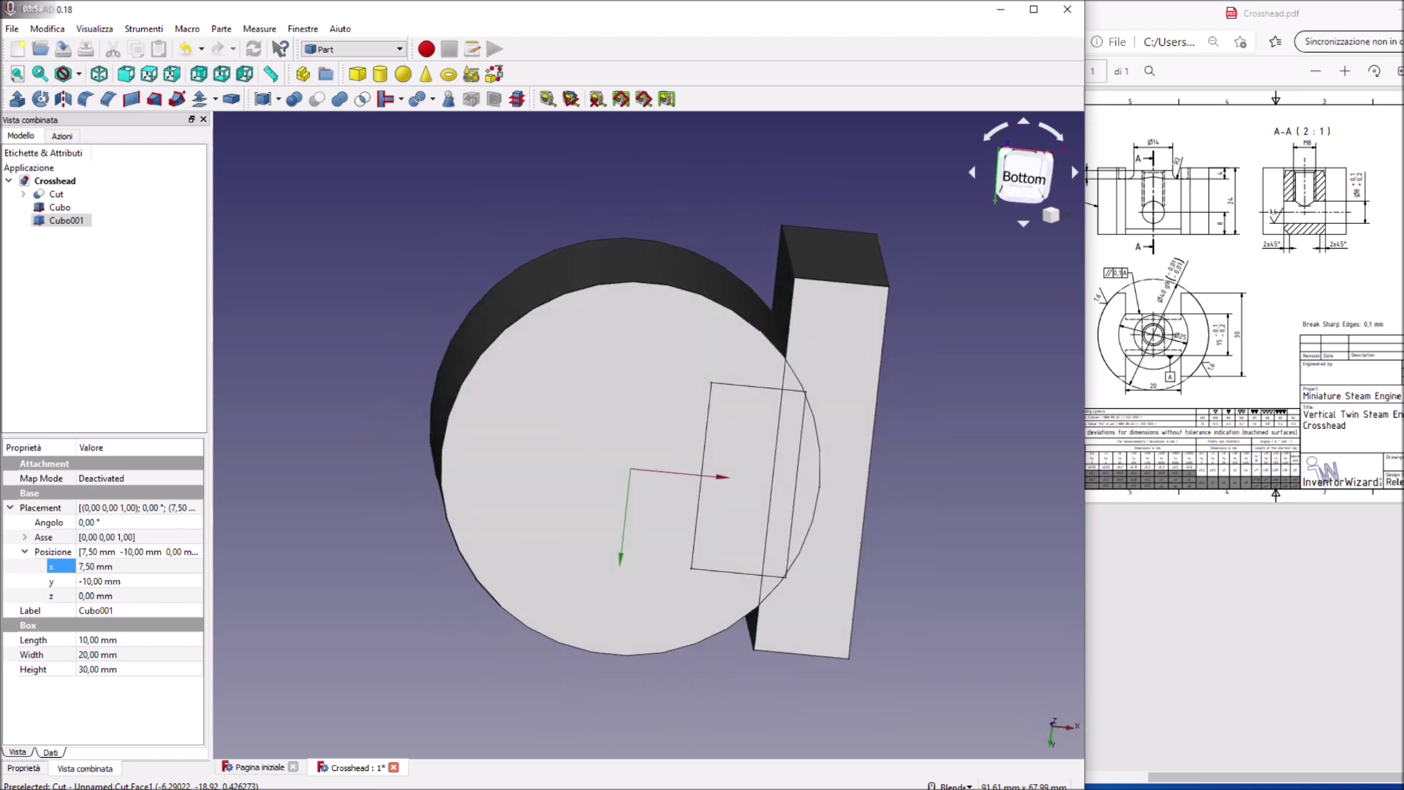
{"action": "middle_click_drag", "start_coordinate": [555, 381], "coordinate": [459, 198]}
{"action": "left_click", "coordinate": [78, 218]}
{"action": "left_click", "coordinate": [60, 208], "text": "ctrl"}
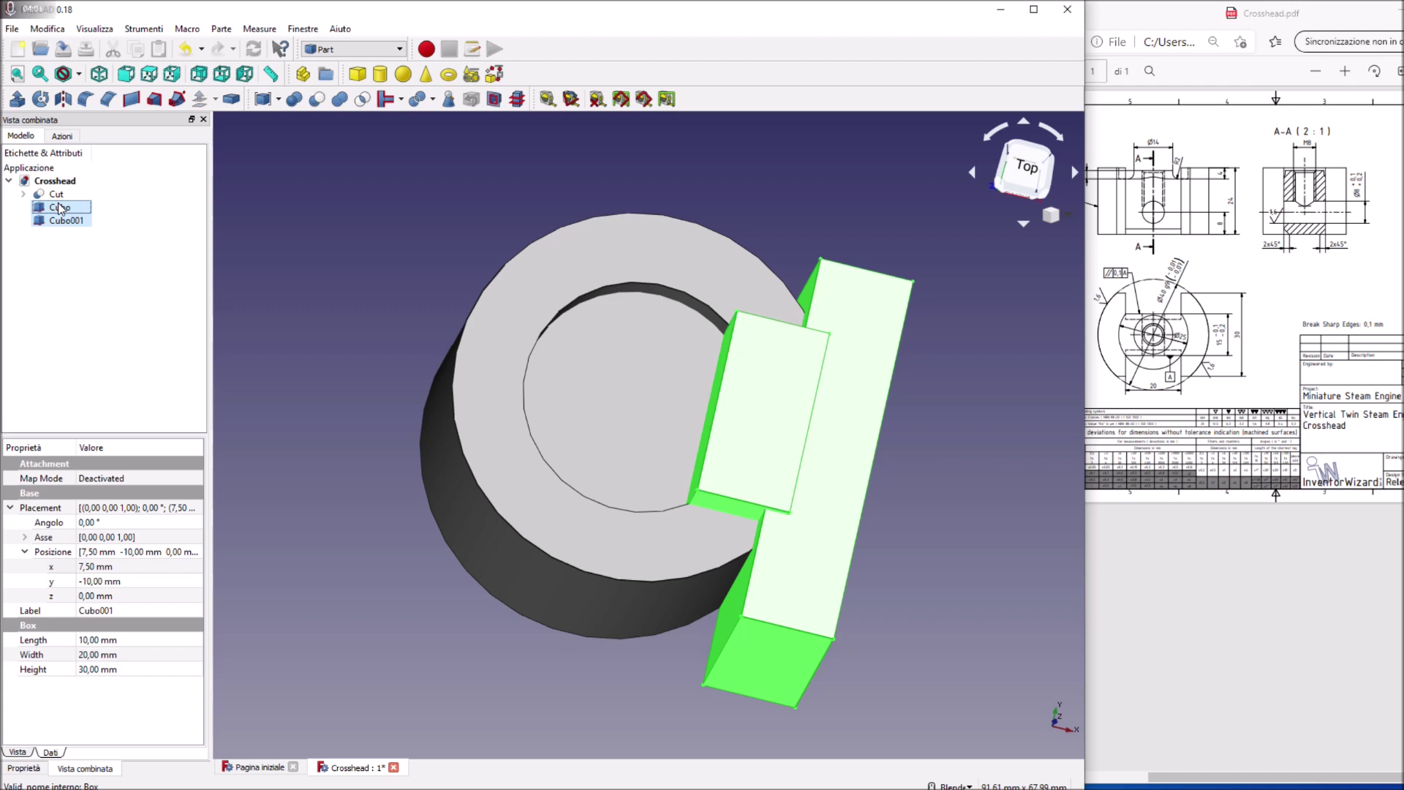
Step: Fuse the two boxes into a single shape
{"action": "left_click", "coordinate": [339, 101]}
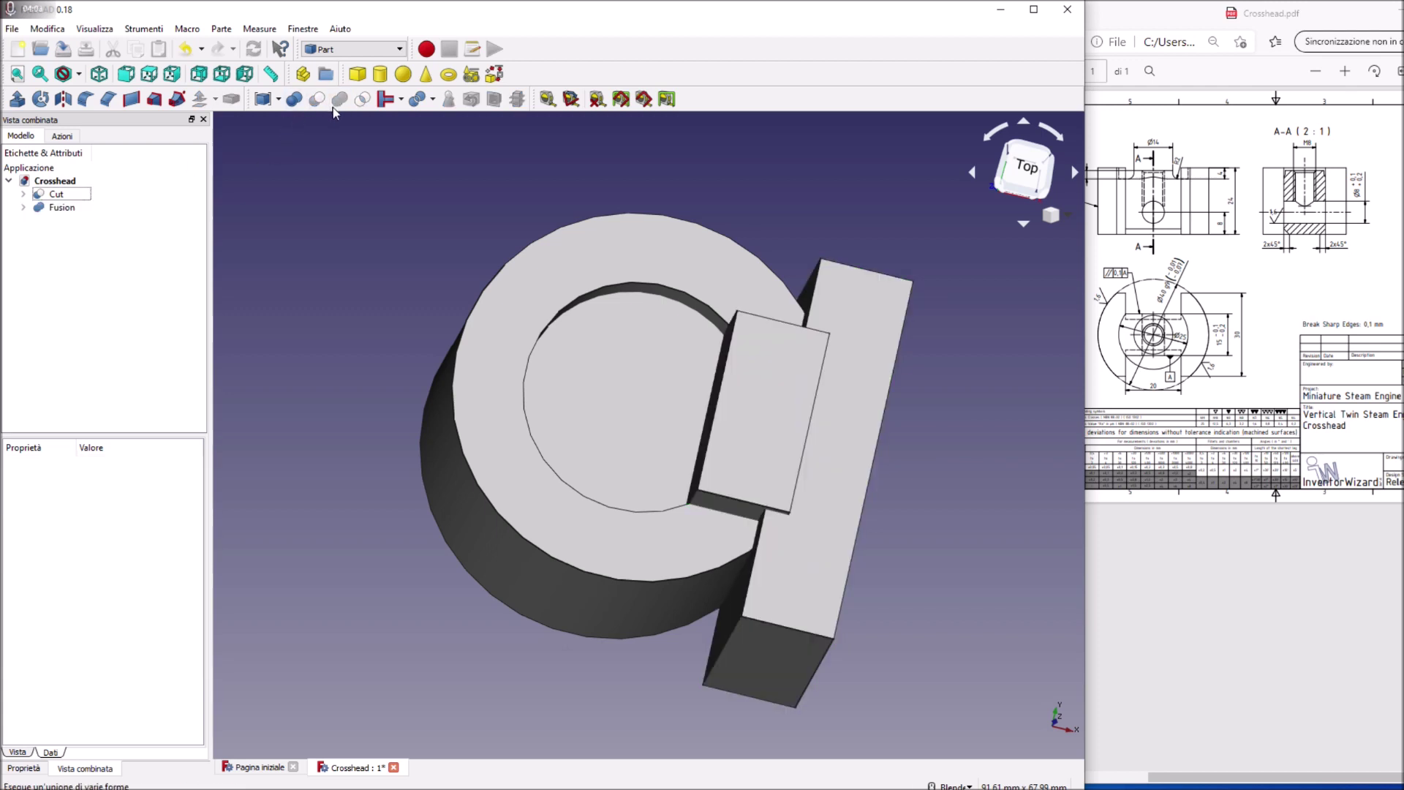
{"action": "middle_click_drag", "start_coordinate": [627, 276], "coordinate": [637, 314]}
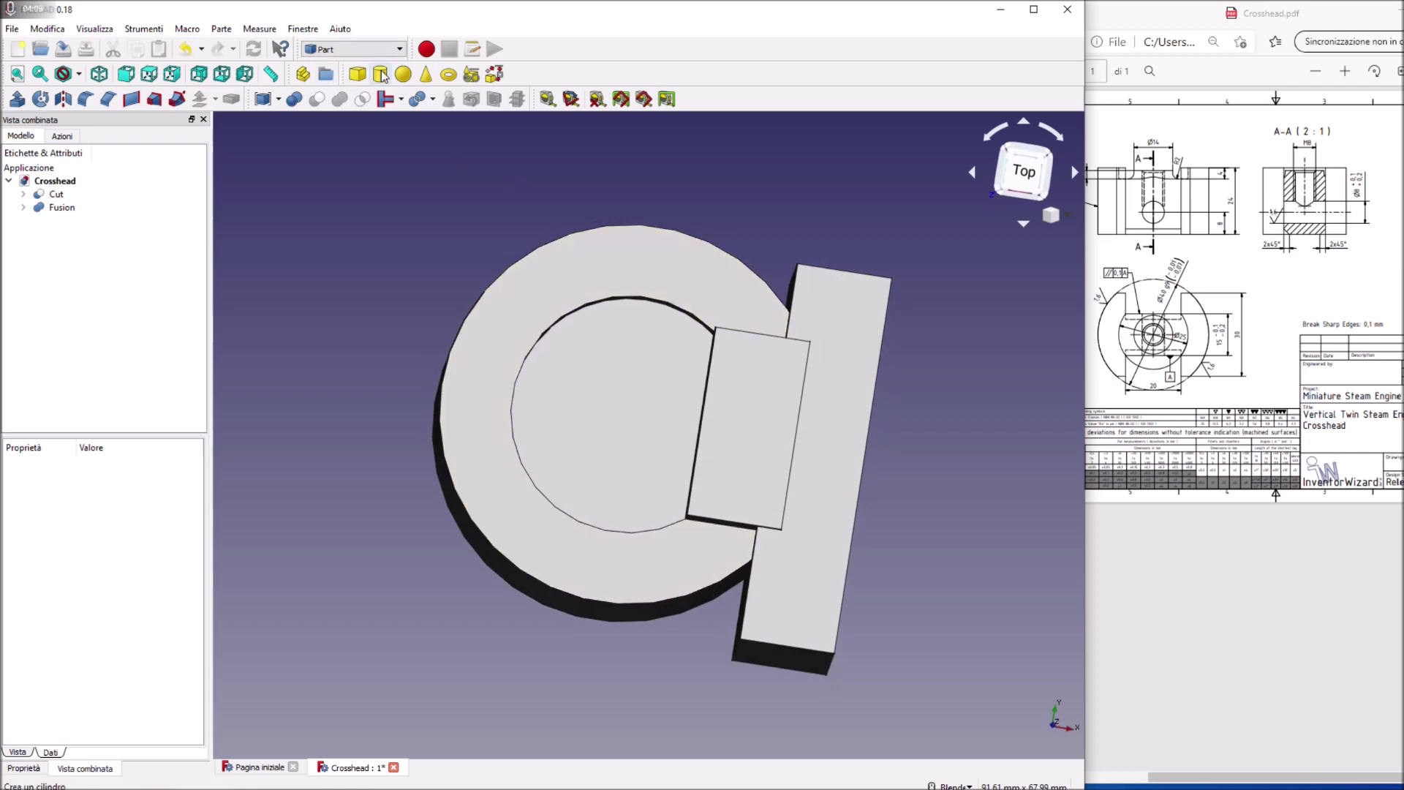
{"action": "left_click", "coordinate": [353, 49]}
{"action": "left_click", "coordinate": [382, 73]}
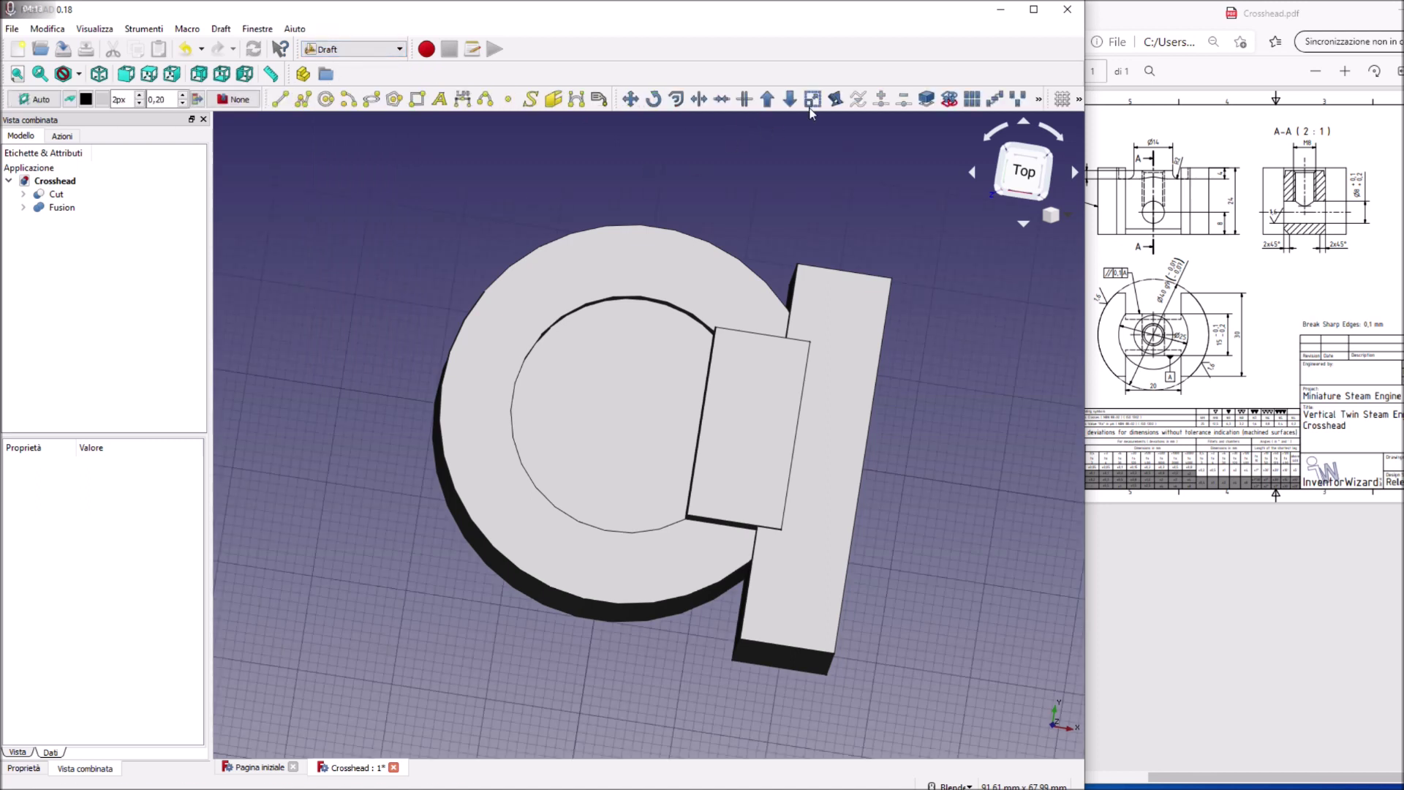
Step: Turn the fused boxes into a polar array of 2 copies, back in Part
{"action": "left_click", "coordinate": [974, 99]}
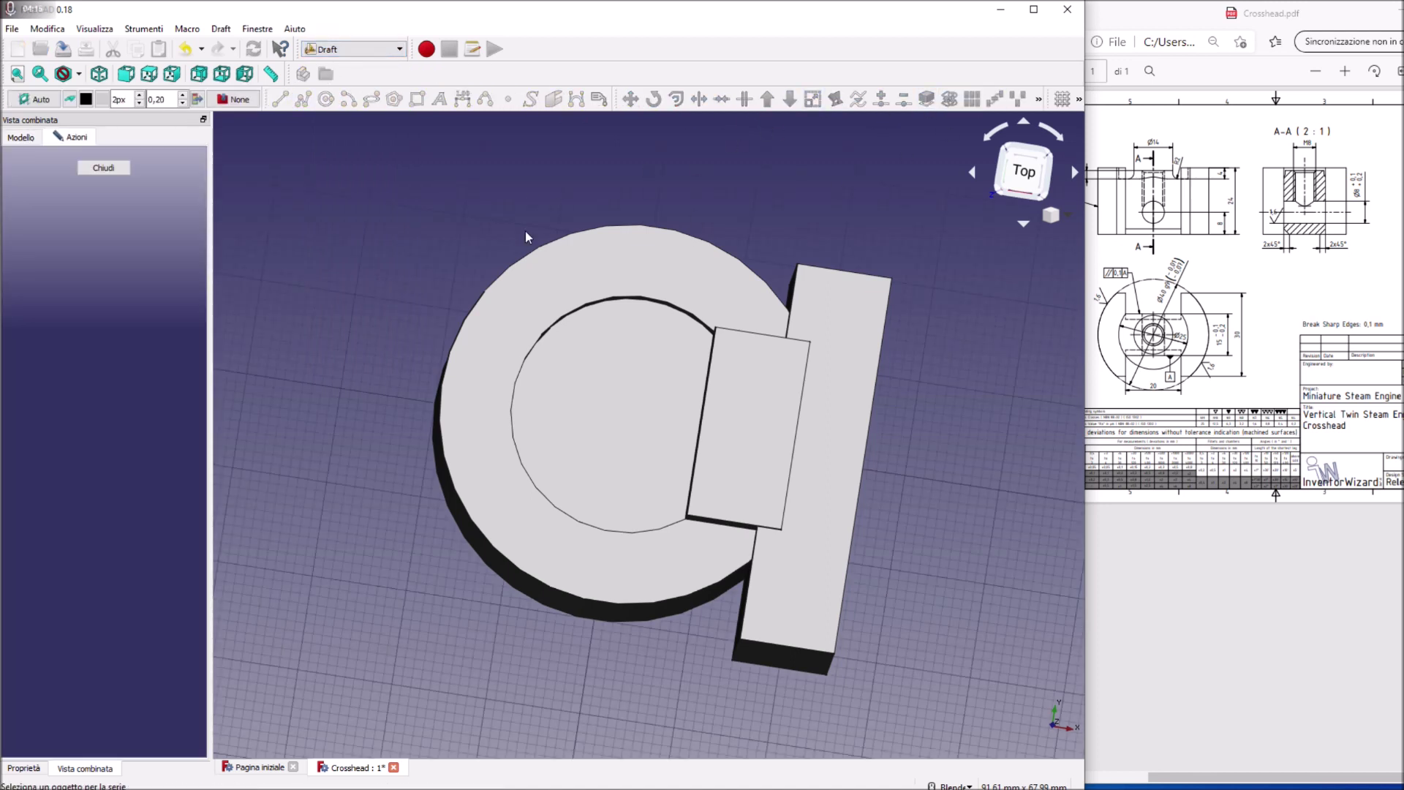
{"action": "left_click", "coordinate": [108, 170]}
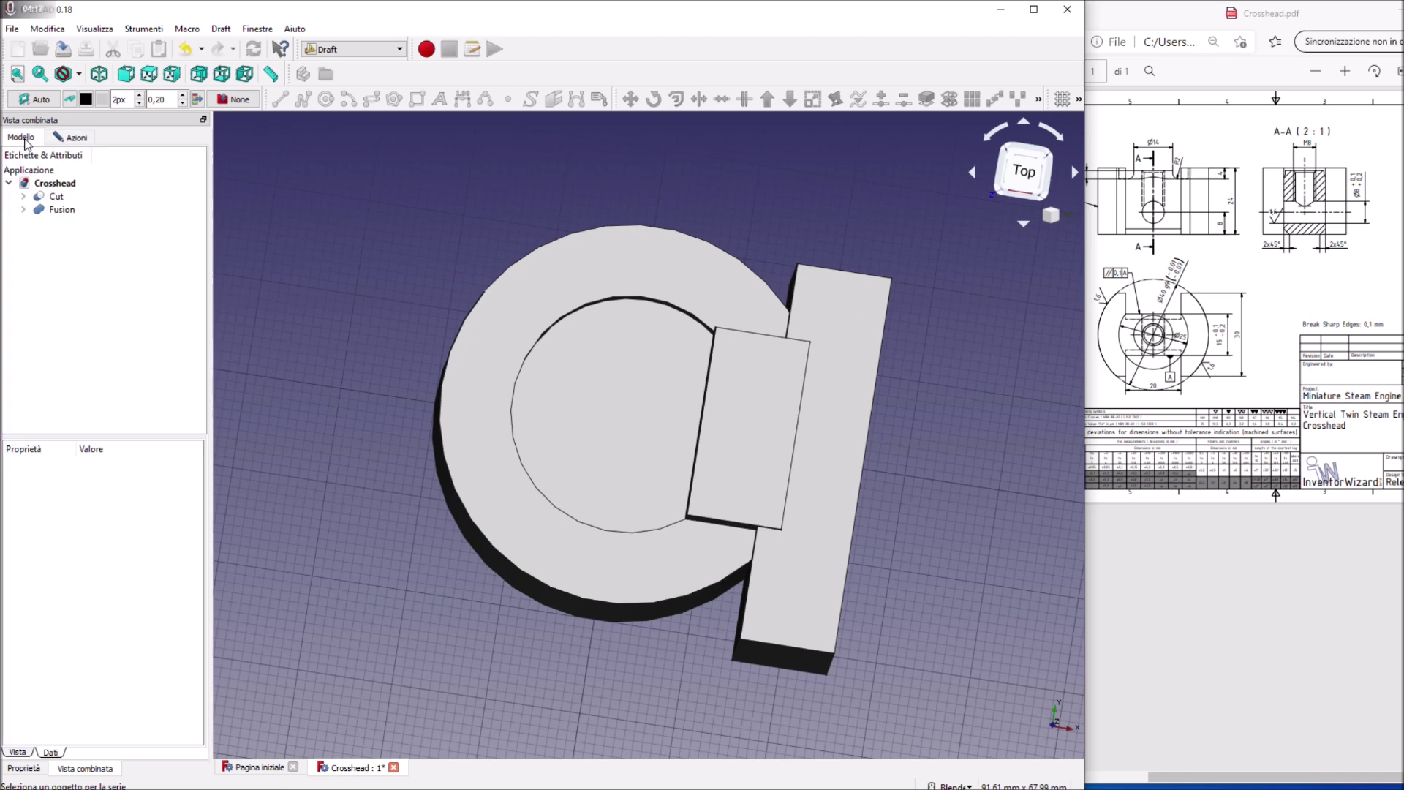
{"action": "left_click", "coordinate": [743, 399]}
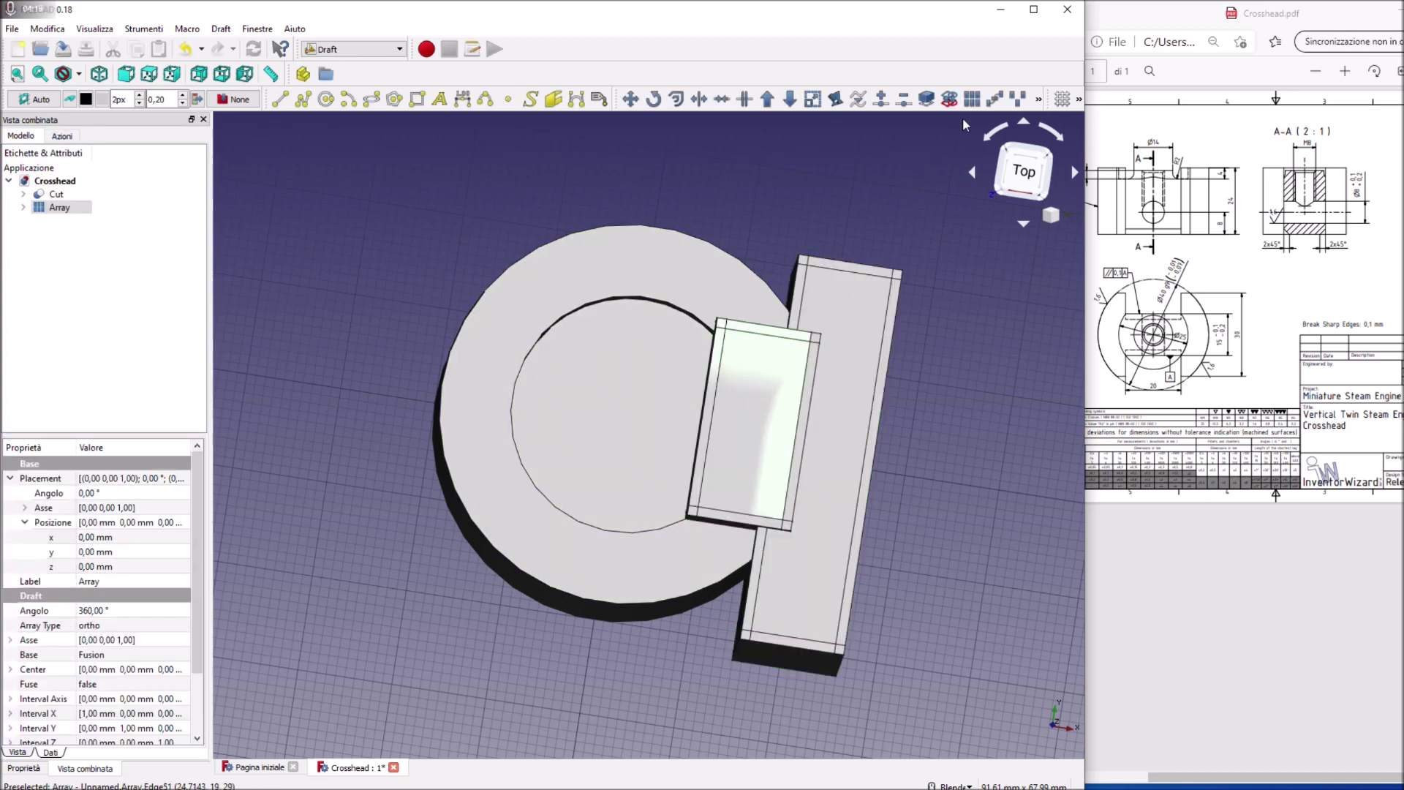
{"action": "left_click", "coordinate": [115, 626]}
{"action": "left_click_drag", "start_coordinate": [196, 645], "coordinate": [196, 717]}
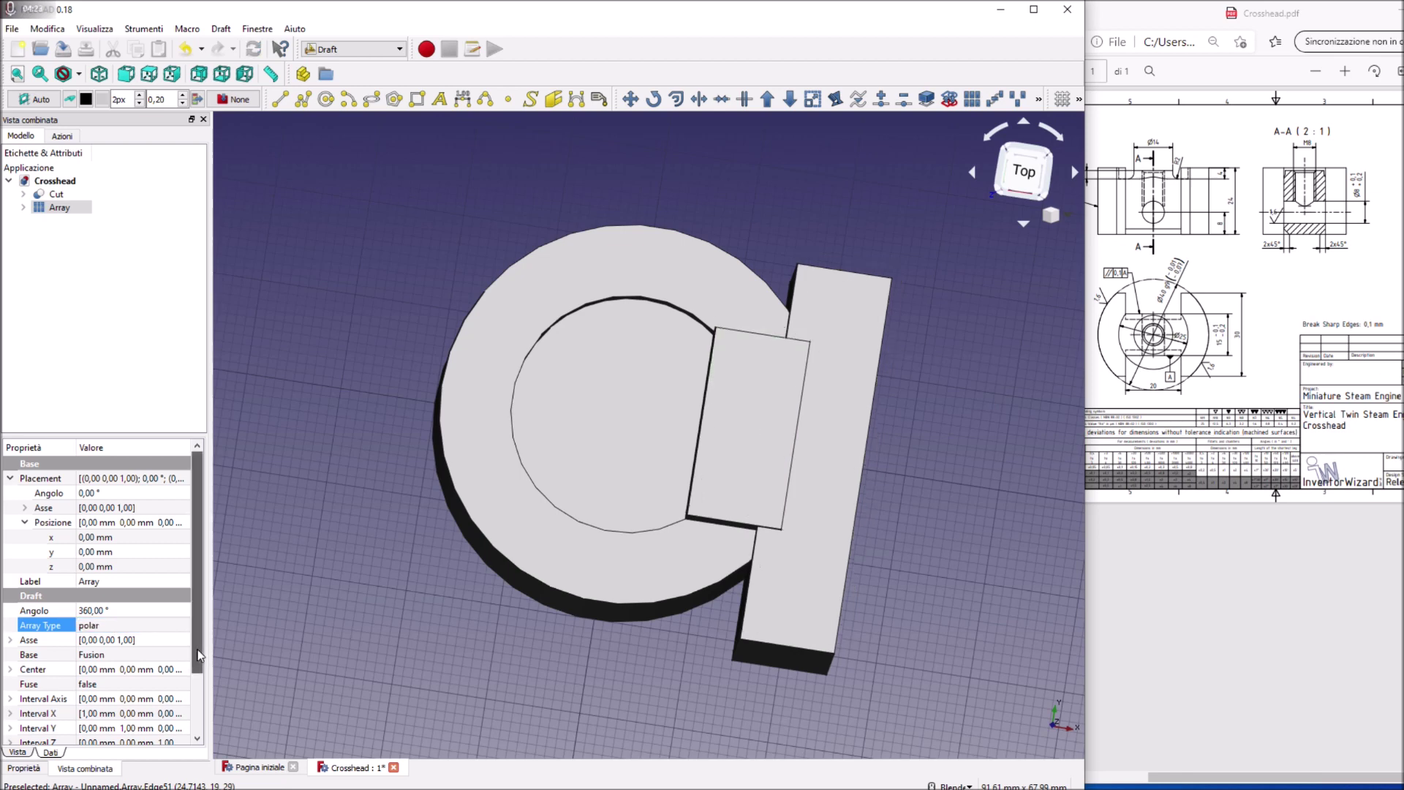
{"action": "left_click", "coordinate": [127, 683]}
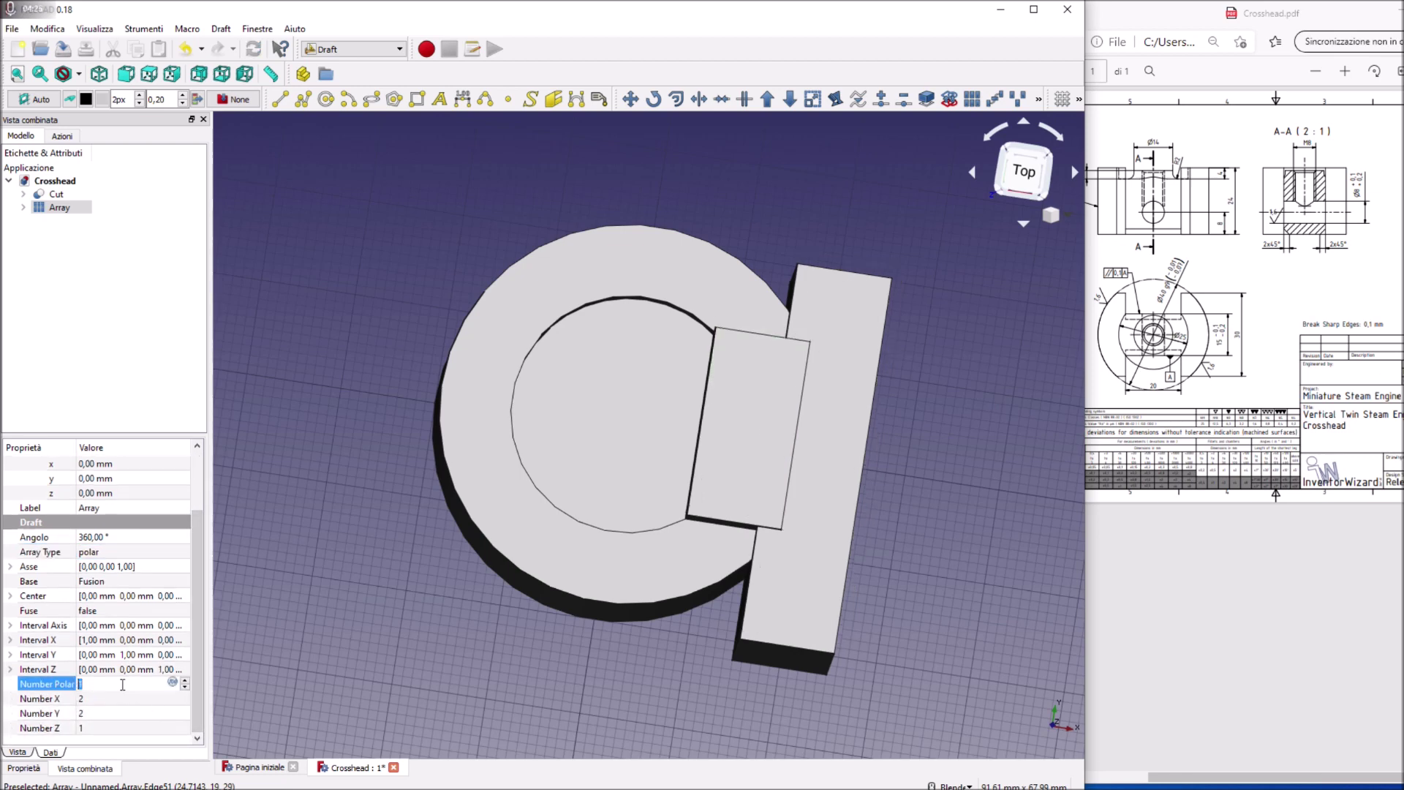
{"action": "type", "text": "2"}
{"action": "left_click", "coordinate": [288, 674]}
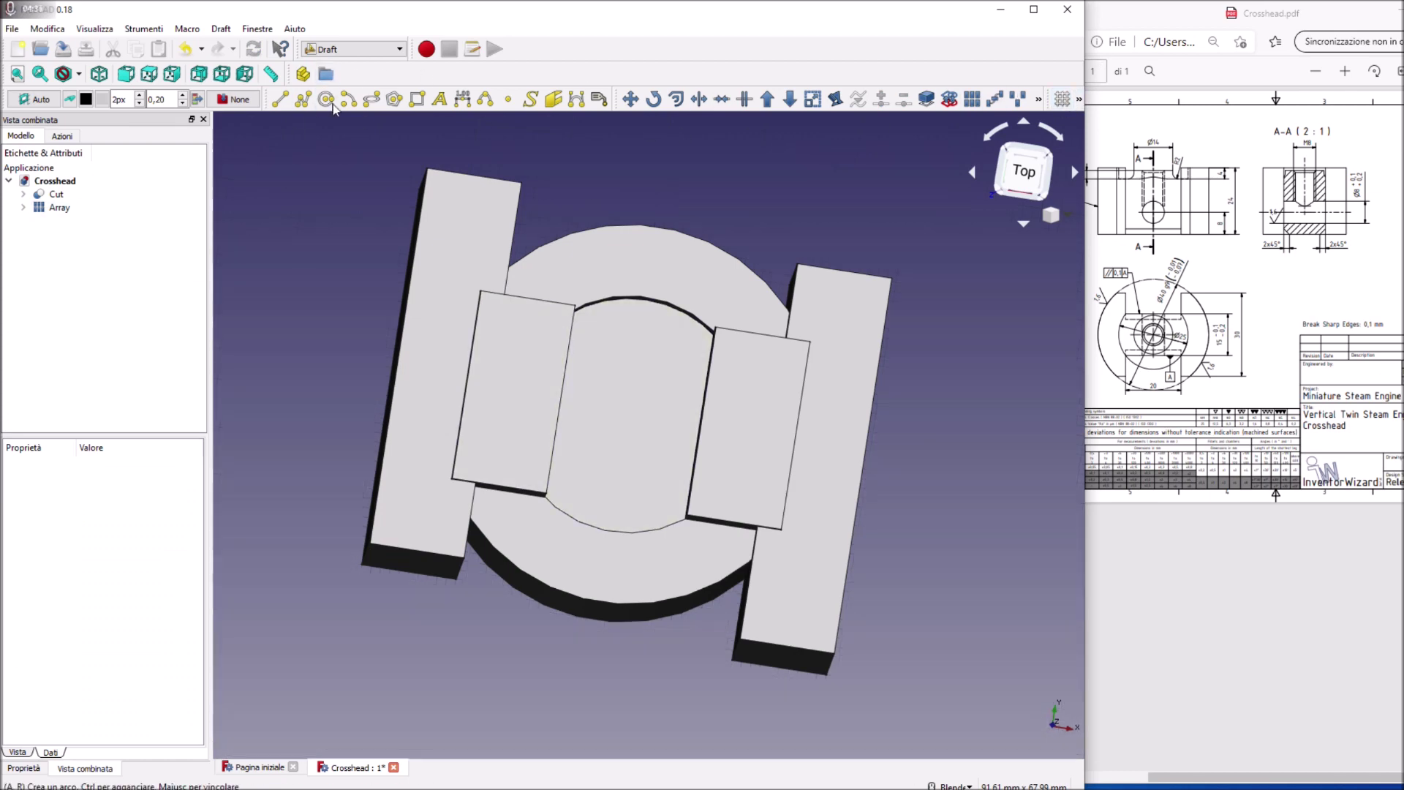
{"action": "left_click", "coordinate": [403, 49]}
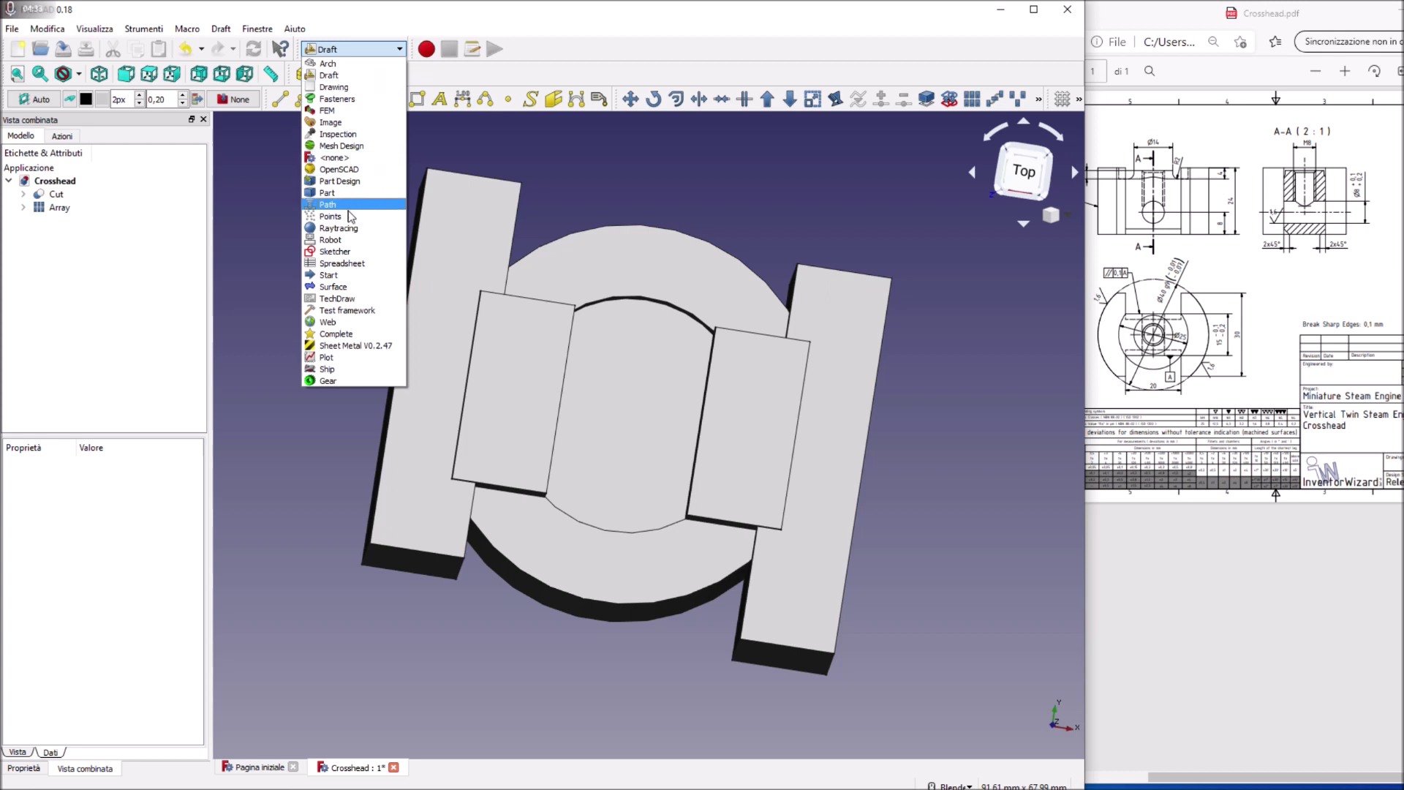
{"action": "left_click", "coordinate": [337, 193]}
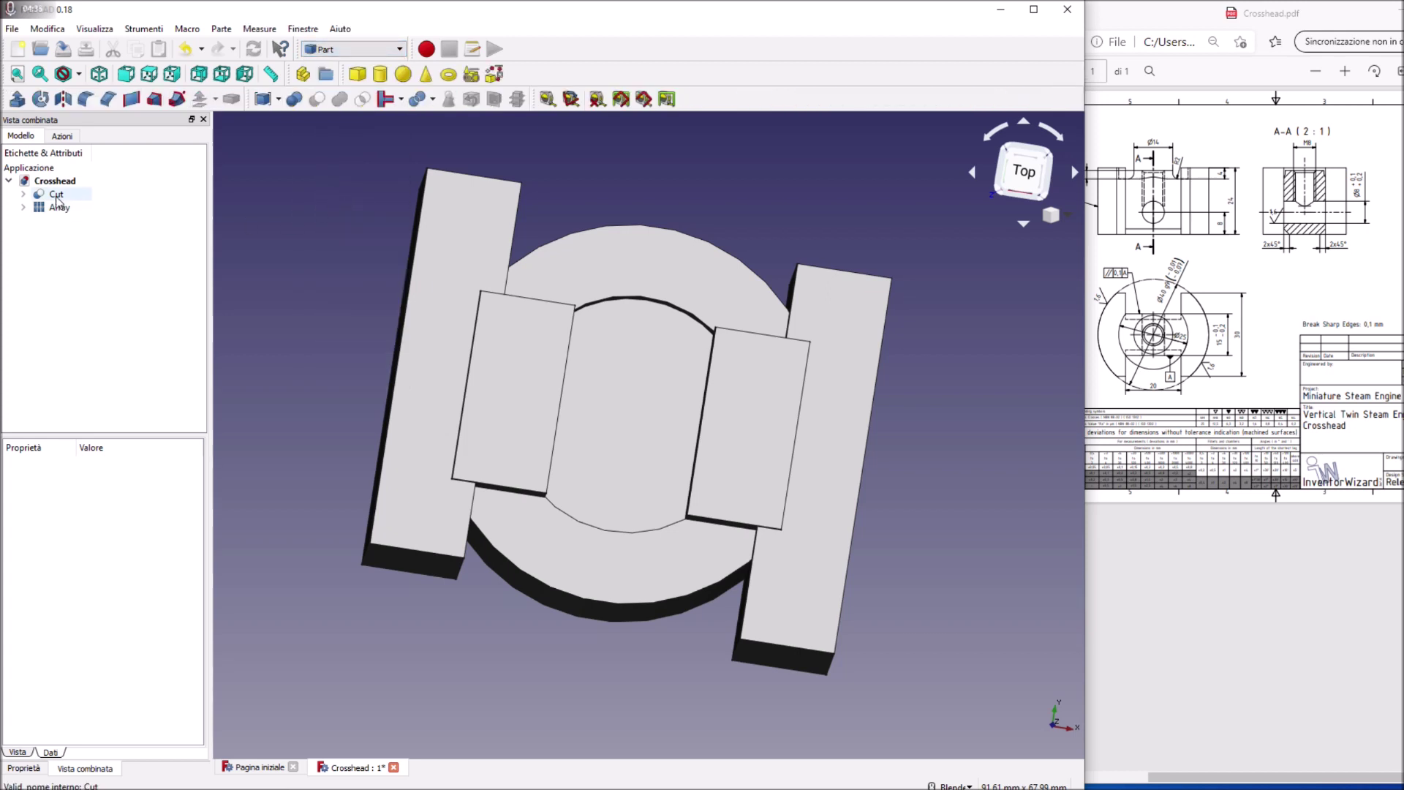
Step: Subtract the Array bars from the Cut body, creating Cut001 with two opposite slots
{"action": "left_click", "coordinate": [56, 194]}
{"action": "left_click", "coordinate": [60, 209], "text": "ctrl"}
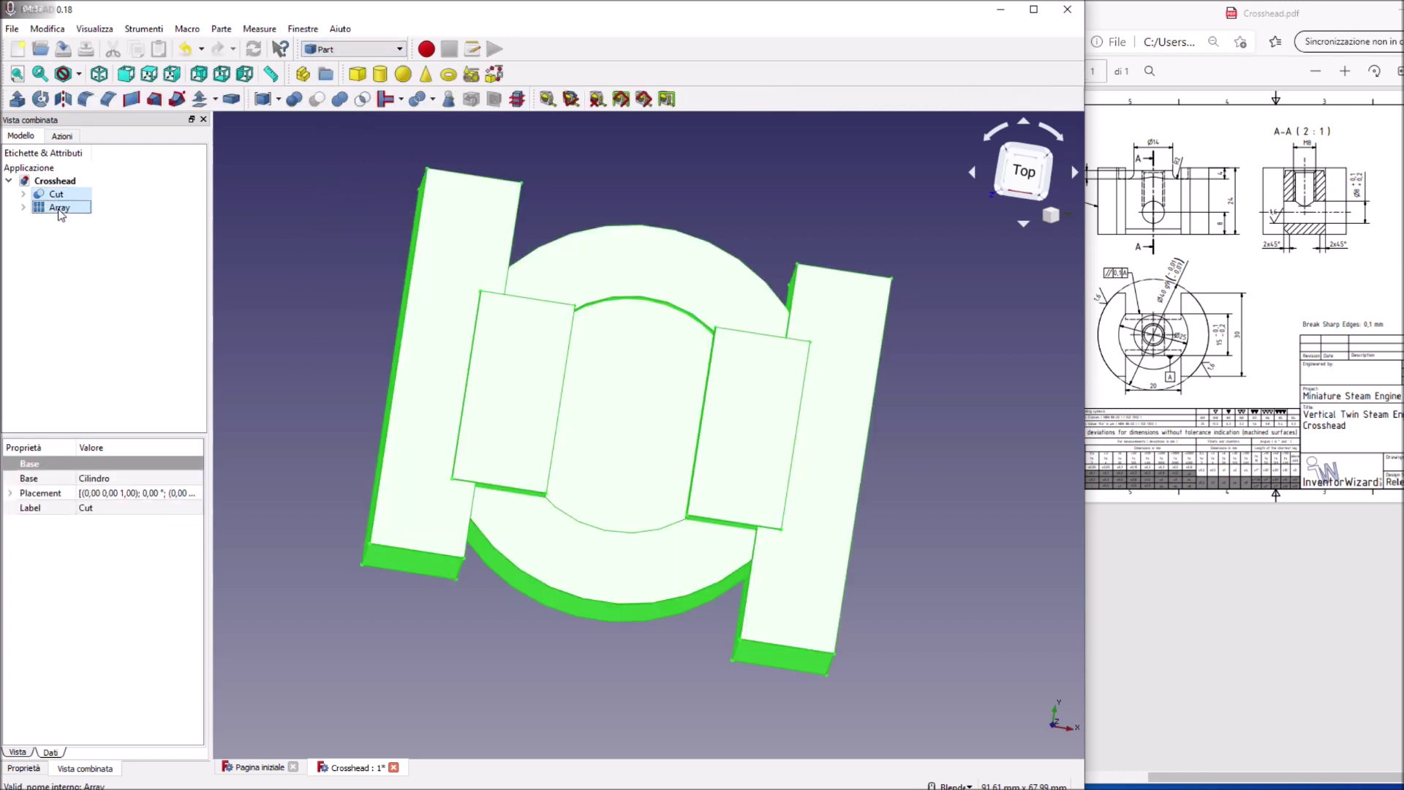
{"action": "left_click", "coordinate": [317, 99]}
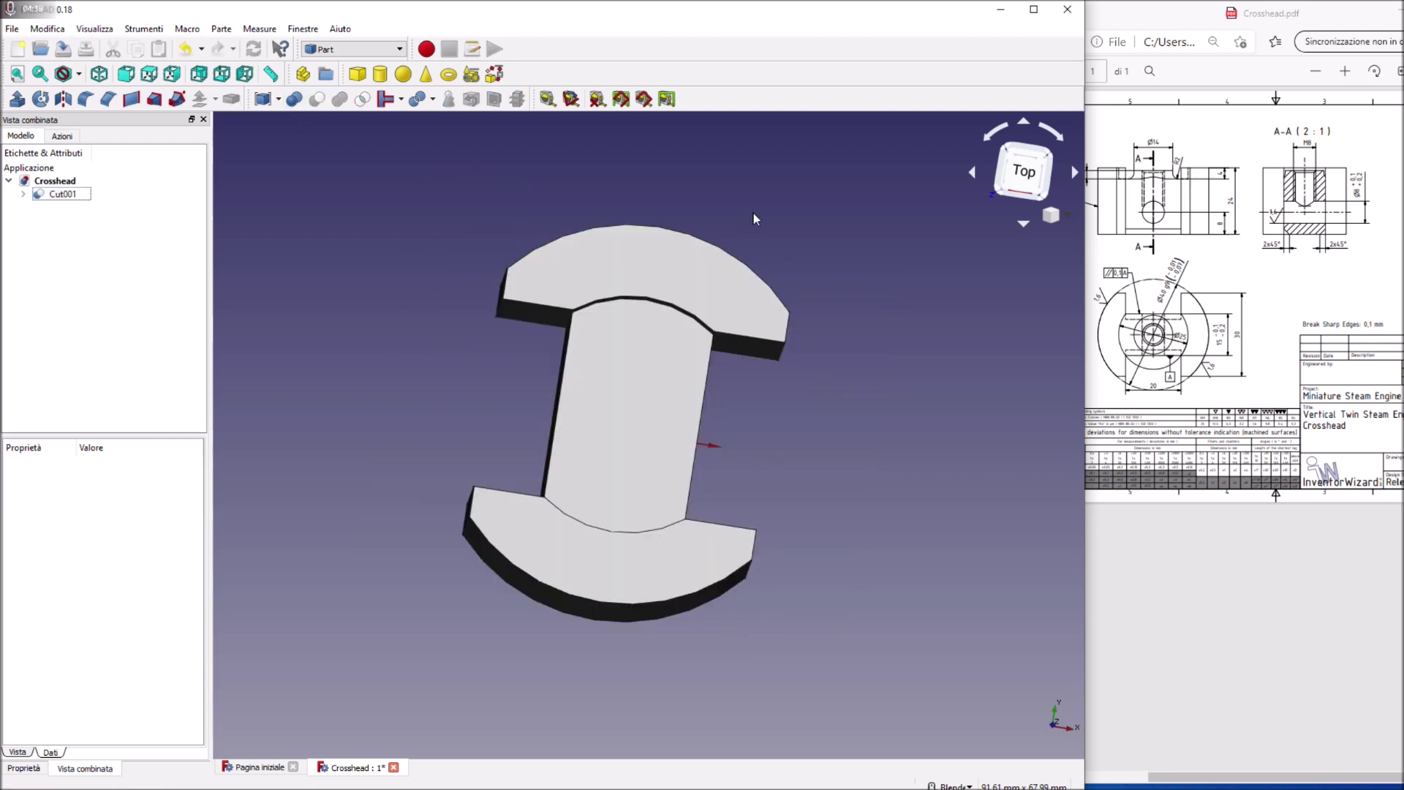
Step: Inspect the slotted body, compare it with the PDF drawing, and add a new cylinder
{"action": "mouse_move", "coordinate": [837, 370]}
{"action": "middle_mouse_down"}
{"action": "mouse_move", "coordinate": [805, 410]}
{"action": "mouse_move", "coordinate": [831, 358]}
{"action": "mouse_move", "coordinate": [737, 557]}
{"action": "mouse_move", "coordinate": [724, 534]}
{"action": "mouse_move", "coordinate": [674, 574]}
{"action": "mouse_move", "coordinate": [595, 511]}
{"action": "mouse_move", "coordinate": [628, 574]}
{"action": "mouse_move", "coordinate": [663, 582]}
{"action": "middle_mouse_up"}
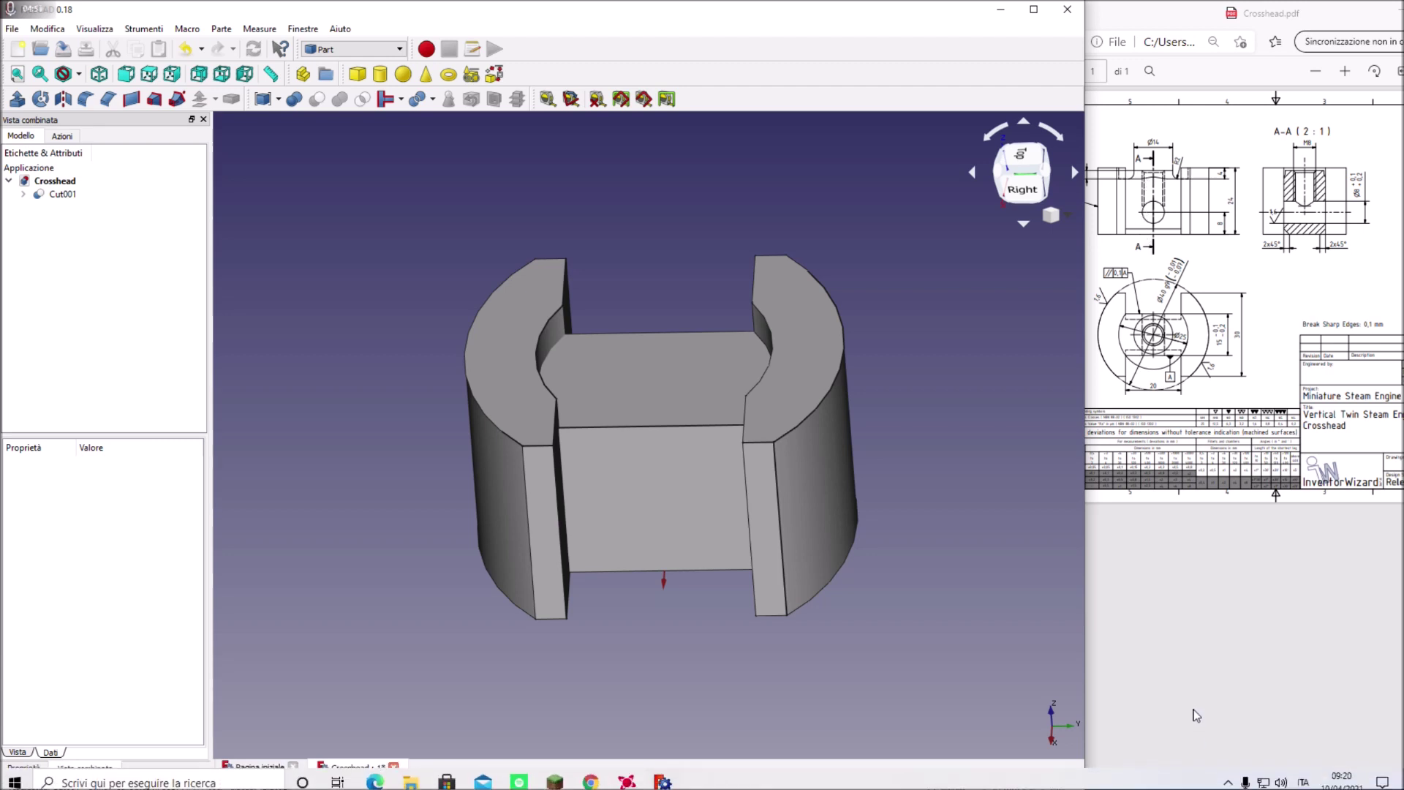
{"action": "left_click", "coordinate": [1188, 767]}
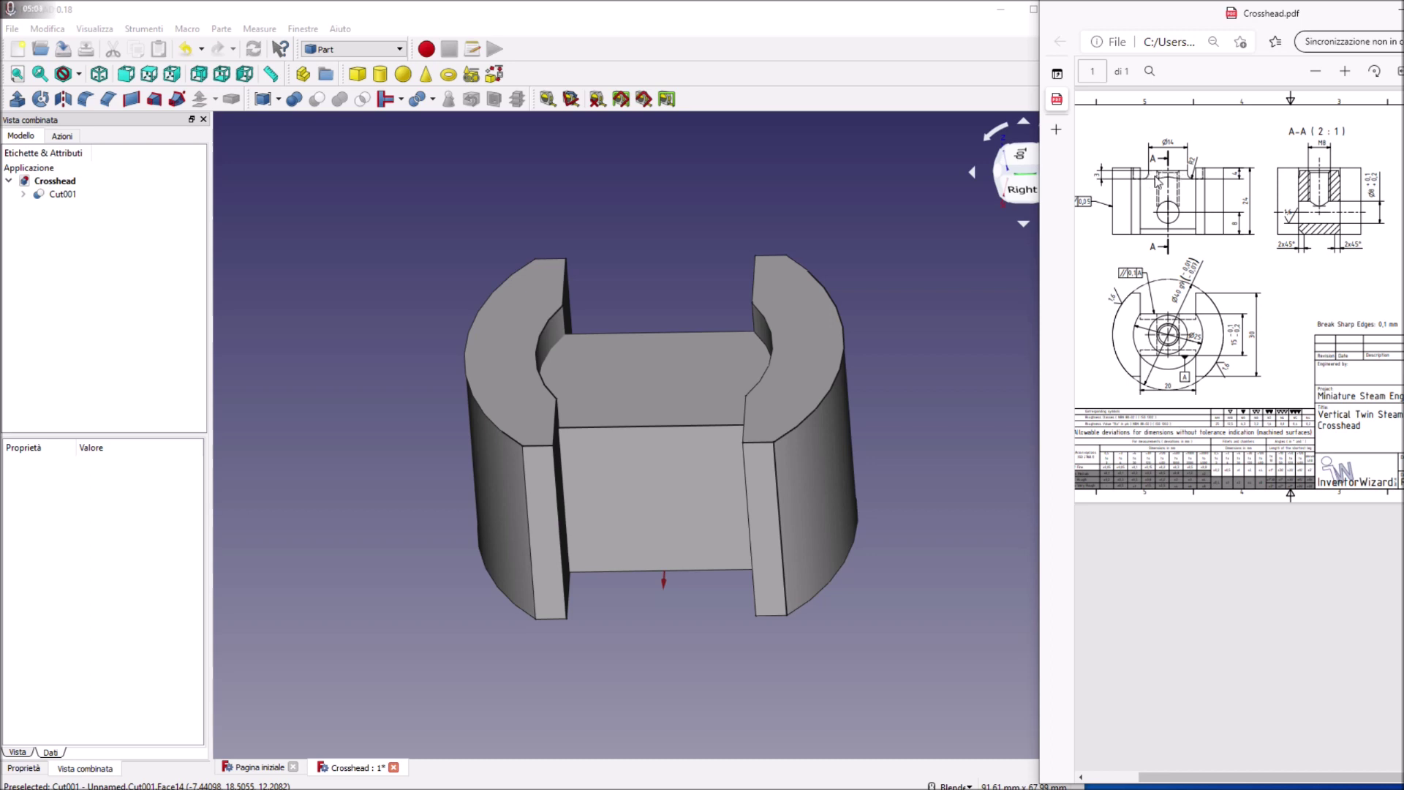
{"action": "left_click", "coordinate": [381, 74]}
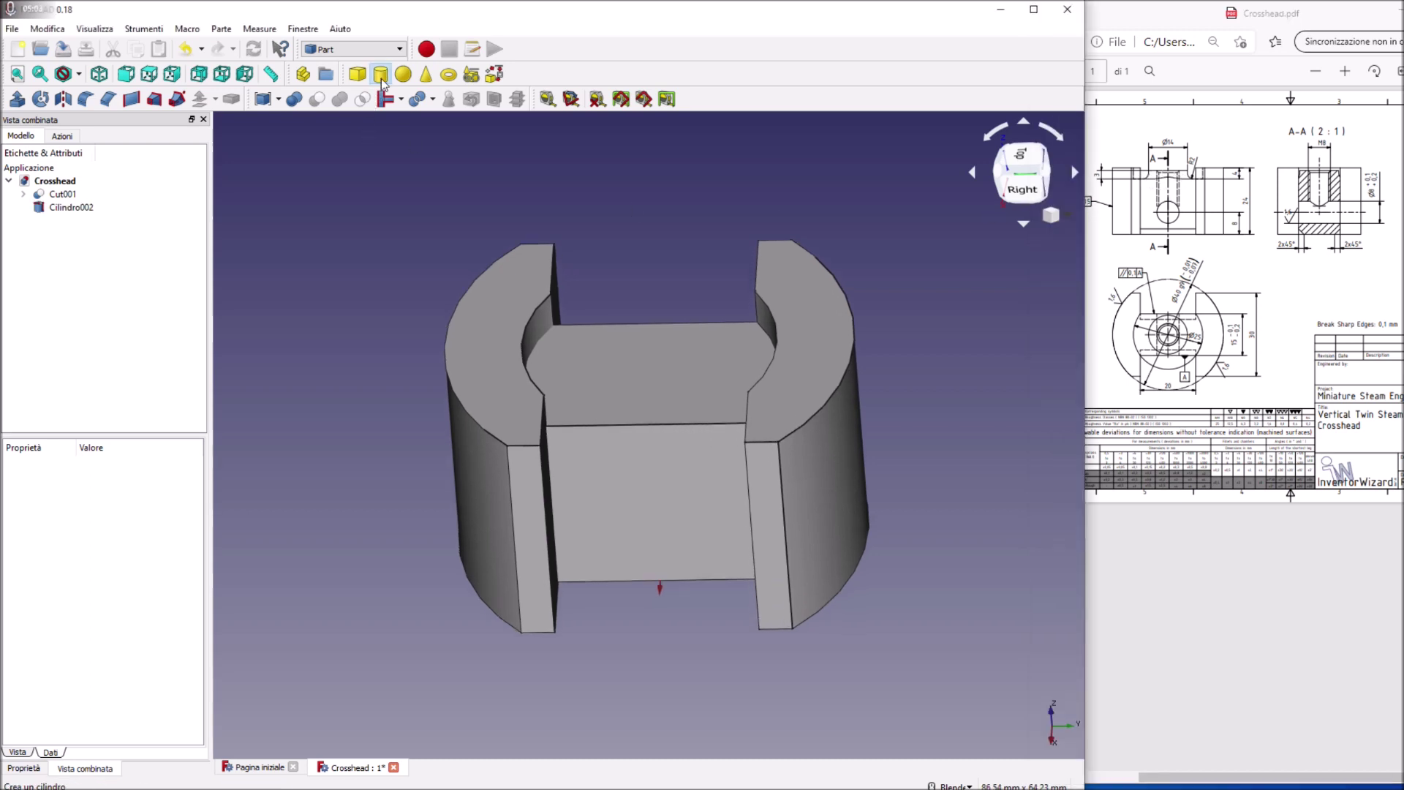
Step: Give Cilindro002 a 7 mm radius and 10 mm height
{"action": "left_click", "coordinate": [73, 207]}
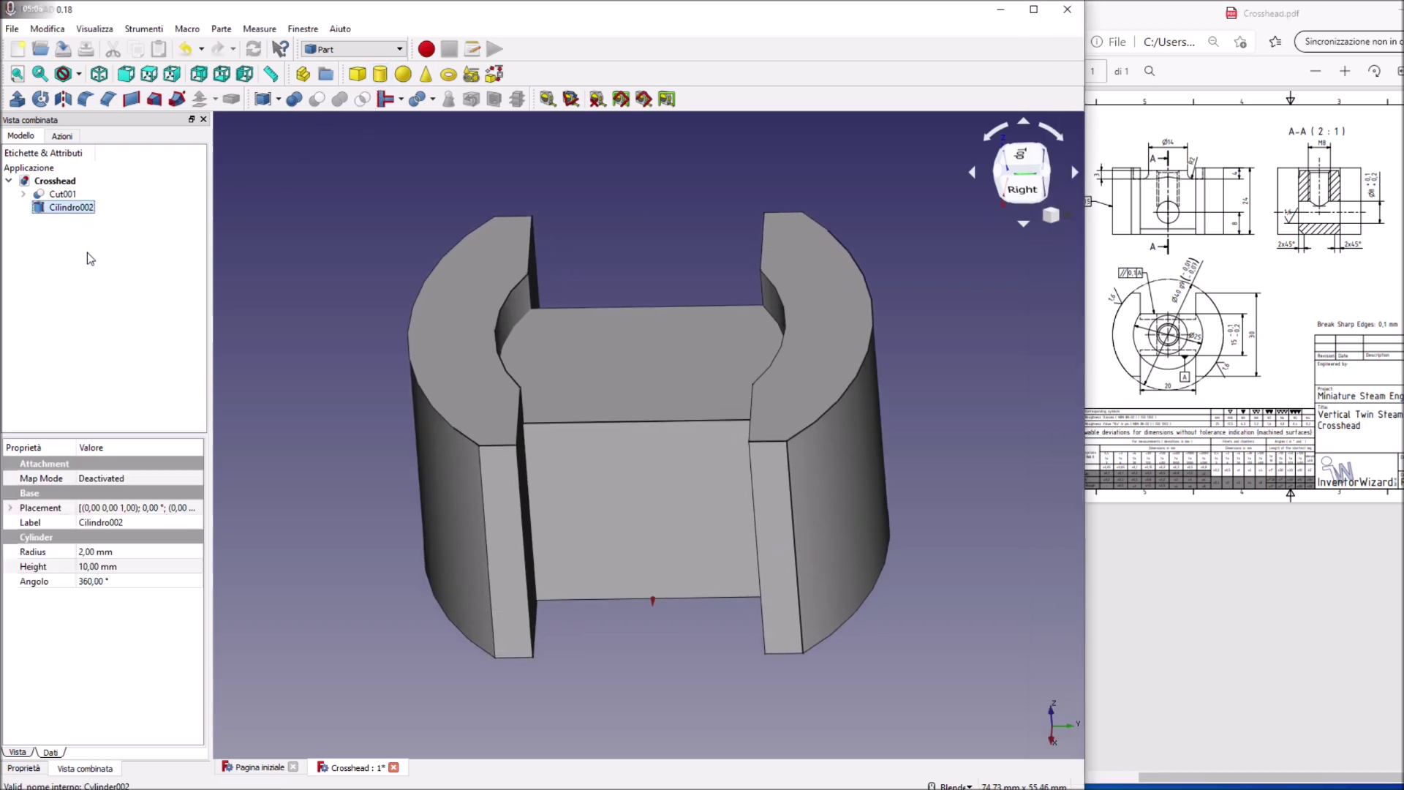
{"action": "left_click", "coordinate": [95, 555]}
{"action": "type", "text": "7"}
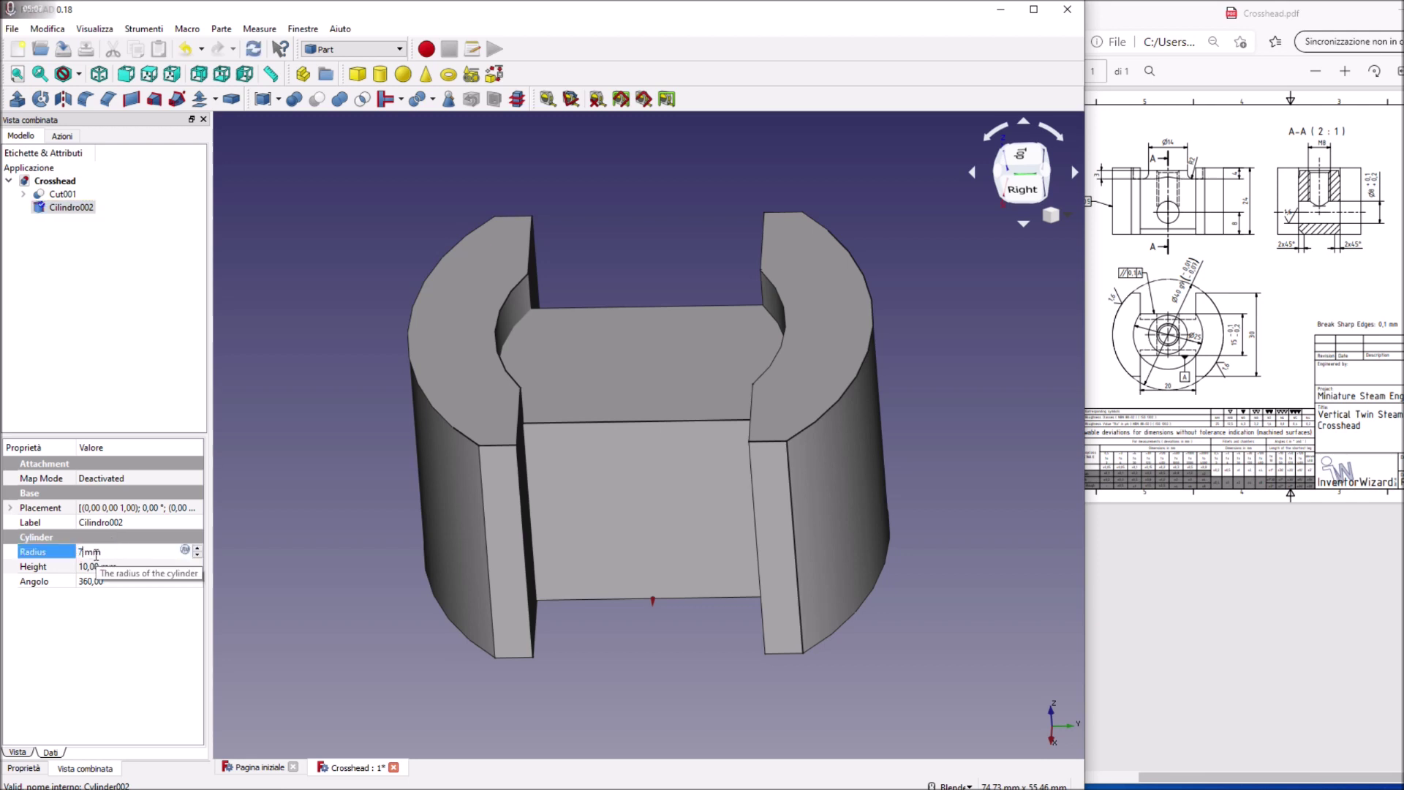
{"action": "left_click", "coordinate": [97, 567]}
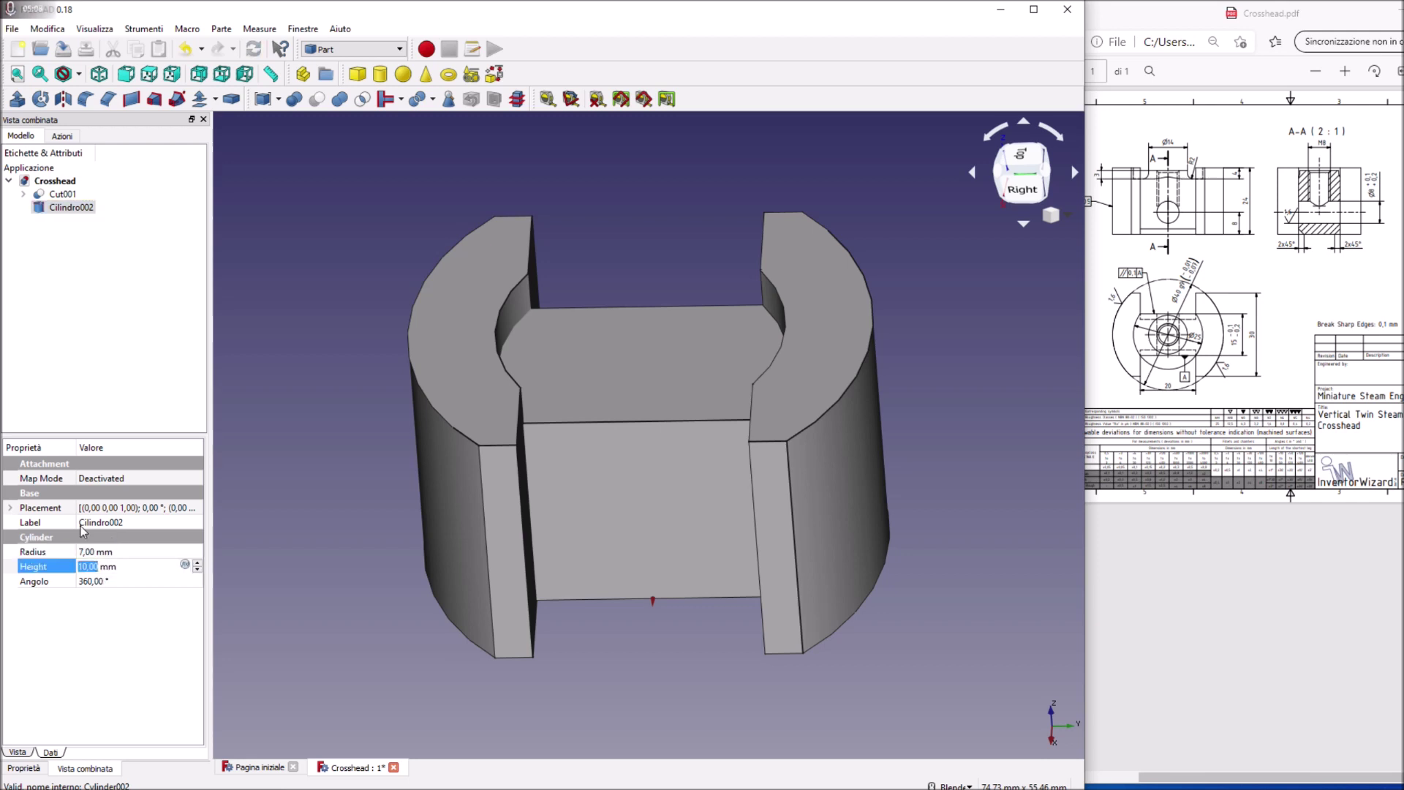
Step: Raise Cilindro002 to z 13 mm and view it from the right
{"action": "left_click", "coordinate": [10, 508]}
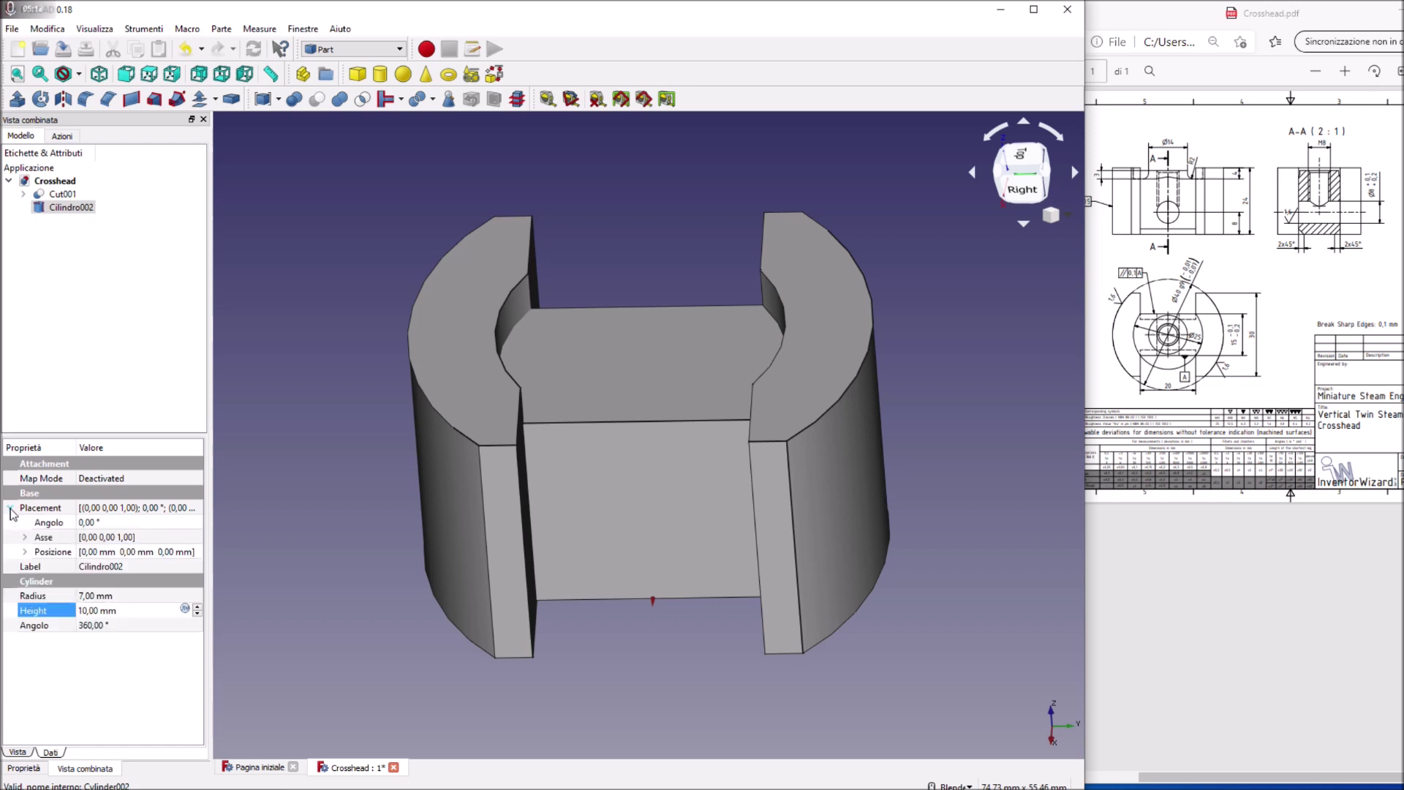
{"action": "left_click", "coordinate": [26, 553]}
{"action": "left_click", "coordinate": [98, 594]}
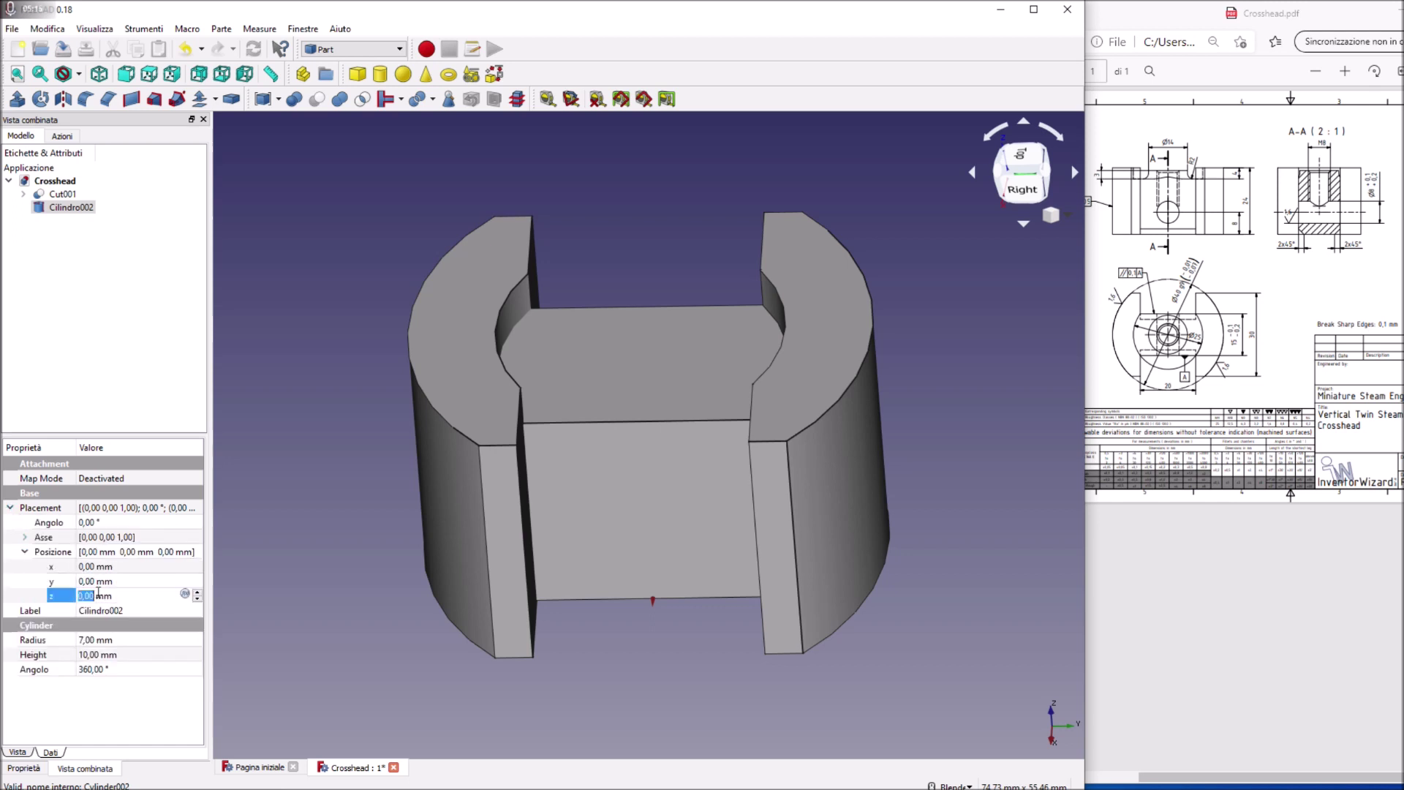
{"action": "scroll", "coordinate": [98, 594], "scroll_direction": "up", "scroll_amount": 10}
{"action": "scroll", "coordinate": [98, 594], "scroll_direction": "up", "scroll_amount": 2}
{"action": "scroll", "coordinate": [98, 594], "scroll_direction": "up", "scroll_amount": 1}
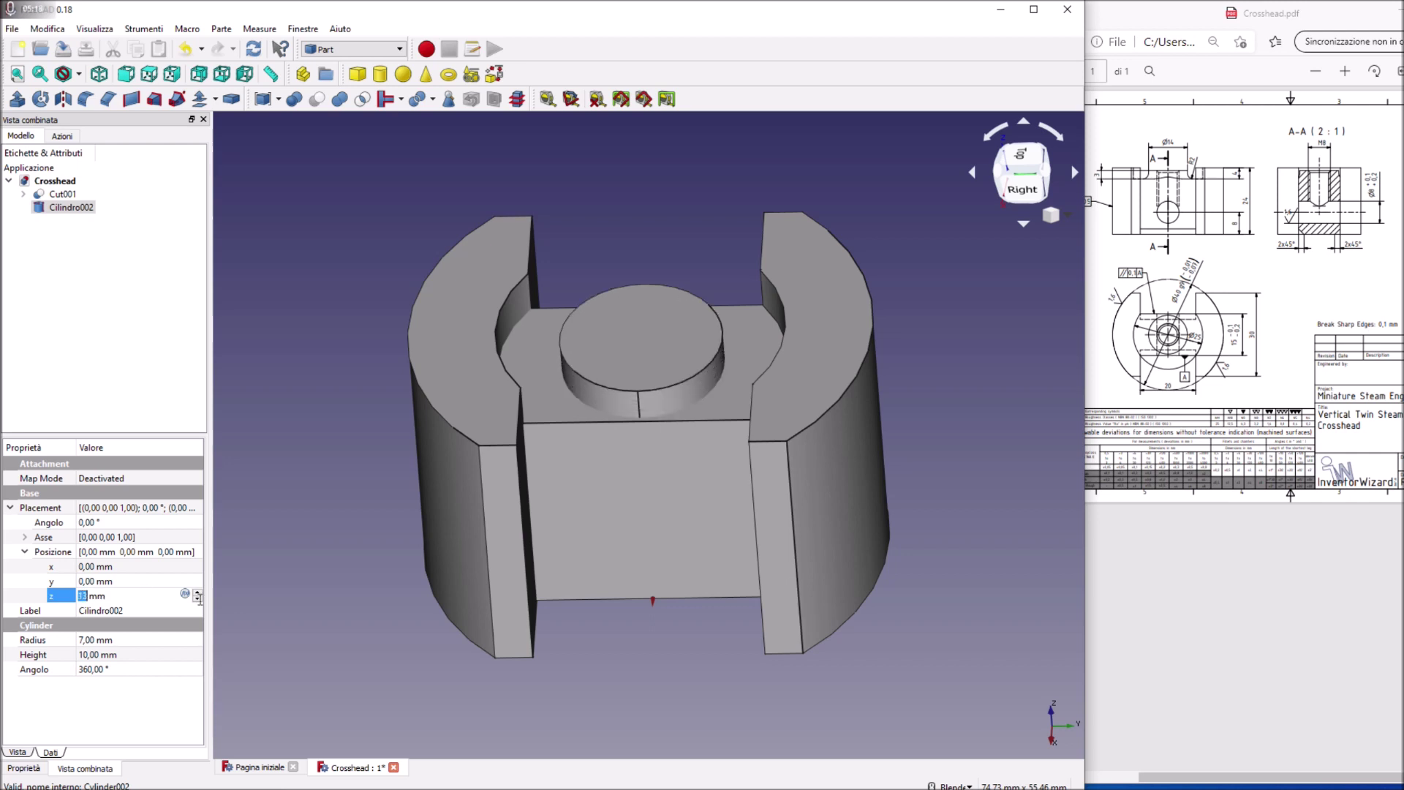
{"action": "middle_click_drag", "start_coordinate": [618, 683], "coordinate": [636, 683]}
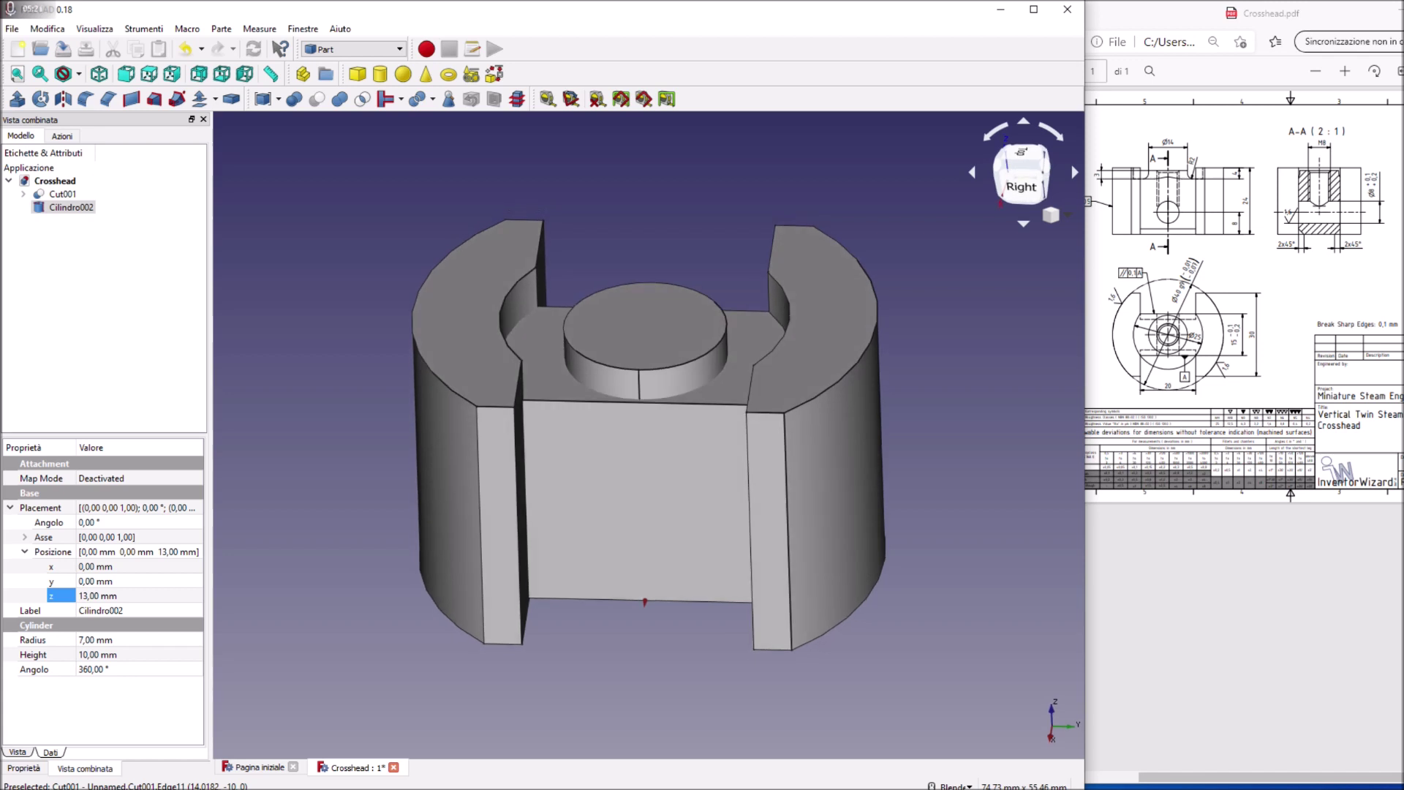
{"action": "key", "text": "3"}
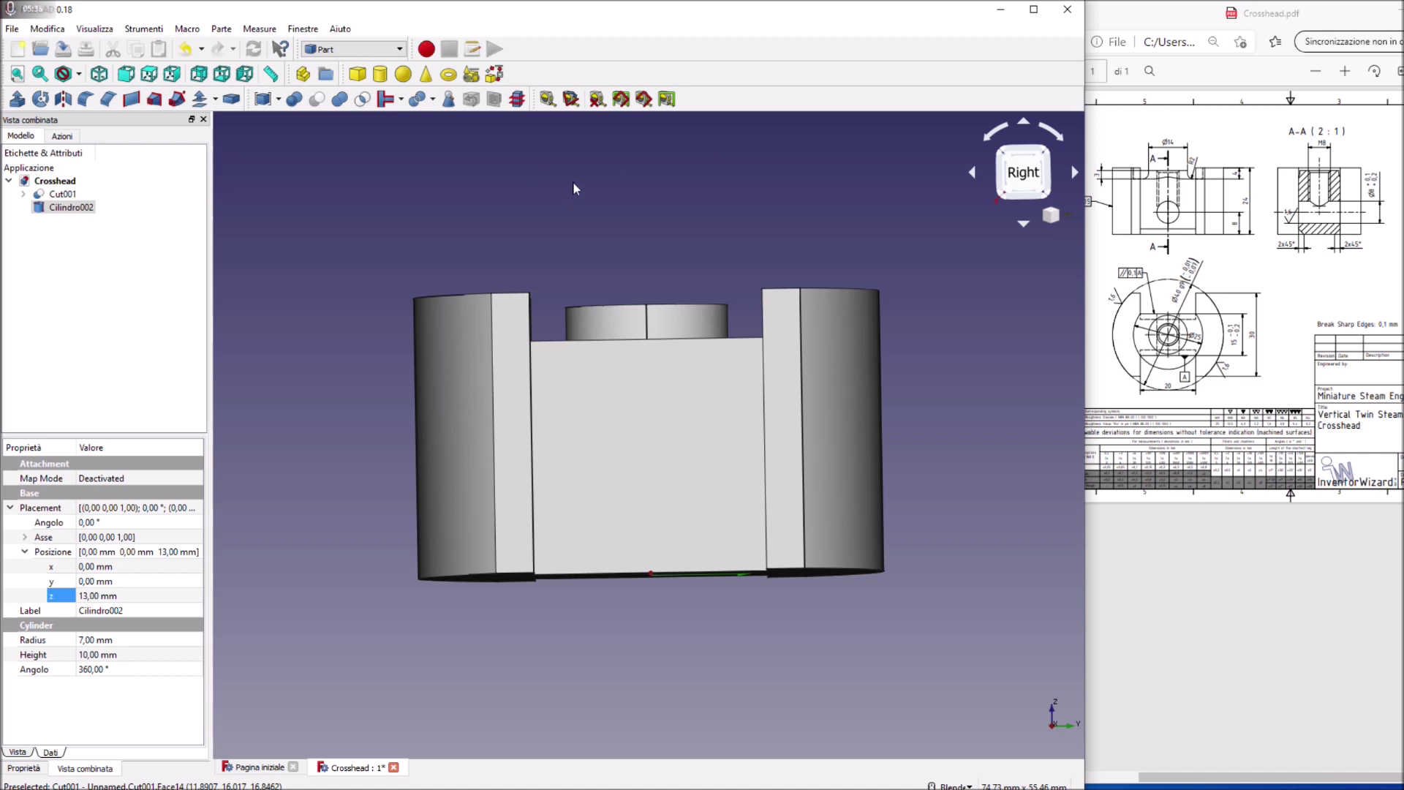
Step: Fuse Cut001 and Cilindro002 into one solid with Union
{"action": "left_click", "coordinate": [588, 381]}
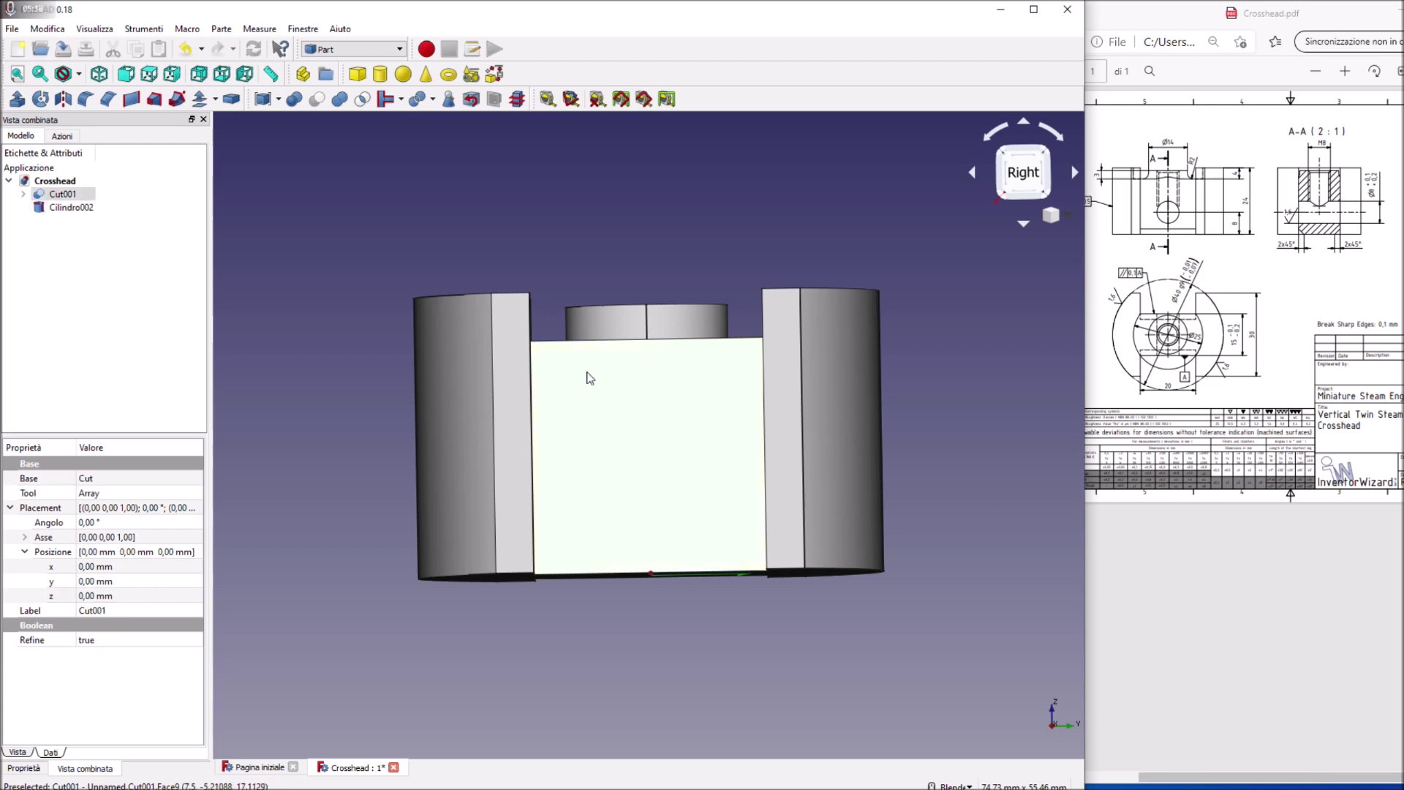
{"action": "left_click", "coordinate": [605, 324], "text": "ctrl"}
{"action": "left_click", "coordinate": [339, 99]}
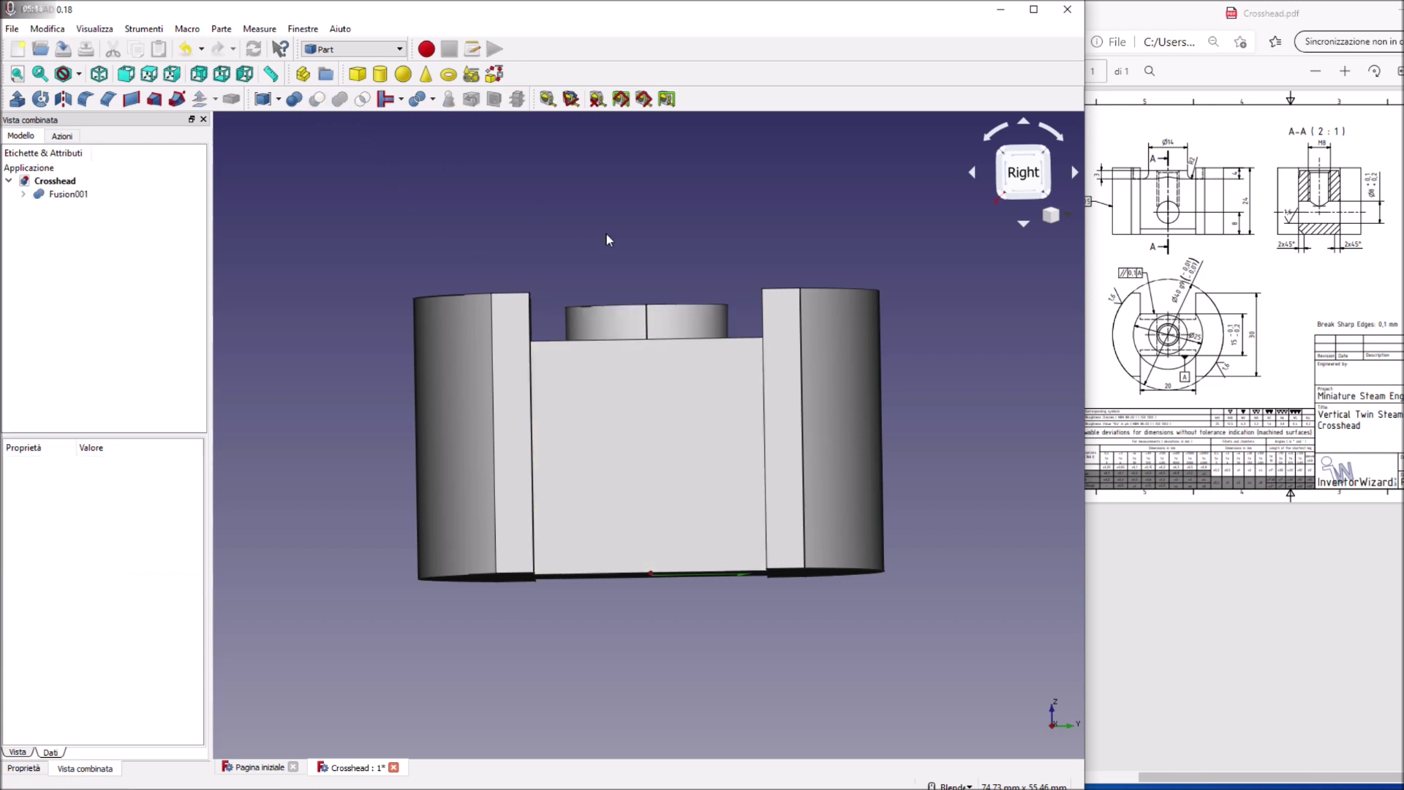
{"action": "middle_click_drag", "start_coordinate": [705, 219], "coordinate": [734, 354]}
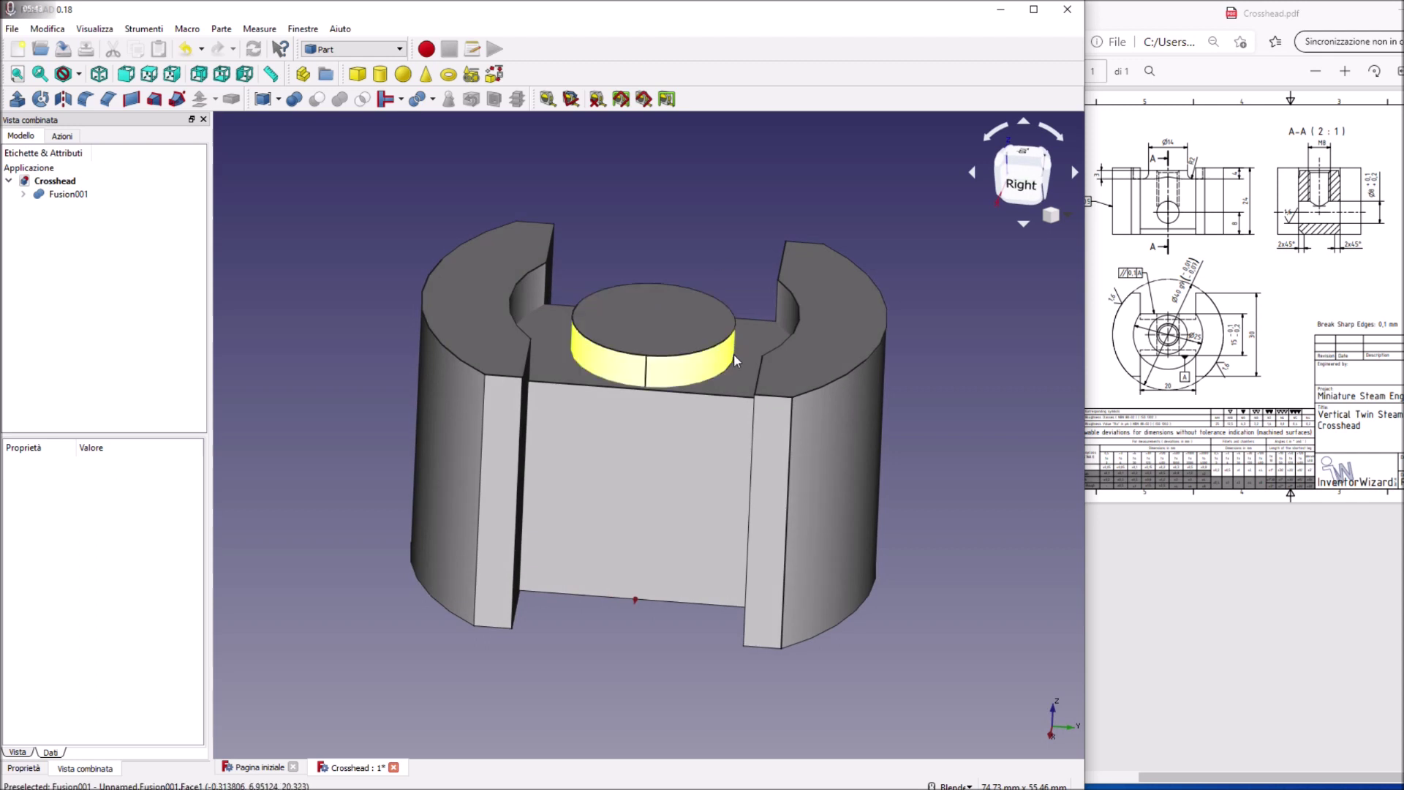
Step: Fillet the edge where the boss meets the crosshead top
{"action": "left_click", "coordinate": [730, 366]}
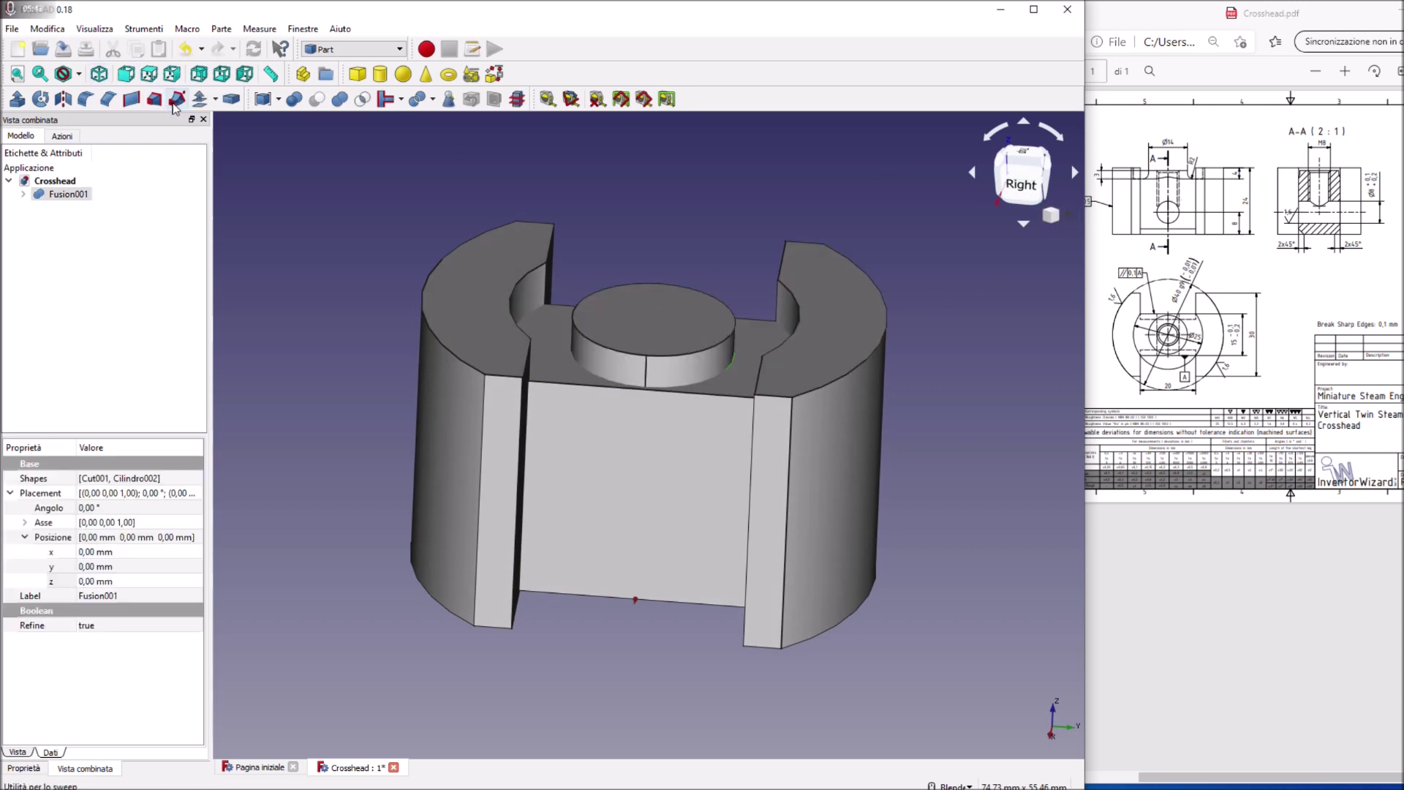
{"action": "left_click", "coordinate": [87, 101]}
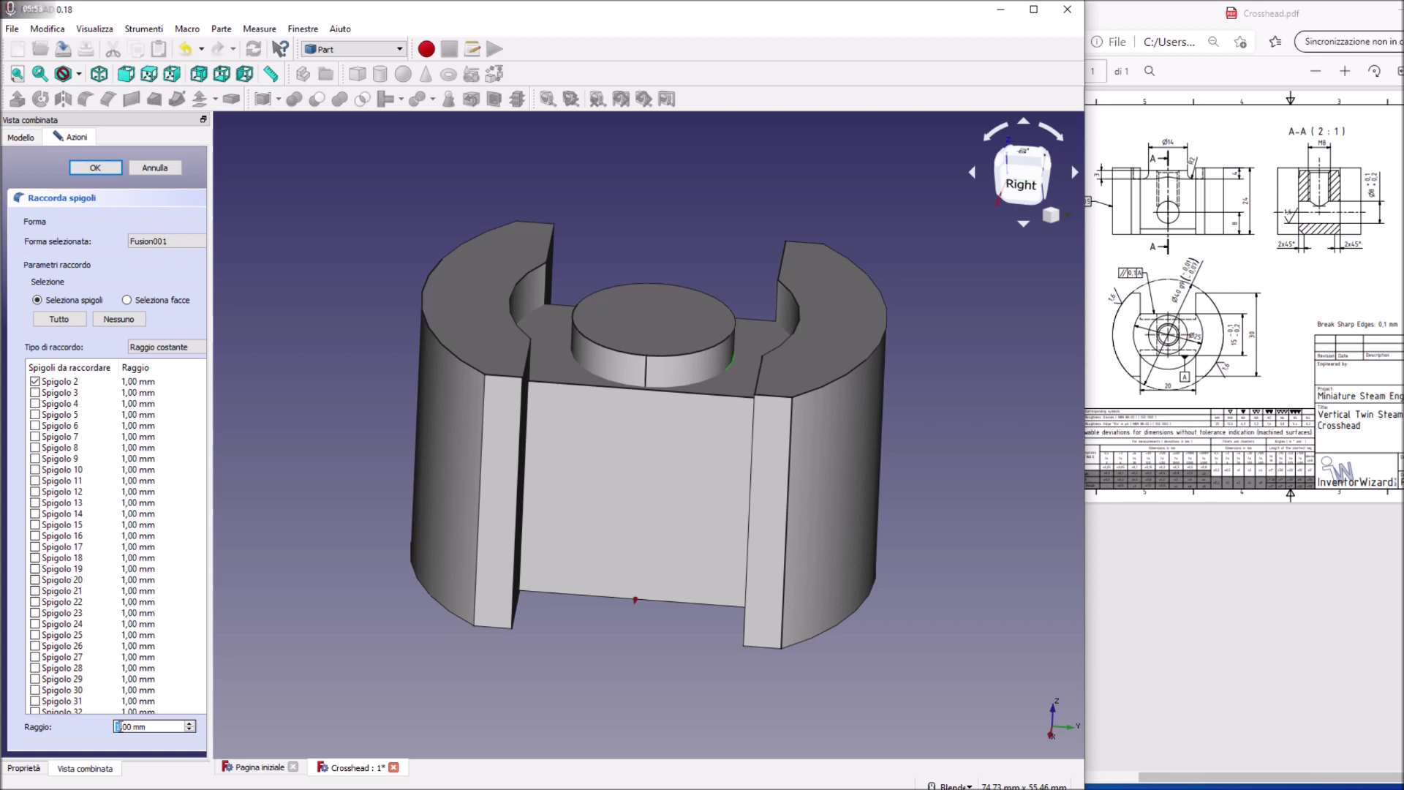
{"action": "left_click", "coordinate": [95, 167]}
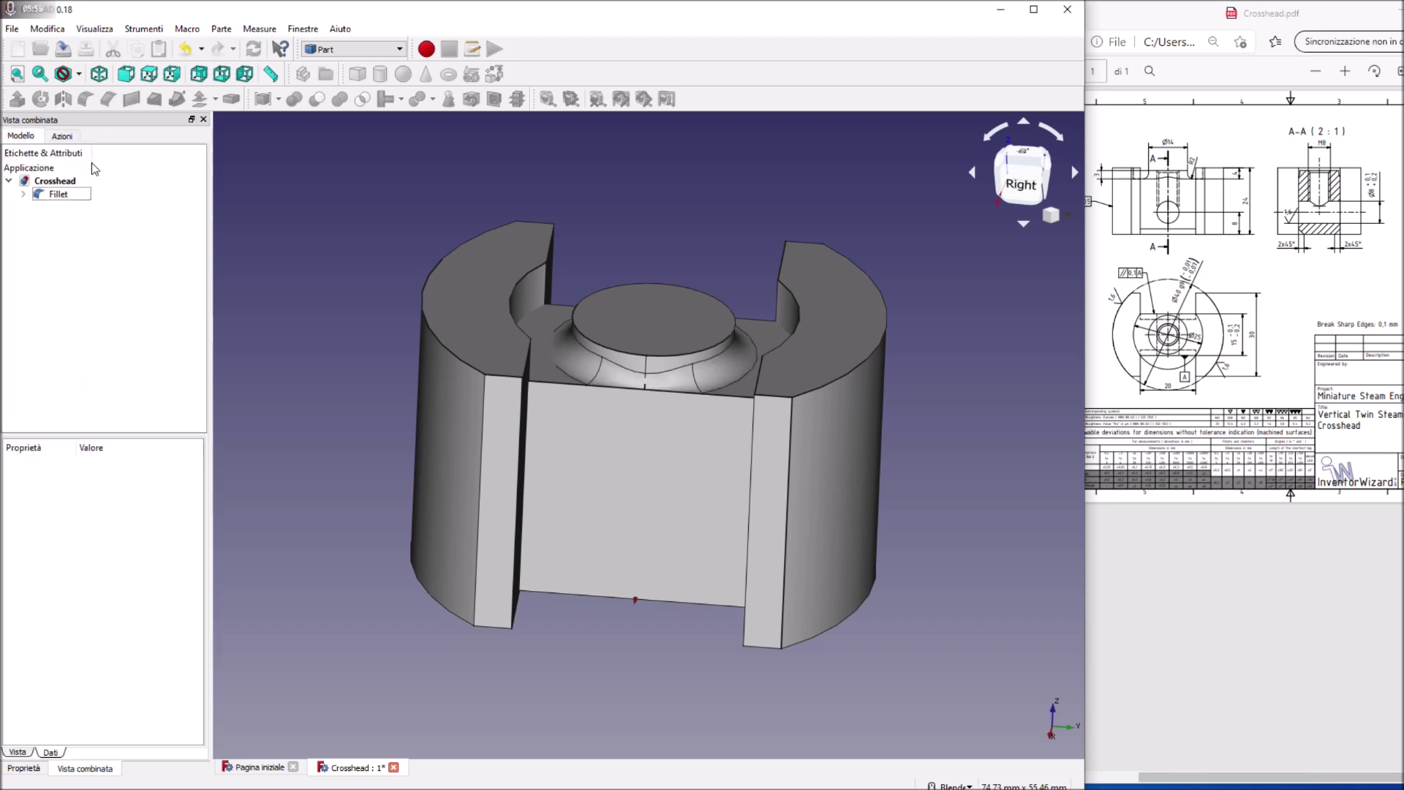
{"action": "middle_click_drag", "start_coordinate": [651, 322], "coordinate": [643, 439]}
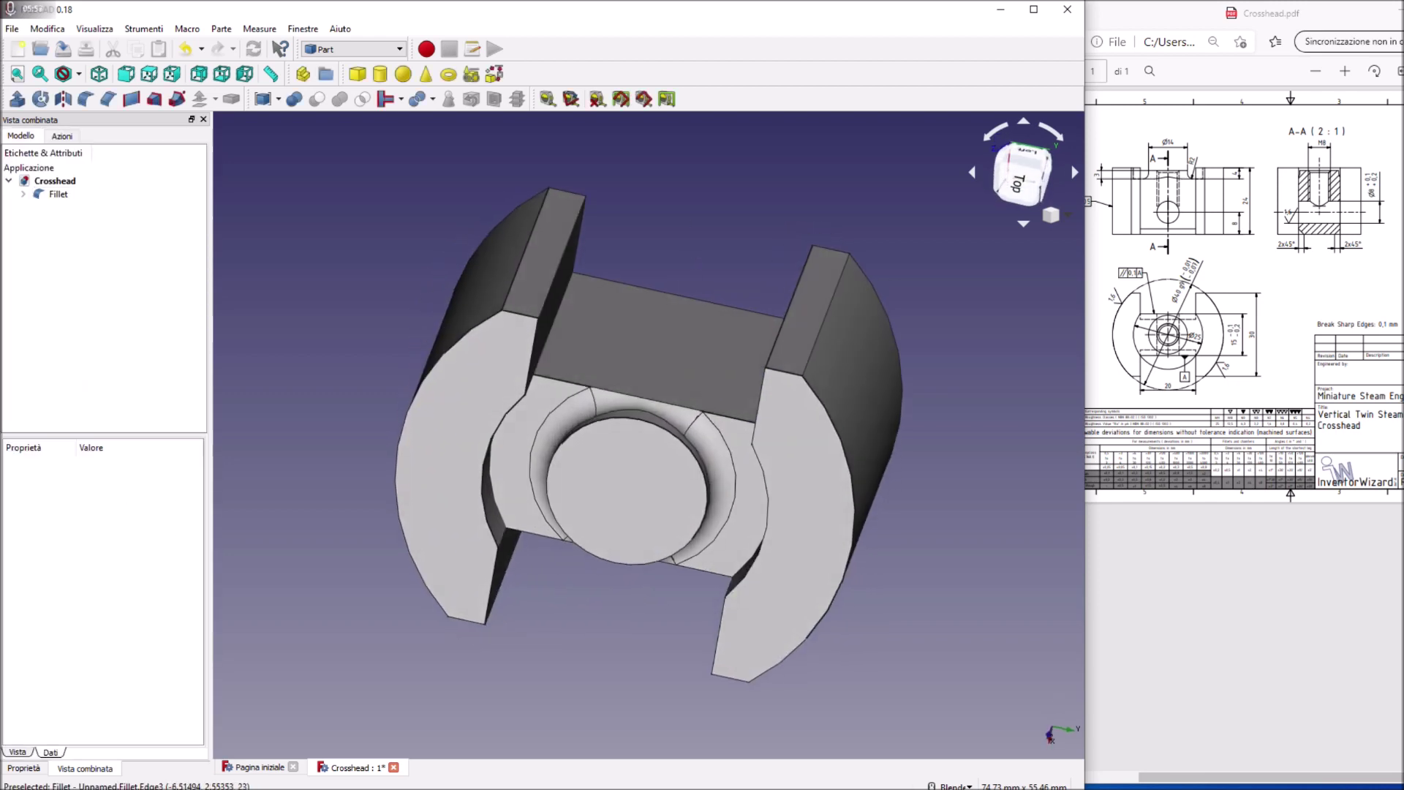
{"action": "mouse_move", "coordinate": [618, 547]}
{"action": "middle_mouse_down"}
{"action": "mouse_move", "coordinate": [799, 321]}
{"action": "mouse_move", "coordinate": [662, 587]}
{"action": "mouse_move", "coordinate": [925, 361]}
{"action": "mouse_move", "coordinate": [907, 343]}
{"action": "middle_mouse_up"}
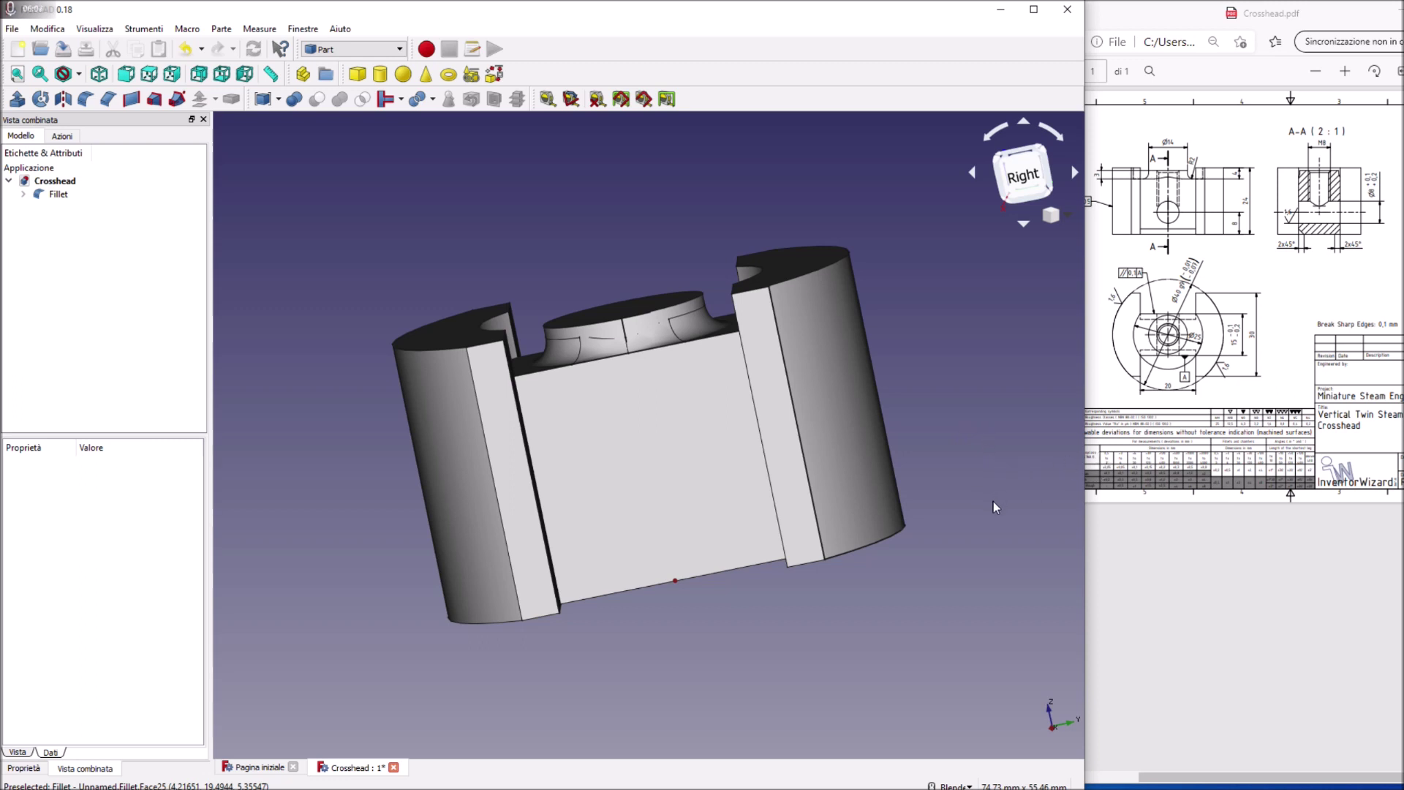
{"action": "middle_click_drag", "start_coordinate": [969, 539], "coordinate": [903, 508]}
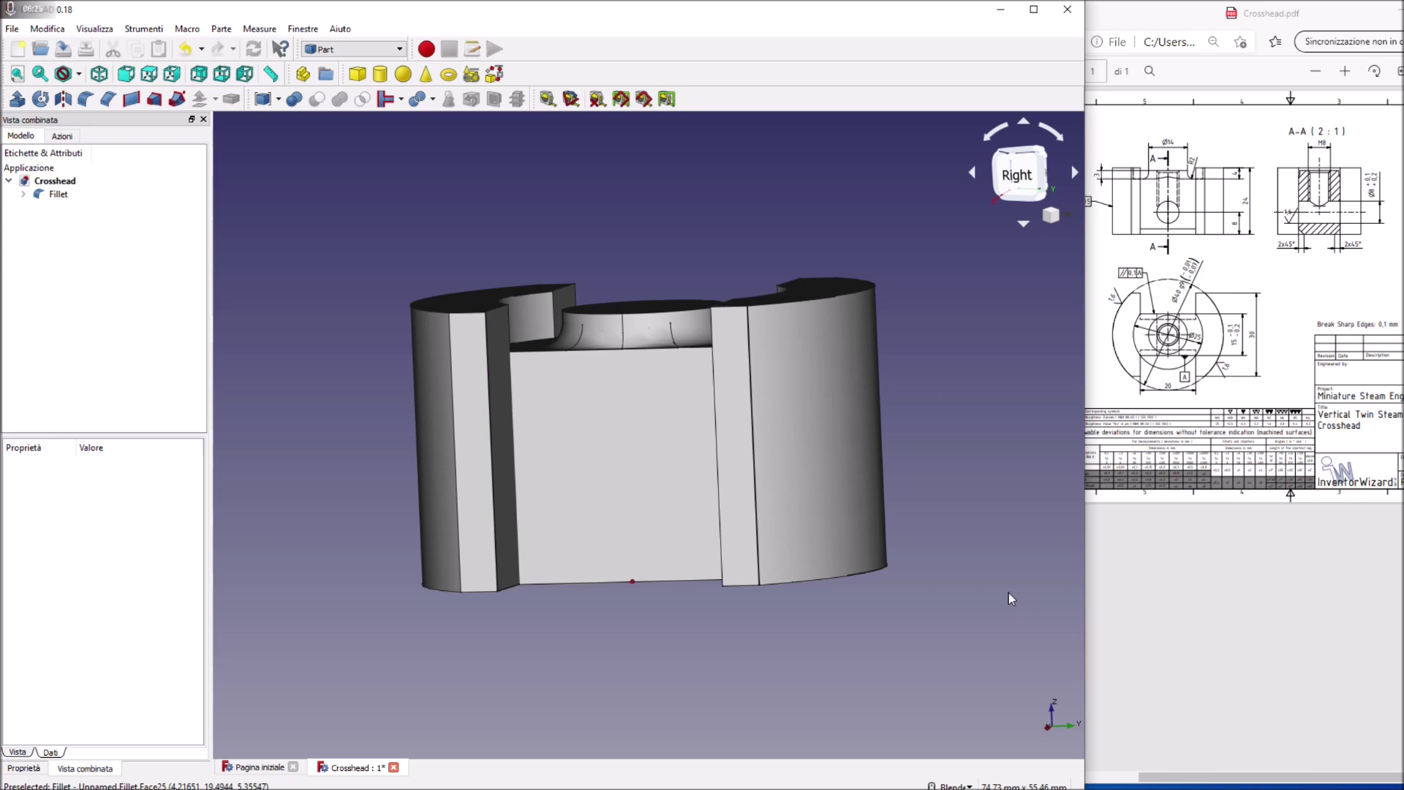
{"action": "middle_click_drag", "start_coordinate": [1022, 600], "coordinate": [787, 481]}
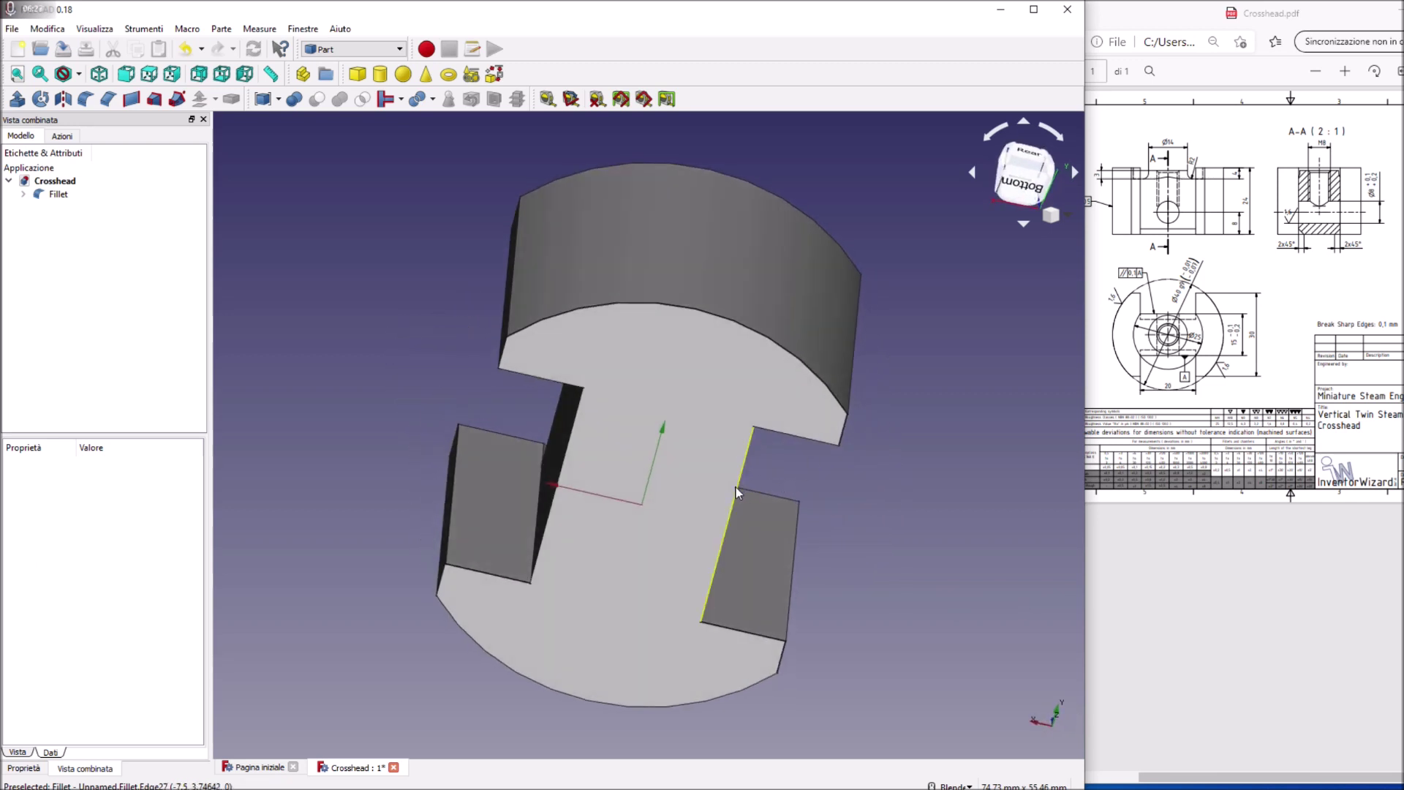
{"action": "left_click", "coordinate": [737, 489]}
{"action": "left_click", "coordinate": [736, 490]}
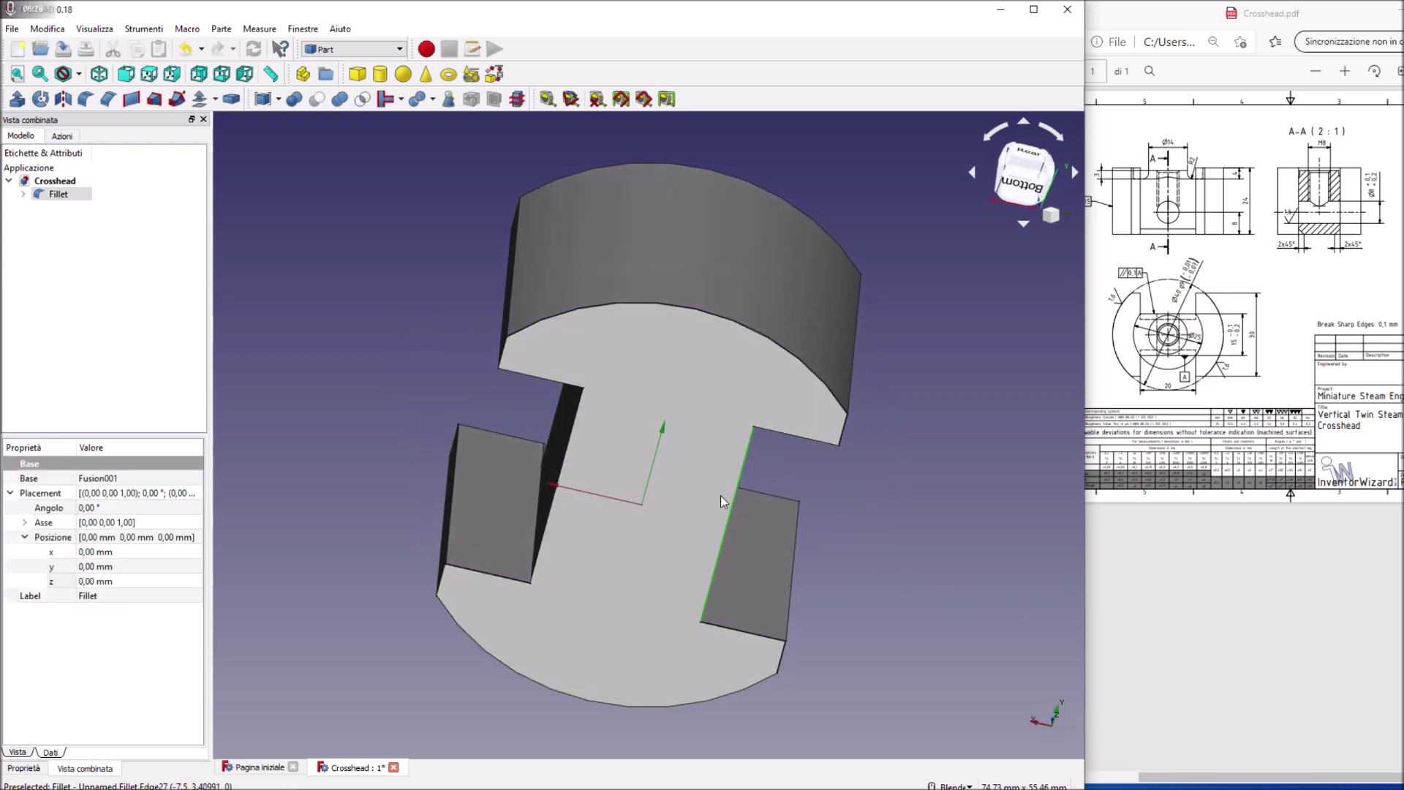
{"action": "left_click", "coordinate": [562, 463]}
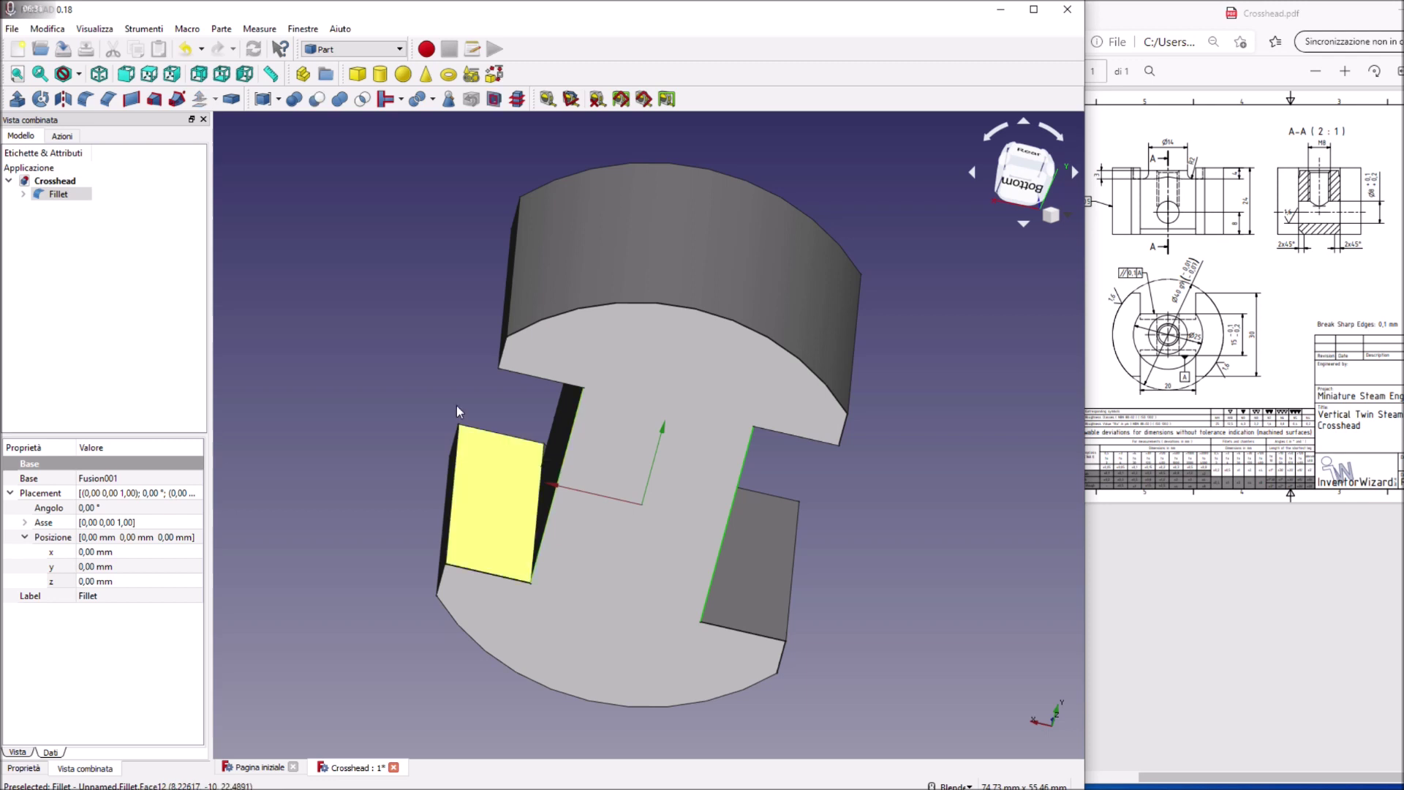
{"action": "middle_click_drag", "start_coordinate": [535, 450], "coordinate": [585, 410]}
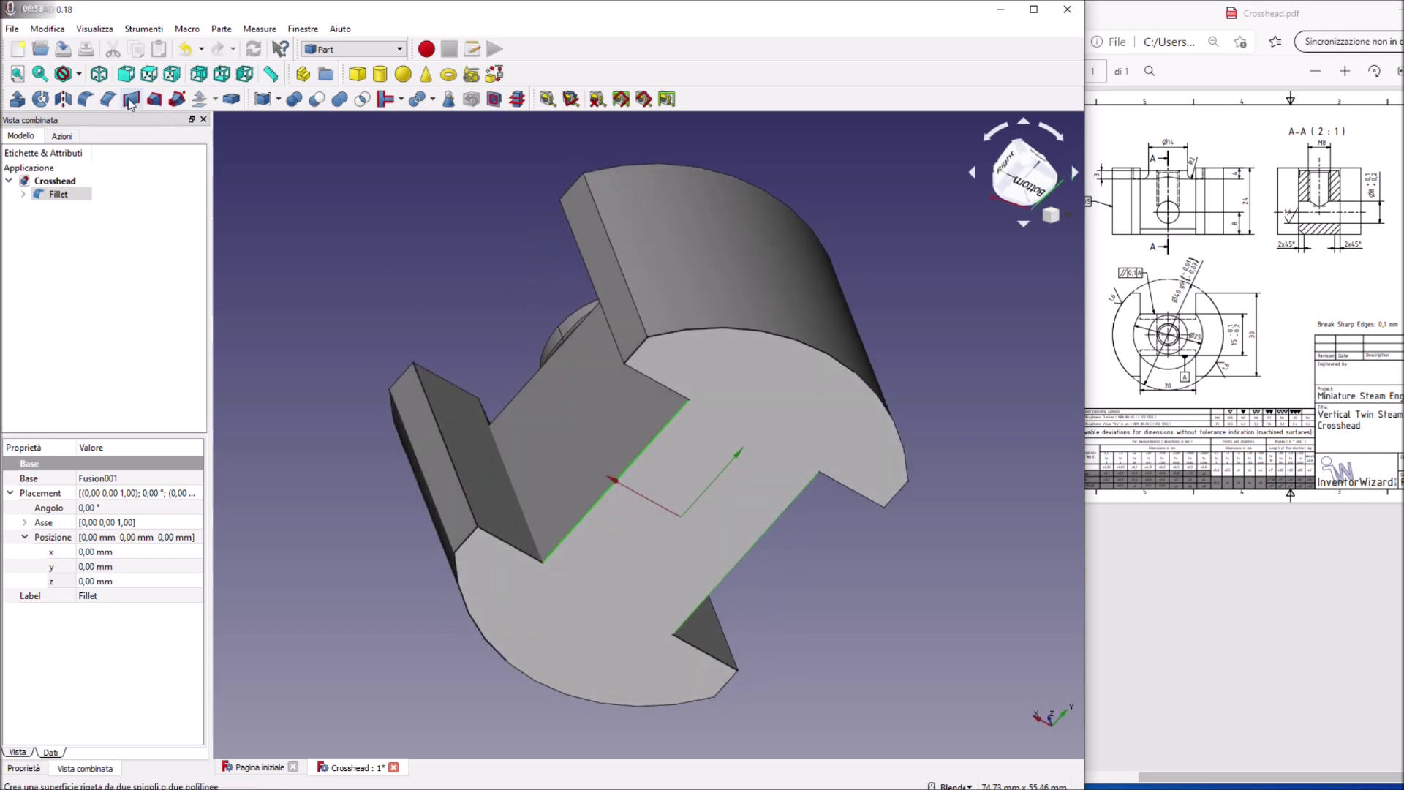
Step: Chamfer slot edges 20 and 27 with a 2 mm length
{"action": "left_click", "coordinate": [108, 98]}
{"action": "left_click", "coordinate": [117, 726]}
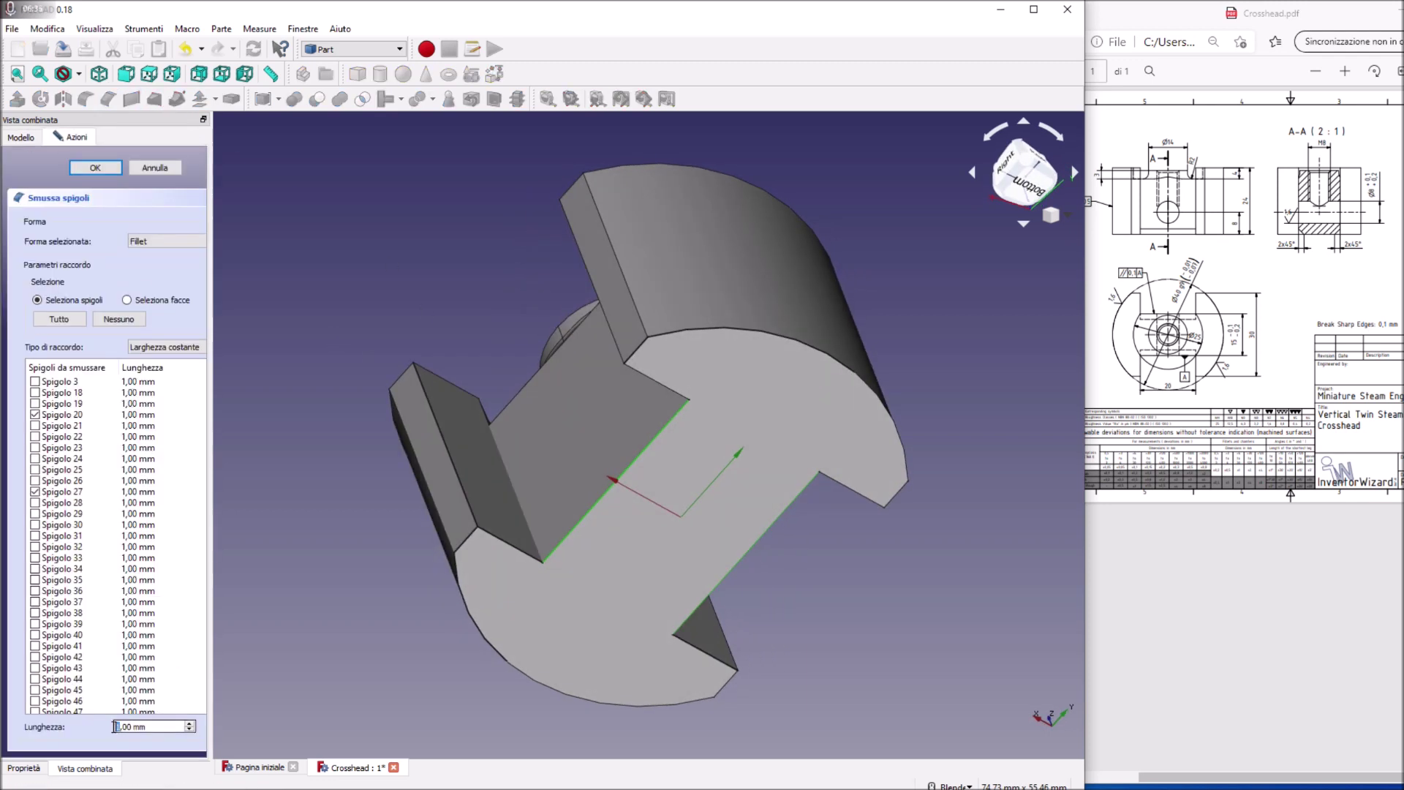
{"action": "type", "text": "2"}
{"action": "left_click", "coordinate": [98, 162]}
Step: Inspect the chamfered edges from the right and add new cylinder Cilindro003
{"action": "middle_click_drag", "start_coordinate": [841, 351], "coordinate": [957, 332]}
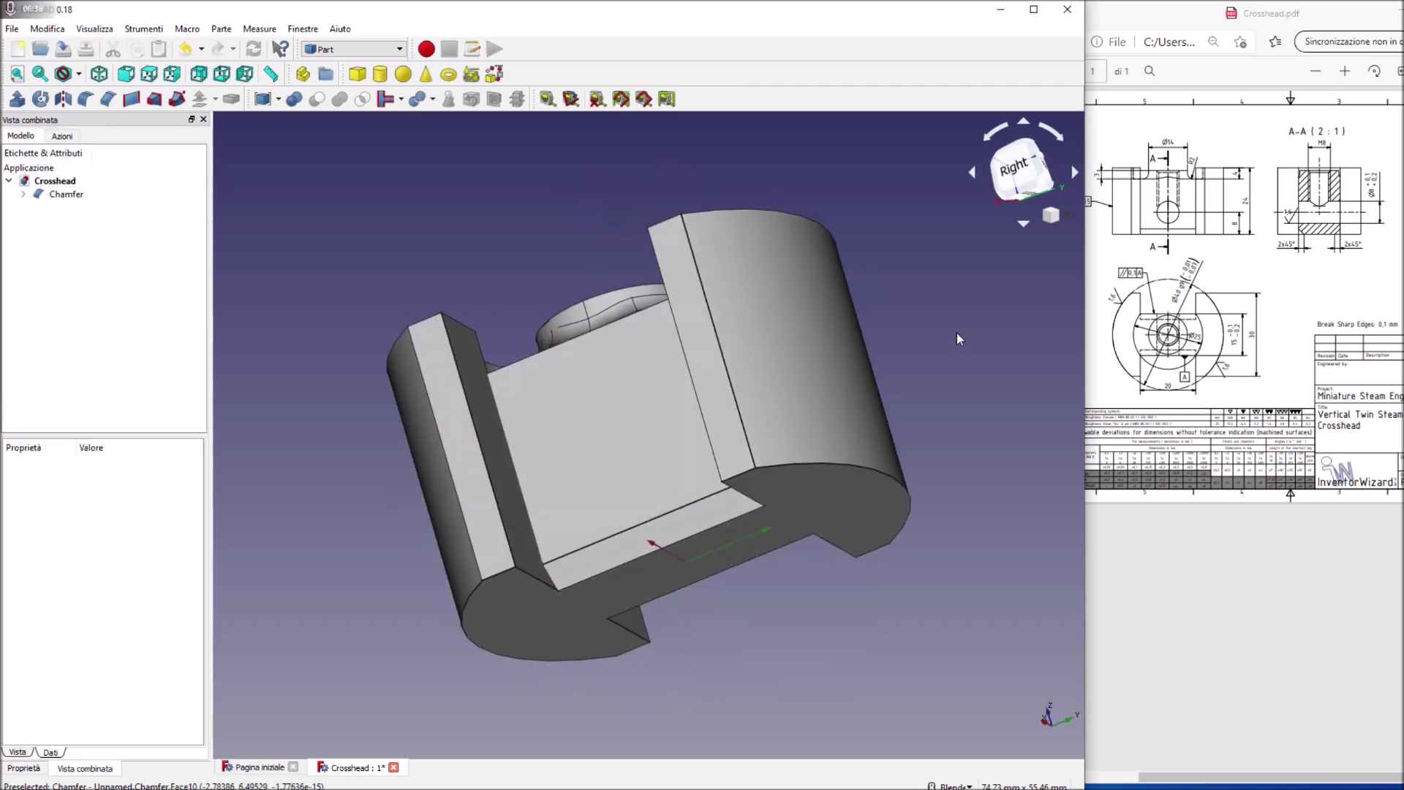
{"action": "left_click", "coordinate": [1014, 180]}
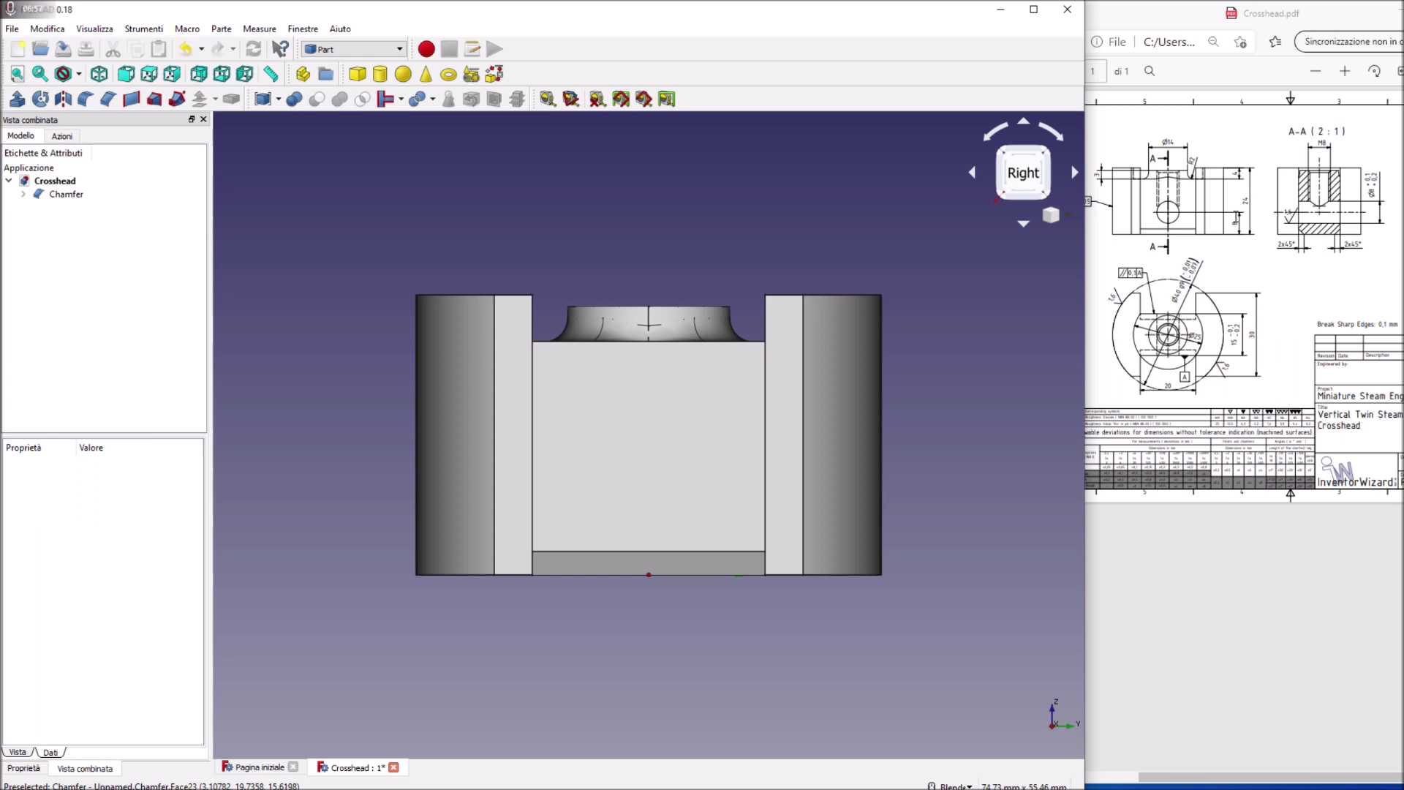
{"action": "left_click", "coordinate": [387, 78]}
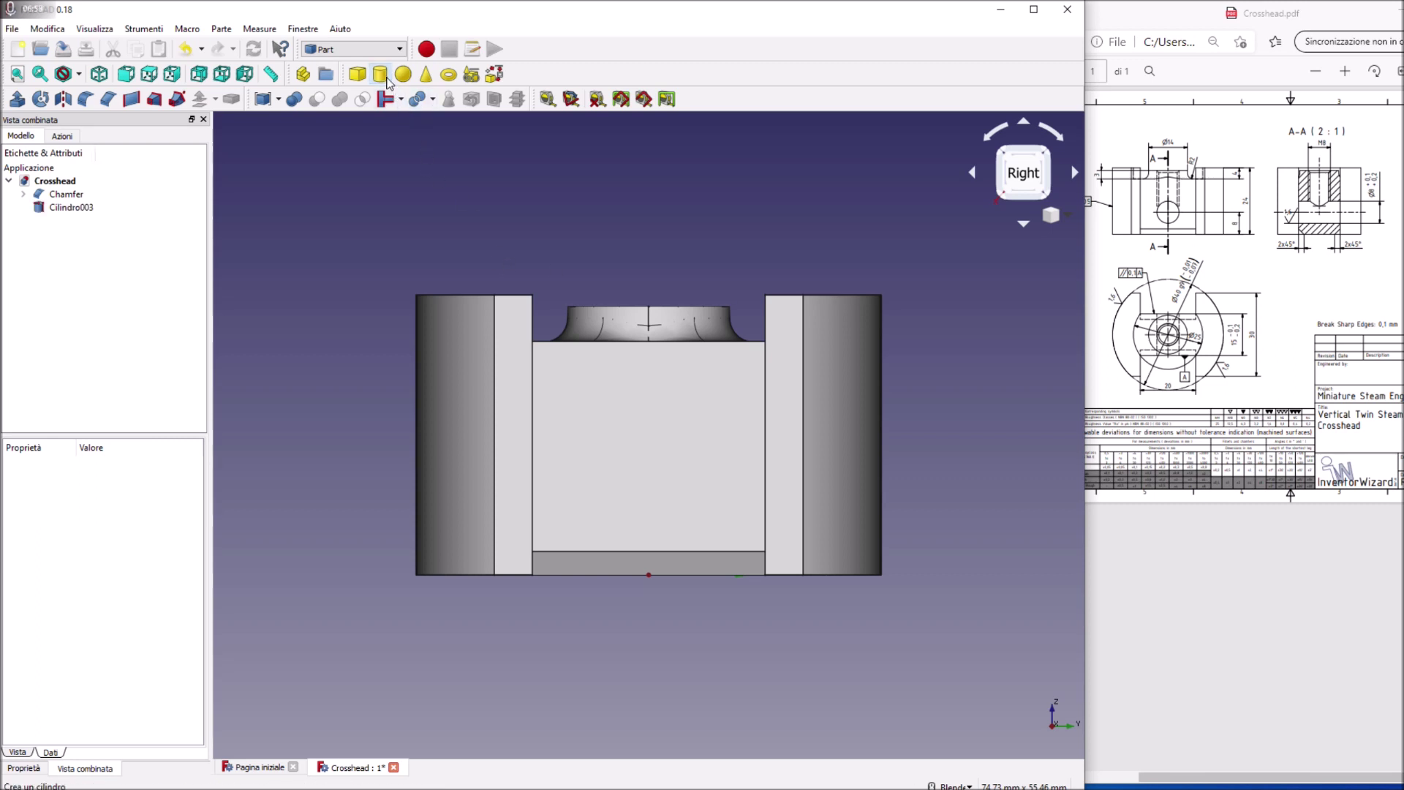
Step: Give Cilindro003 radius 4 mm, rotation axis 0,1,0 and angle 90°
{"action": "left_click", "coordinate": [86, 209]}
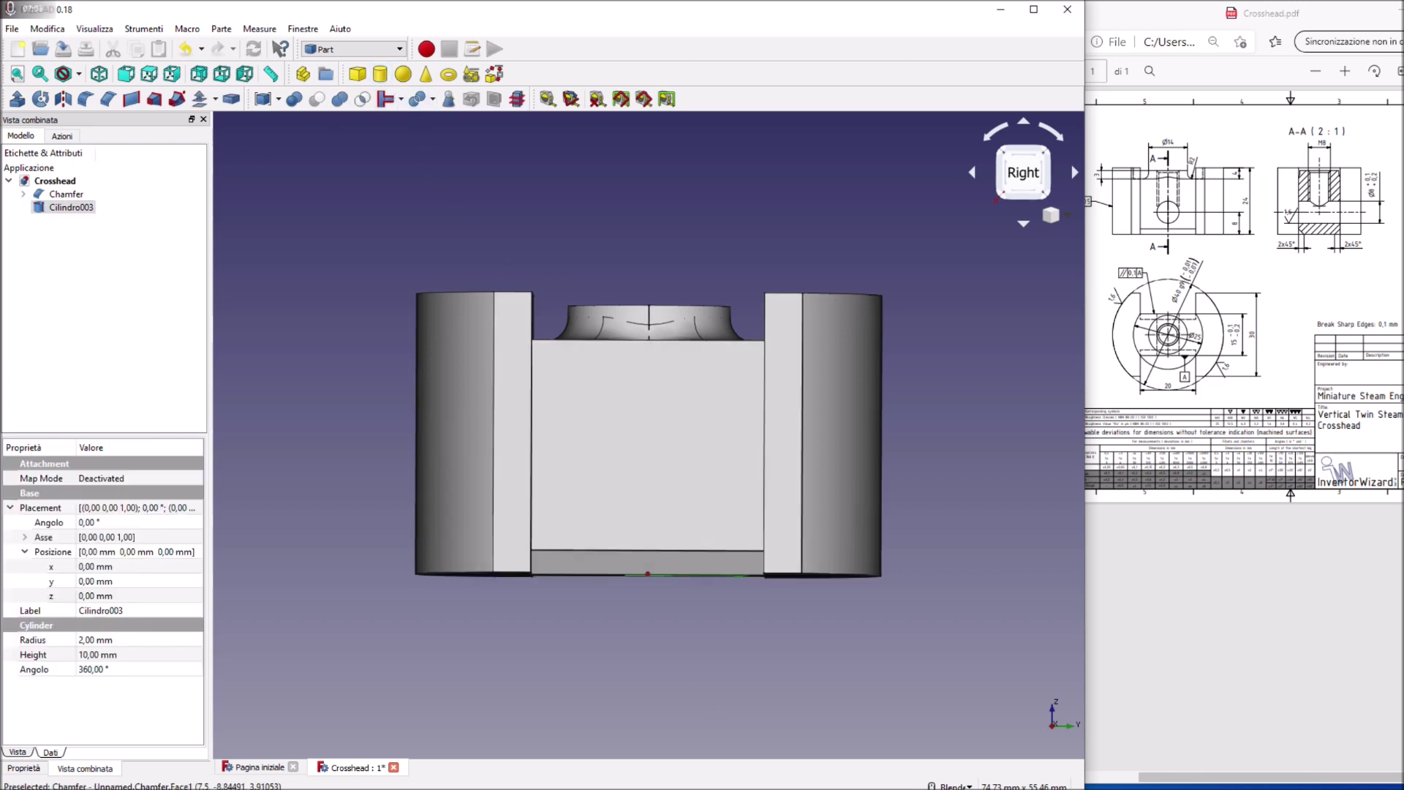
{"action": "middle_click_drag", "start_coordinate": [708, 702], "coordinate": [591, 537]}
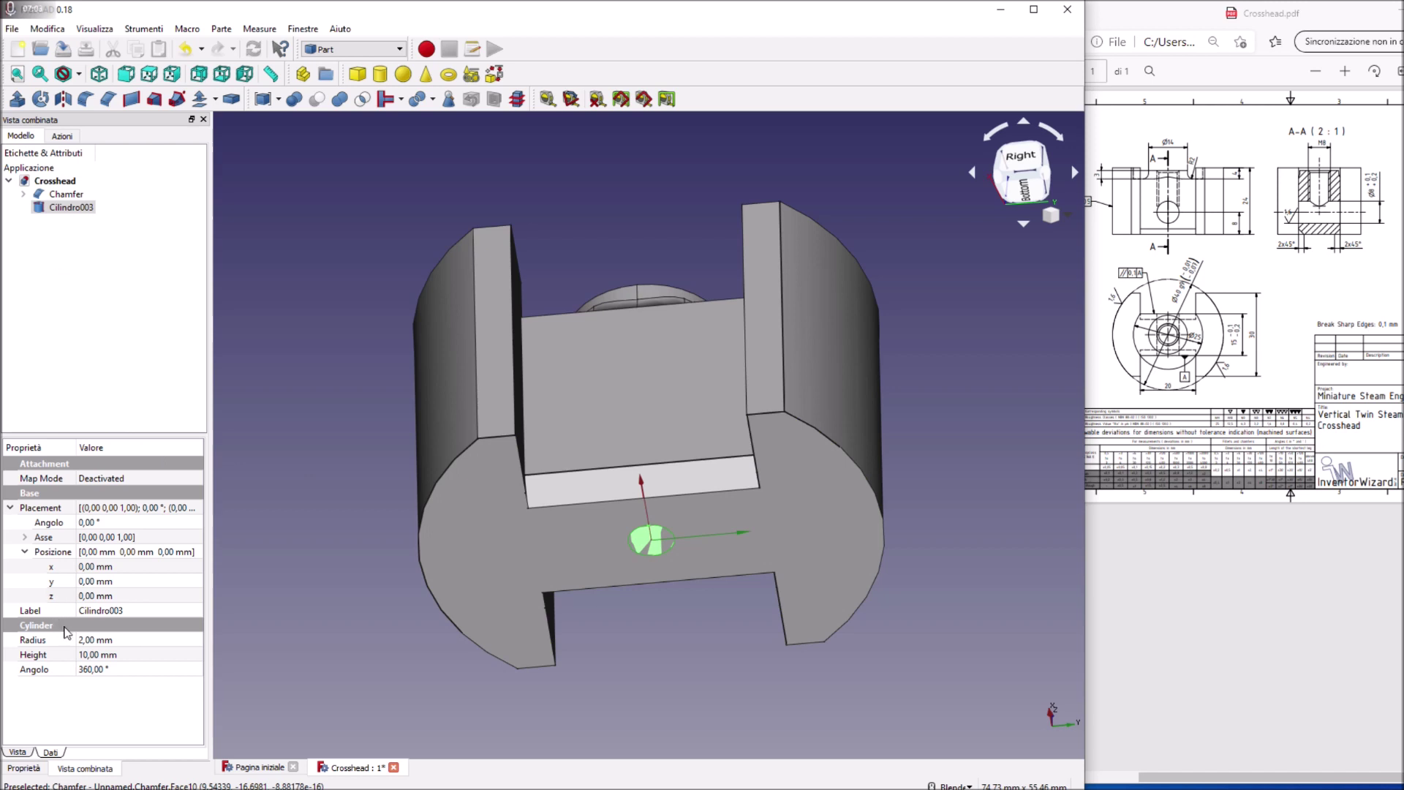
{"action": "left_click", "coordinate": [91, 640]}
{"action": "type", "text": "4"}
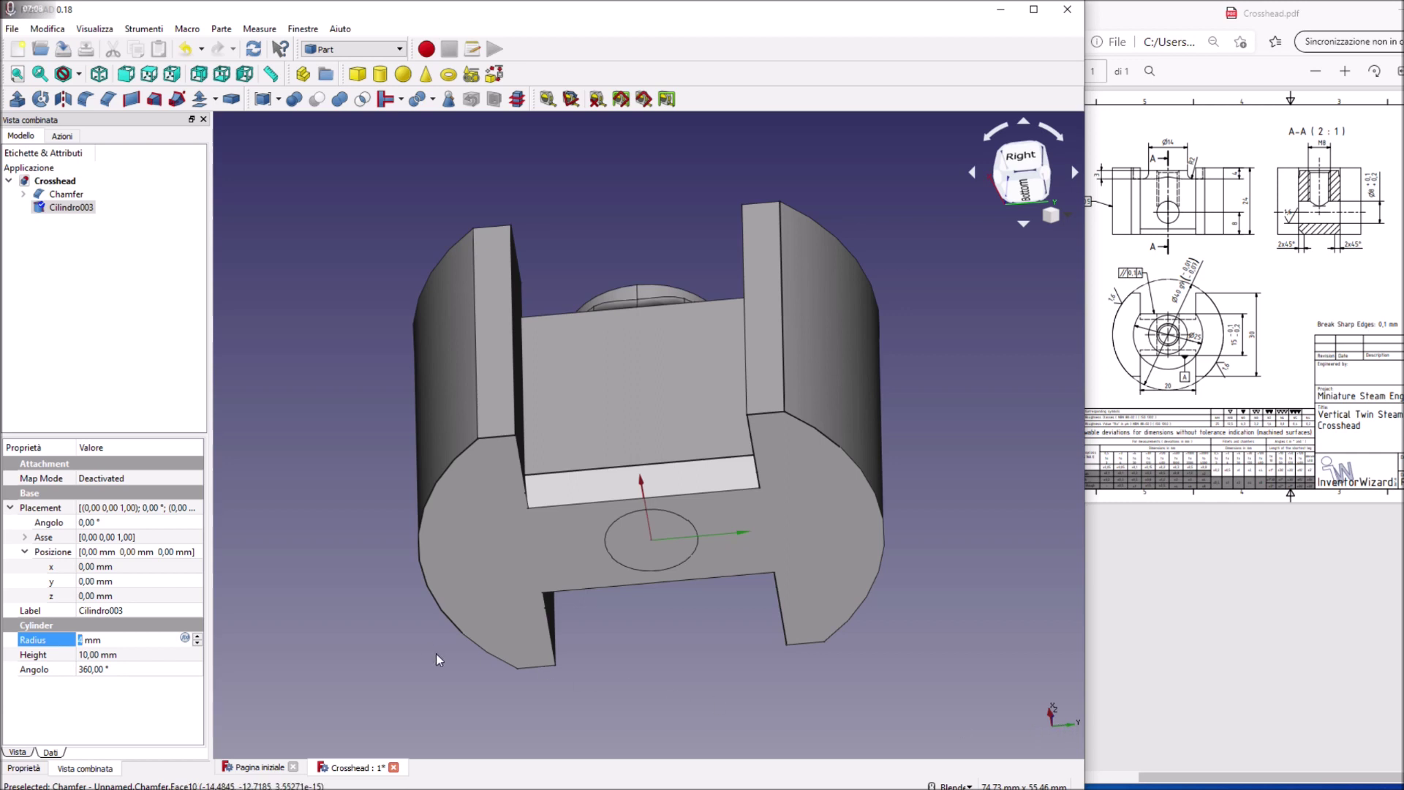
{"action": "left_click", "coordinate": [26, 538]}
{"action": "left_click", "coordinate": [92, 565]}
{"action": "scroll", "coordinate": [96, 565], "scroll_direction": "up", "scroll_amount": 1}
{"action": "left_click", "coordinate": [96, 581]}
{"action": "scroll", "coordinate": [96, 581], "scroll_direction": "down", "scroll_amount": 1}
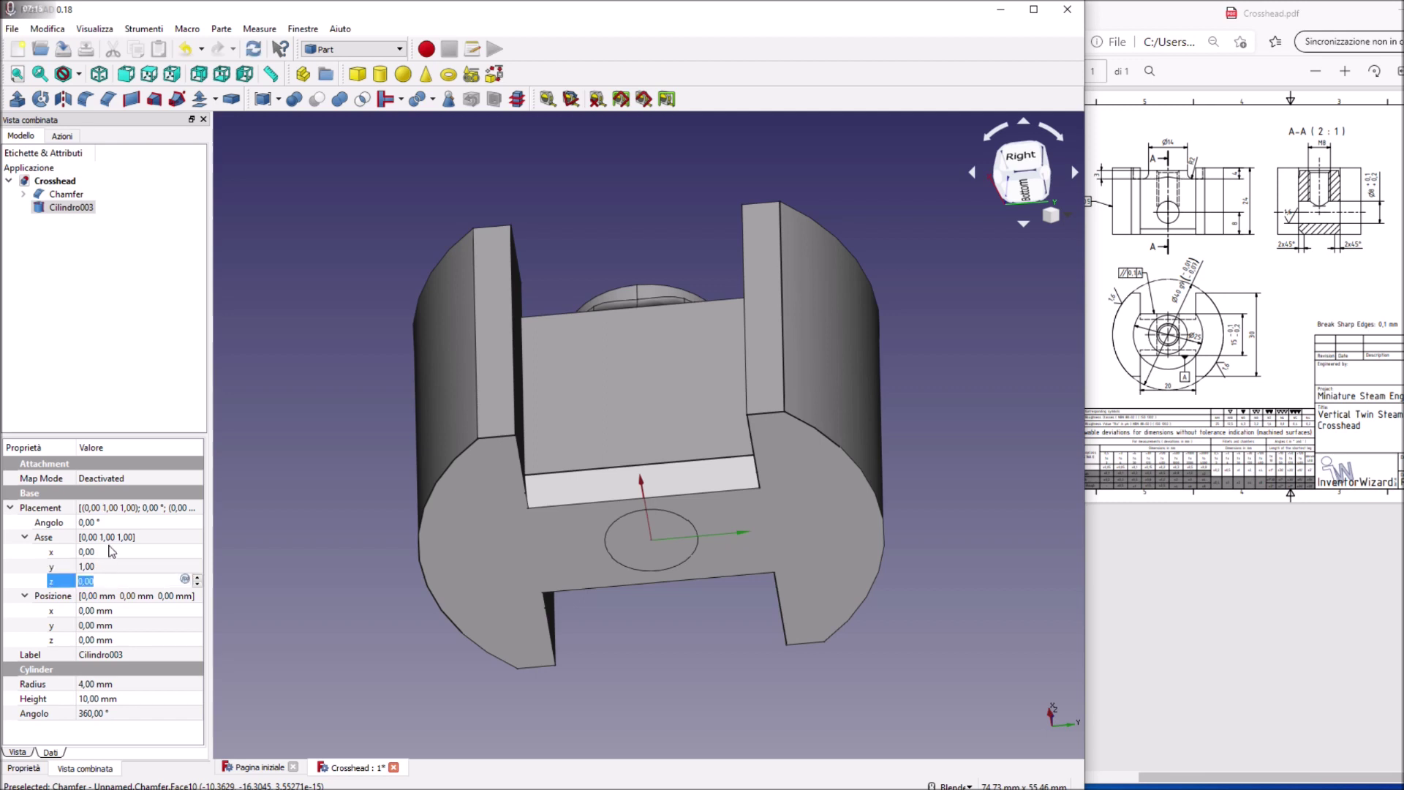
{"action": "left_click", "coordinate": [106, 520]}
{"action": "type", "text": "90"}
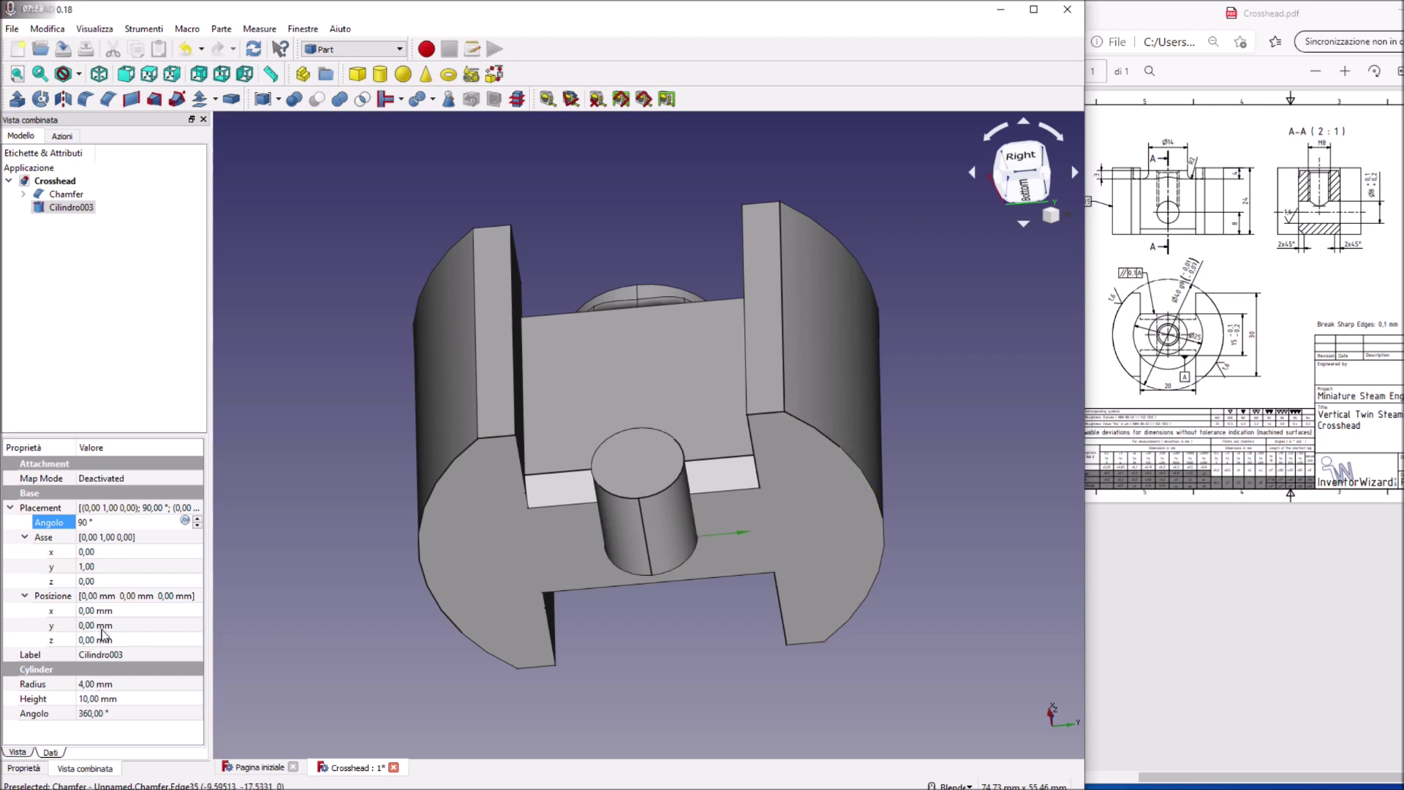
{"action": "key", "text": "Return"}
Step: Place Cilindro003 at z 8 mm and x −13 mm with 23 mm height
{"action": "left_click", "coordinate": [108, 644]}
{"action": "scroll", "coordinate": [109, 641], "scroll_direction": "up", "scroll_amount": 2}
{"action": "scroll", "coordinate": [108, 640], "scroll_direction": "up", "scroll_amount": 2}
{"action": "scroll", "coordinate": [109, 641], "scroll_direction": "up", "scroll_amount": 1}
{"action": "scroll", "coordinate": [108, 641], "scroll_direction": "up", "scroll_amount": 2}
{"action": "scroll", "coordinate": [109, 643], "scroll_direction": "up", "scroll_amount": 1}
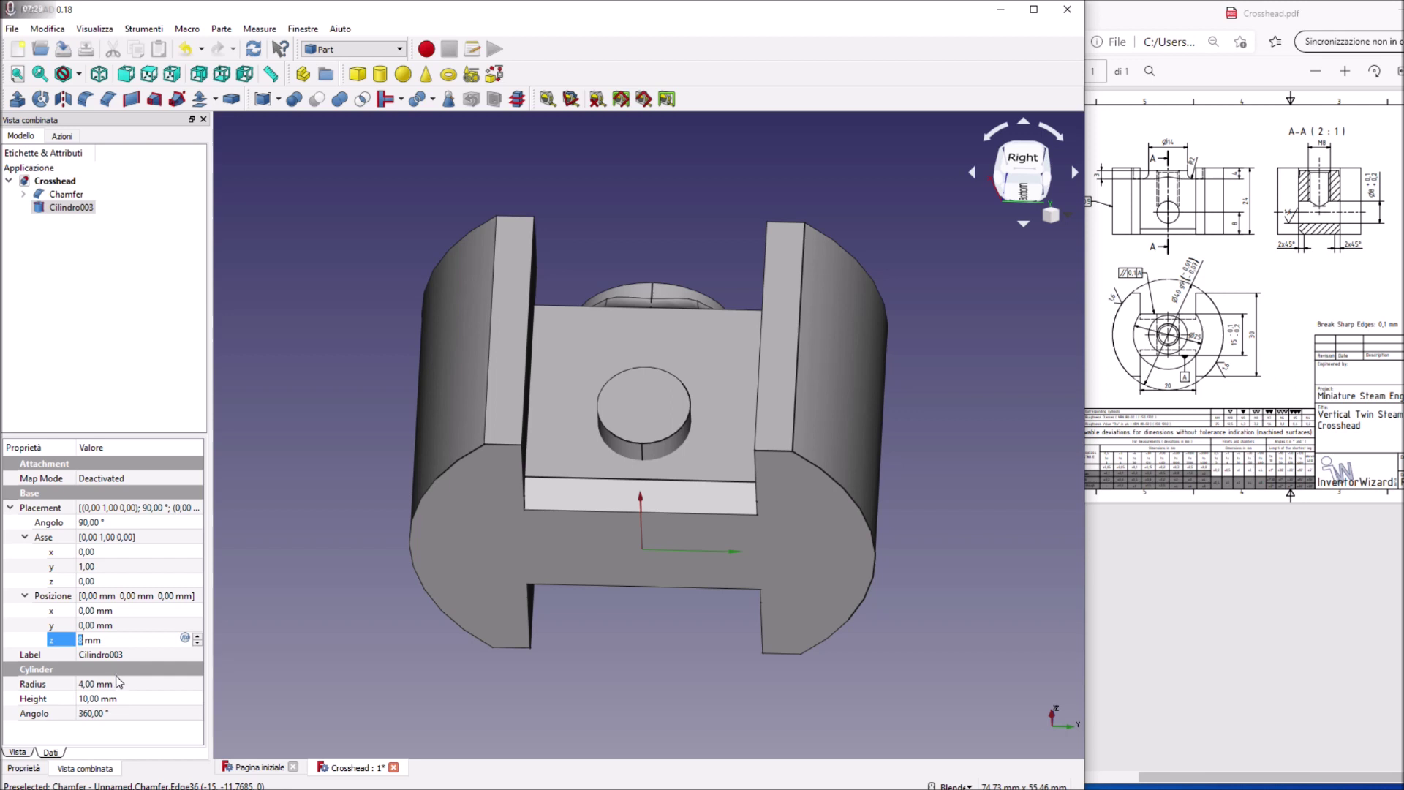
{"action": "left_click", "coordinate": [116, 696]}
{"action": "scroll", "coordinate": [116, 696], "scroll_direction": "up", "scroll_amount": 2}
{"action": "scroll", "coordinate": [116, 696], "scroll_direction": "up", "scroll_amount": 2}
{"action": "scroll", "coordinate": [115, 697], "scroll_direction": "up", "scroll_amount": 2}
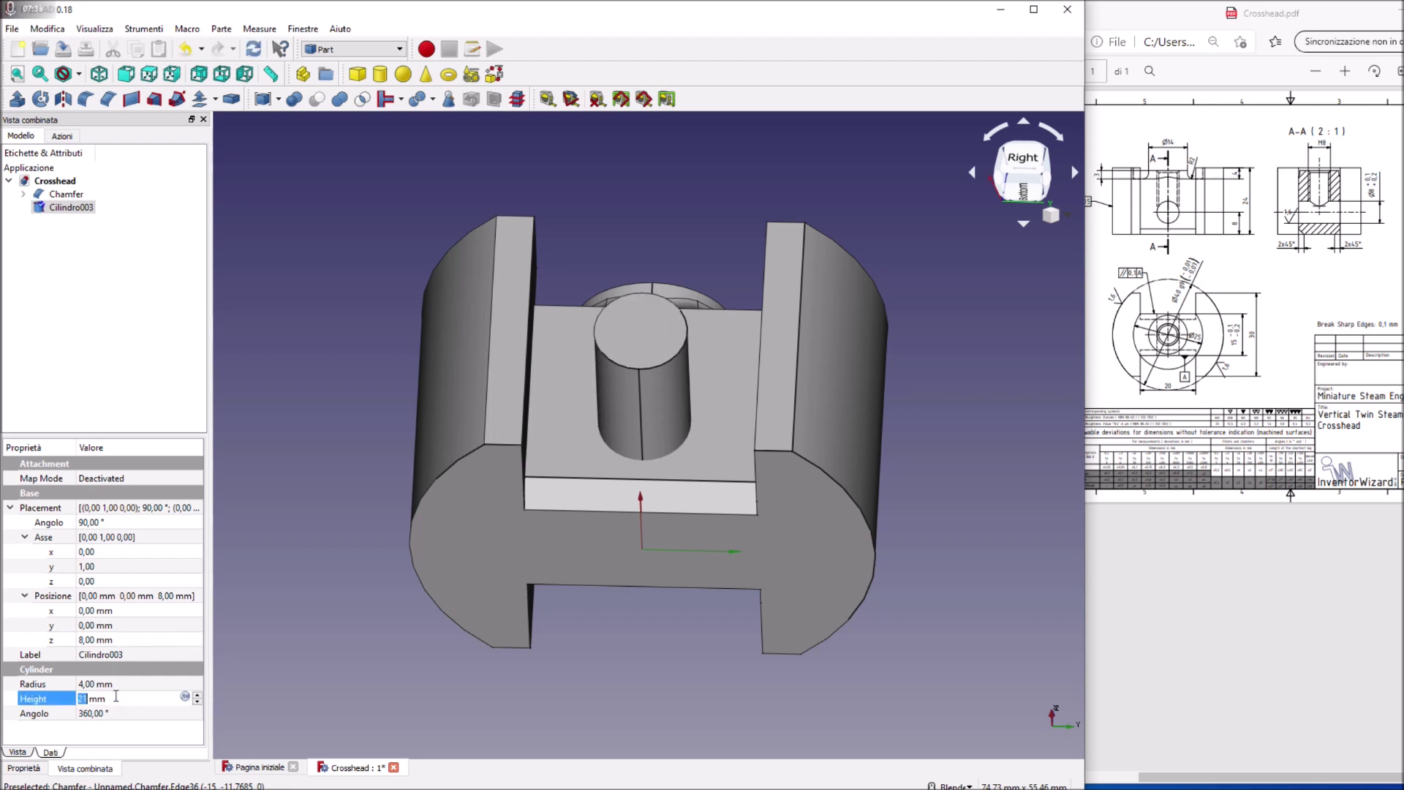
{"action": "scroll", "coordinate": [115, 696], "scroll_direction": "up", "scroll_amount": 2}
{"action": "middle_click_drag", "start_coordinate": [902, 702], "coordinate": [234, 672]}
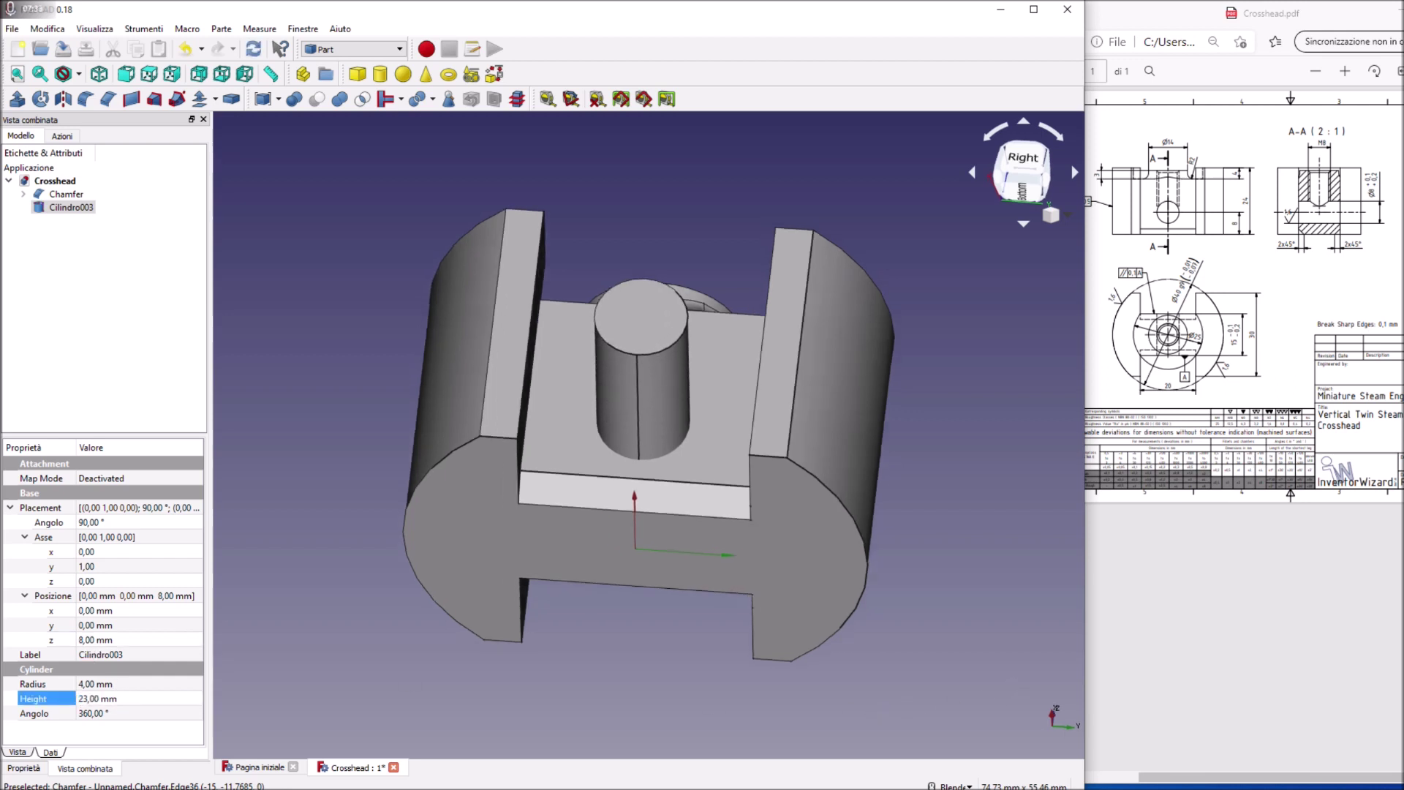
{"action": "left_click", "coordinate": [111, 611]}
{"action": "scroll", "coordinate": [111, 610], "scroll_direction": "down", "scroll_amount": 4}
{"action": "scroll", "coordinate": [111, 610], "scroll_direction": "down", "scroll_amount": 5}
{"action": "scroll", "coordinate": [111, 610], "scroll_direction": "down", "scroll_amount": 5}
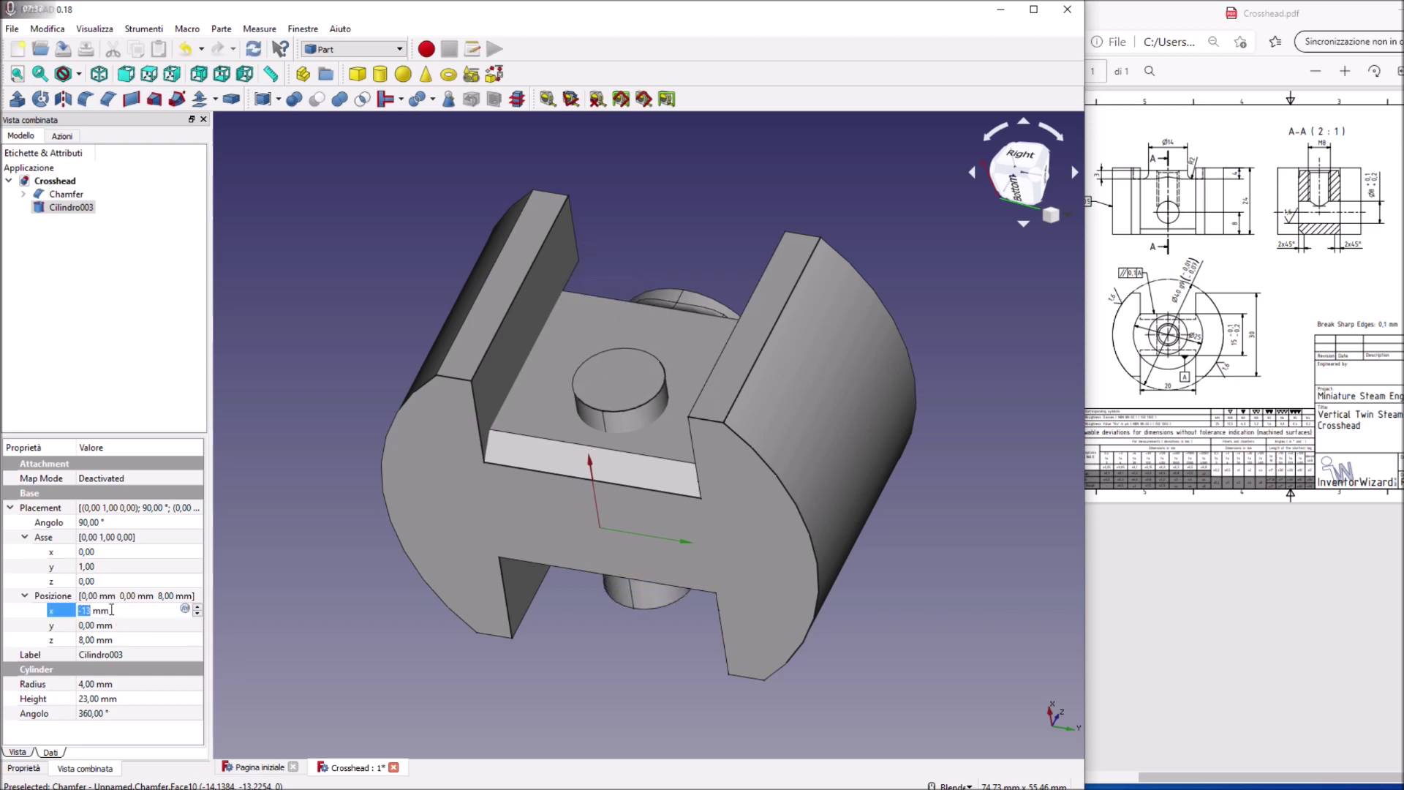
{"action": "key", "text": "3"}
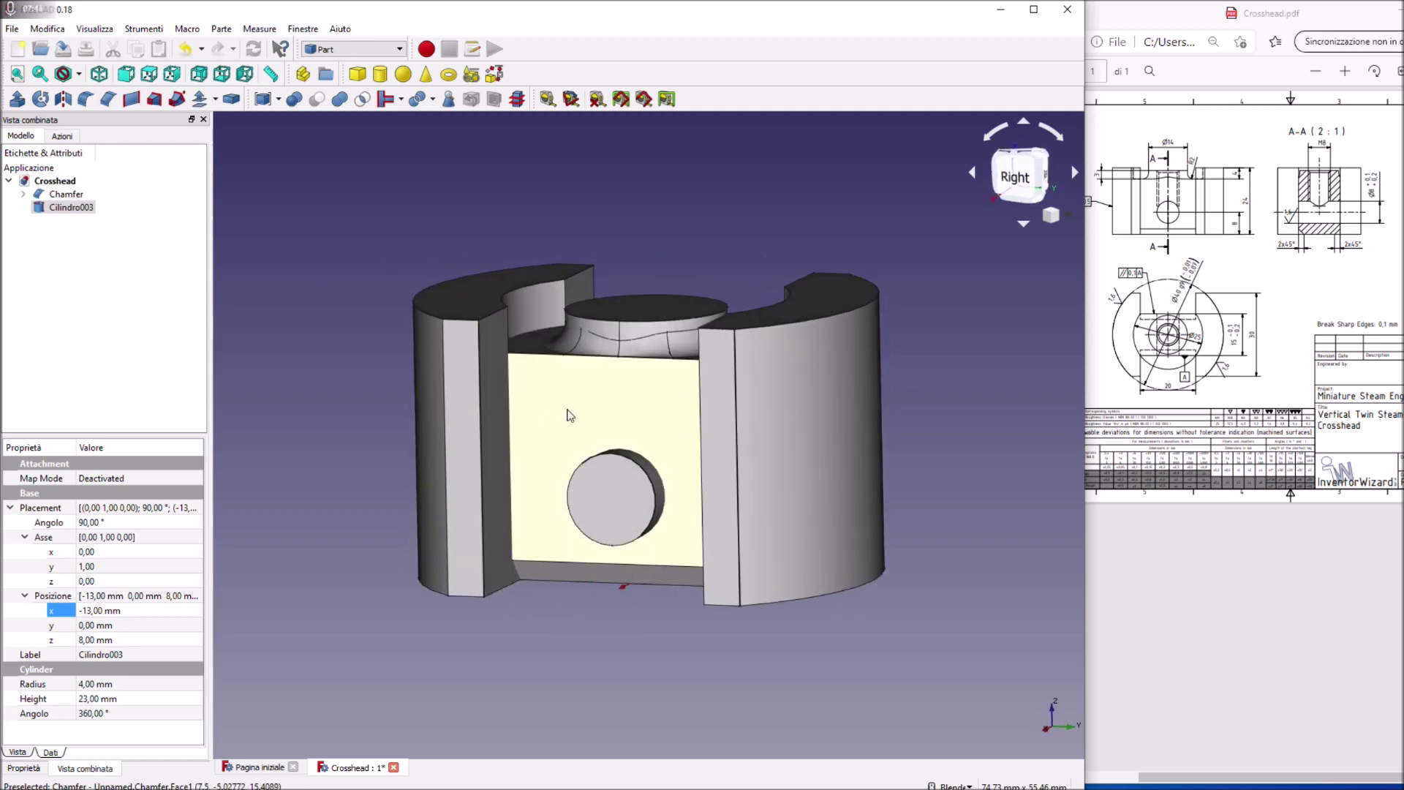
Step: Cut Cilindro003 from the Chamfer body, producing Cut002 with a cross hole
{"action": "left_click", "coordinate": [565, 409]}
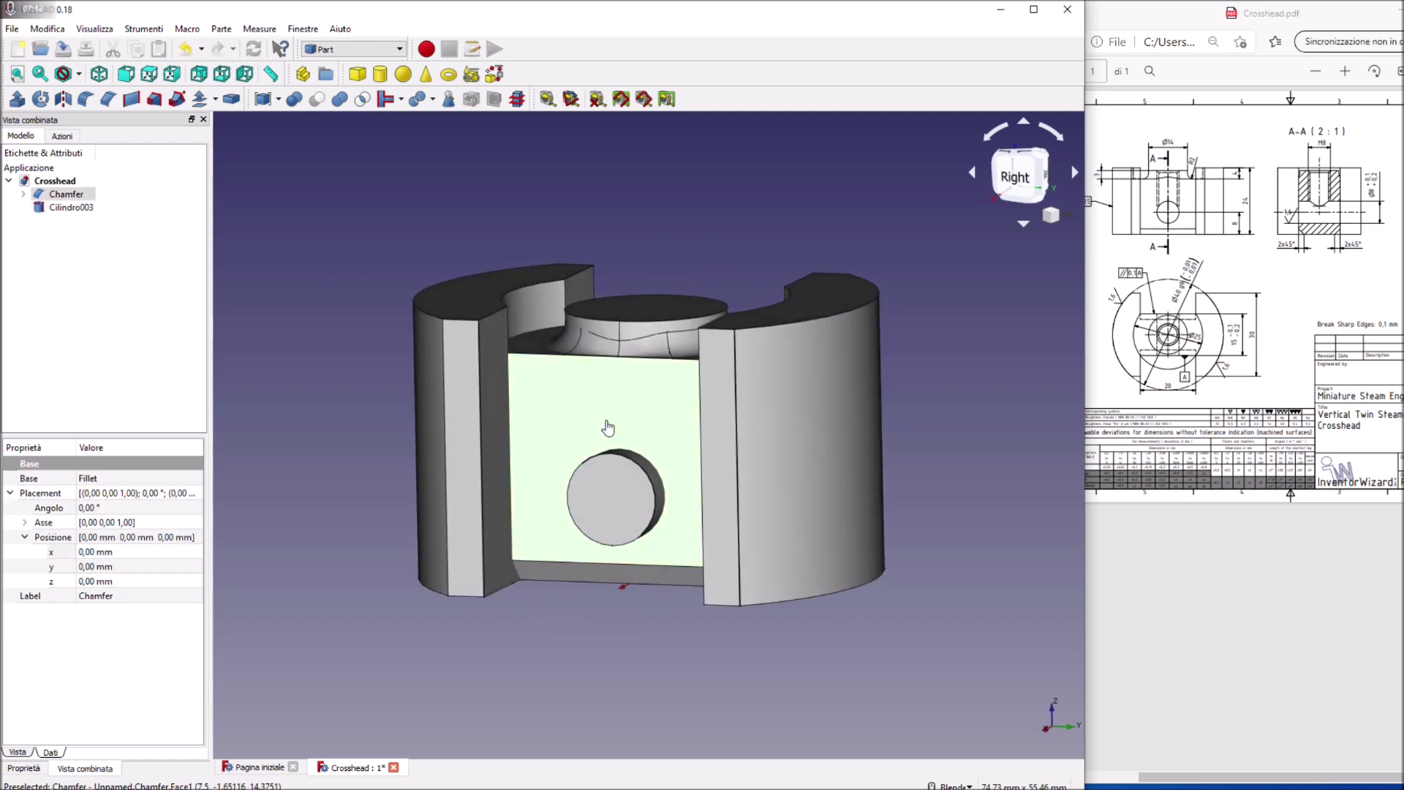
{"action": "left_click", "coordinate": [604, 493], "text": "ctrl"}
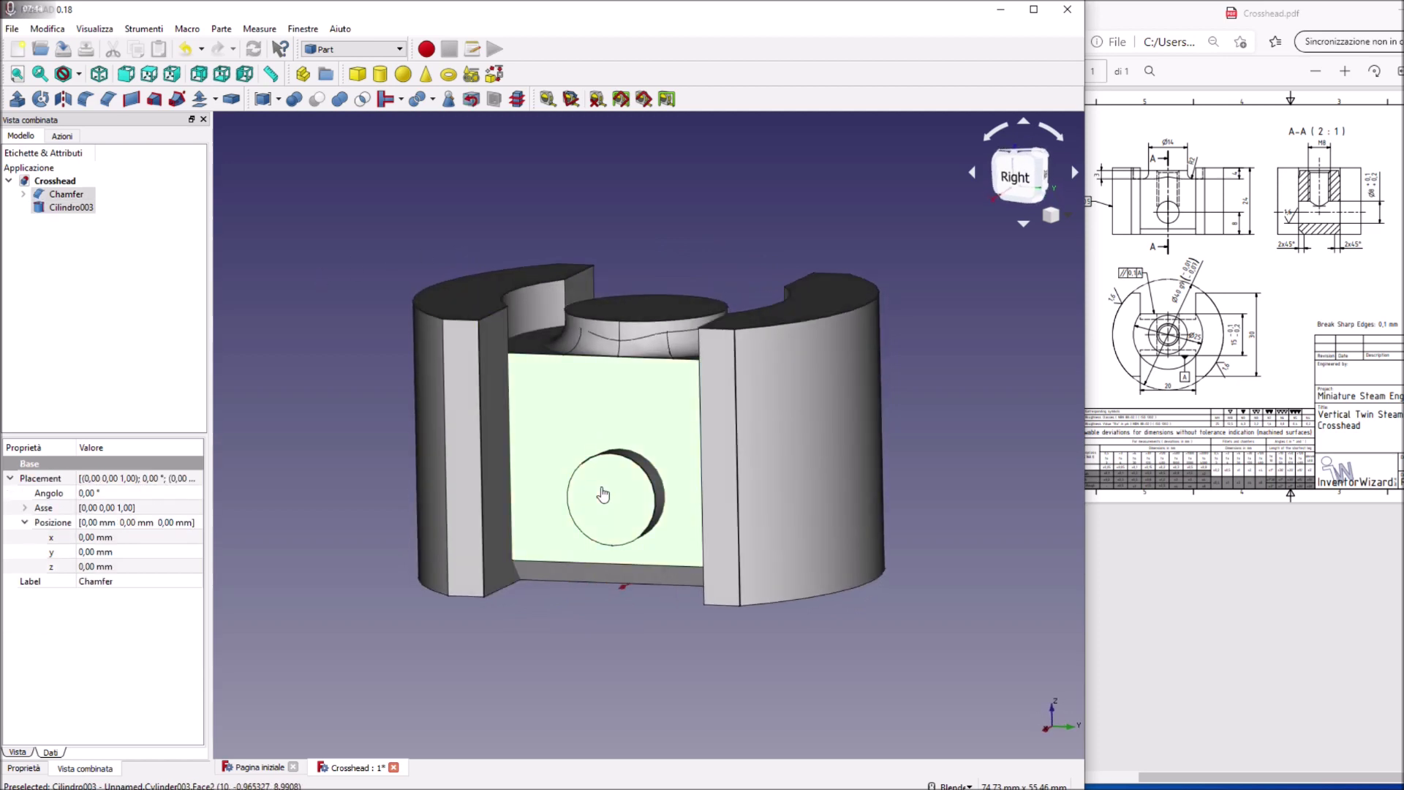
{"action": "left_click", "coordinate": [317, 99]}
{"action": "middle_click_drag", "start_coordinate": [901, 436], "coordinate": [907, 439]}
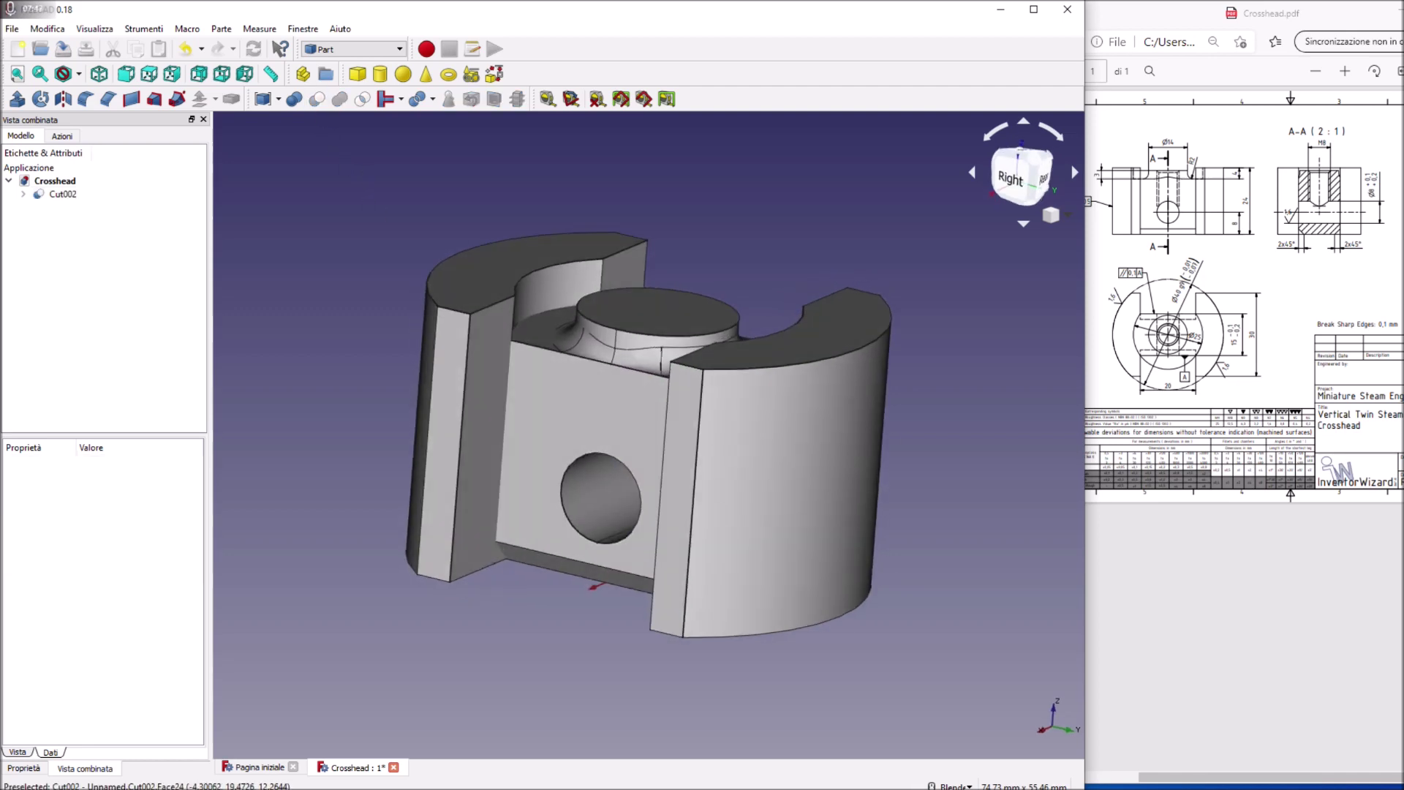
Step: Add Cilindro004 with radius 6,5/2 (3.25 mm) and height 15 mm
{"action": "middle_click_drag", "start_coordinate": [849, 374], "coordinate": [672, 314]}
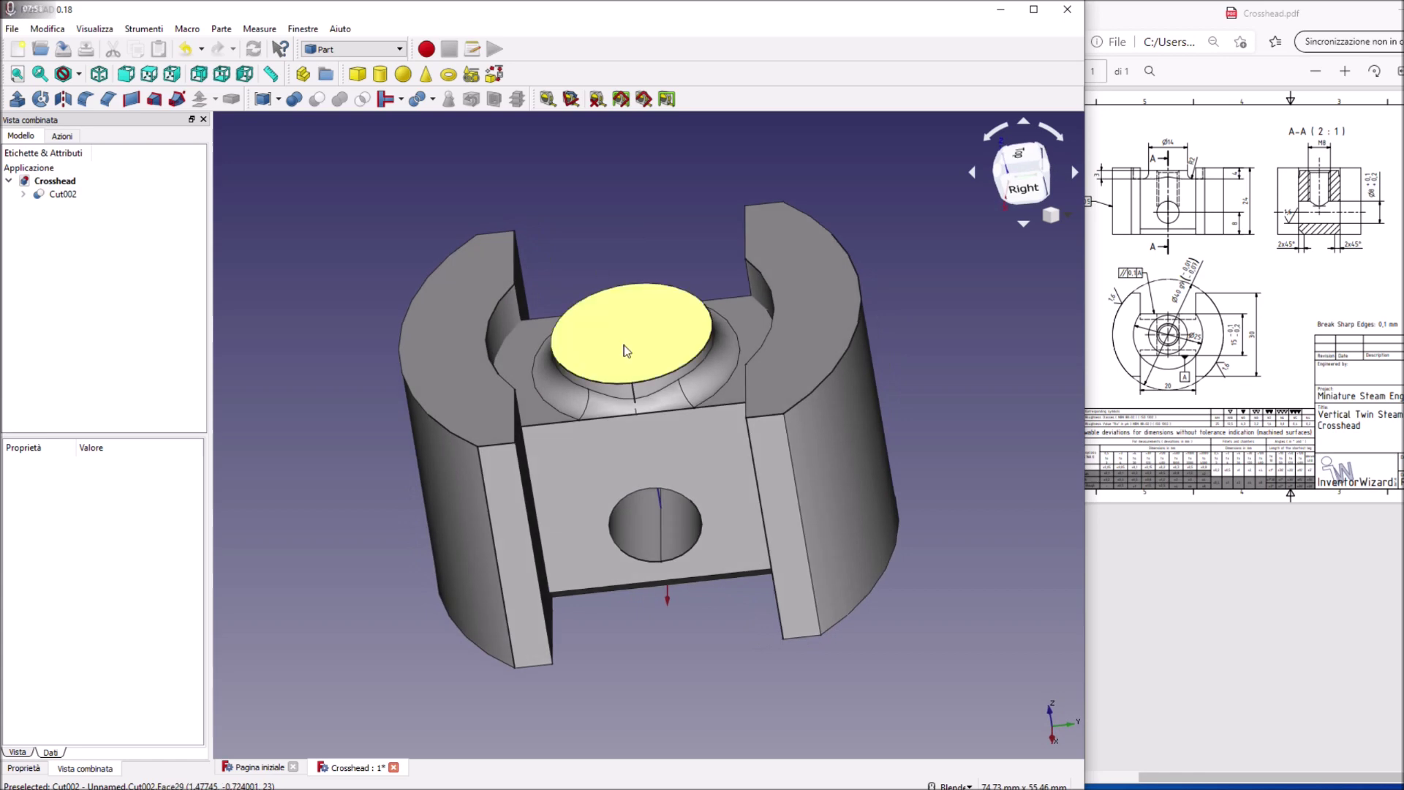
{"action": "mouse_move", "coordinate": [928, 480]}
{"action": "middle_mouse_down"}
{"action": "mouse_move", "coordinate": [863, 410]}
{"action": "mouse_move", "coordinate": [819, 395]}
{"action": "middle_mouse_up"}
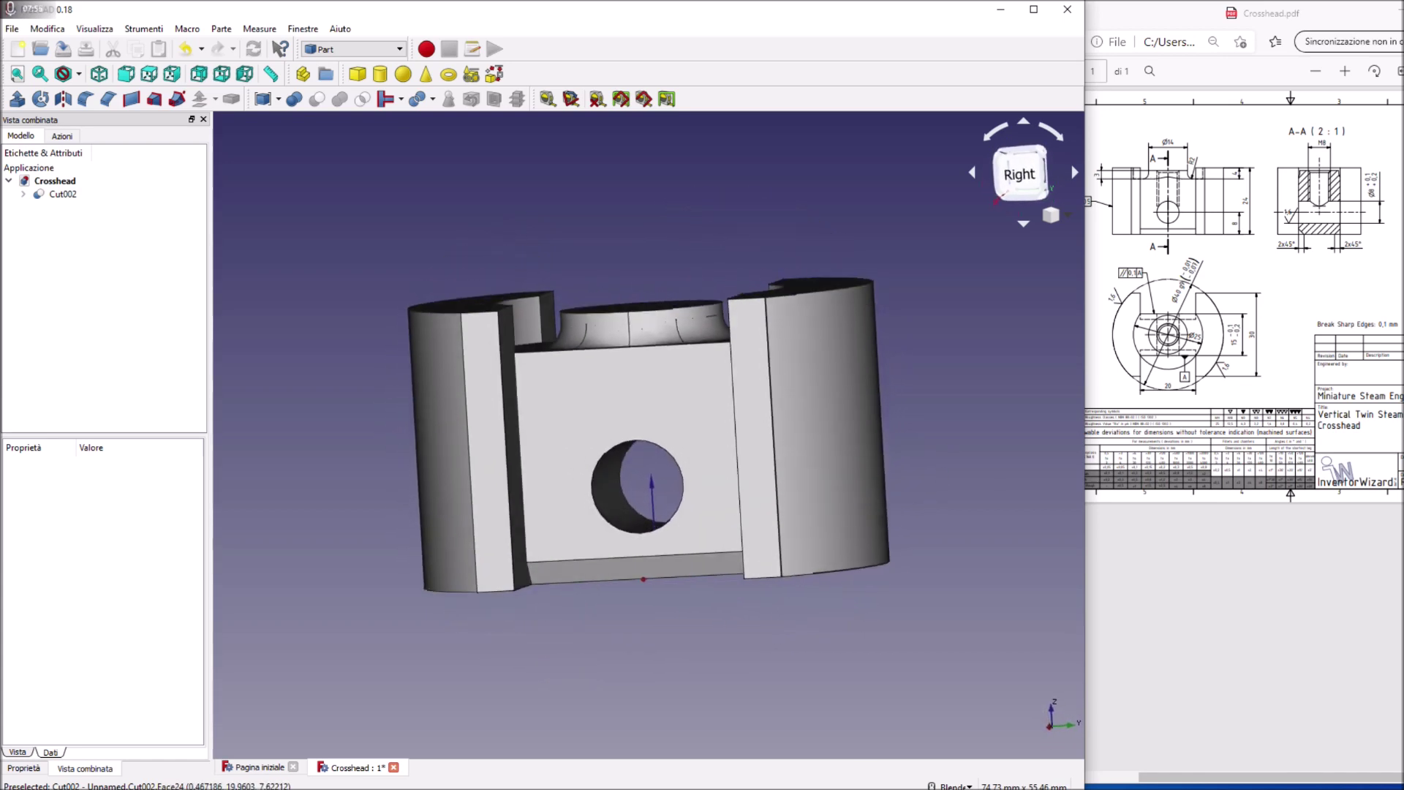
{"action": "left_click", "coordinate": [379, 75]}
{"action": "left_click", "coordinate": [69, 207]}
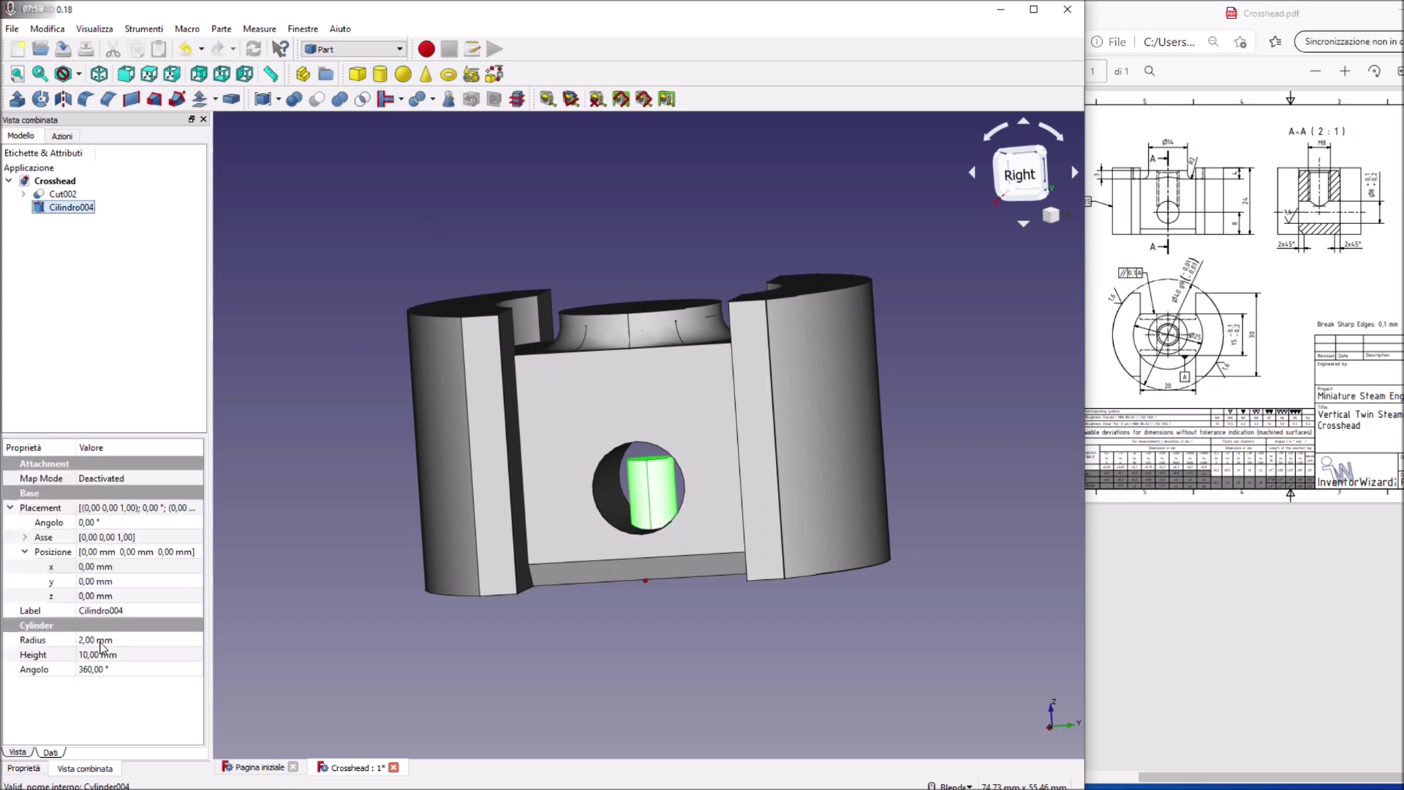
{"action": "left_click", "coordinate": [101, 640]}
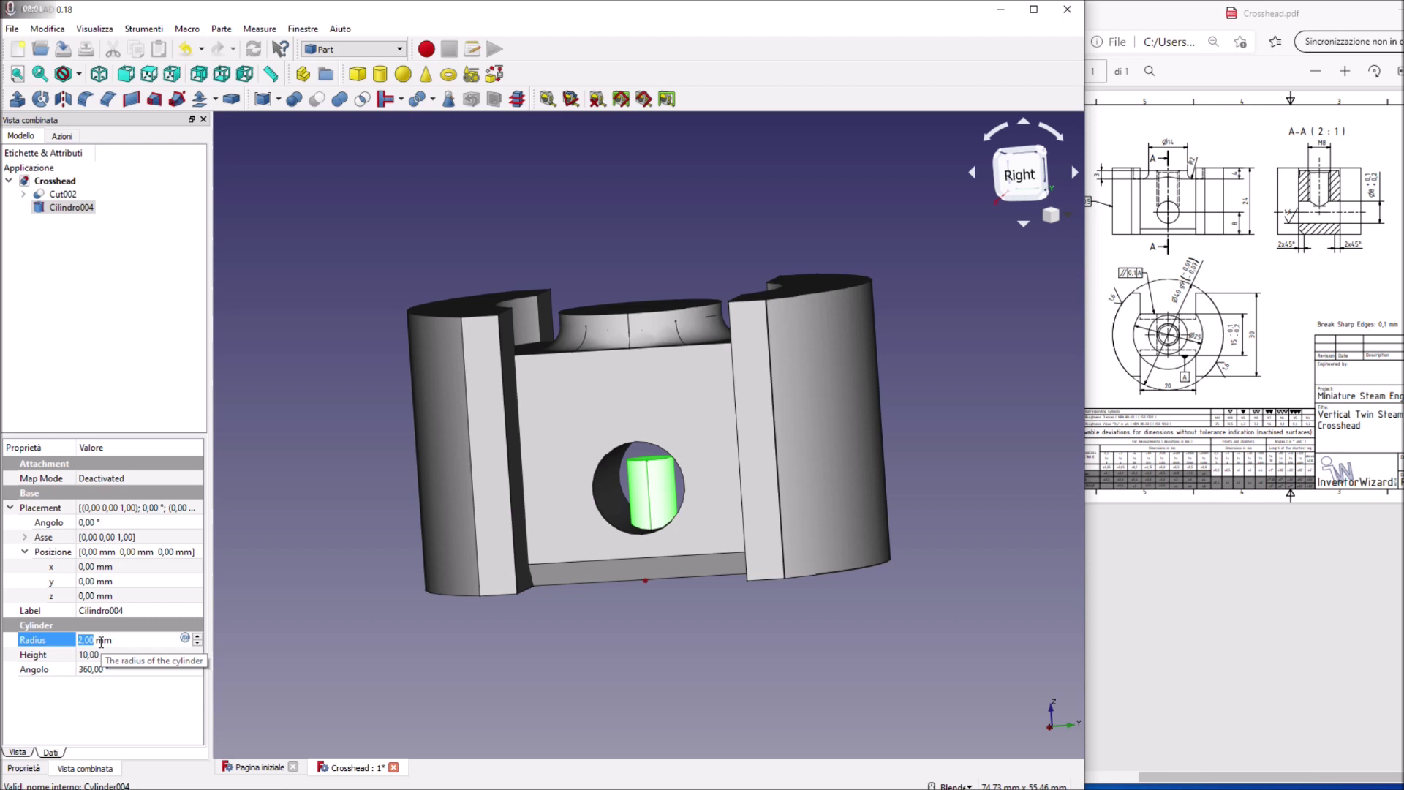
{"action": "type", "text": "6"}
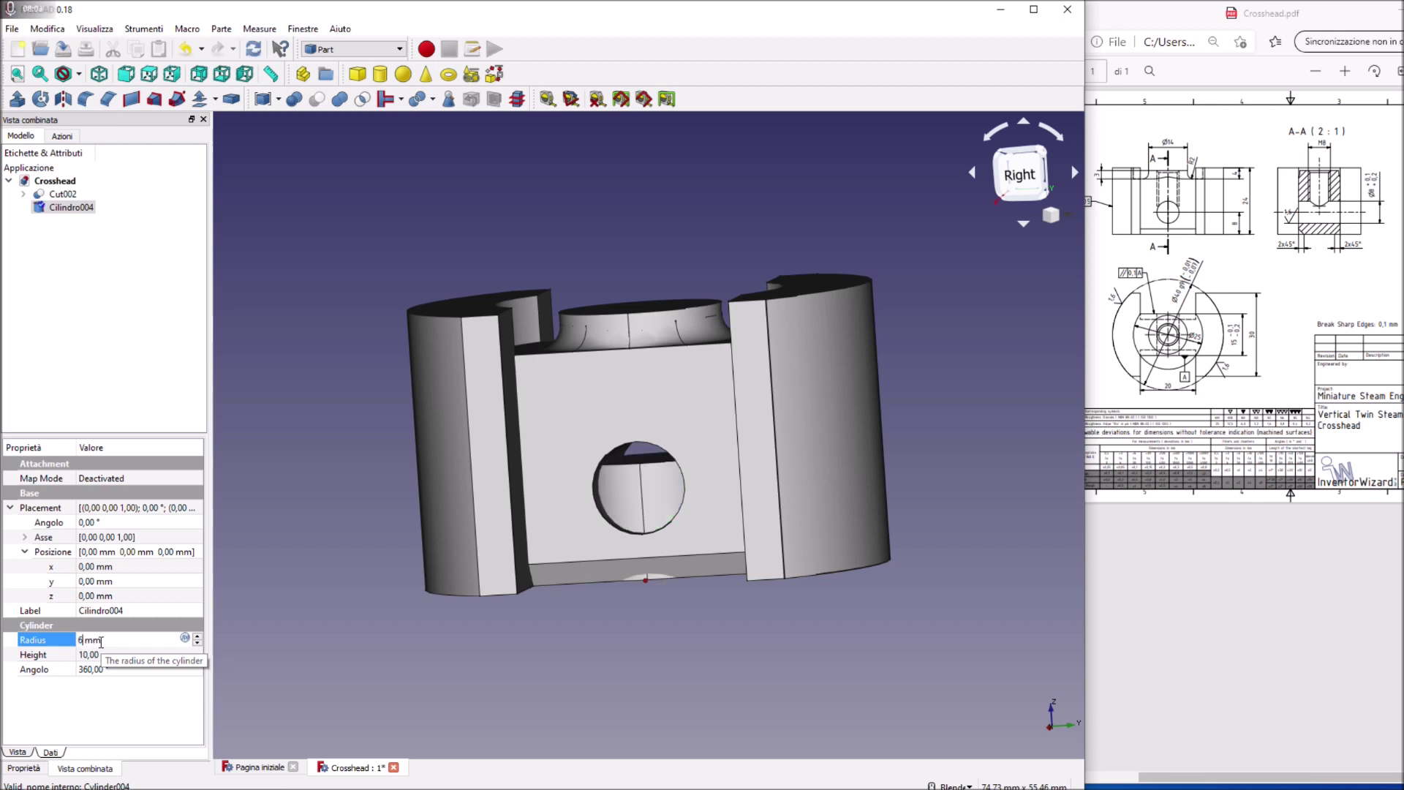
{"action": "type", "text": ",5"}
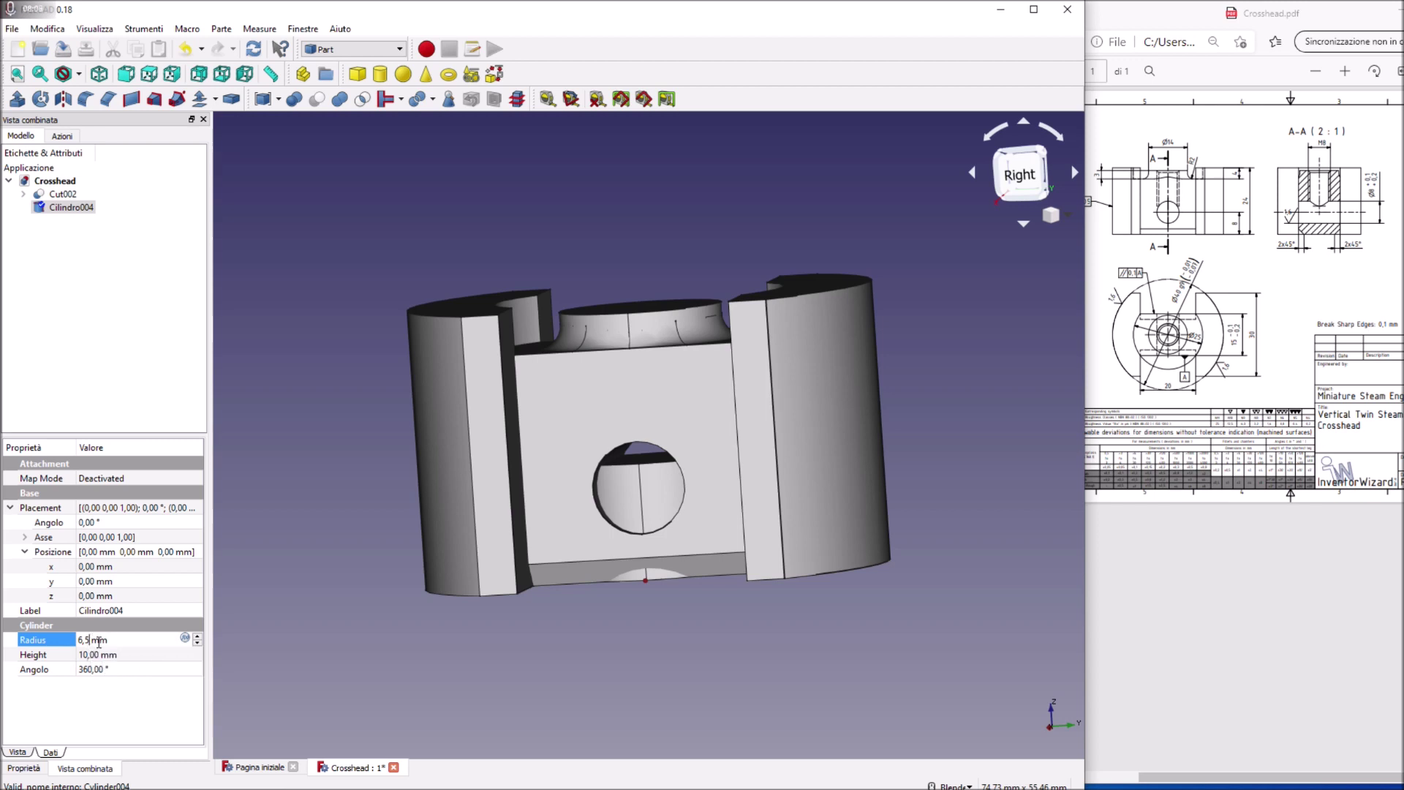
{"action": "type", "text": "/2"}
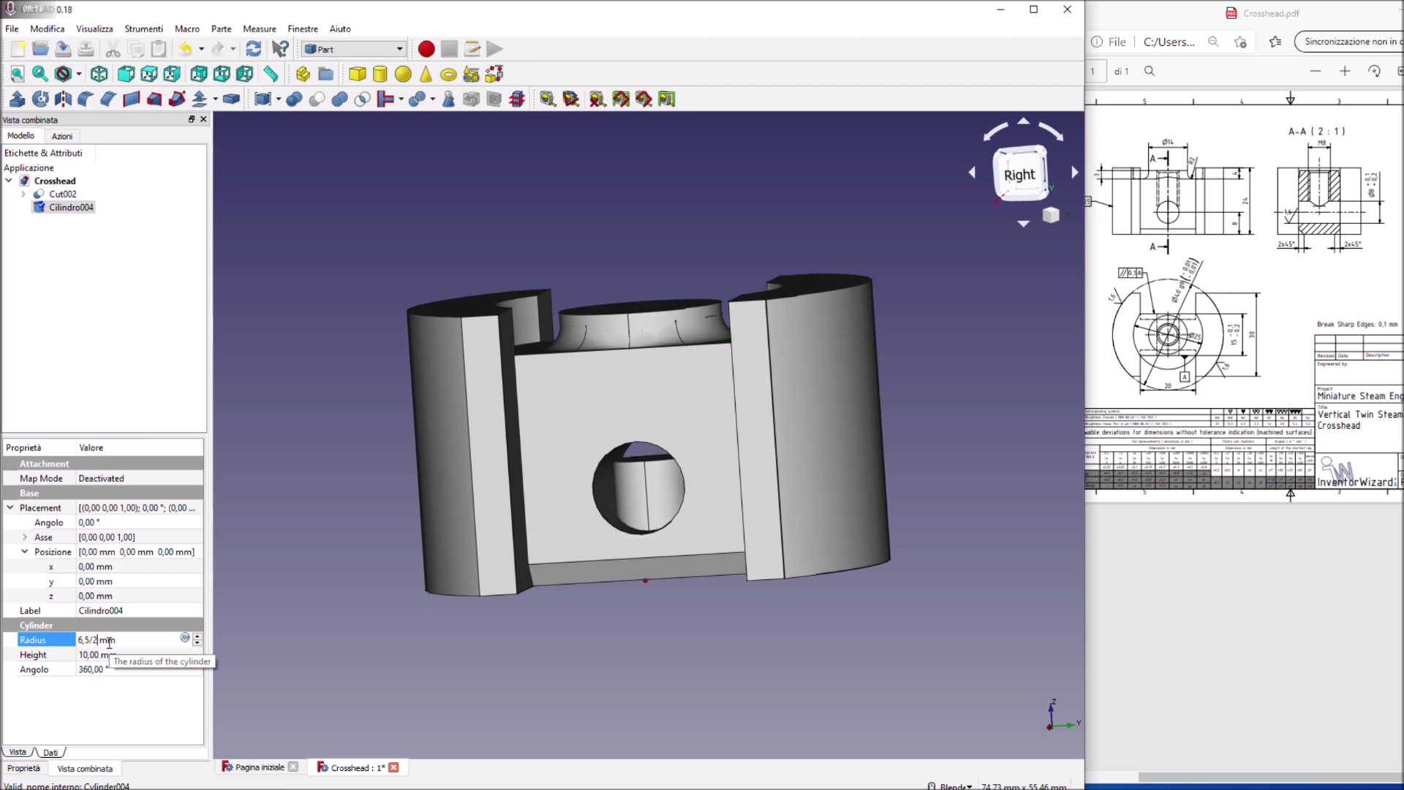
{"action": "key", "text": "Return"}
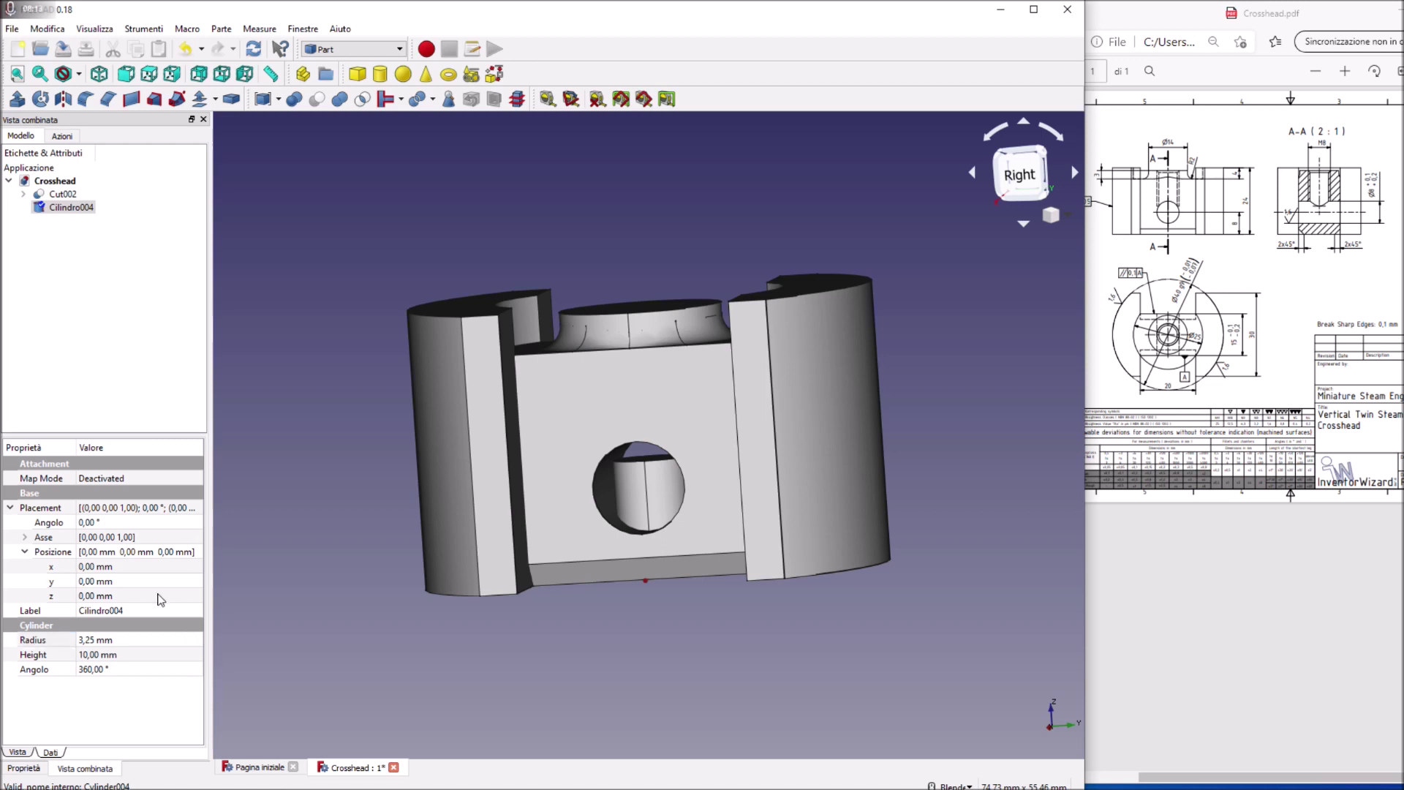
{"action": "left_click", "coordinate": [114, 656]}
{"action": "scroll", "coordinate": [115, 651], "scroll_direction": "up", "scroll_amount": 5}
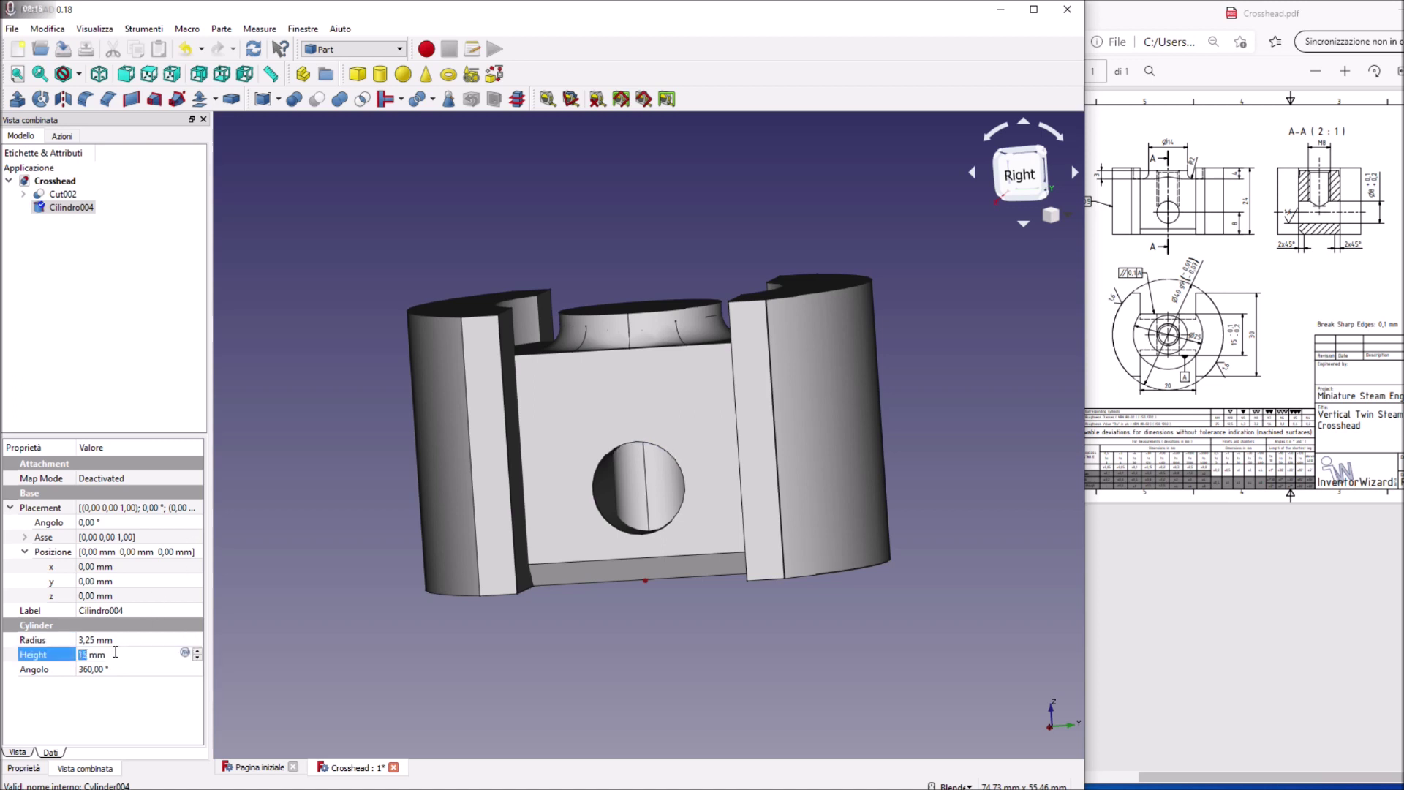
{"action": "key", "text": "Return"}
Step: Raise Cilindro004 to z 9 mm inside the boss
{"action": "middle_click_drag", "start_coordinate": [505, 687], "coordinate": [518, 625]}
{"action": "left_click", "coordinate": [107, 597]}
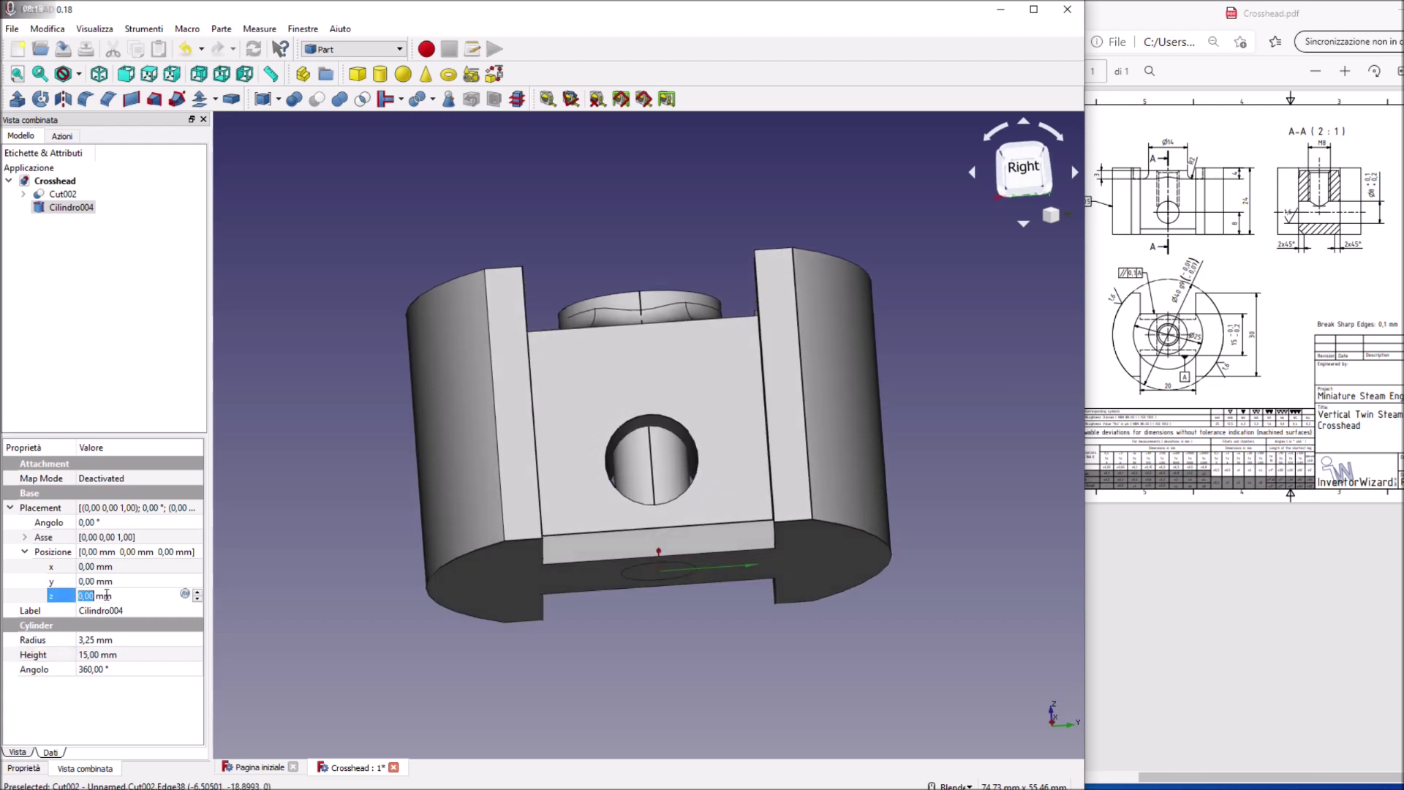
{"action": "scroll", "coordinate": [107, 595], "scroll_direction": "up", "scroll_amount": 3}
{"action": "scroll", "coordinate": [106, 595], "scroll_direction": "up", "scroll_amount": 3}
{"action": "scroll", "coordinate": [107, 596], "scroll_direction": "down", "scroll_amount": 3}
{"action": "type", "text": "9"}
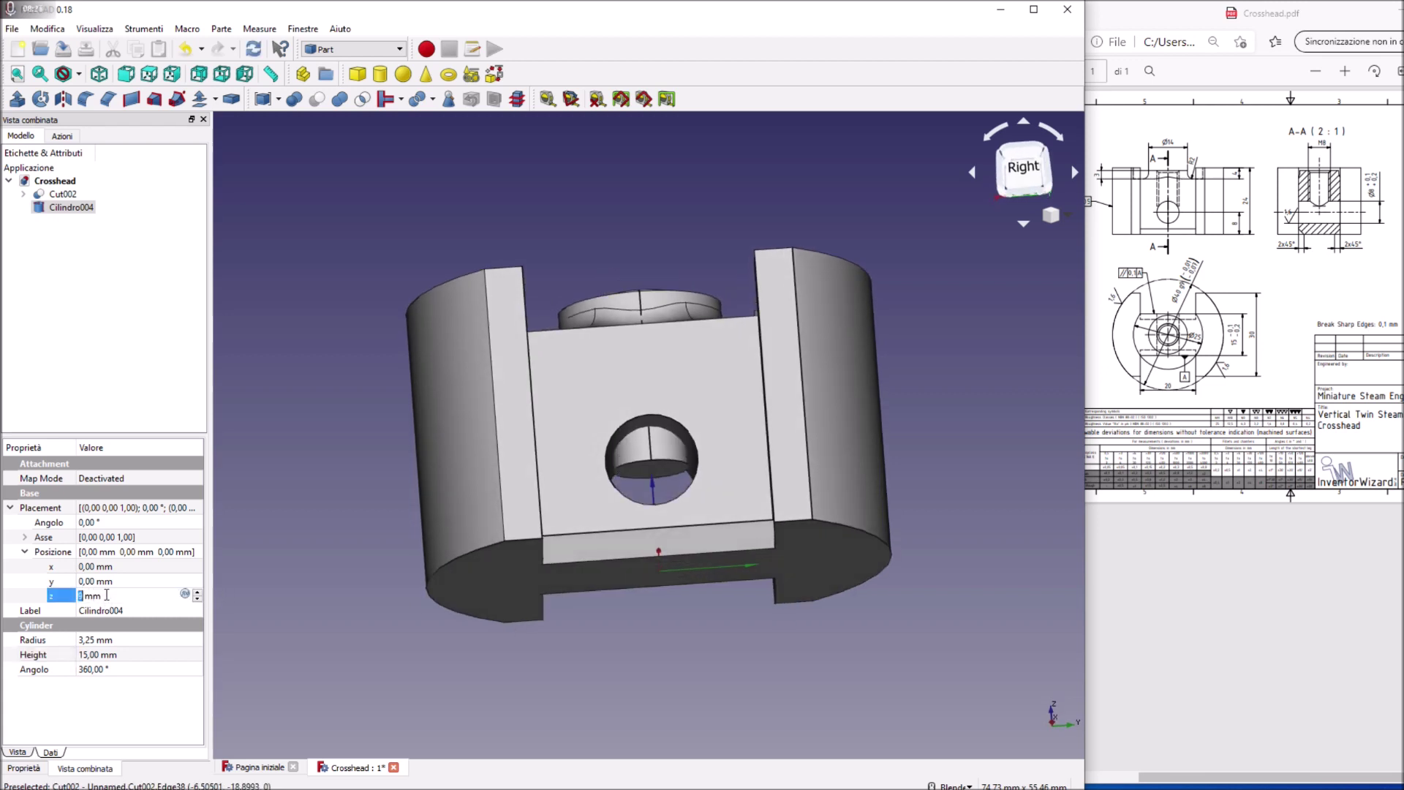
{"action": "key", "text": "Return"}
{"action": "middle_click_drag", "start_coordinate": [624, 173], "coordinate": [639, 344]}
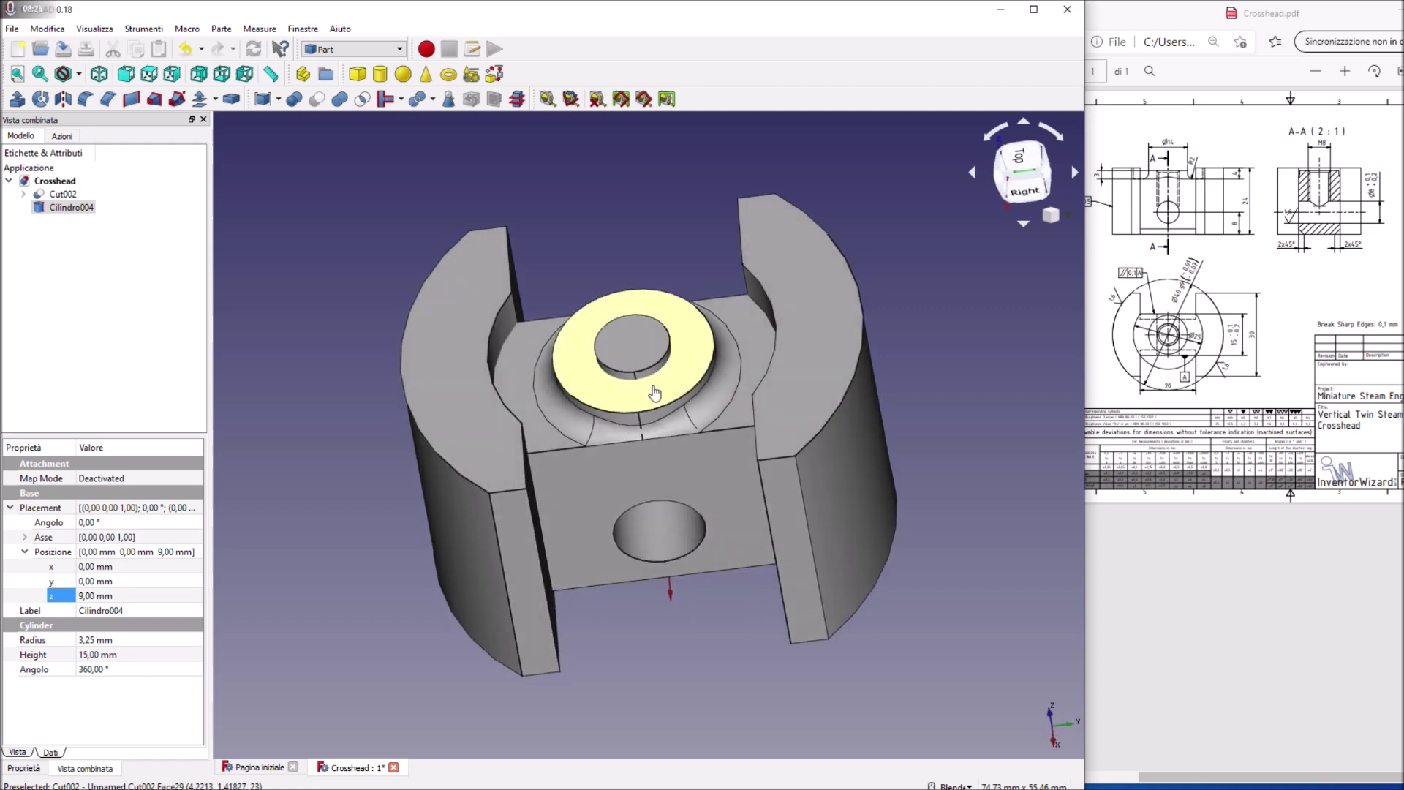
Step: Cut Cilindro004 from Cut002, creating Cut003 with a vertical hole
{"action": "left_click", "coordinate": [656, 392]}
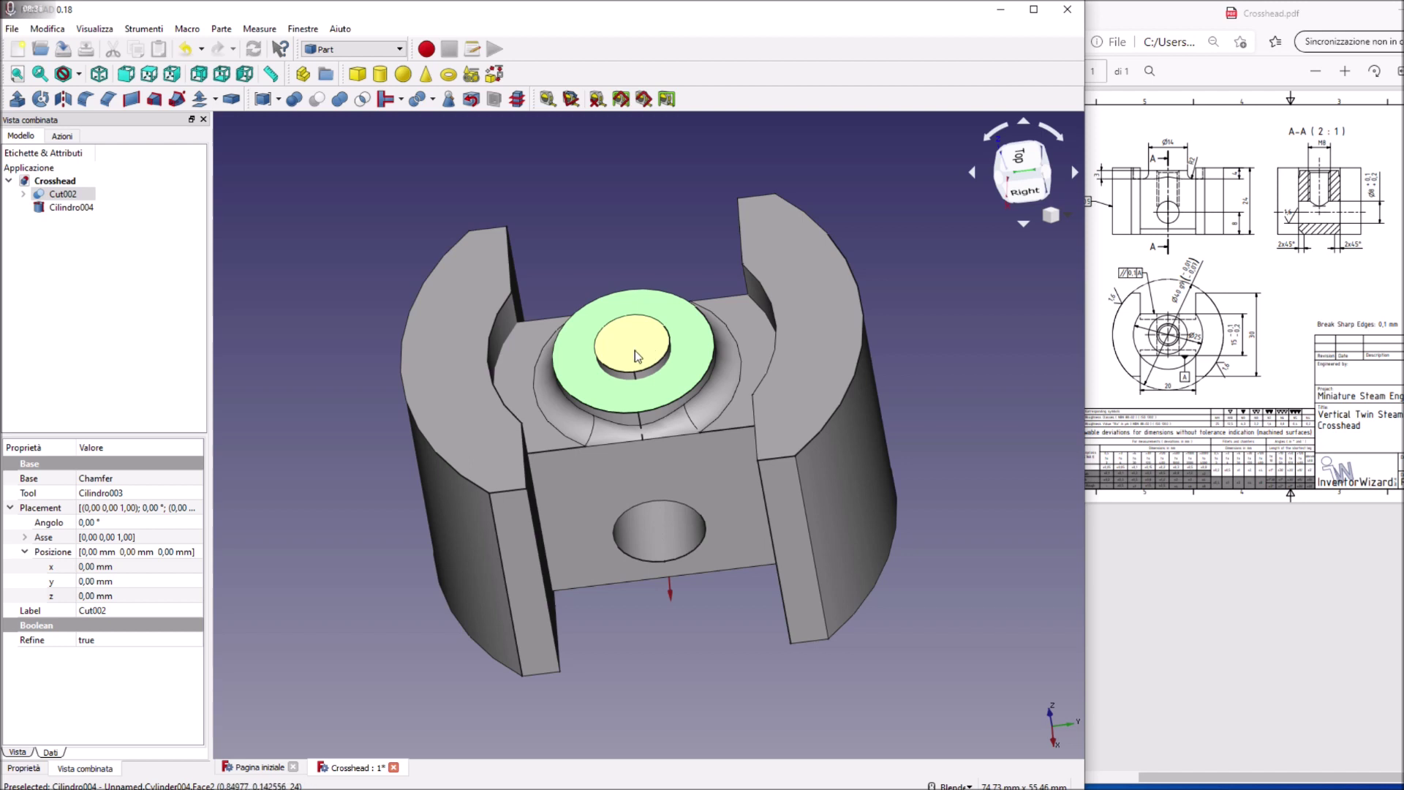
{"action": "left_click", "coordinate": [841, 362]}
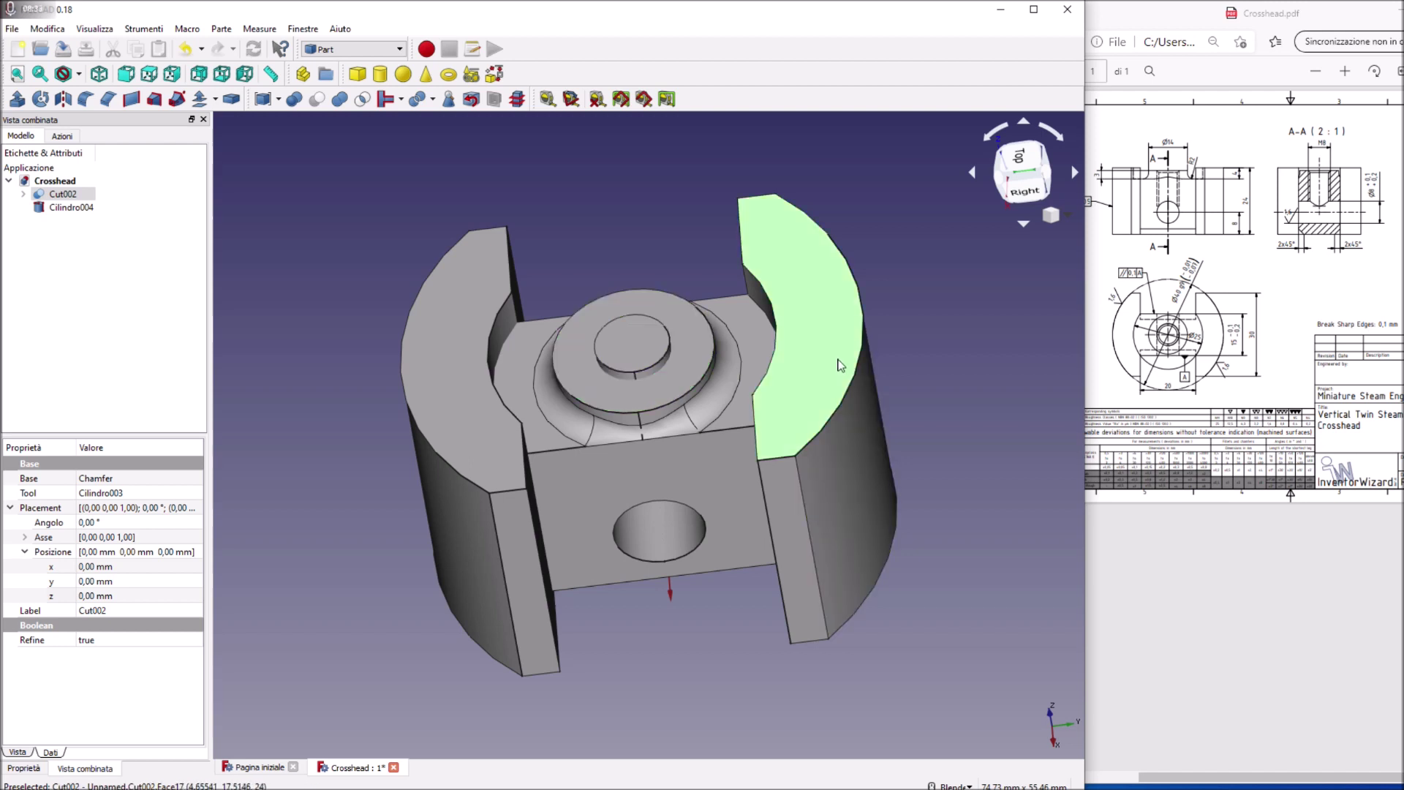
{"action": "left_click", "coordinate": [649, 356], "text": "ctrl"}
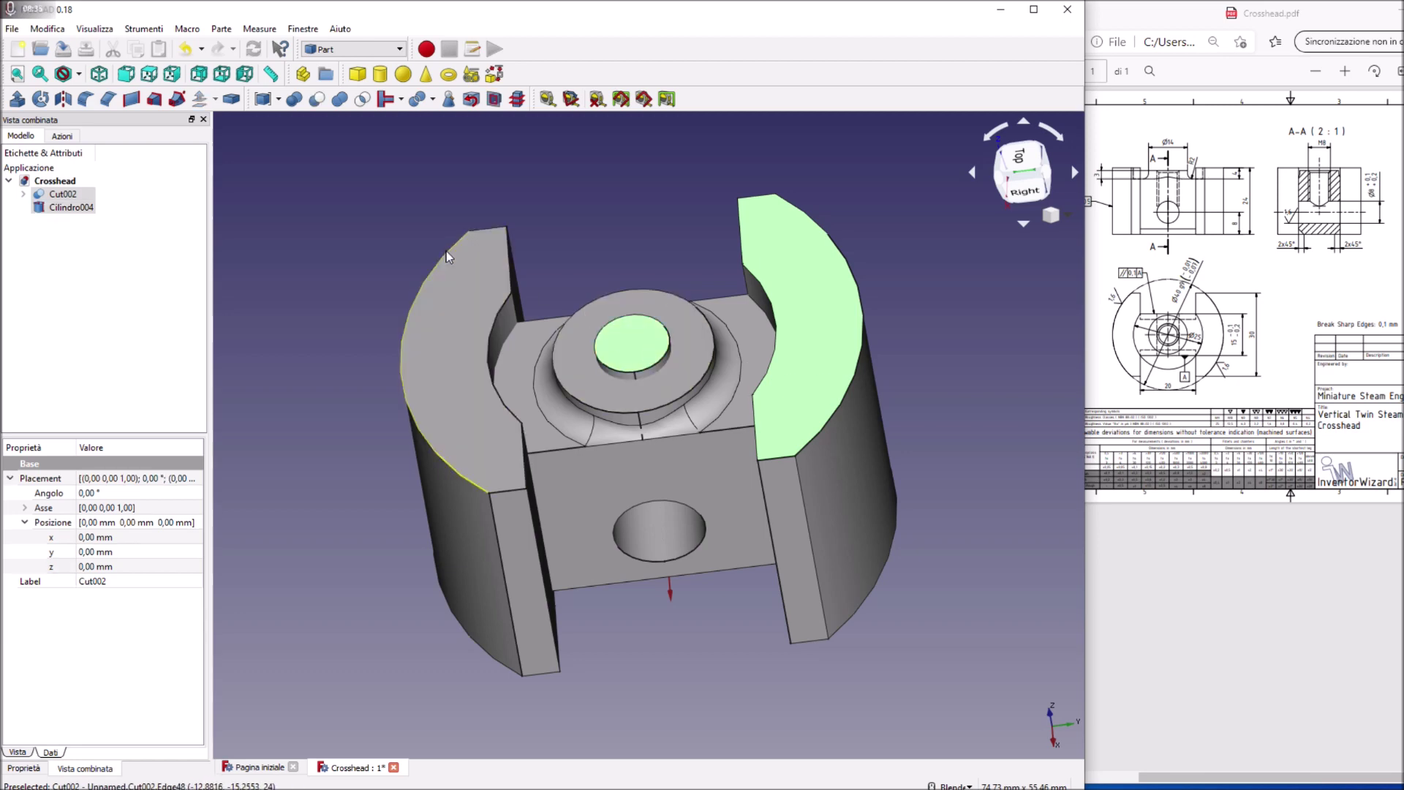
{"action": "left_click", "coordinate": [321, 103]}
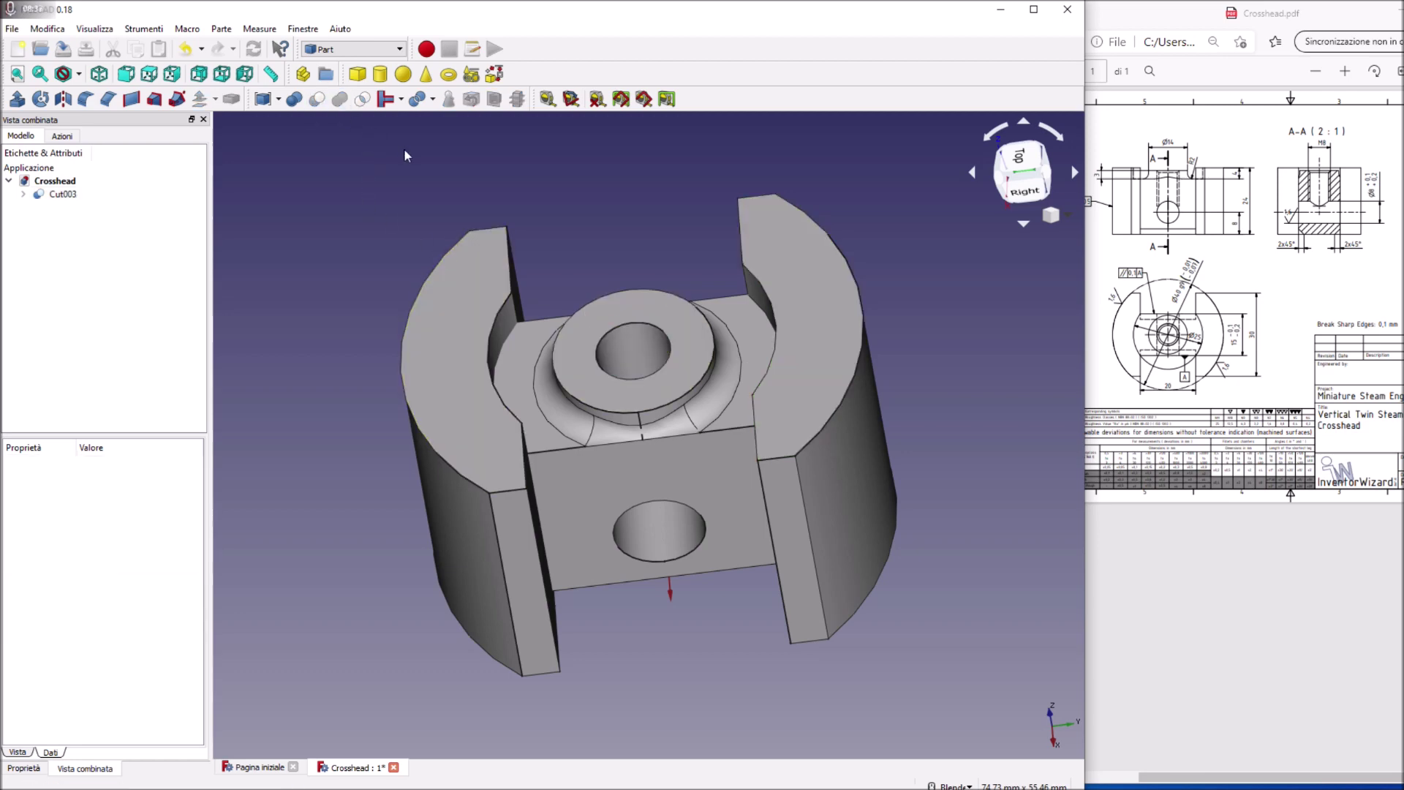
{"action": "mouse_move", "coordinate": [631, 343]}
{"action": "middle_mouse_down"}
{"action": "mouse_move", "coordinate": [658, 424]}
{"action": "mouse_move", "coordinate": [644, 344]}
{"action": "middle_mouse_up"}
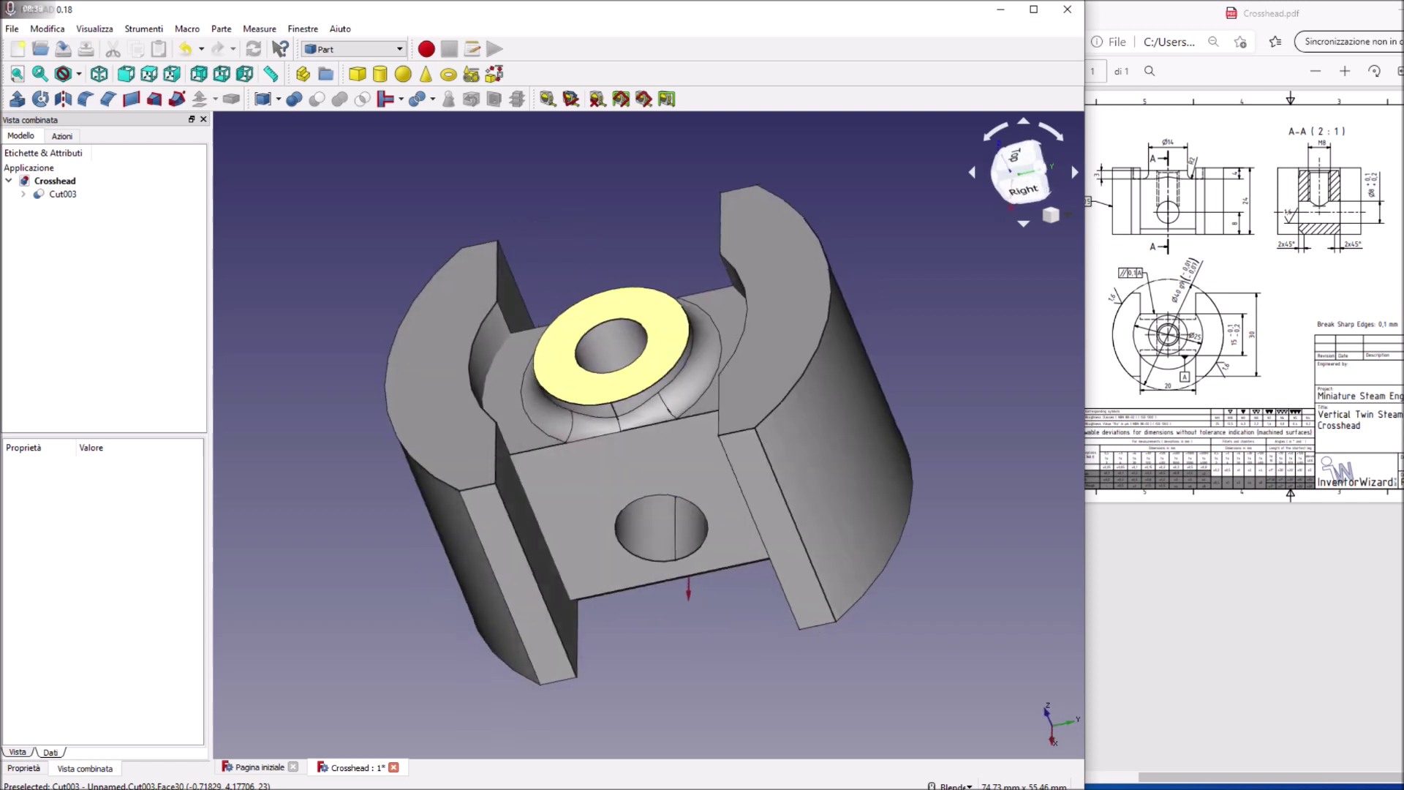
Step: In Fasteners, add an ISO4017 hex screw with M8 diameter and thread enabled
{"action": "left_click", "coordinate": [368, 50]}
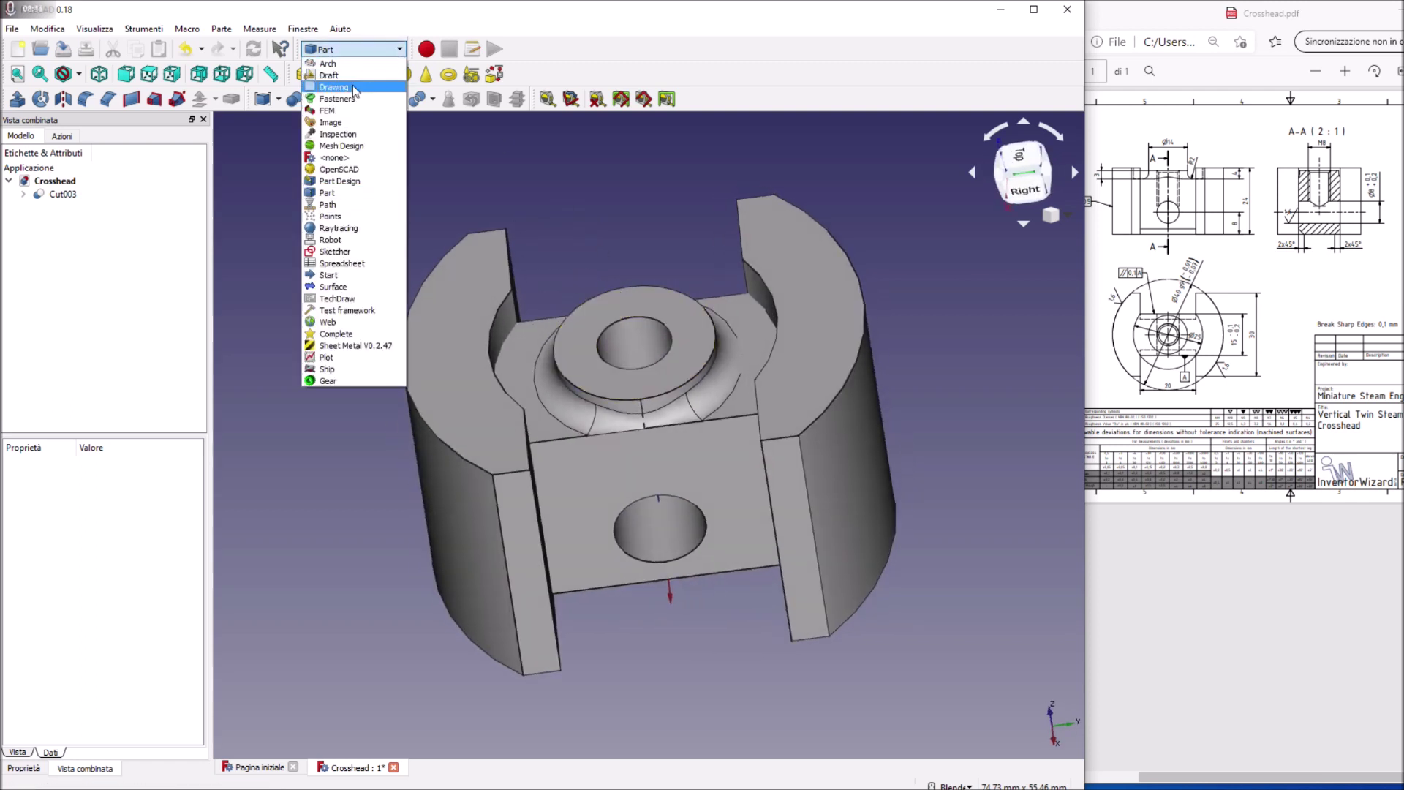
{"action": "left_click", "coordinate": [351, 99]}
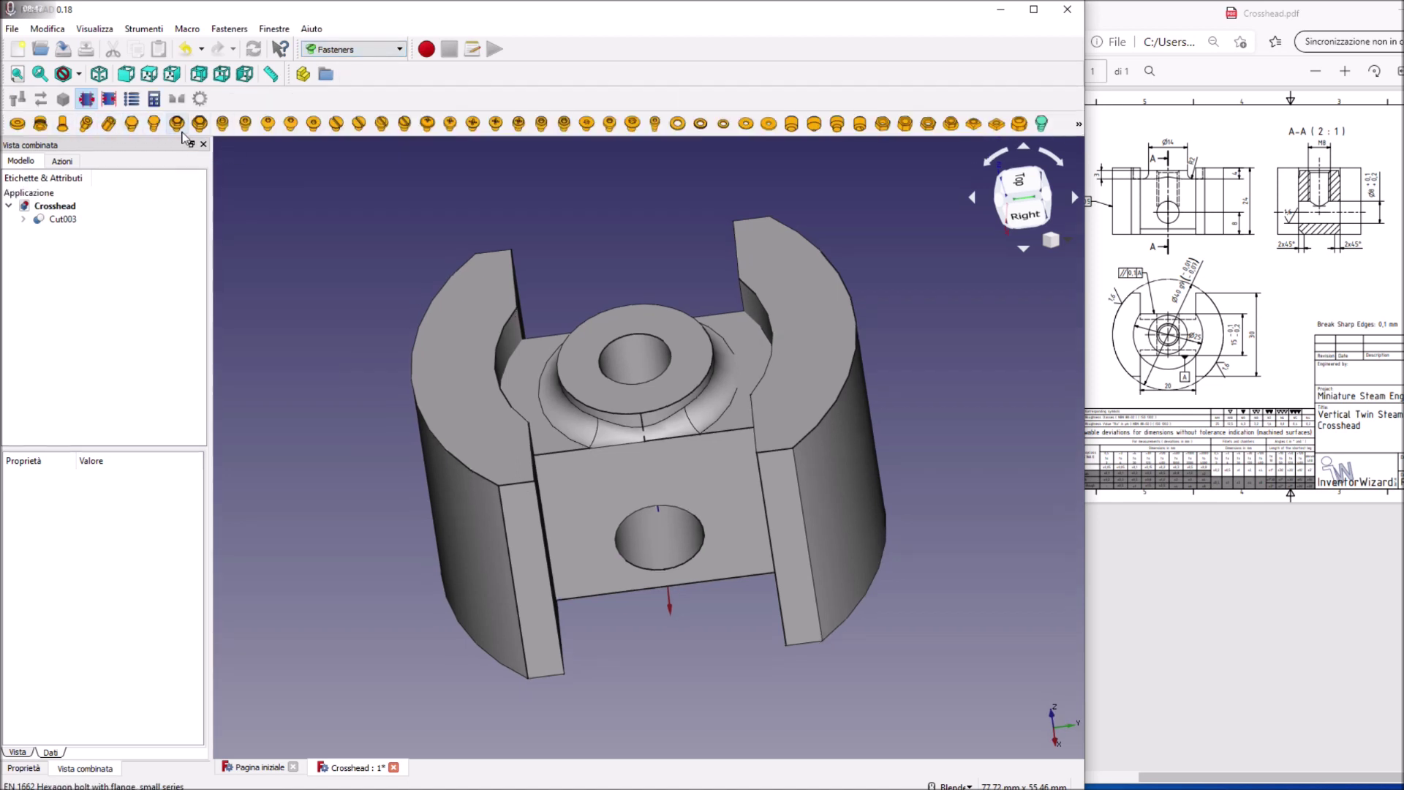
{"action": "left_click", "coordinate": [133, 128]}
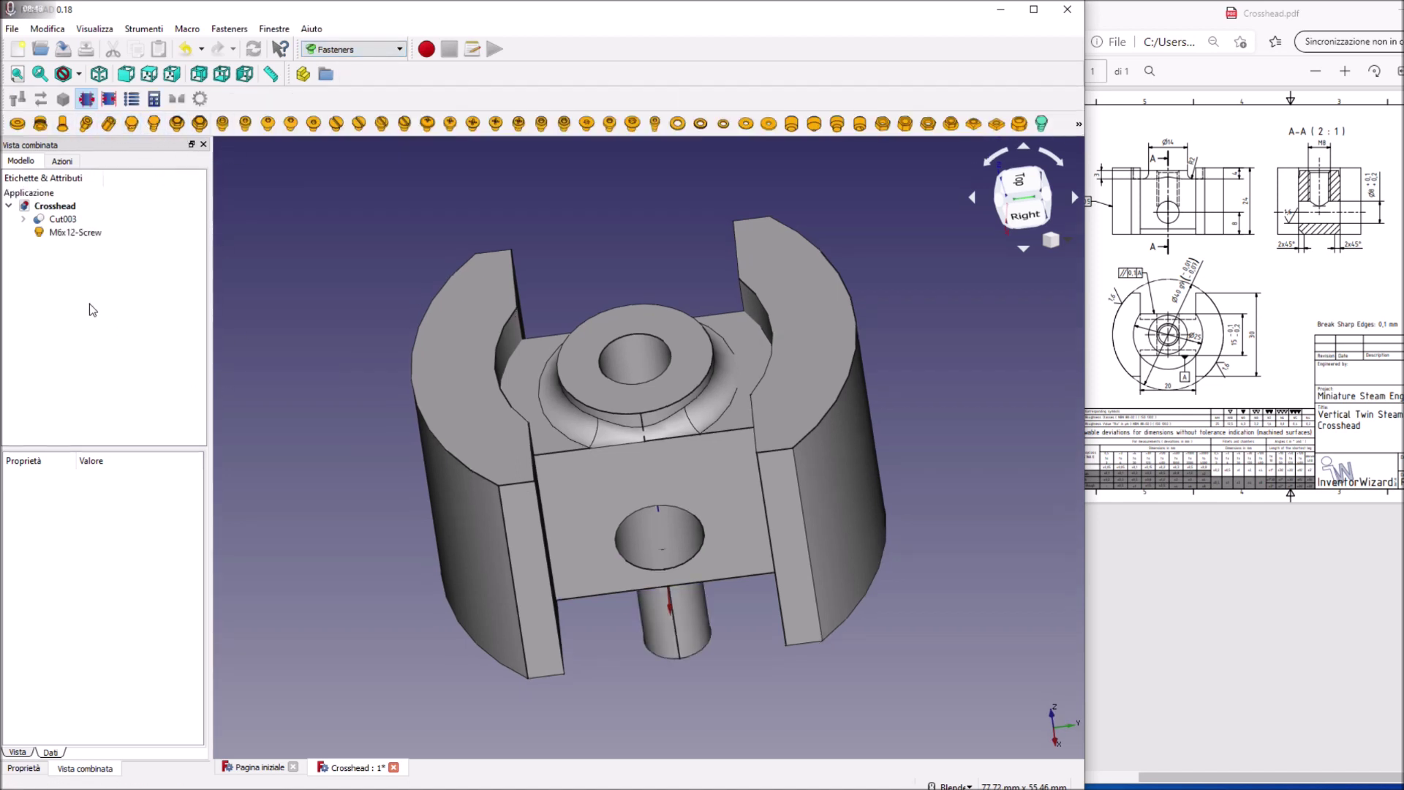
{"action": "left_click", "coordinate": [73, 232]}
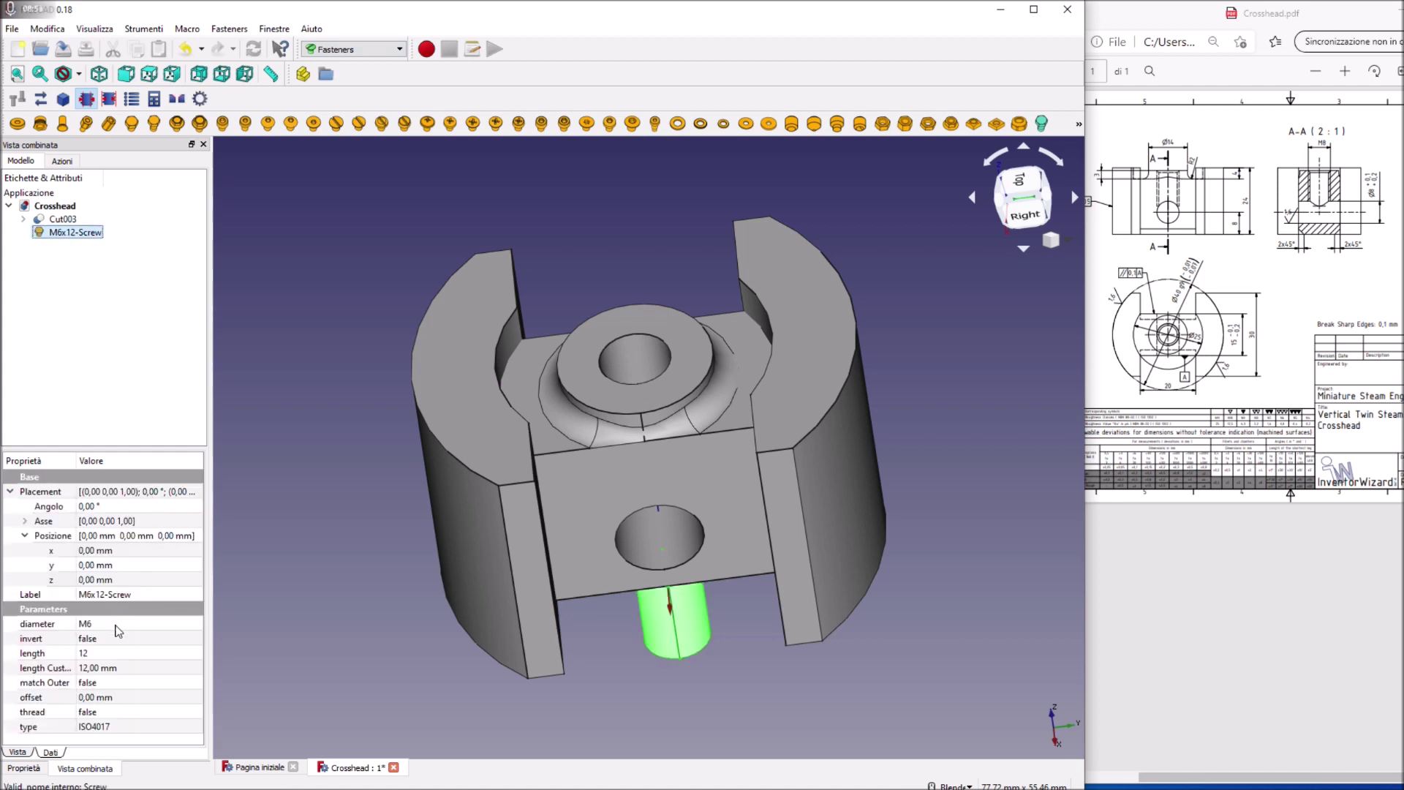
{"action": "left_click", "coordinate": [117, 627]}
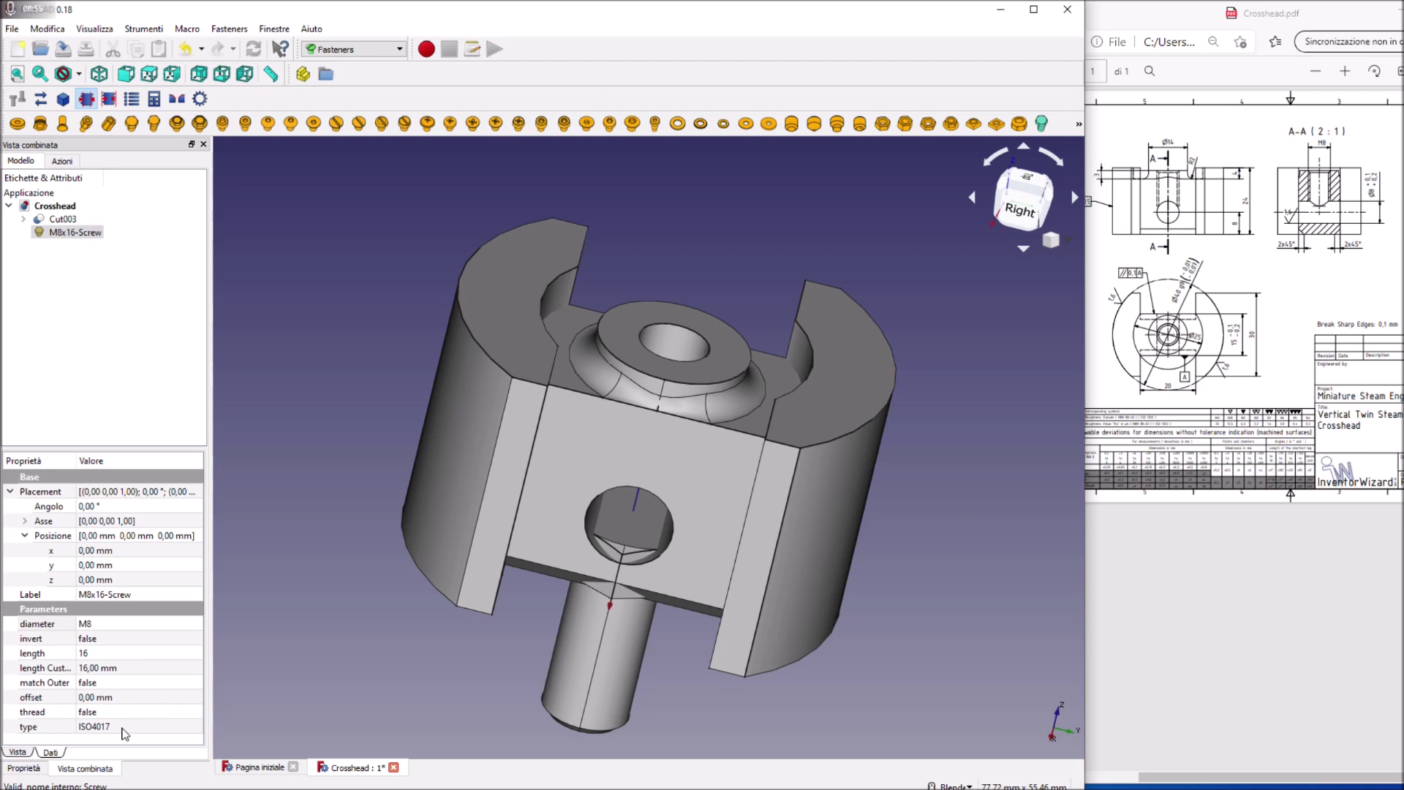
{"action": "left_click", "coordinate": [122, 734]}
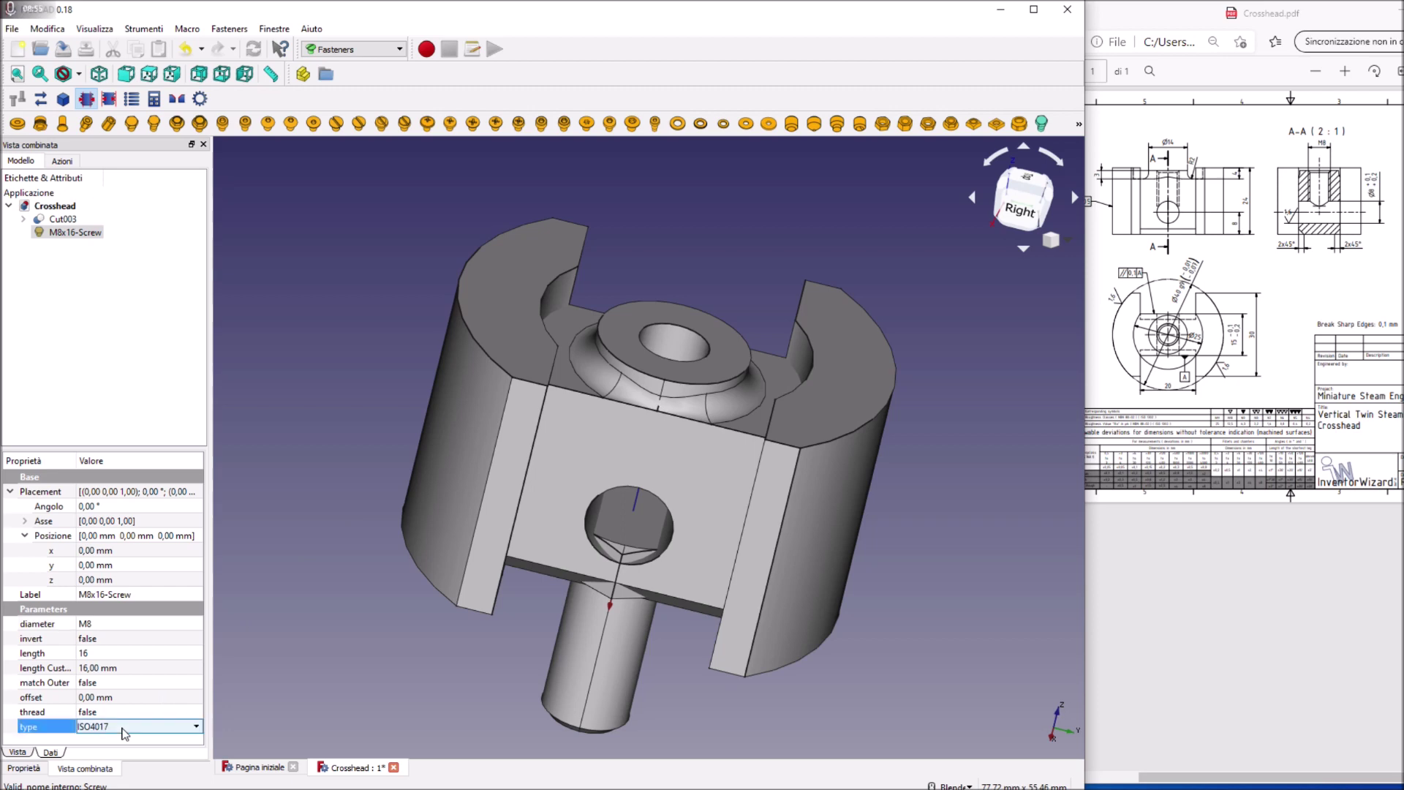
{"action": "left_click", "coordinate": [126, 719]}
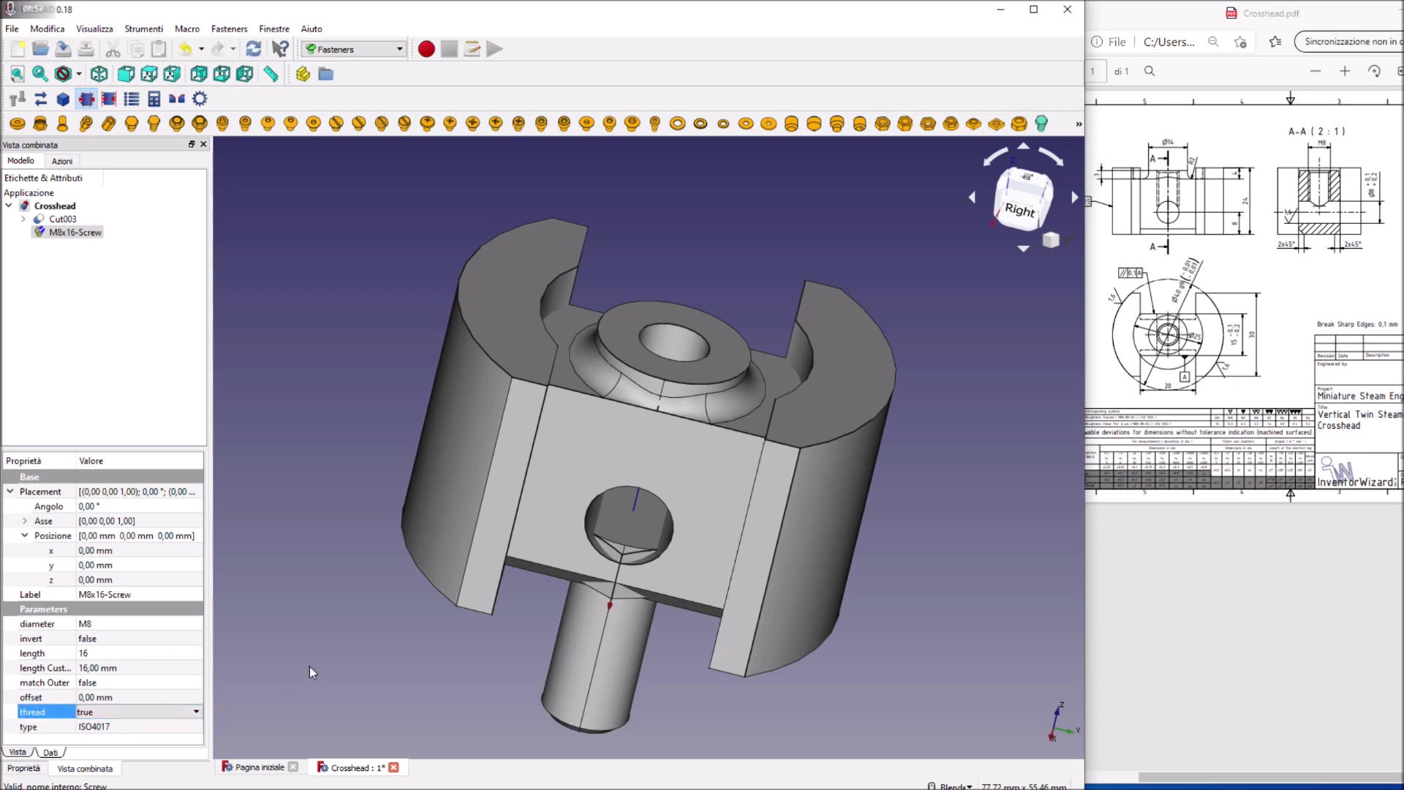
{"action": "left_click", "coordinate": [960, 598]}
Step: Select the vertical hole's top edge and return to the Part workbench
{"action": "middle_click_drag", "start_coordinate": [960, 598], "coordinate": [934, 502]}
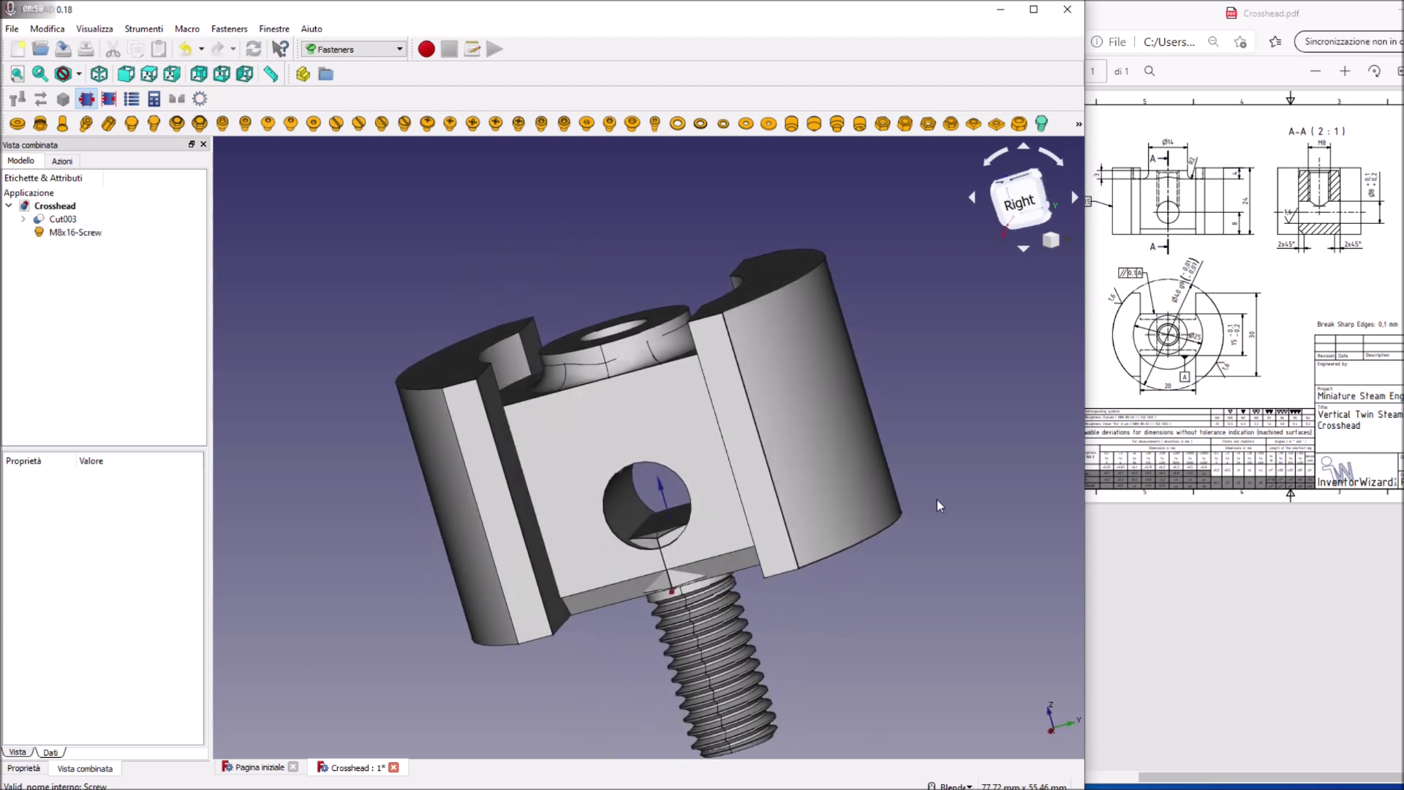
{"action": "middle_click_drag", "start_coordinate": [371, 351], "coordinate": [639, 350]}
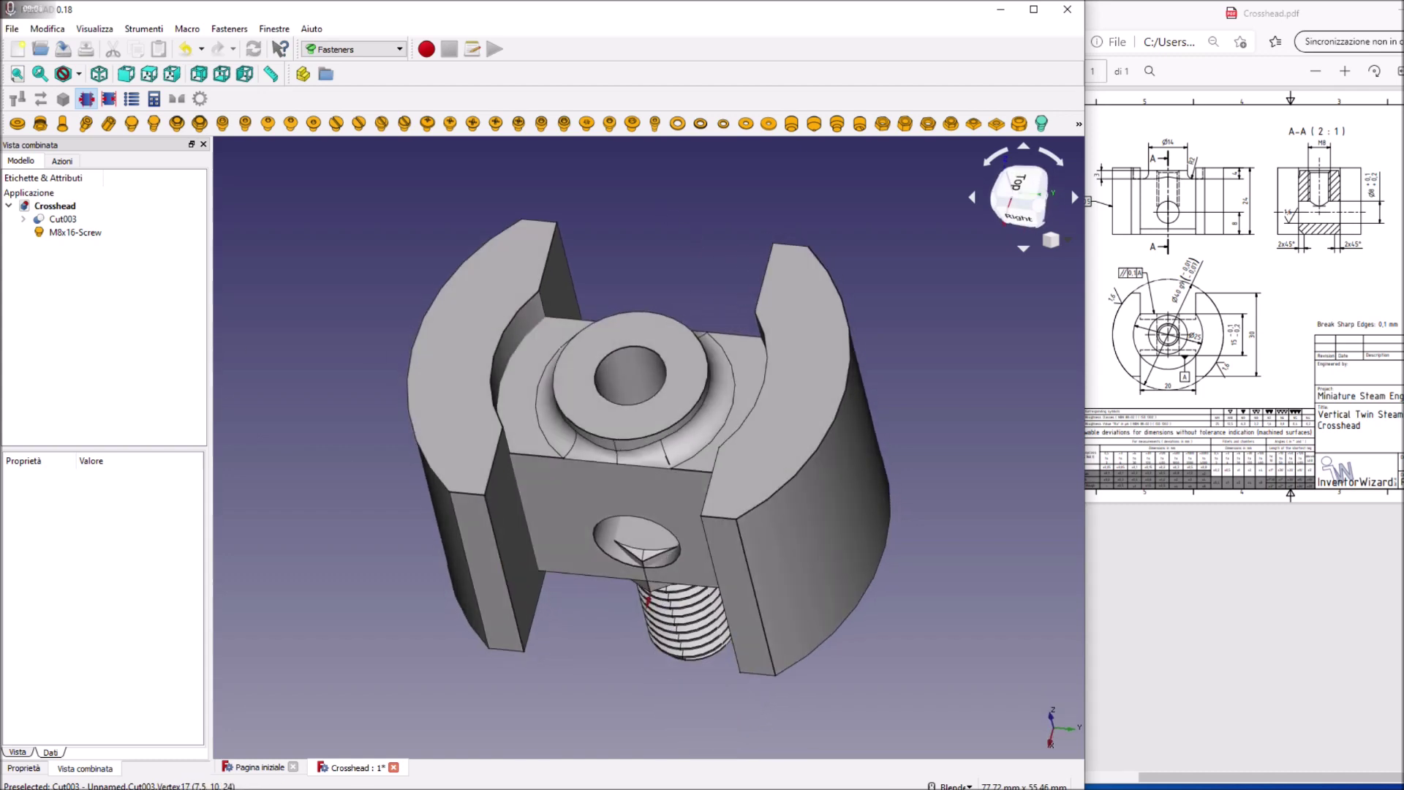
{"action": "left_click", "coordinate": [637, 351]}
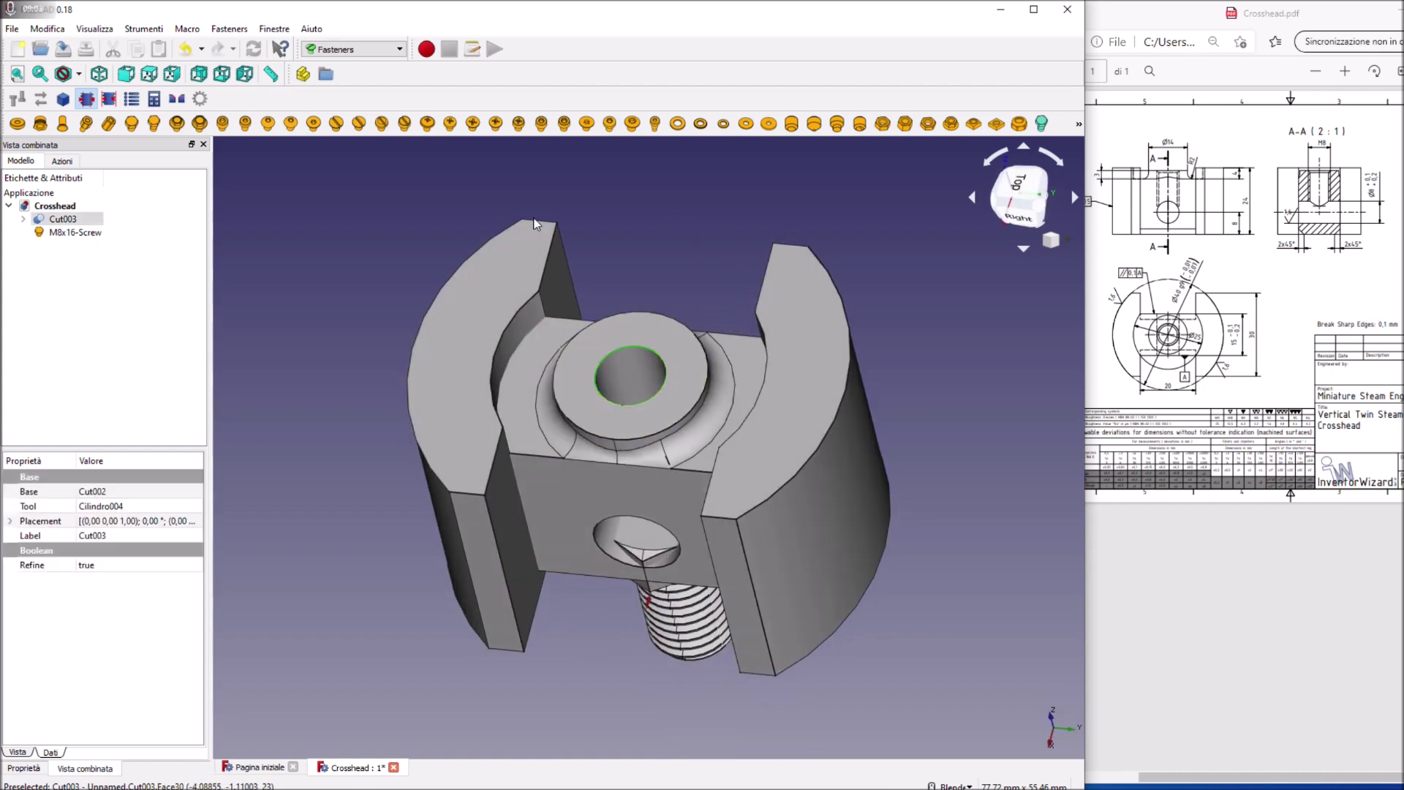
{"action": "left_click", "coordinate": [401, 52]}
{"action": "left_click", "coordinate": [344, 194]}
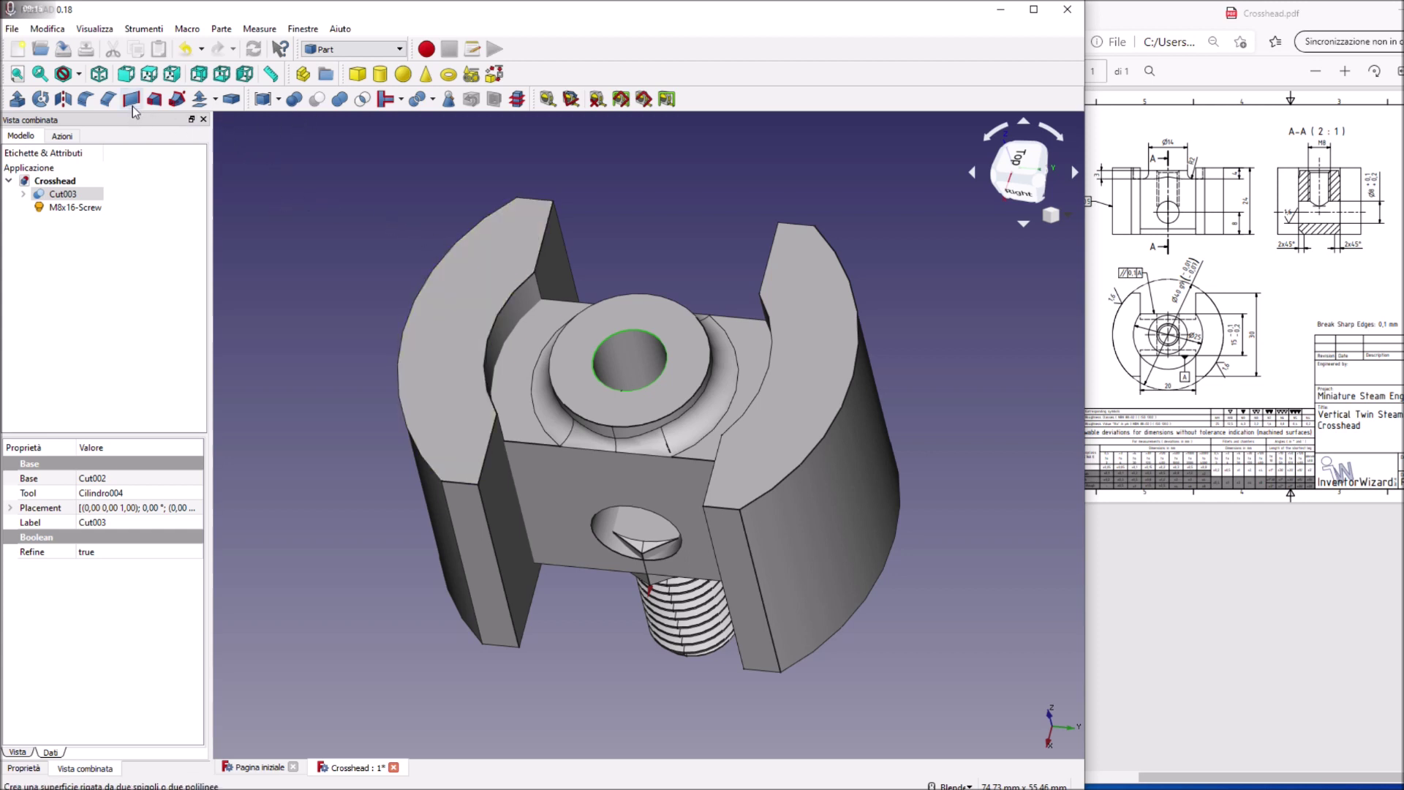
Step: Apply a 1 mm chamfer to the vertical hole's top rim
{"action": "left_click", "coordinate": [109, 99]}
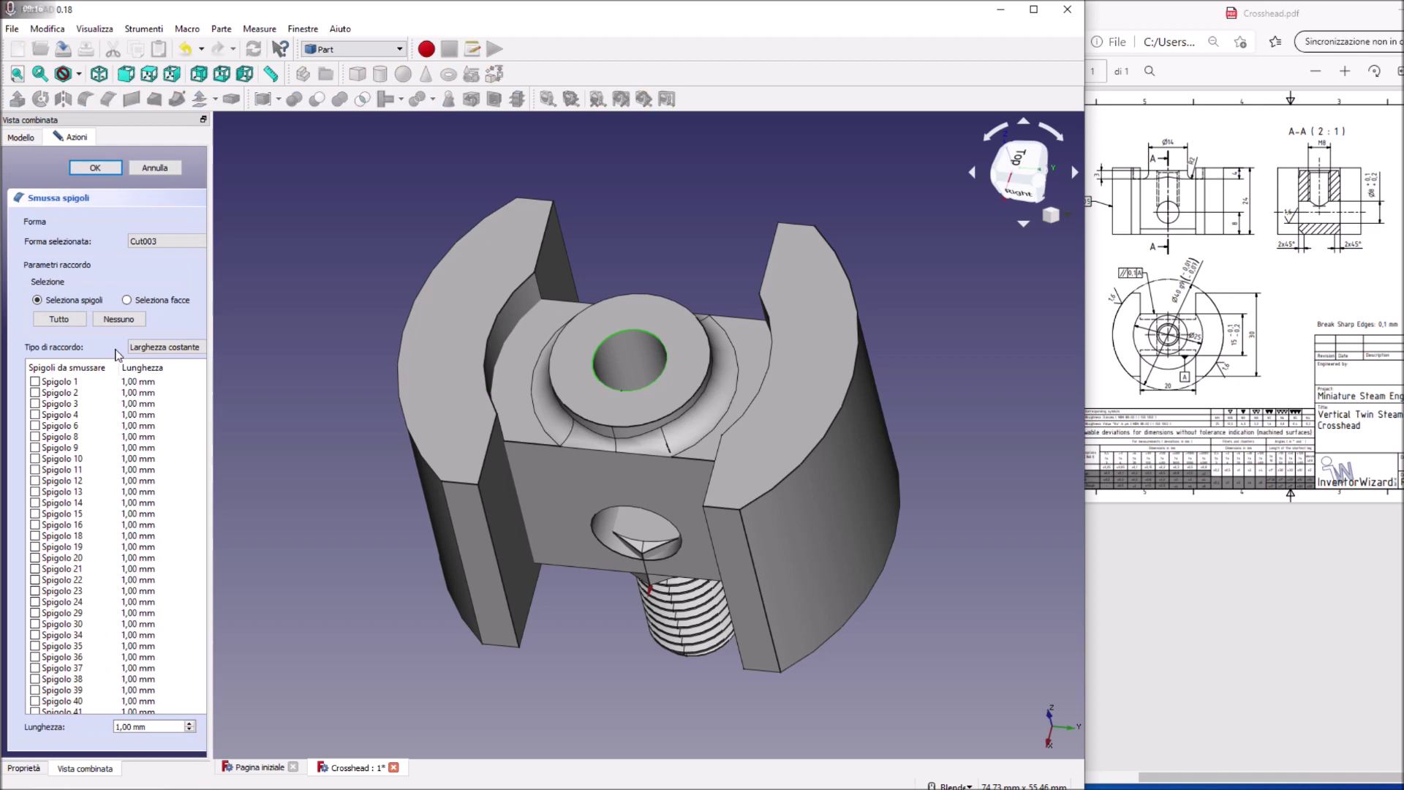
{"action": "left_click", "coordinate": [125, 728]}
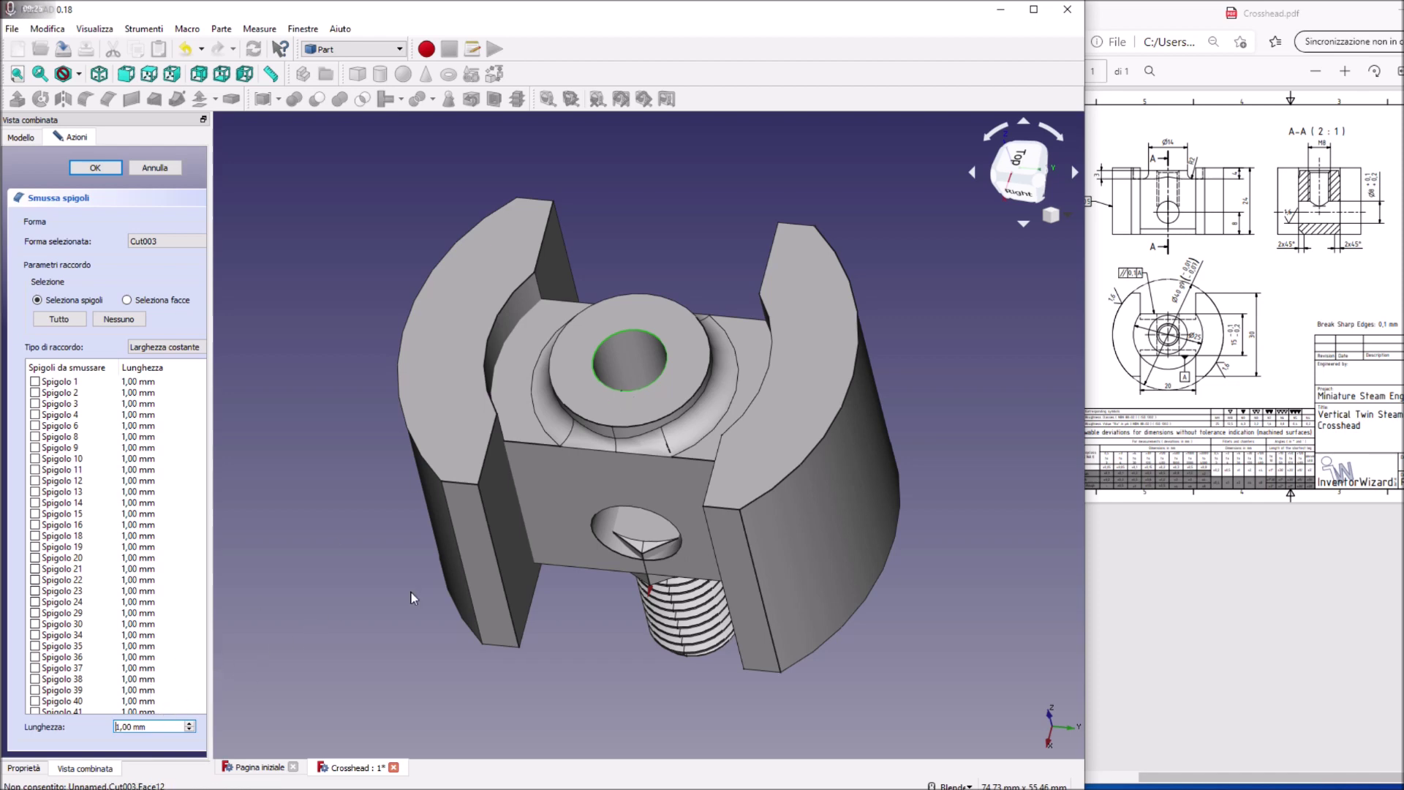
{"action": "left_click", "coordinate": [96, 168]}
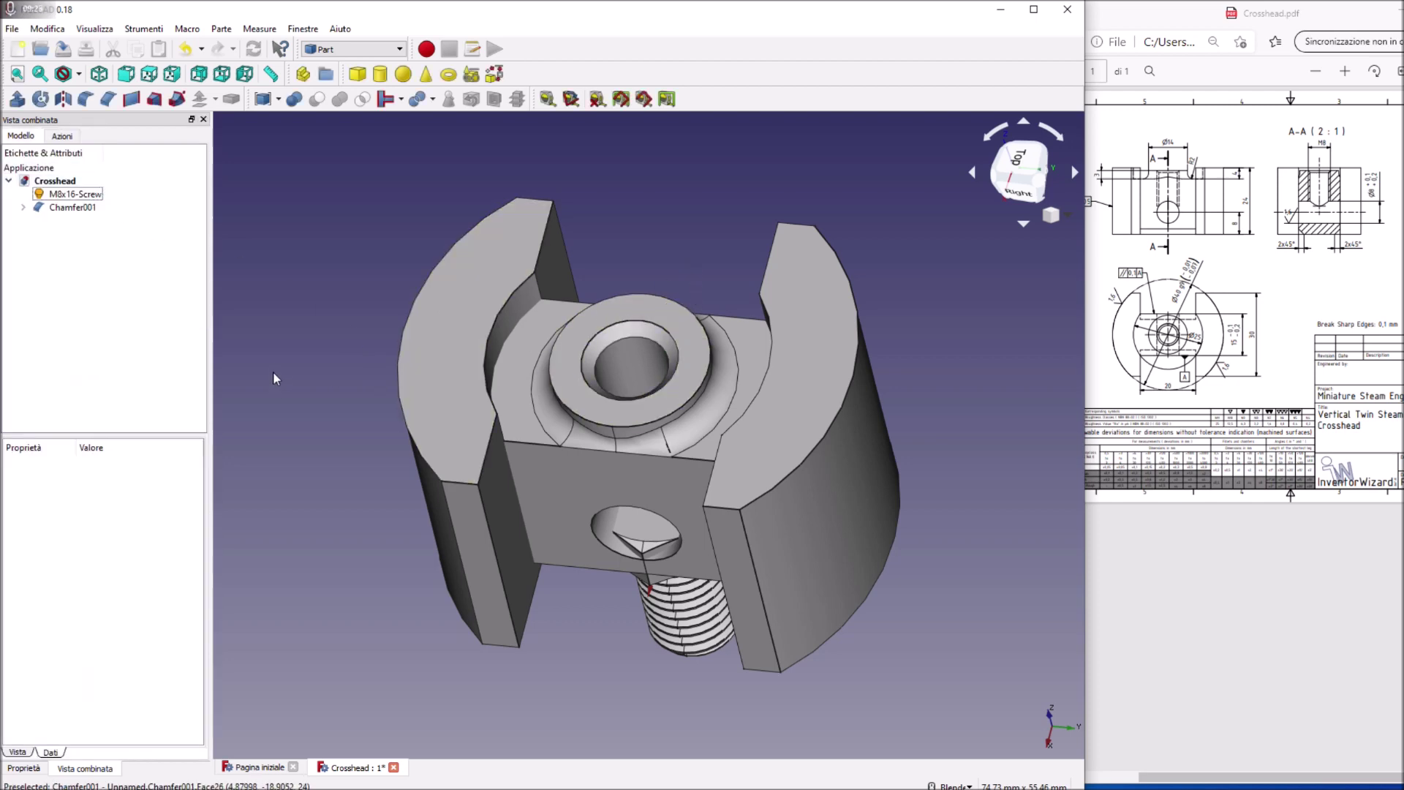
Step: Raise the M8x16 screw's z placement toward the boss hole
{"action": "middle_click_drag", "start_coordinate": [274, 371], "coordinate": [278, 409]}
{"action": "left_click", "coordinate": [76, 194]}
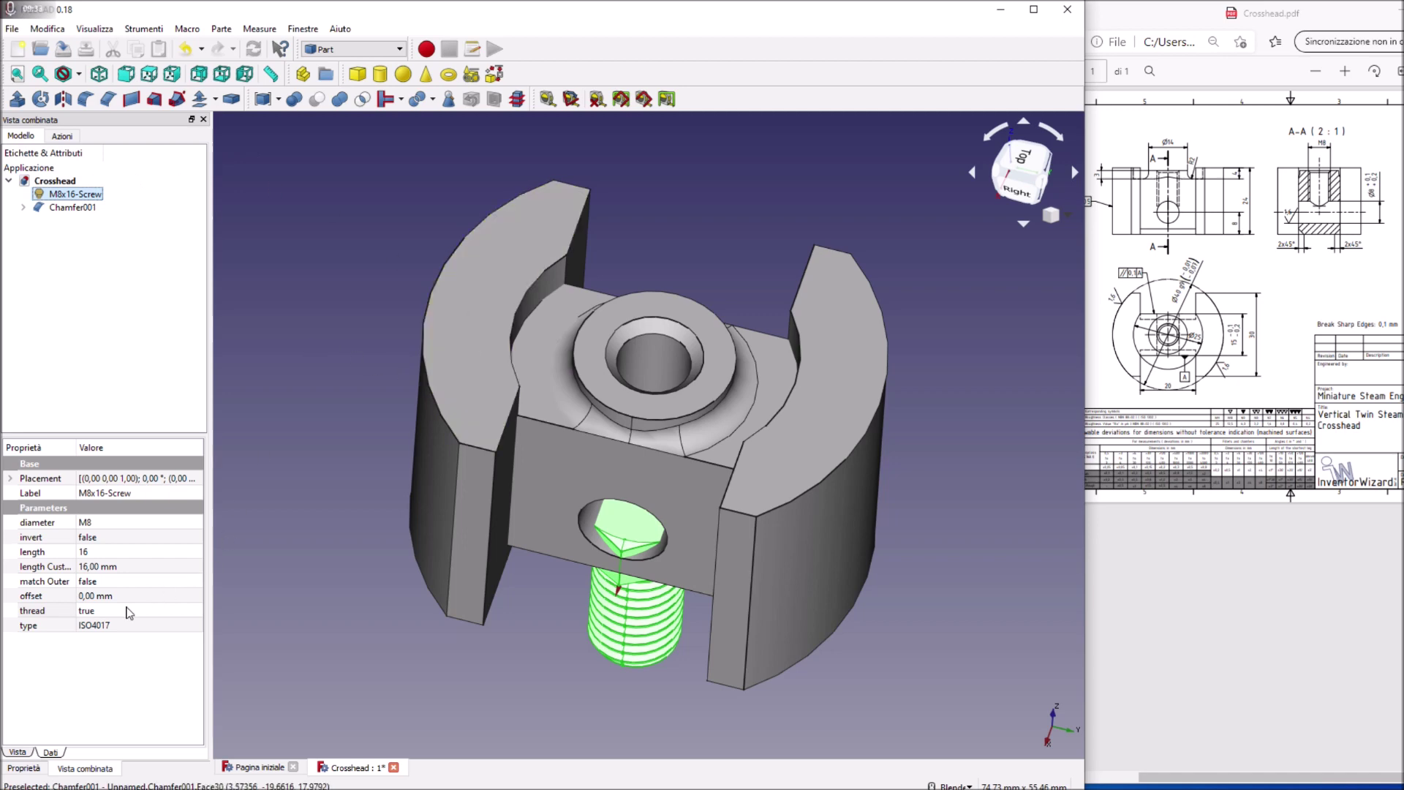
{"action": "left_click", "coordinate": [10, 478]}
{"action": "left_click", "coordinate": [25, 522]}
{"action": "left_click", "coordinate": [89, 566]}
{"action": "scroll", "coordinate": [91, 565], "scroll_direction": "up", "scroll_amount": 5}
{"action": "scroll", "coordinate": [91, 565], "scroll_direction": "up", "scroll_amount": 5}
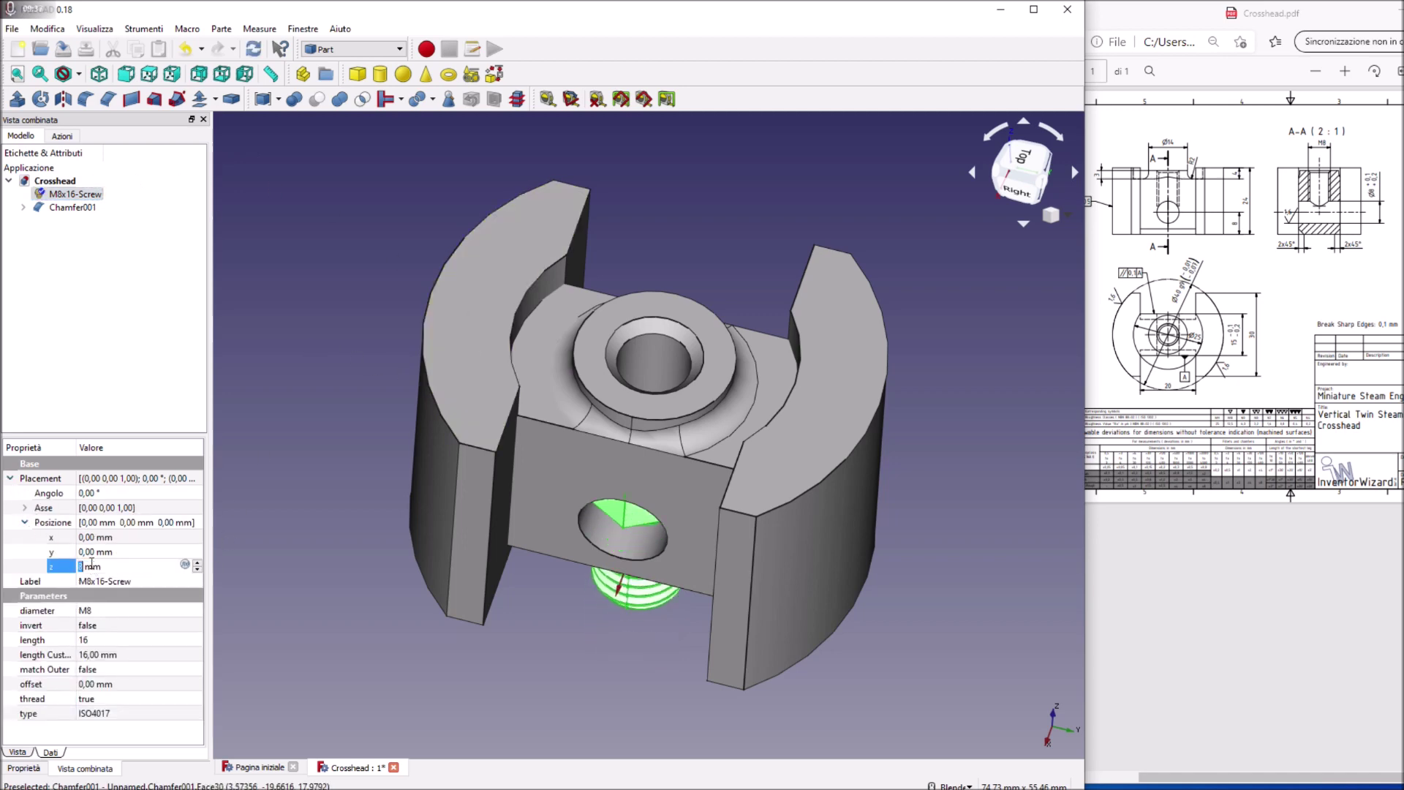
{"action": "scroll", "coordinate": [90, 564], "scroll_direction": "up", "scroll_amount": 5}
{"action": "scroll", "coordinate": [91, 565], "scroll_direction": "up", "scroll_amount": 5}
{"action": "scroll", "coordinate": [90, 564], "scroll_direction": "up", "scroll_amount": 3}
{"action": "scroll", "coordinate": [91, 565], "scroll_direction": "up", "scroll_amount": 2}
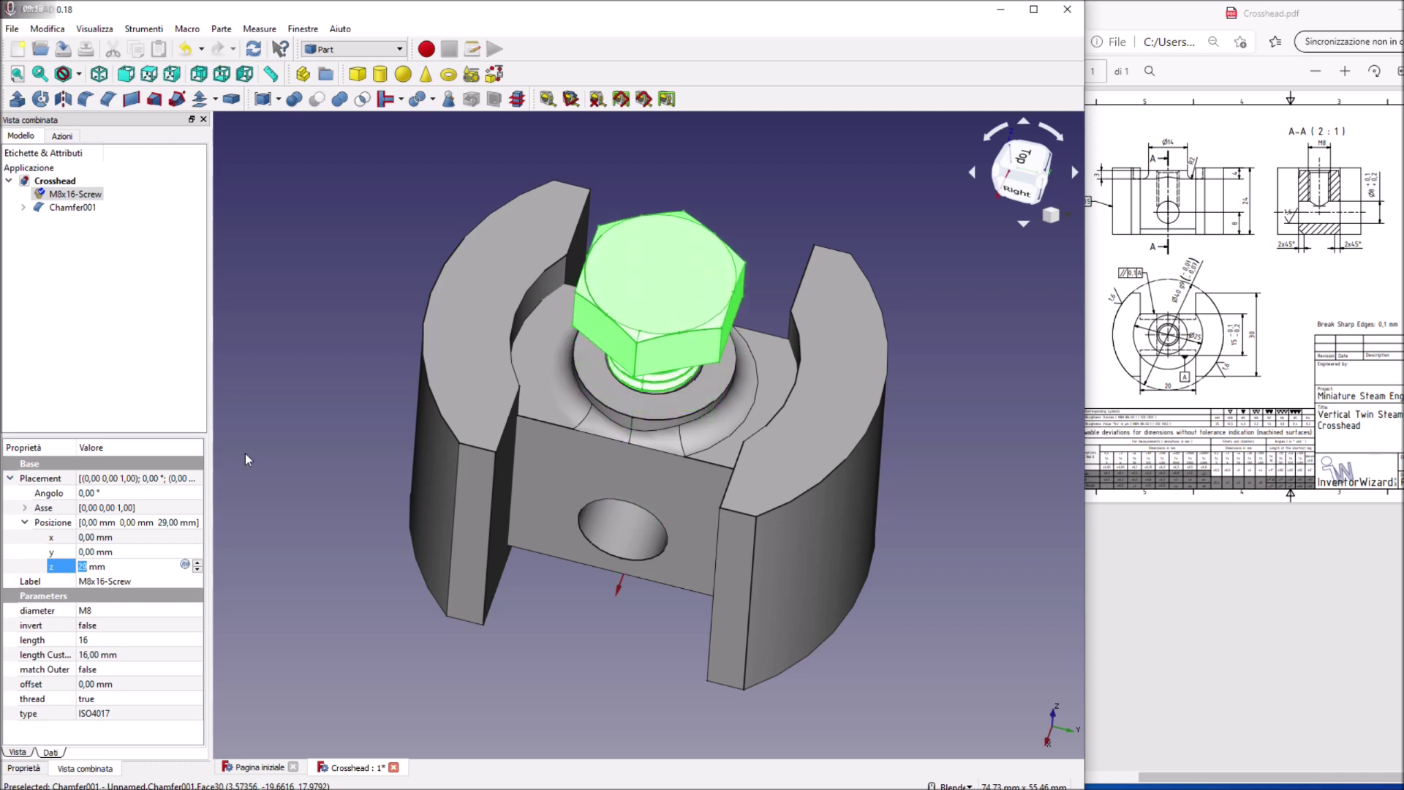
{"action": "middle_click_drag", "start_coordinate": [332, 460], "coordinate": [512, 439]}
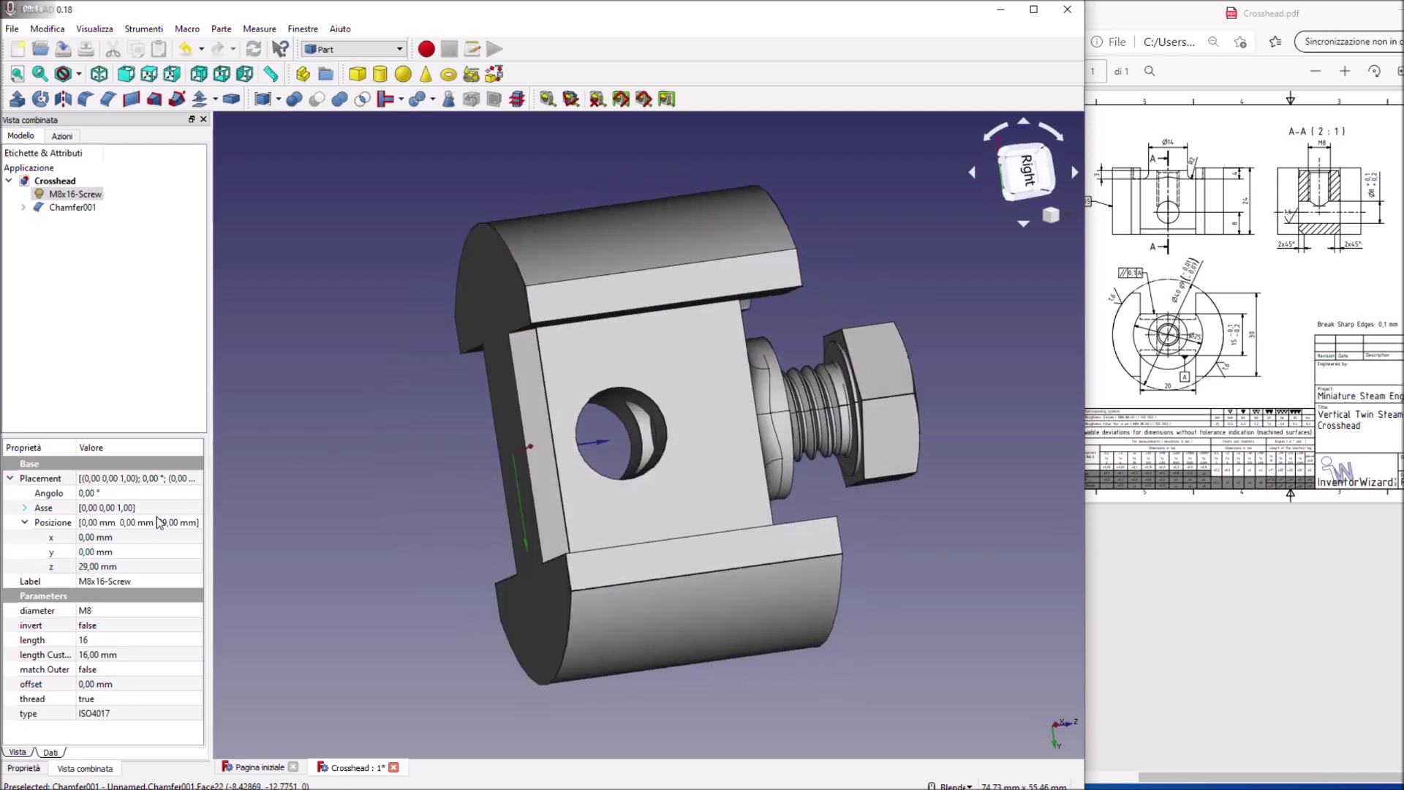
{"action": "left_click", "coordinate": [94, 568]}
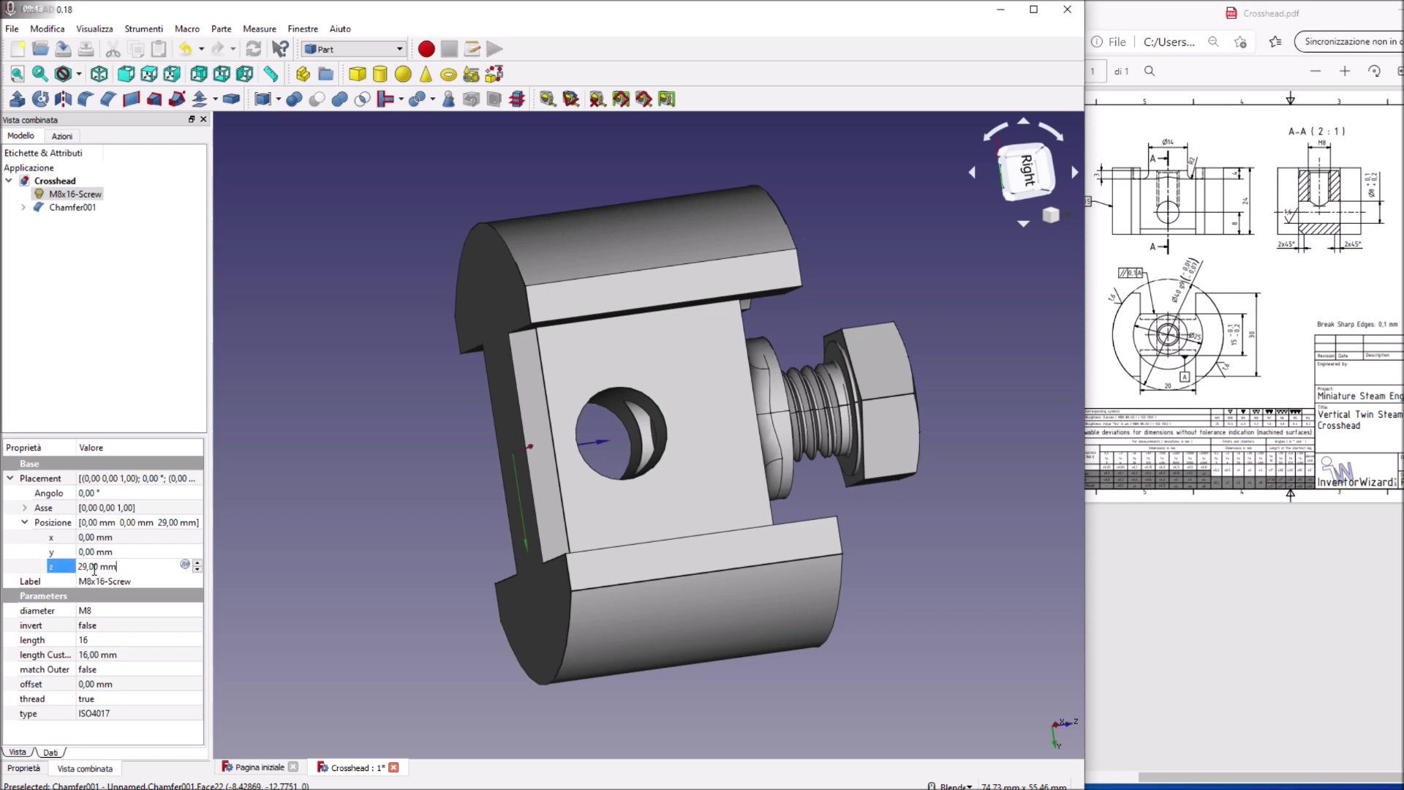
{"action": "scroll", "coordinate": [94, 568], "scroll_direction": "down", "scroll_amount": 1}
{"action": "scroll", "coordinate": [93, 568], "scroll_direction": "down", "scroll_amount": 1}
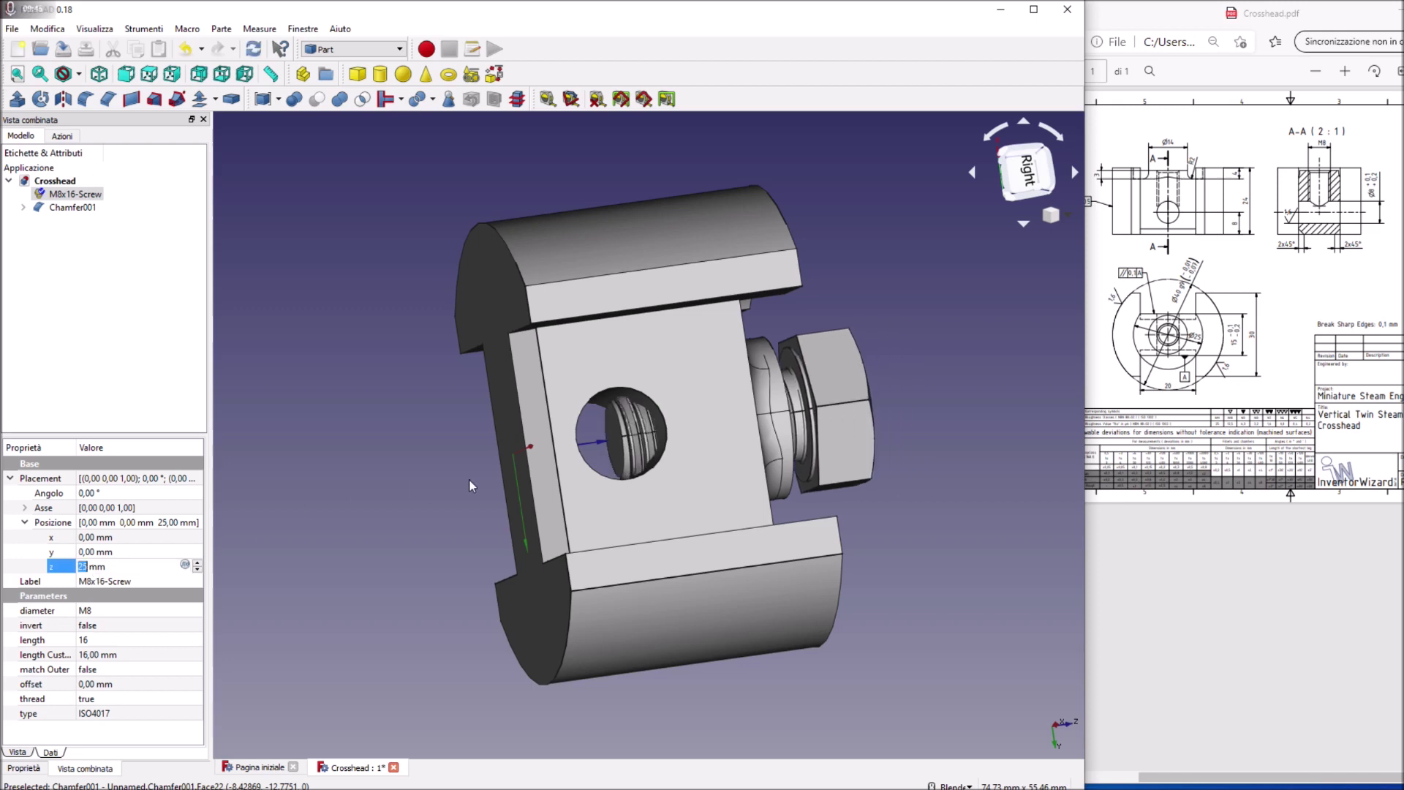
{"action": "middle_click_drag", "start_coordinate": [472, 485], "coordinate": [659, 335]}
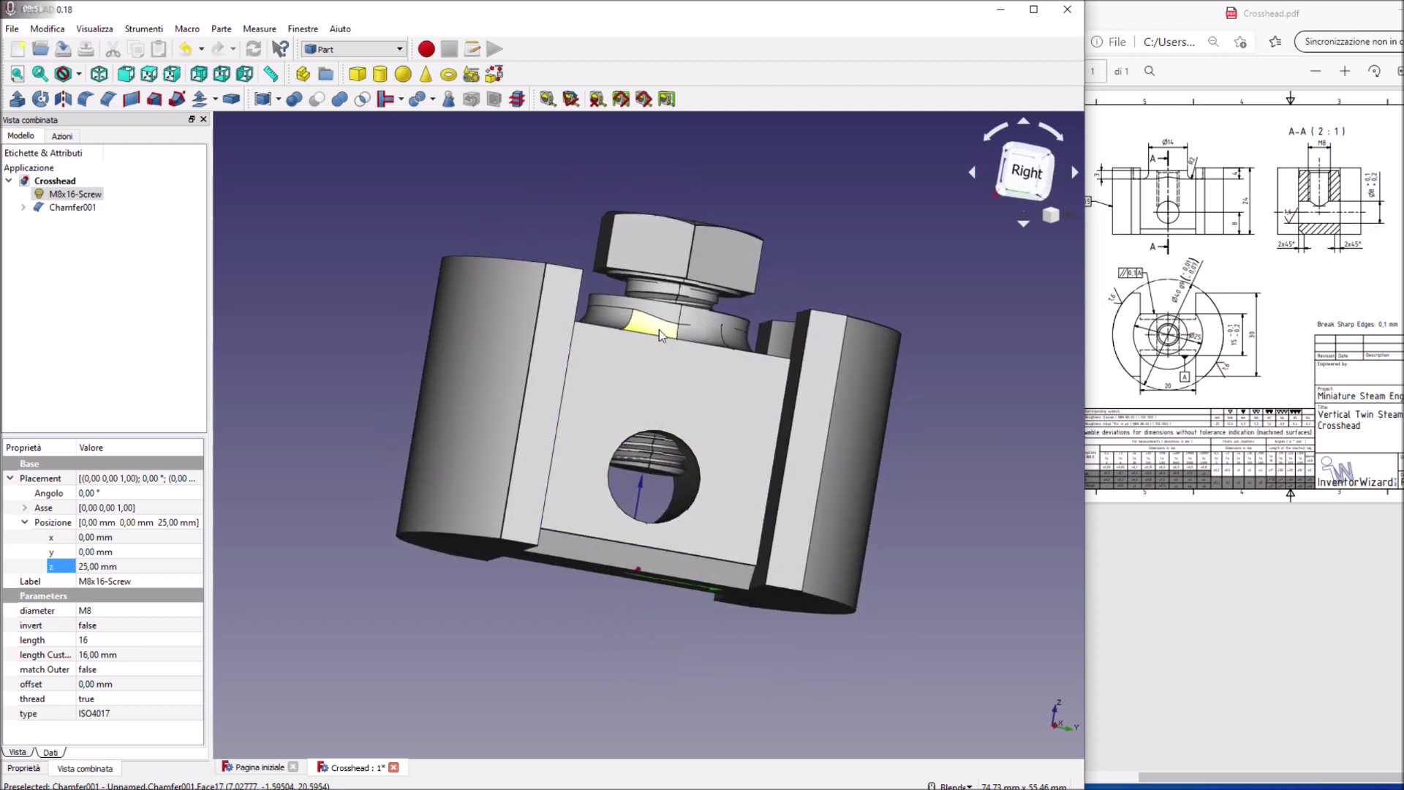
Step: Change the screw length to the standard 20, making it M8x20
{"action": "left_click", "coordinate": [101, 655]}
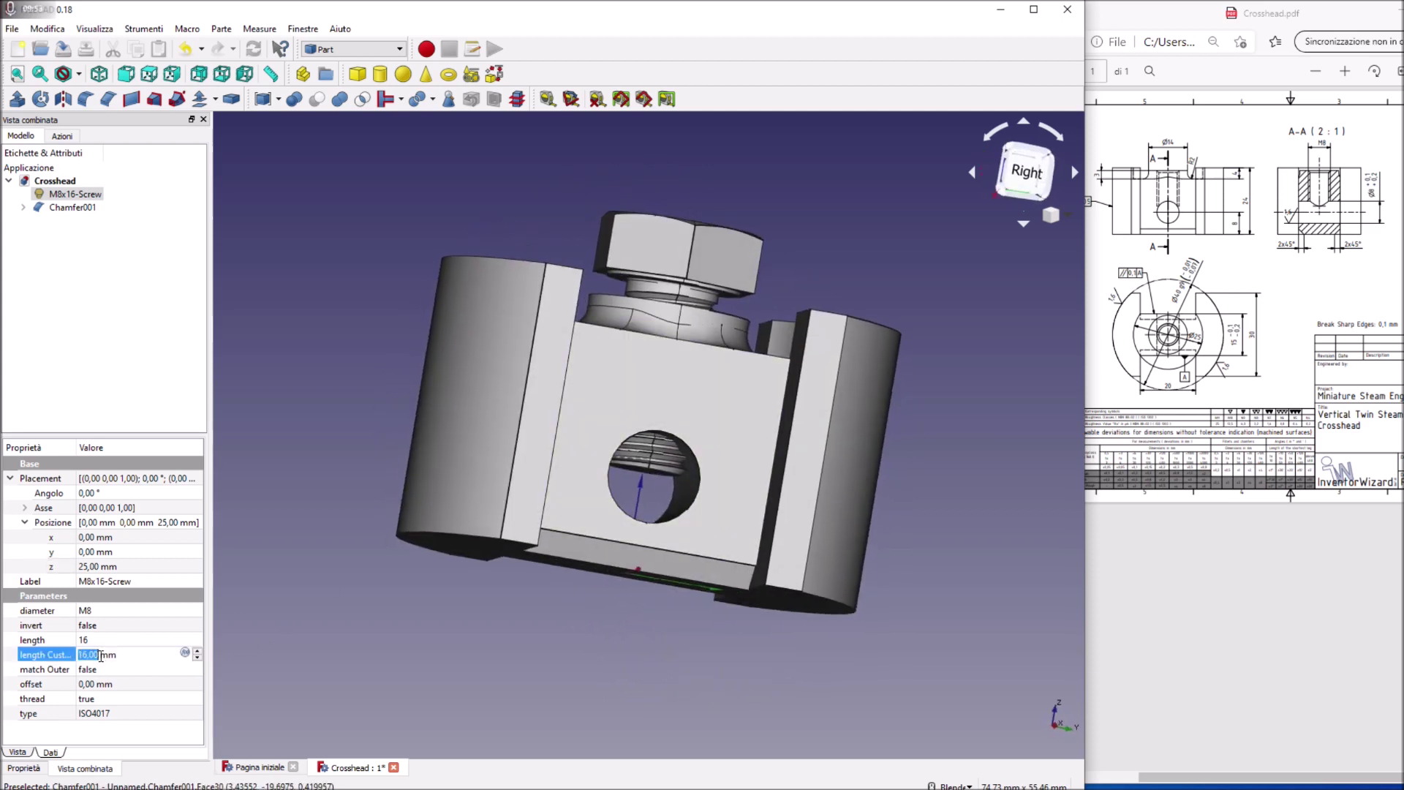
{"action": "type", "text": "17"}
{"action": "left_click", "coordinate": [104, 640]}
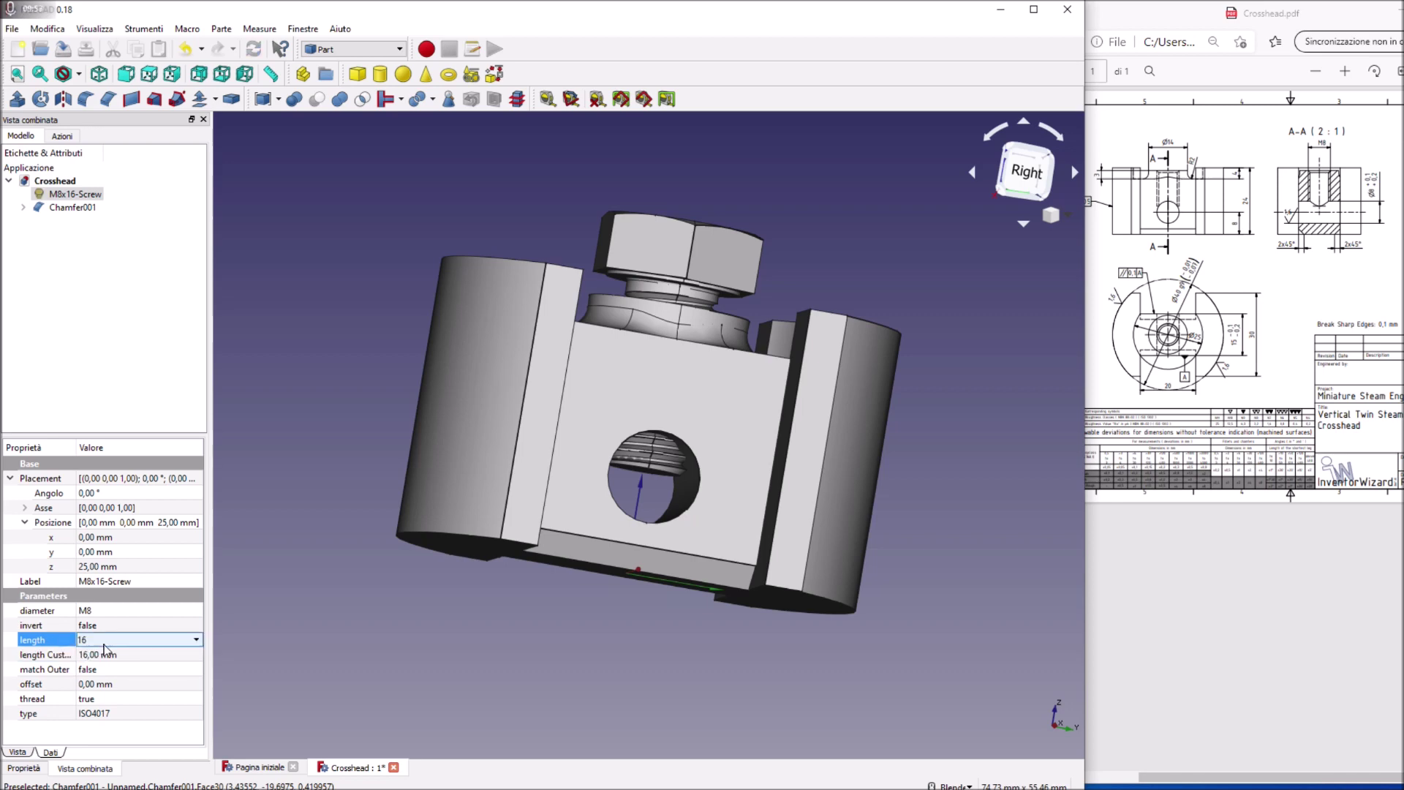
{"action": "left_click", "coordinate": [103, 667]}
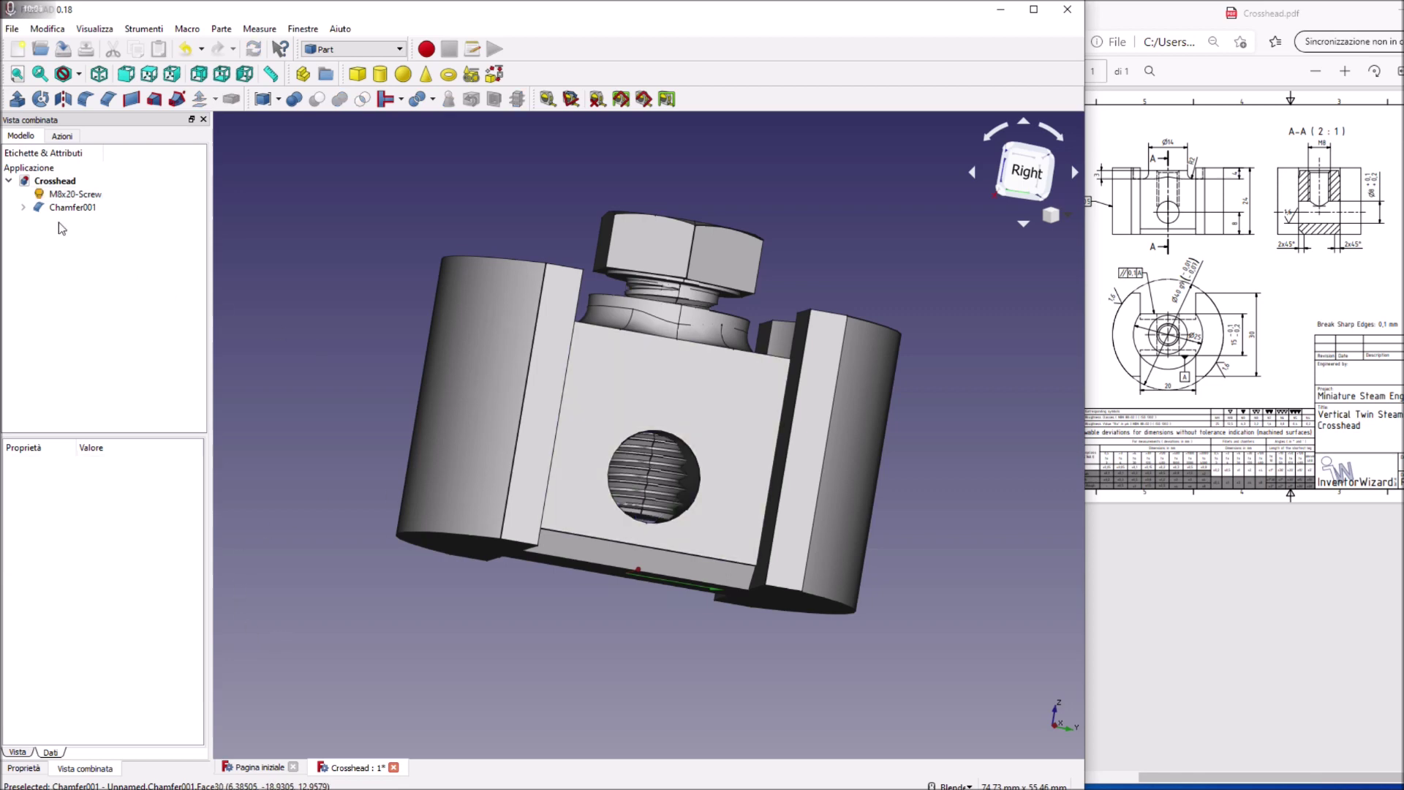
Step: Set the M8x20 screw's z position to 28 mm
{"action": "left_click", "coordinate": [74, 194]}
{"action": "mouse_move", "coordinate": [412, 256]}
{"action": "middle_mouse_down"}
{"action": "mouse_move", "coordinate": [431, 267]}
{"action": "mouse_move", "coordinate": [313, 315]}
{"action": "middle_mouse_up"}
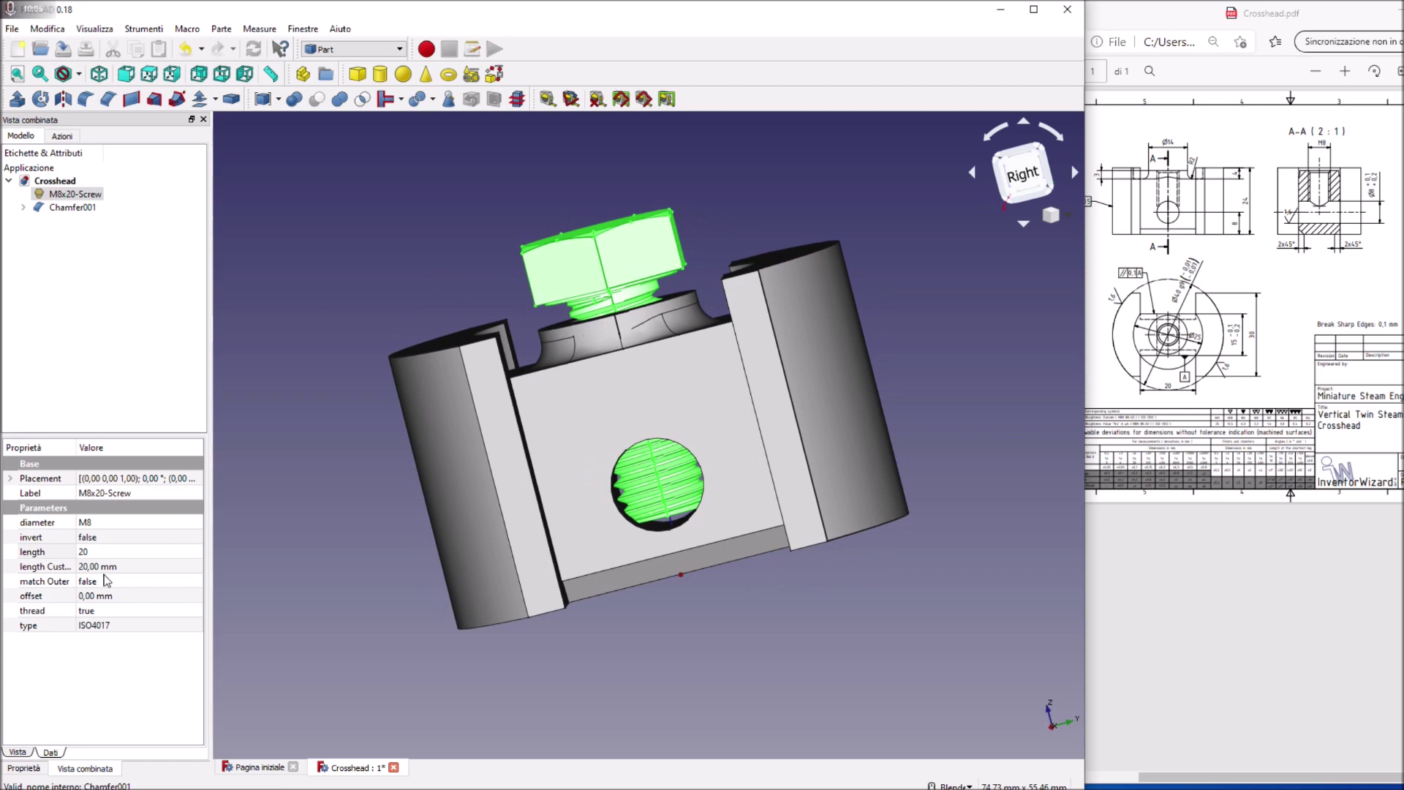
{"action": "left_click", "coordinate": [9, 479]}
{"action": "left_click", "coordinate": [26, 522]}
{"action": "left_click", "coordinate": [90, 566]}
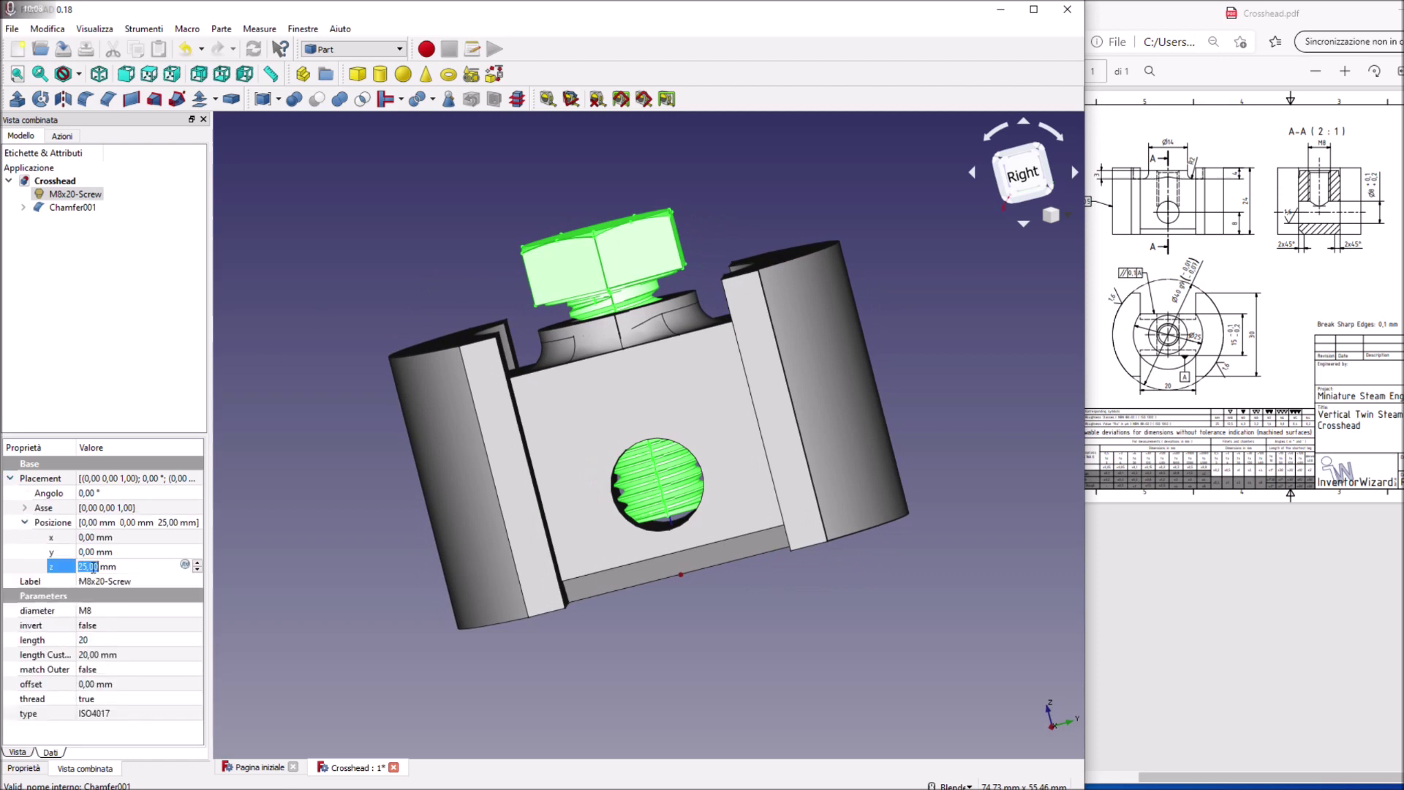
{"action": "scroll", "coordinate": [93, 567], "scroll_direction": "up", "scroll_amount": 2}
{"action": "scroll", "coordinate": [93, 567], "scroll_direction": "up", "scroll_amount": 1}
{"action": "mouse_move", "coordinate": [790, 409]}
{"action": "middle_mouse_down"}
{"action": "mouse_move", "coordinate": [702, 548]}
{"action": "mouse_move", "coordinate": [809, 448]}
{"action": "middle_mouse_up"}
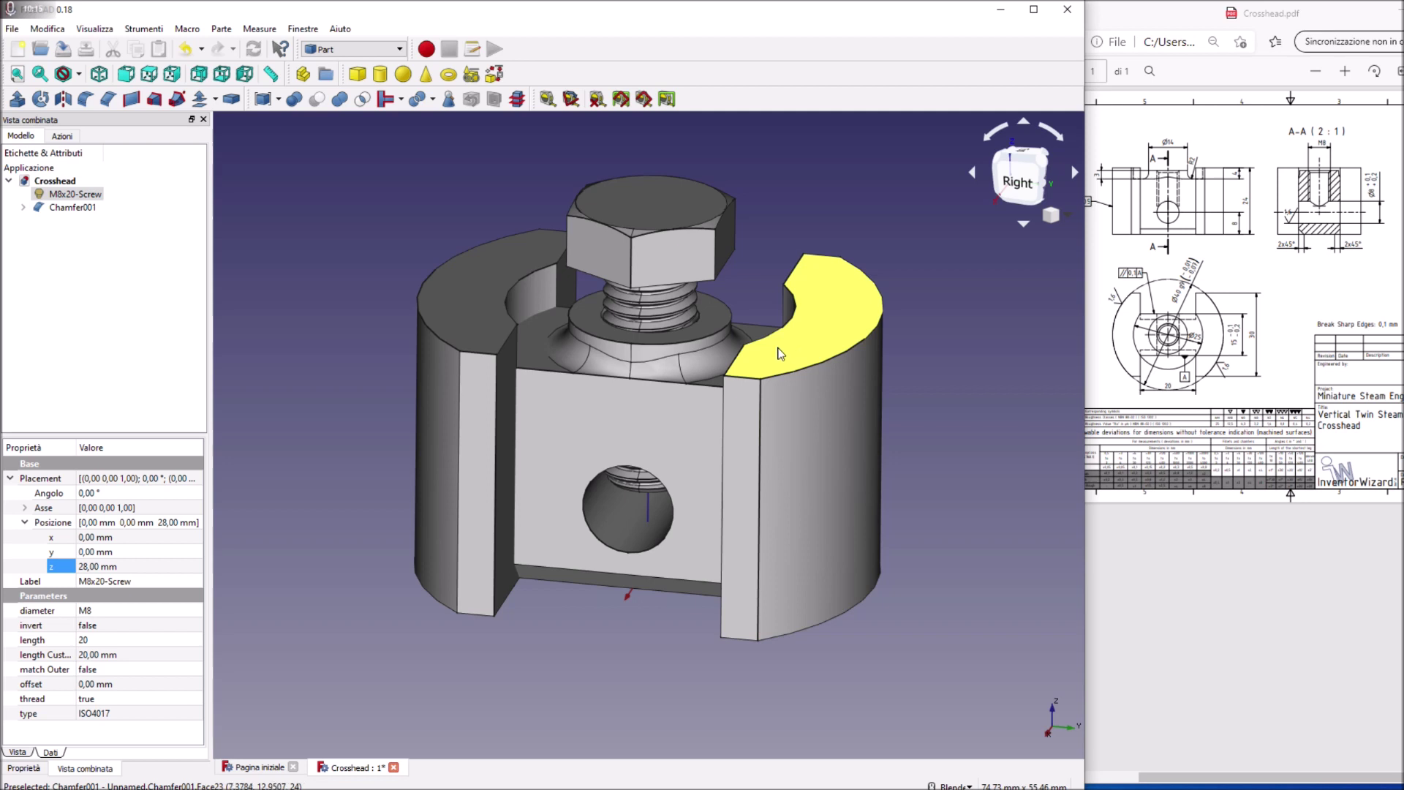
Step: Cut the M8x20 screw from Chamfer001 to form the threaded hole, then save
{"action": "left_click", "coordinate": [487, 305]}
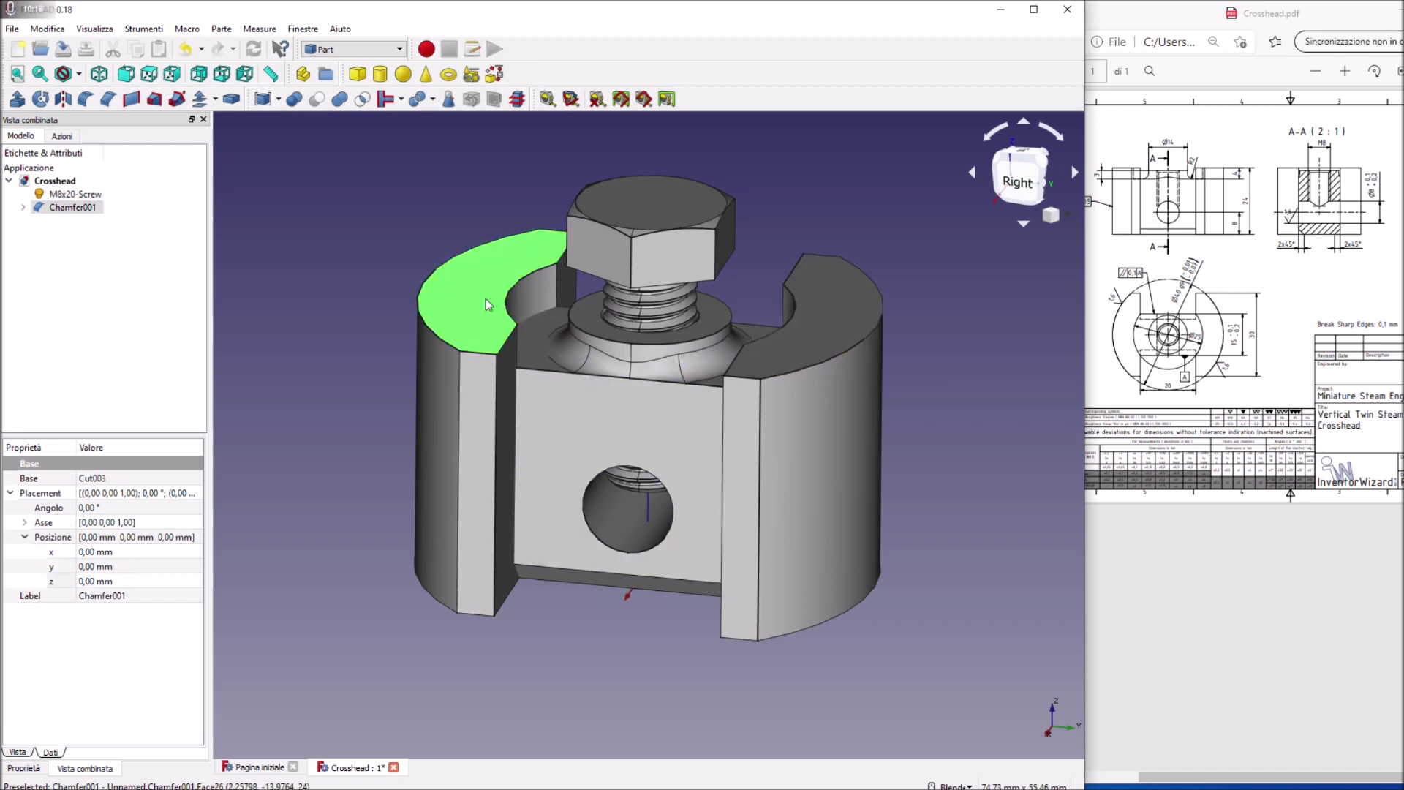
{"action": "left_click", "coordinate": [623, 218], "text": "ctrl"}
{"action": "left_click", "coordinate": [317, 99]}
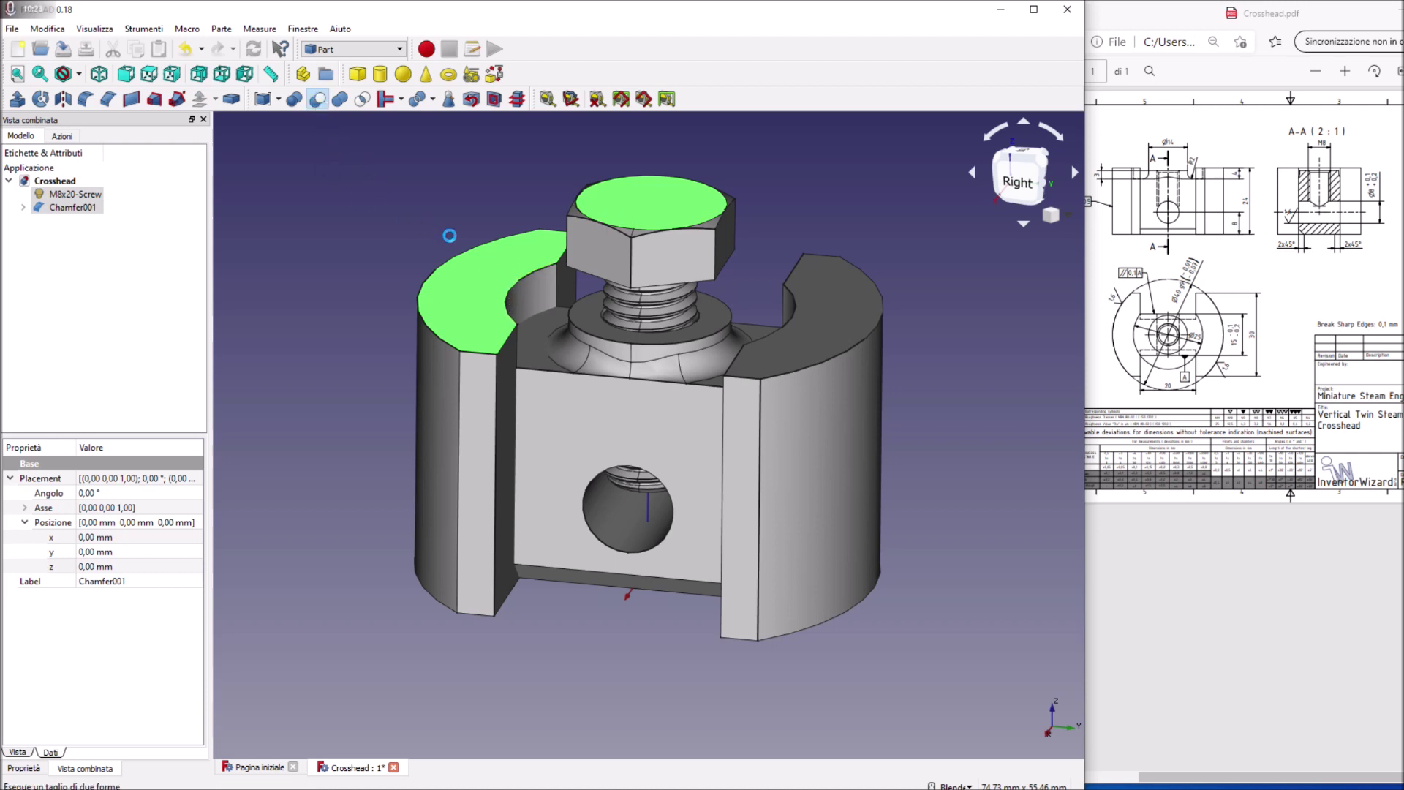
{"action": "left_click", "coordinate": [61, 53]}
Step: Orbit around the crosshead and select its outer arc edges, including the hole rim
{"action": "mouse_move", "coordinate": [907, 304]}
{"action": "middle_mouse_down"}
{"action": "mouse_move", "coordinate": [929, 273]}
{"action": "mouse_move", "coordinate": [624, 416]}
{"action": "middle_mouse_up"}
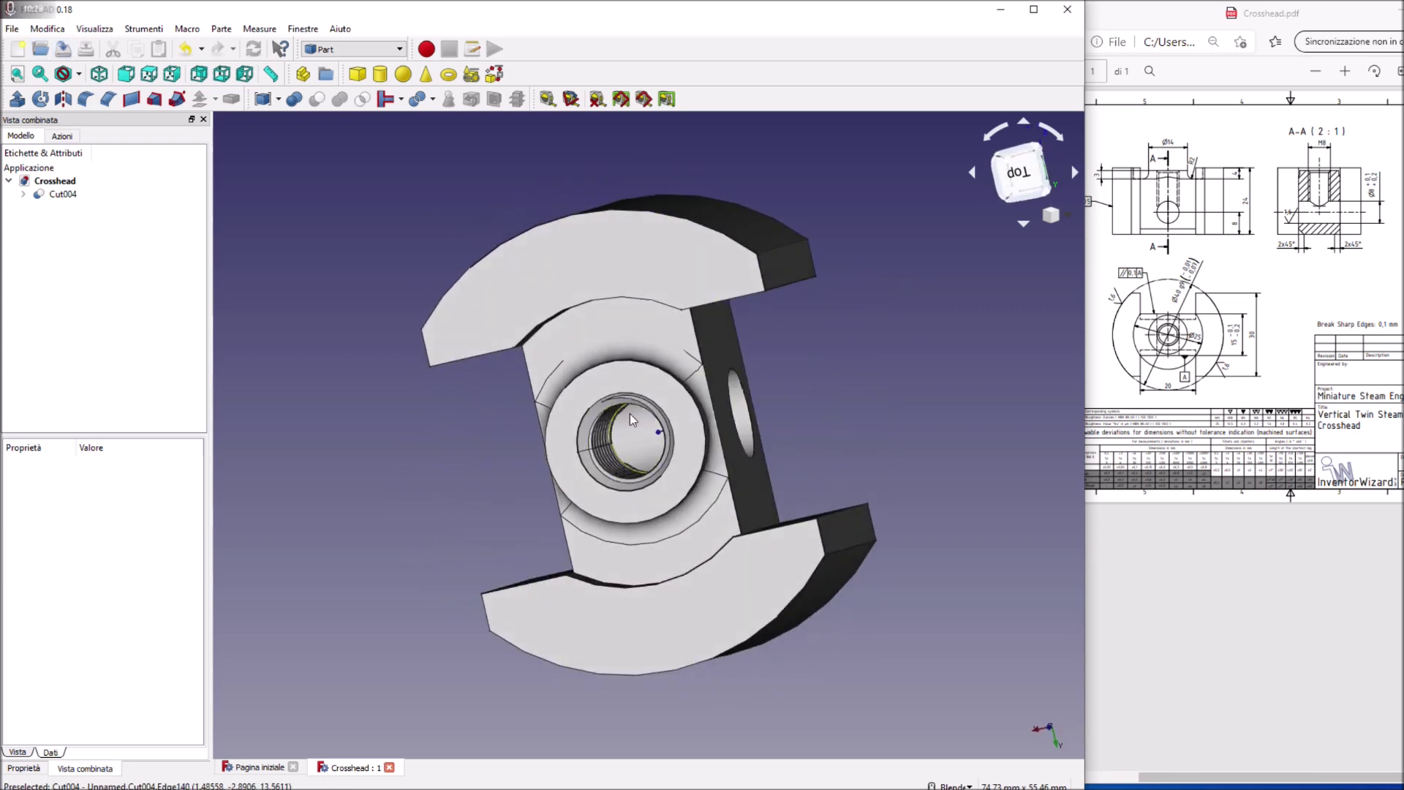
{"action": "mouse_move", "coordinate": [793, 461]}
{"action": "middle_mouse_down"}
{"action": "mouse_move", "coordinate": [523, 532]}
{"action": "mouse_move", "coordinate": [502, 394]}
{"action": "mouse_move", "coordinate": [870, 446]}
{"action": "mouse_move", "coordinate": [857, 507]}
{"action": "middle_mouse_up"}
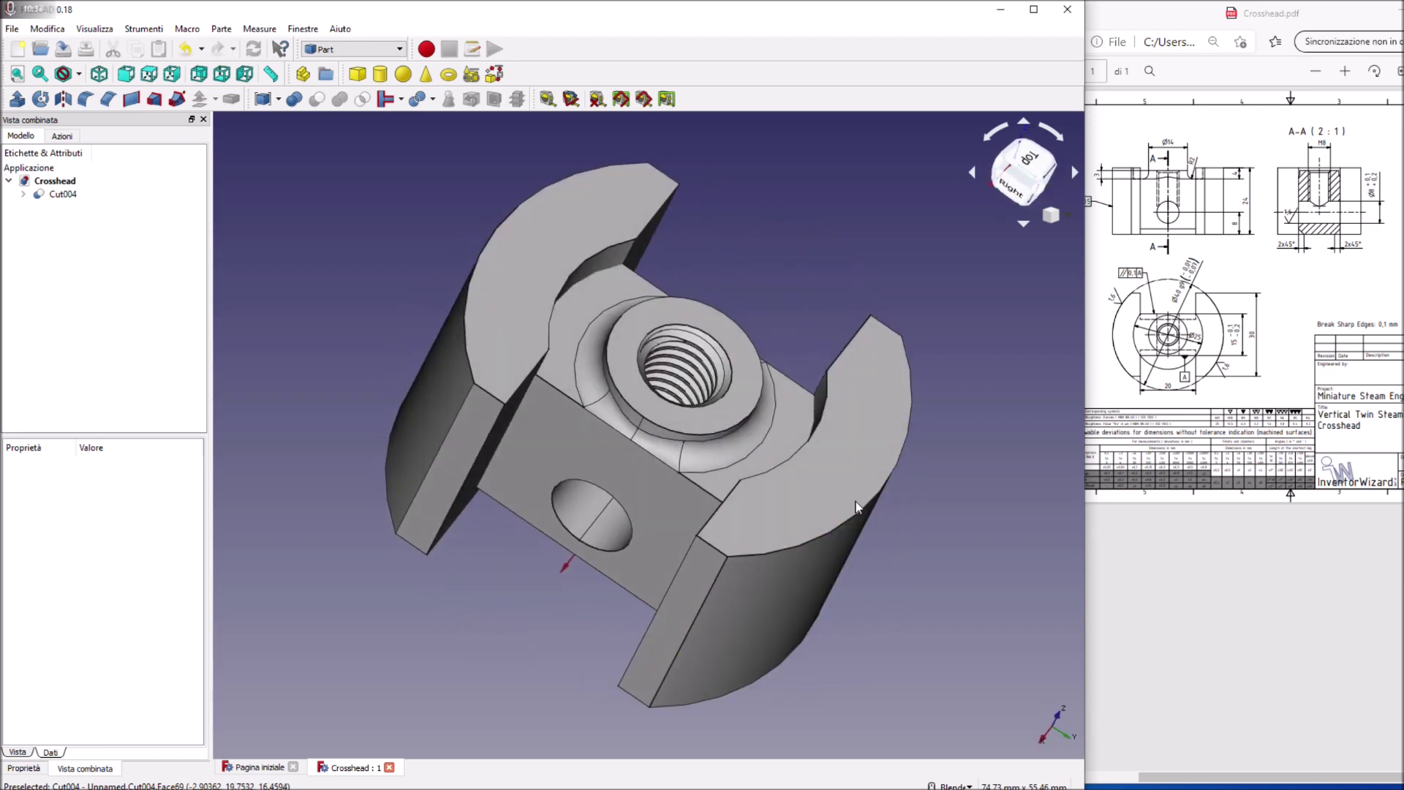
{"action": "left_click", "coordinate": [748, 428]}
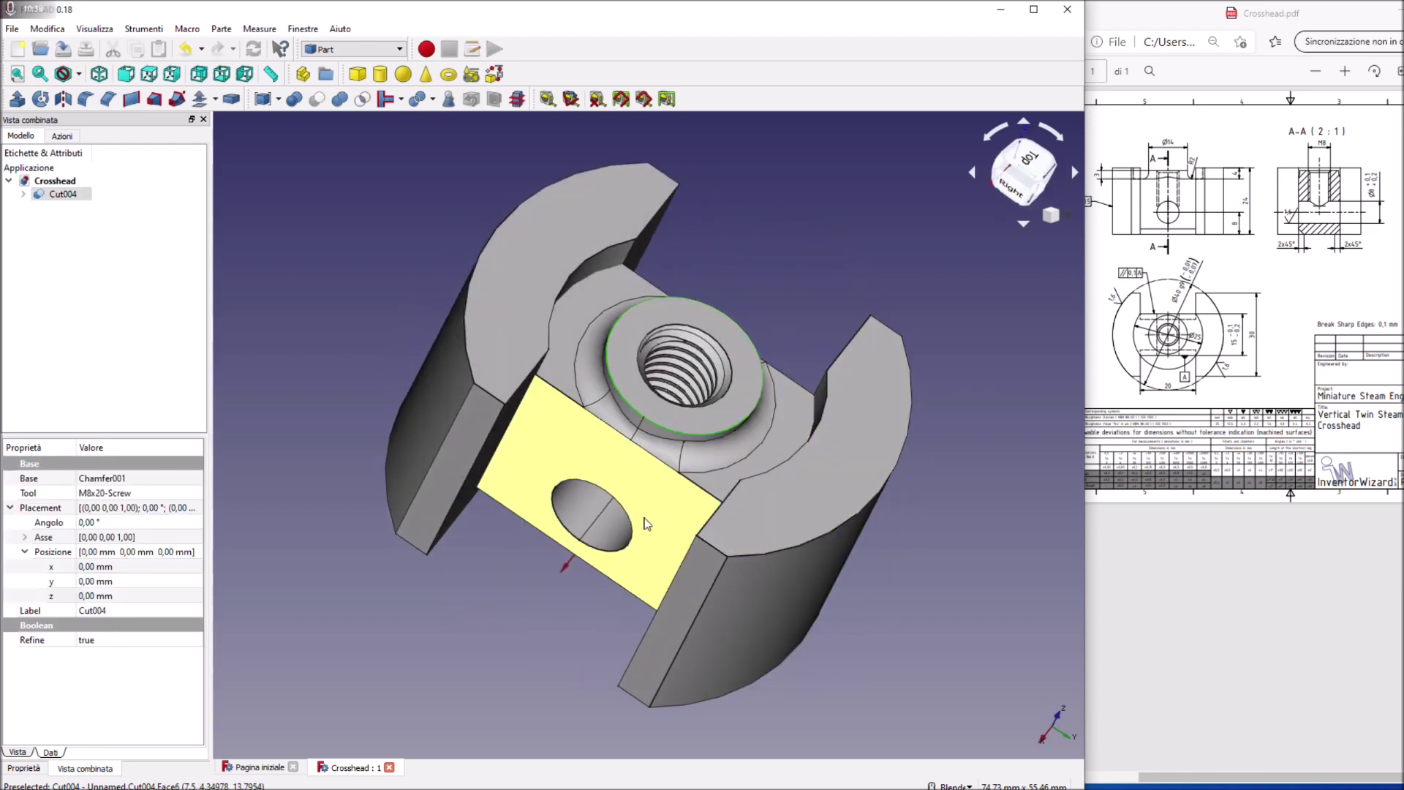
{"action": "mouse_move", "coordinate": [488, 587]}
{"action": "middle_mouse_down"}
{"action": "mouse_move", "coordinate": [512, 570]}
{"action": "mouse_move", "coordinate": [674, 580]}
{"action": "middle_mouse_up"}
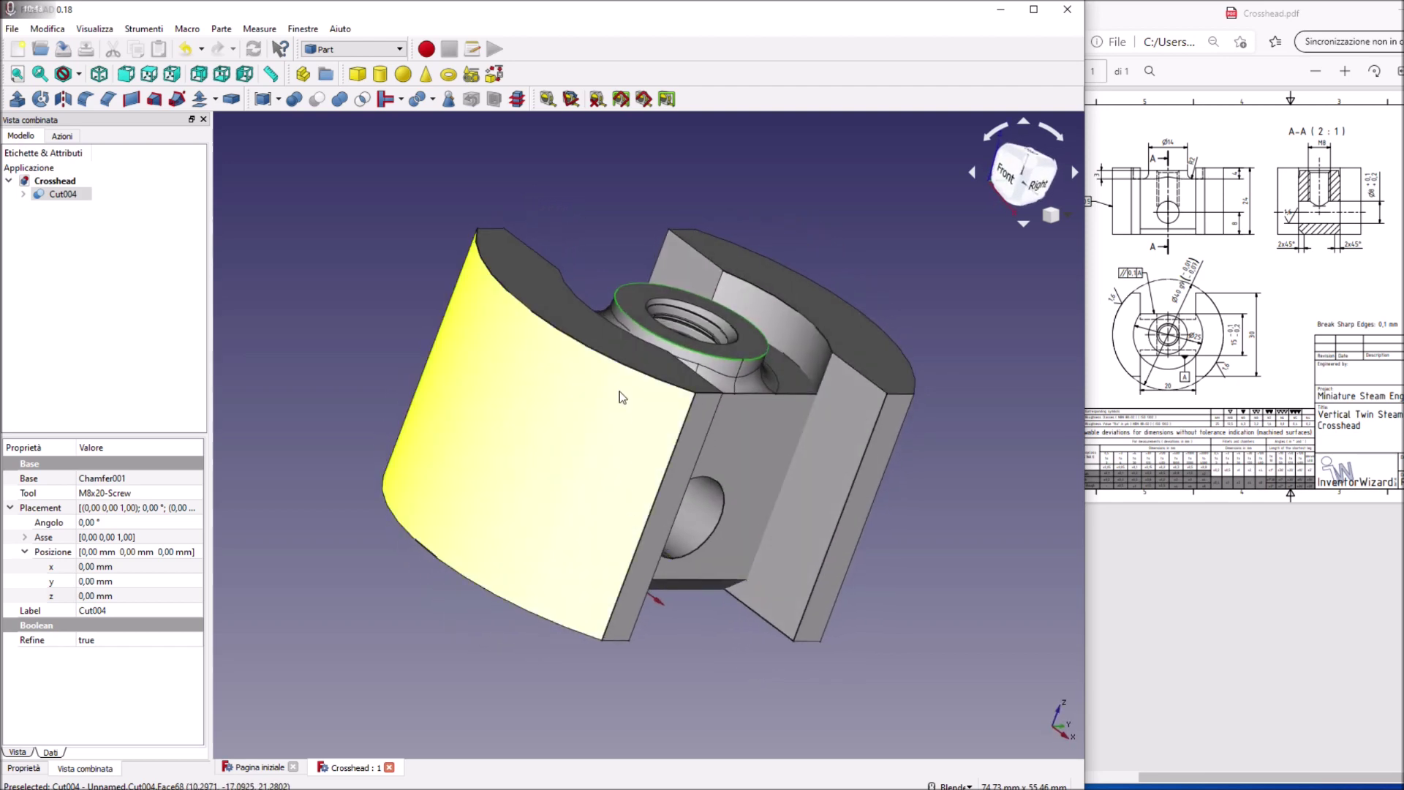
{"action": "left_click", "coordinate": [621, 371], "text": "ctrl"}
{"action": "middle_click_drag", "start_coordinate": [621, 372], "coordinate": [653, 331]}
{"action": "left_click", "coordinate": [723, 316], "text": "ctrl"}
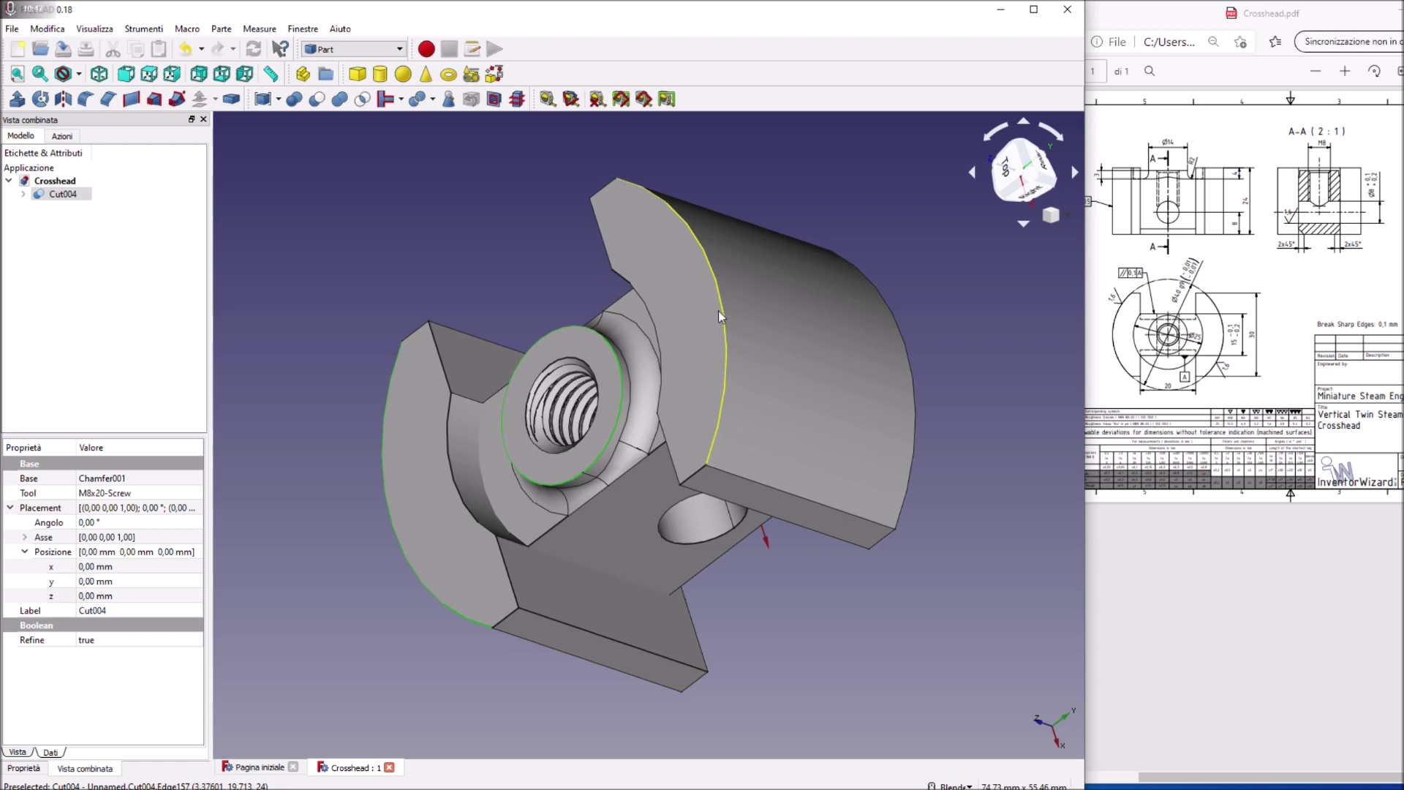
{"action": "middle_click_drag", "start_coordinate": [462, 424], "coordinate": [556, 276]}
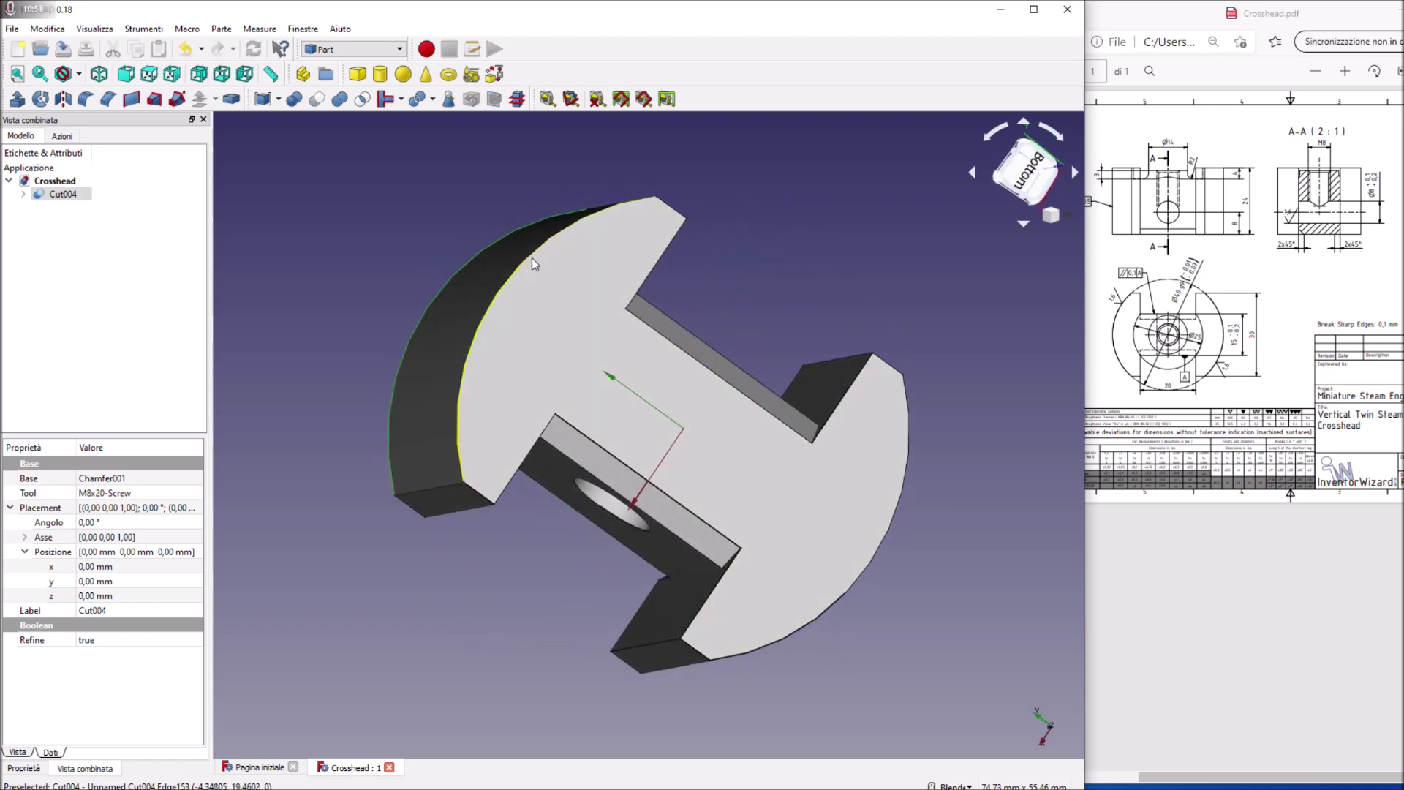
{"action": "left_click", "coordinate": [846, 606], "text": "ctrl"}
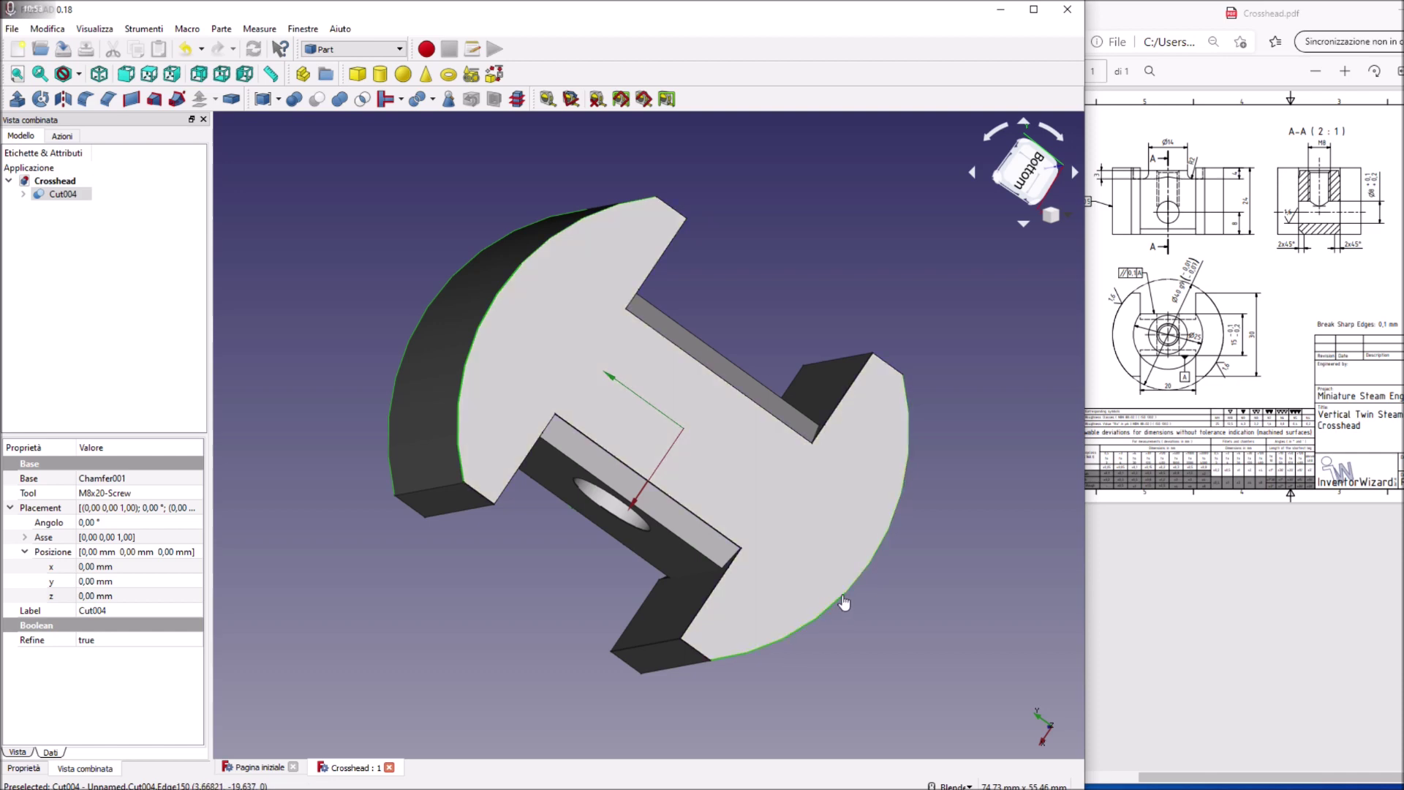
Step: Chamfer the selected outer arc edges with the set Lunghezza, creating Chamfer002
{"action": "key", "text": "2"}
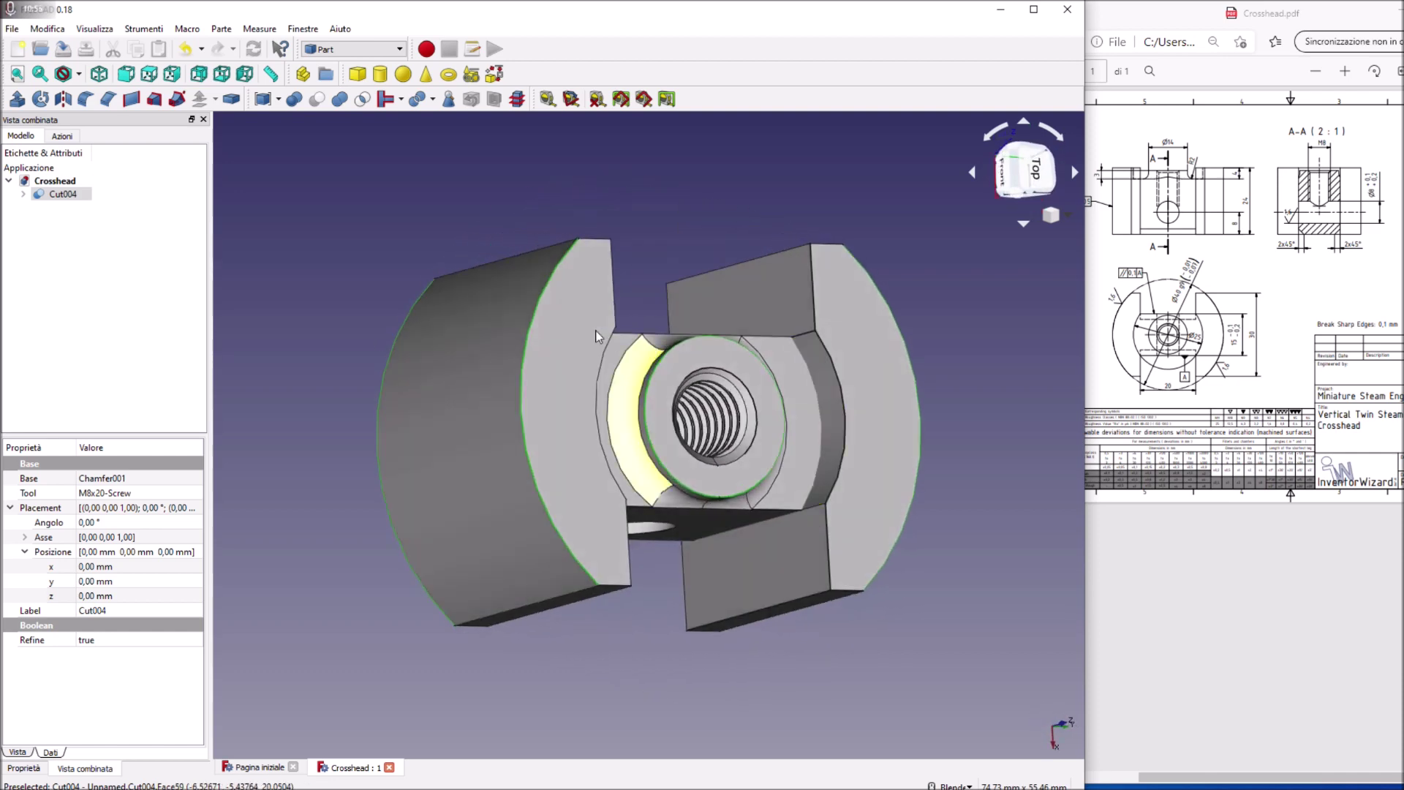
{"action": "left_click", "coordinate": [109, 98]}
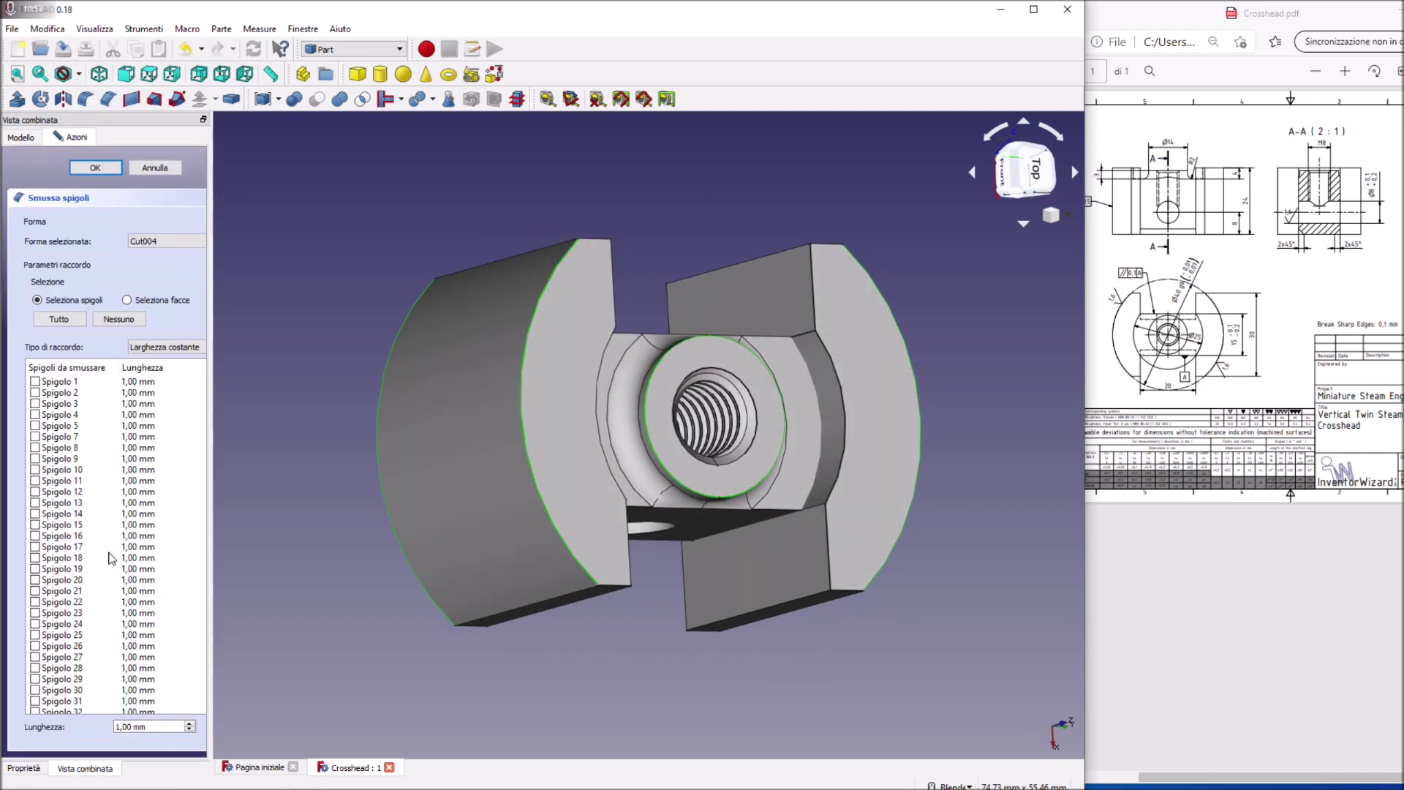
{"action": "left_click", "coordinate": [151, 726]}
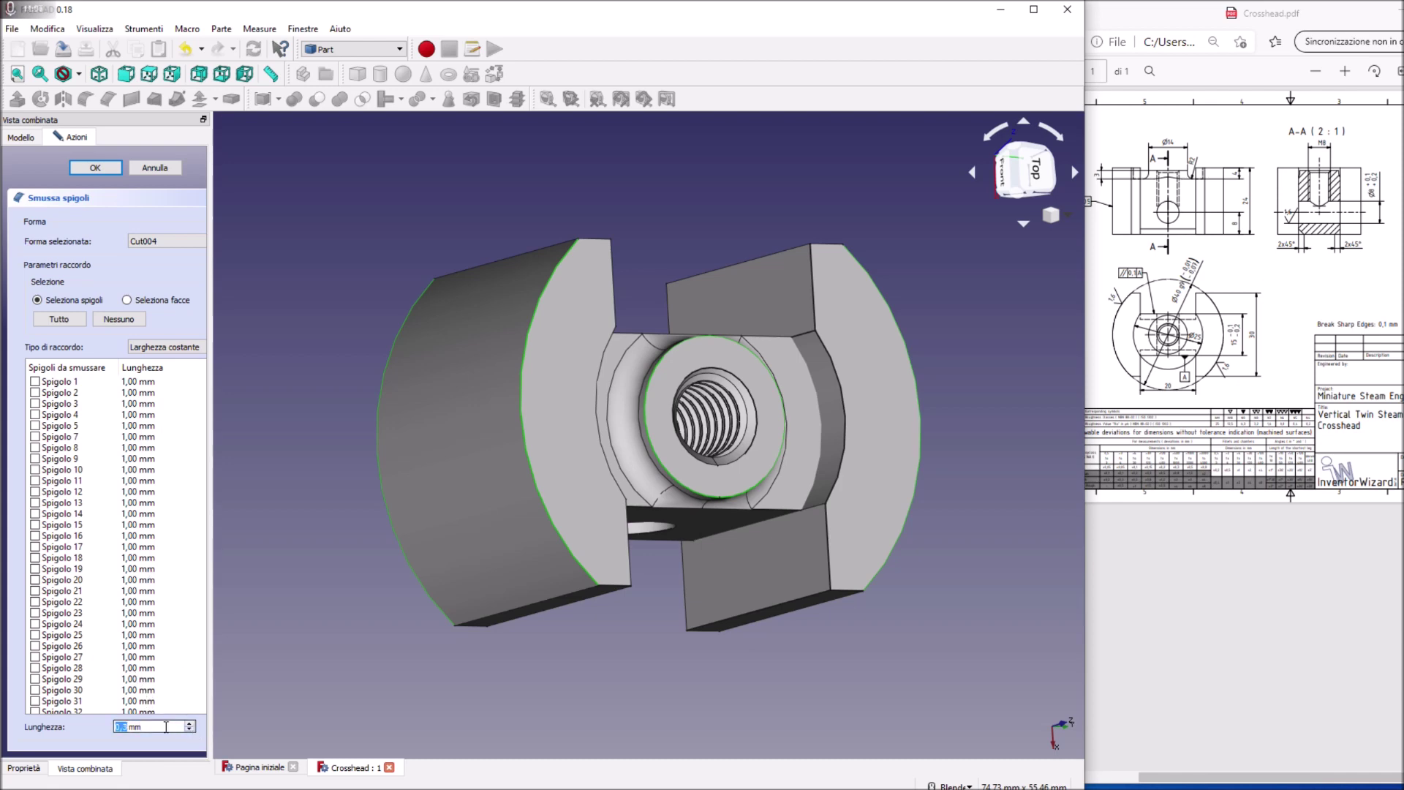
{"action": "left_click", "coordinate": [95, 168]}
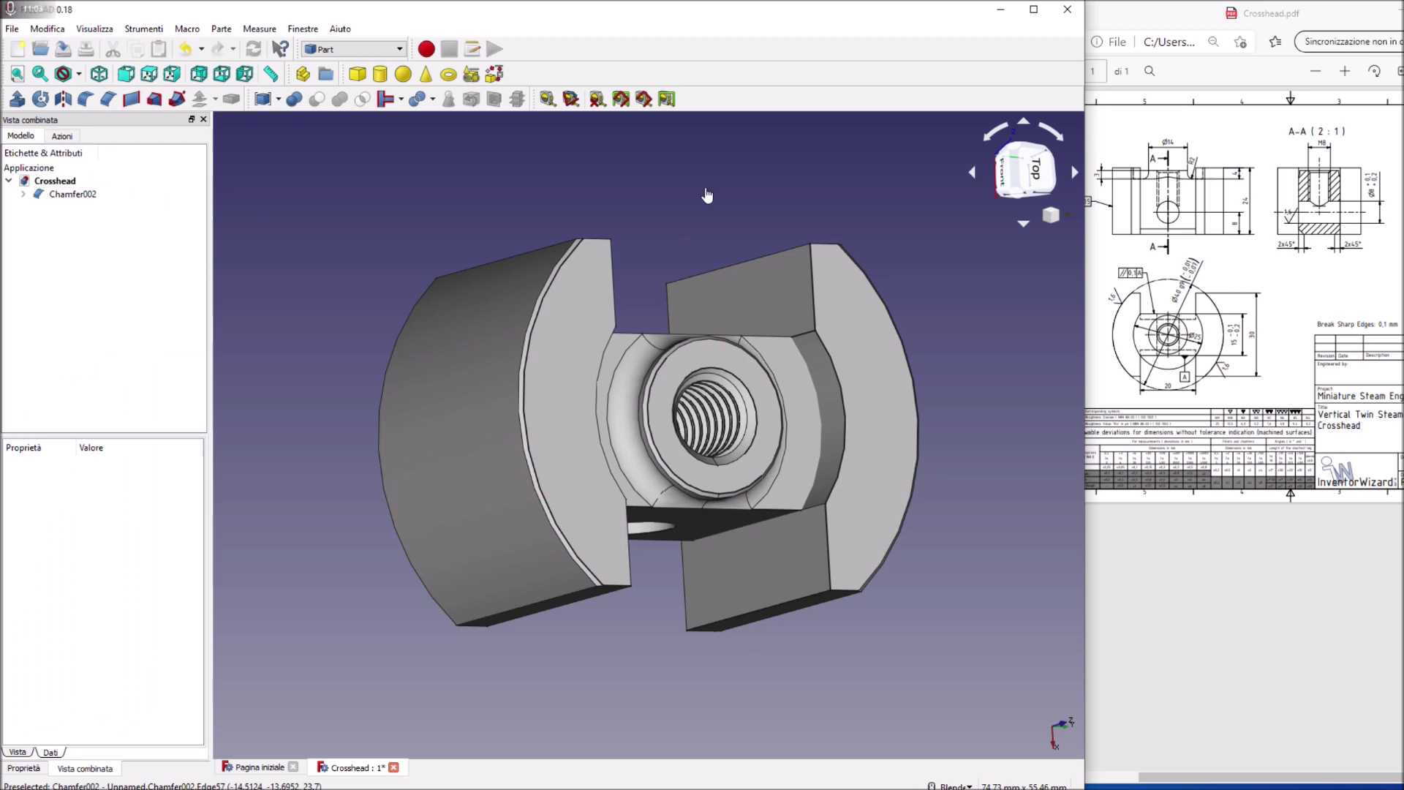
{"action": "mouse_move", "coordinate": [931, 355]}
{"action": "middle_mouse_down"}
{"action": "mouse_move", "coordinate": [1017, 439]}
{"action": "mouse_move", "coordinate": [662, 583]}
{"action": "mouse_move", "coordinate": [750, 300]}
{"action": "middle_mouse_up"}
{"action": "left_click", "coordinate": [750, 300]}
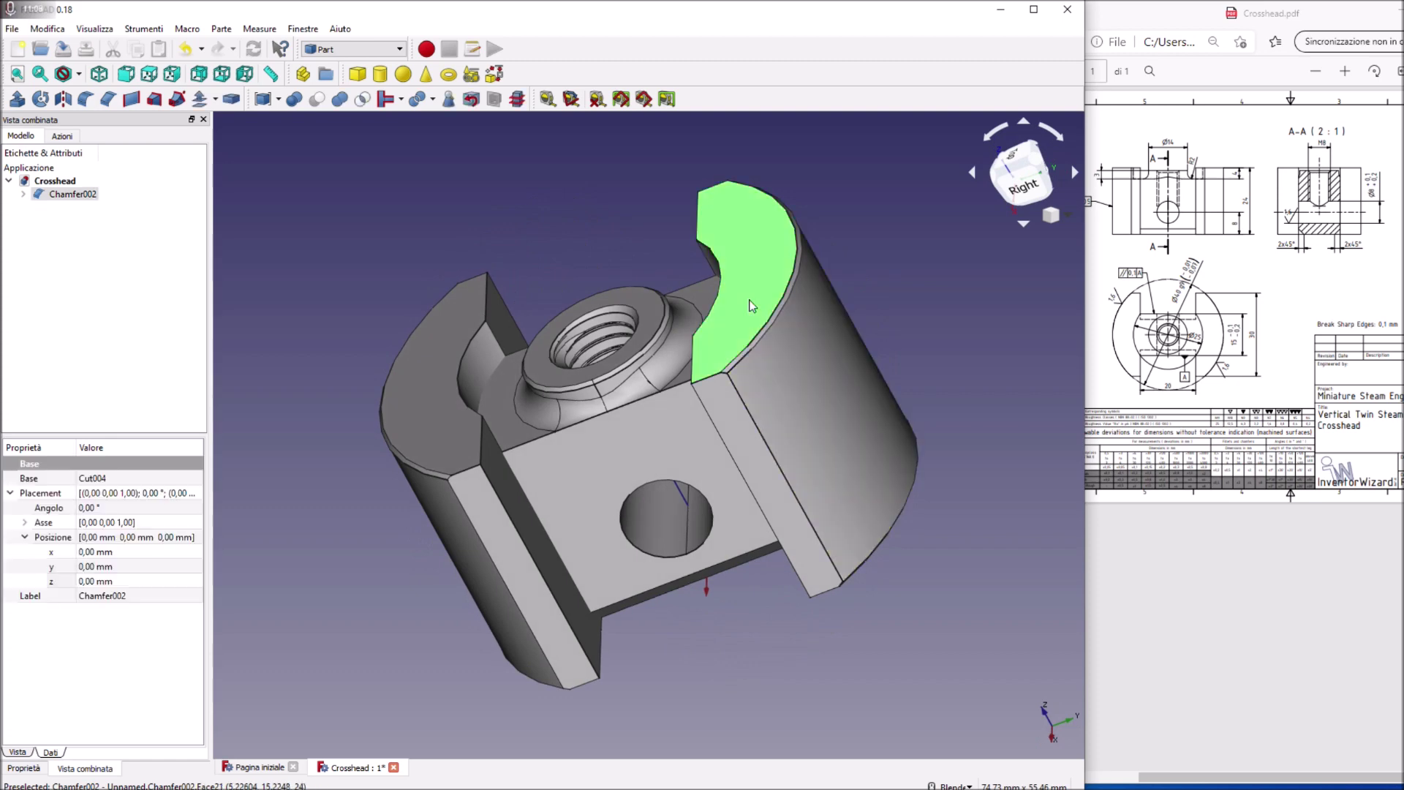
Step: Set the Chamfer002 body's Appearance material to Oro (gold) and orbit to inspect it
{"action": "right_click", "coordinate": [750, 299]}
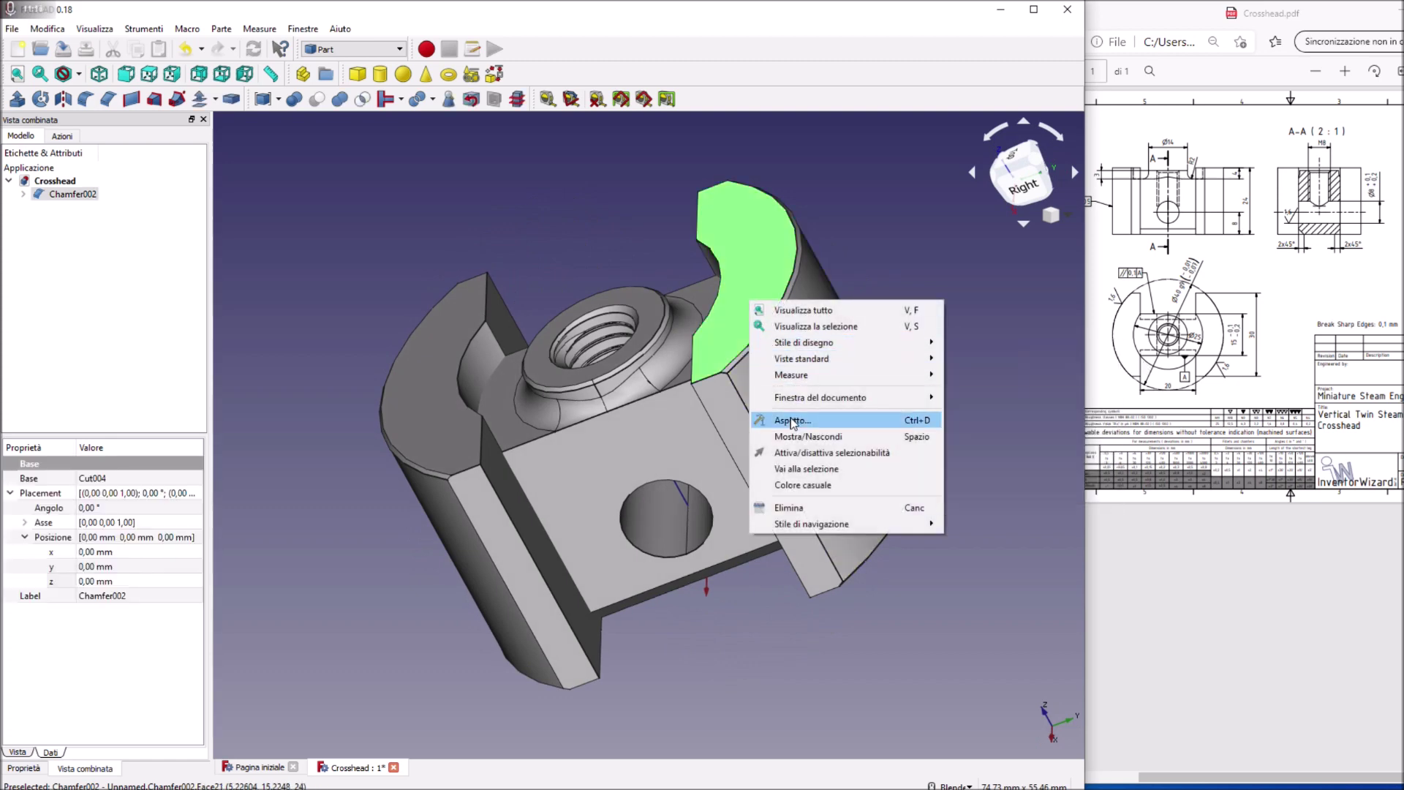
{"action": "left_click", "coordinate": [805, 420]}
{"action": "left_click", "coordinate": [599, 480]}
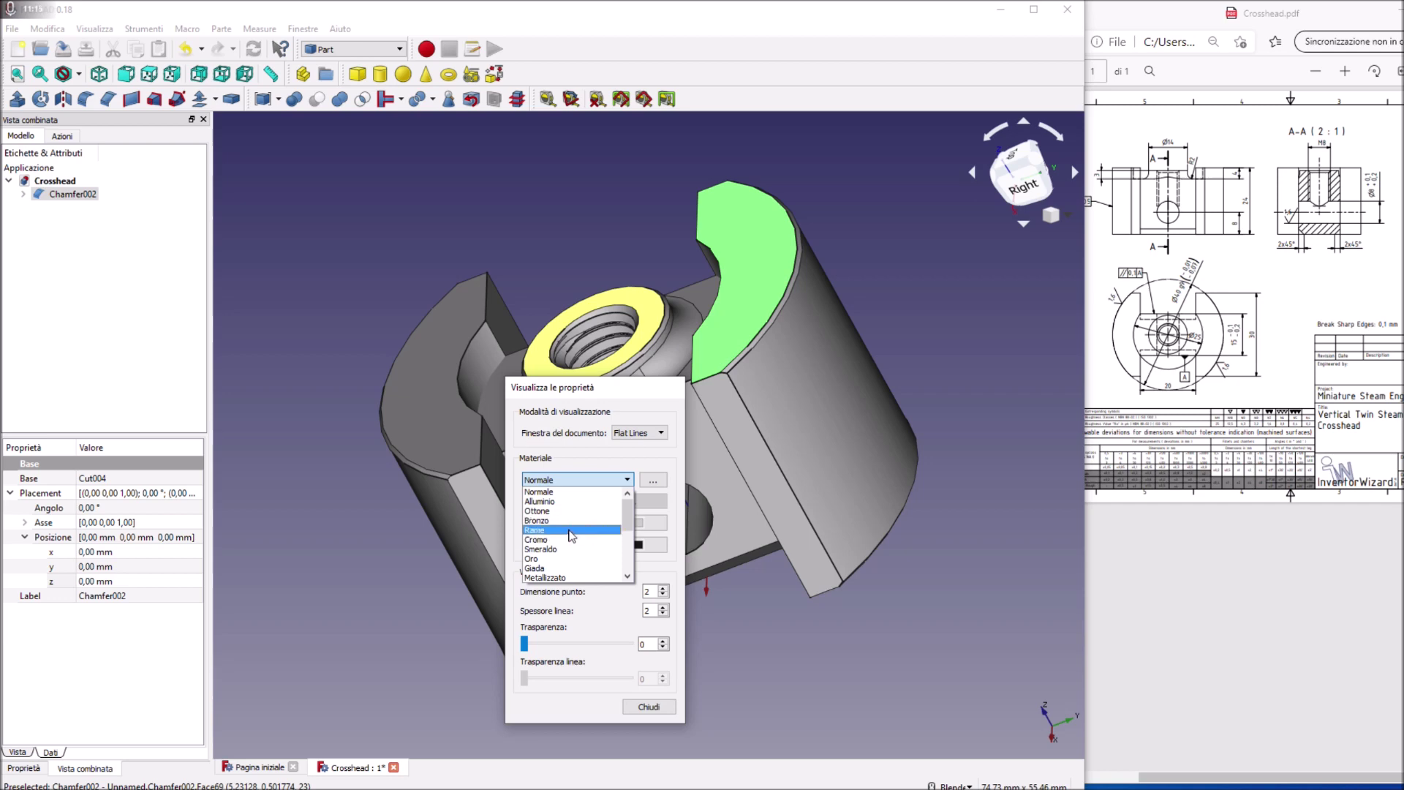
{"action": "left_click", "coordinate": [570, 567]}
{"action": "left_click", "coordinate": [584, 483]}
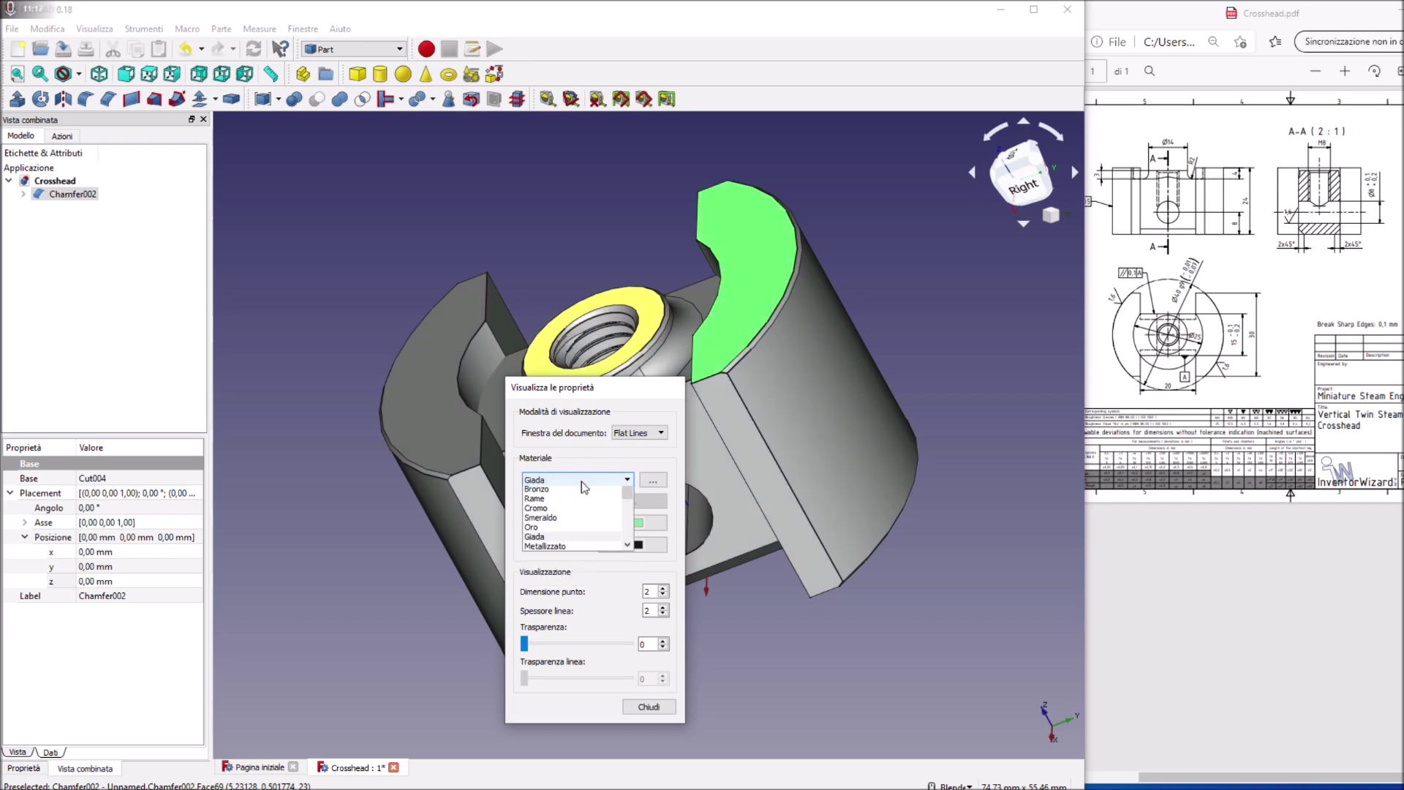
{"action": "left_click", "coordinate": [540, 528]}
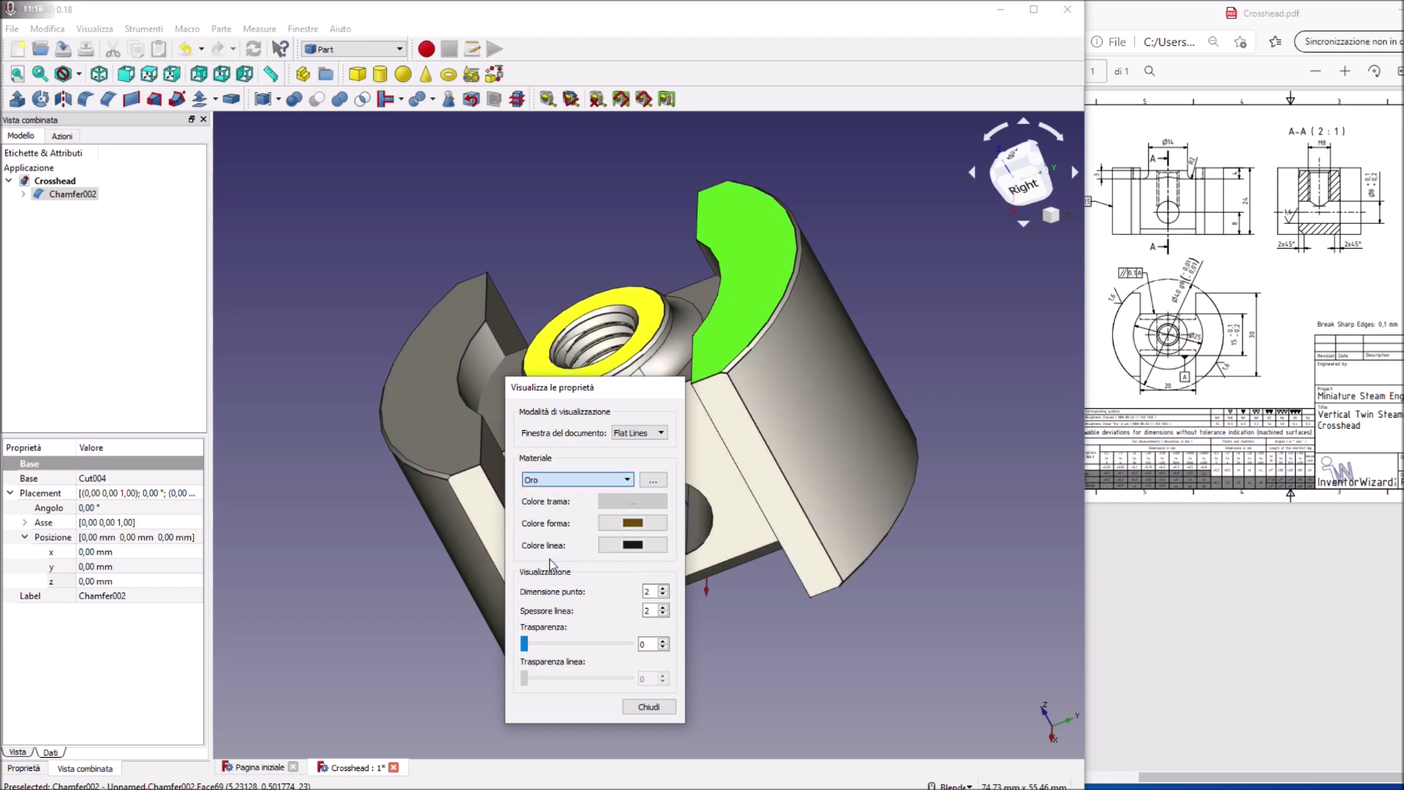
{"action": "left_click", "coordinate": [648, 707]}
{"action": "middle_click_drag", "start_coordinate": [804, 439], "coordinate": [732, 409]}
{"action": "mouse_move", "coordinate": [658, 438]}
{"action": "middle_mouse_down"}
{"action": "mouse_move", "coordinate": [702, 381]}
{"action": "mouse_move", "coordinate": [702, 307]}
{"action": "mouse_move", "coordinate": [761, 438]}
{"action": "mouse_move", "coordinate": [658, 410]}
{"action": "middle_mouse_up"}
{"action": "mouse_move", "coordinate": [731, 365]}
{"action": "middle_mouse_down"}
{"action": "mouse_move", "coordinate": [805, 293]}
{"action": "mouse_move", "coordinate": [889, 245]}
{"action": "mouse_move", "coordinate": [825, 376]}
{"action": "mouse_move", "coordinate": [768, 192]}
{"action": "middle_mouse_up"}
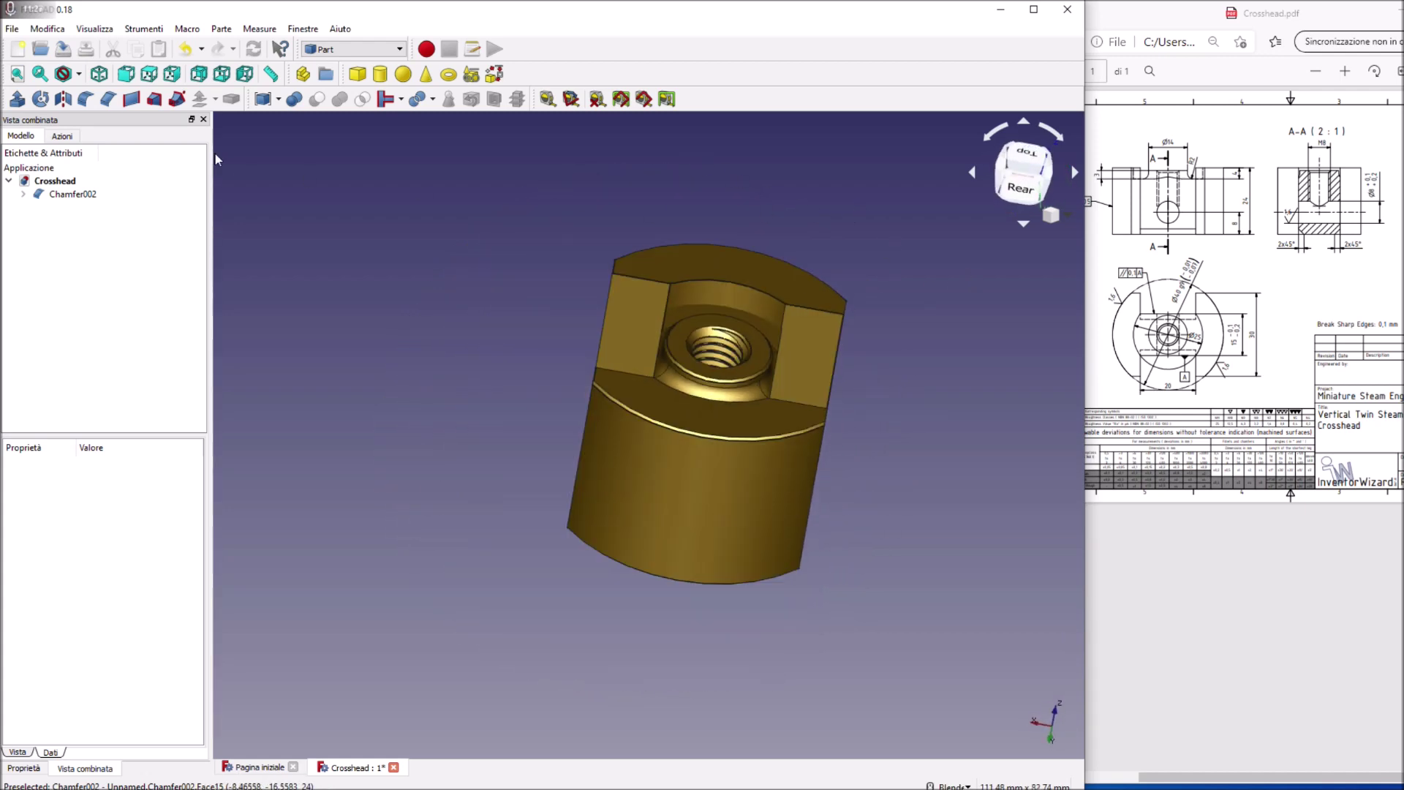
Step: Save Crosshead, check front and isometric views, close it, and bring the PDF window forward
{"action": "left_click", "coordinate": [64, 49]}
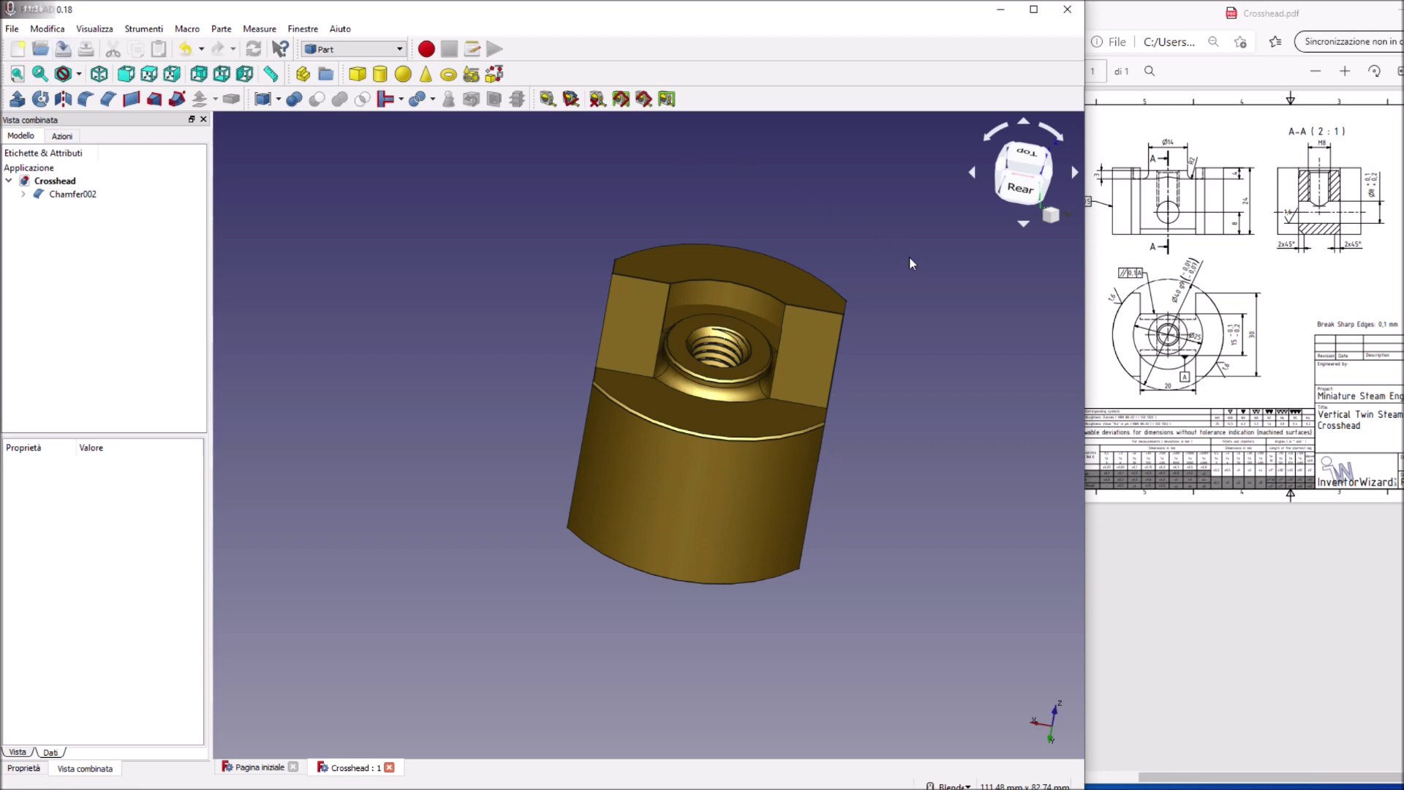
{"action": "middle_click_drag", "start_coordinate": [918, 284], "coordinate": [881, 344]}
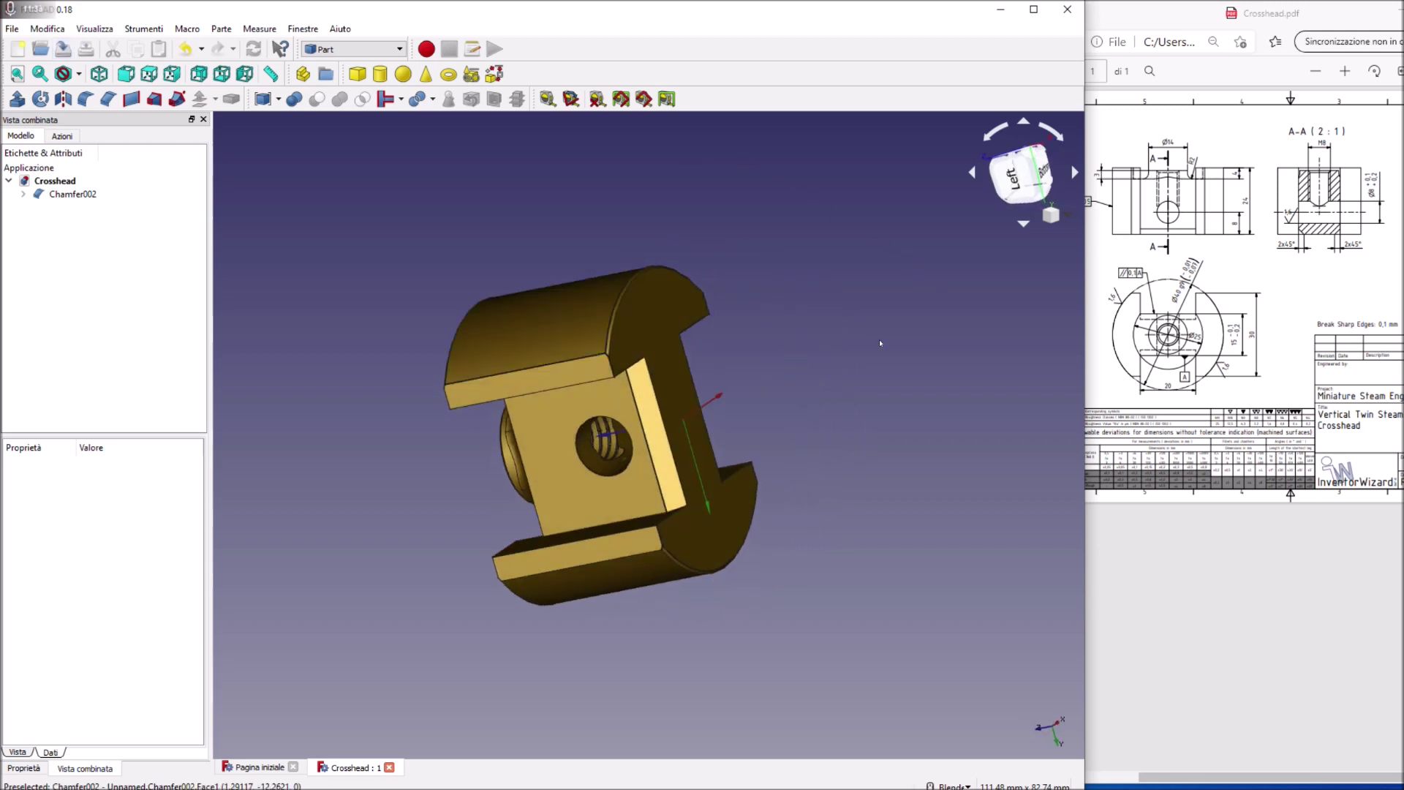
{"action": "key", "text": "1"}
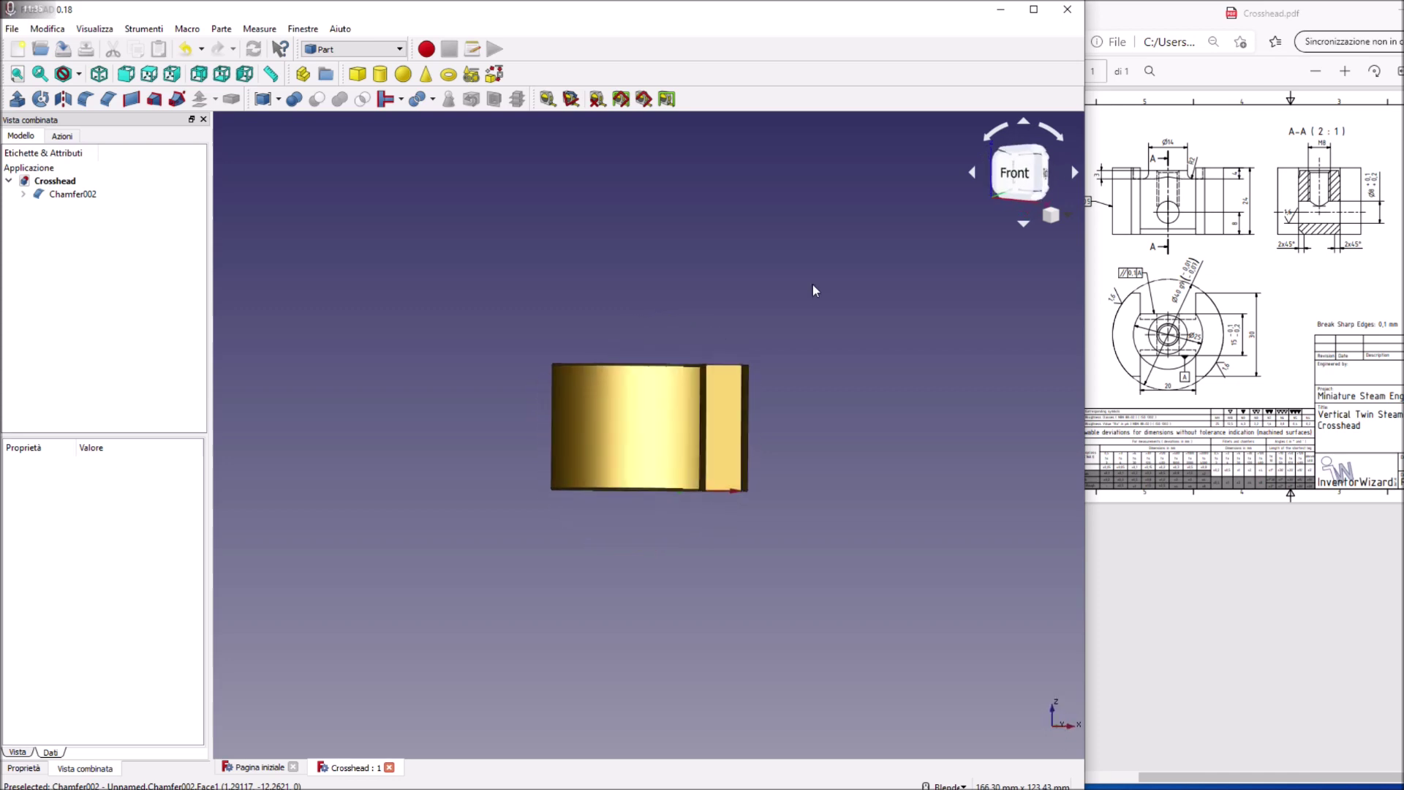
{"action": "key", "text": "0"}
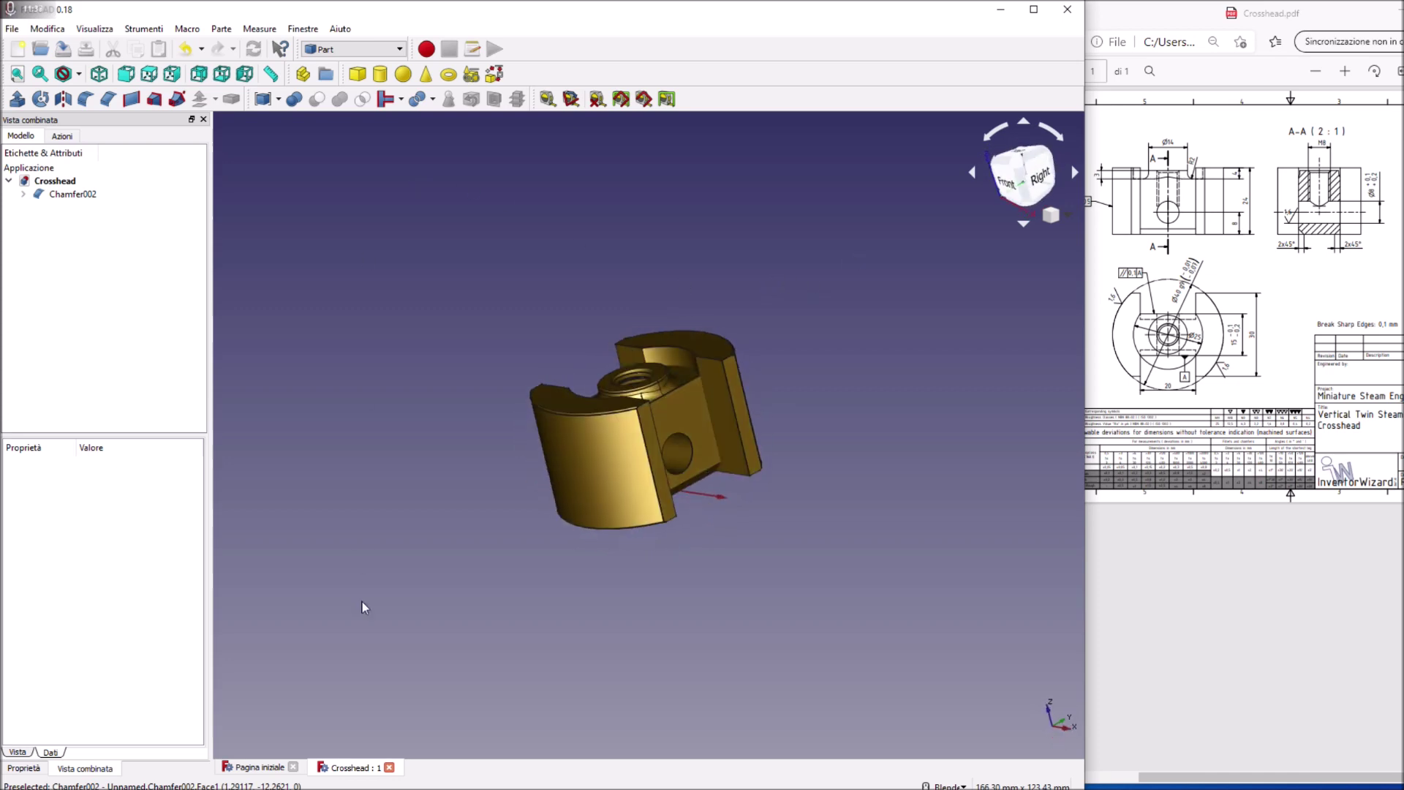
{"action": "left_click", "coordinate": [389, 768]}
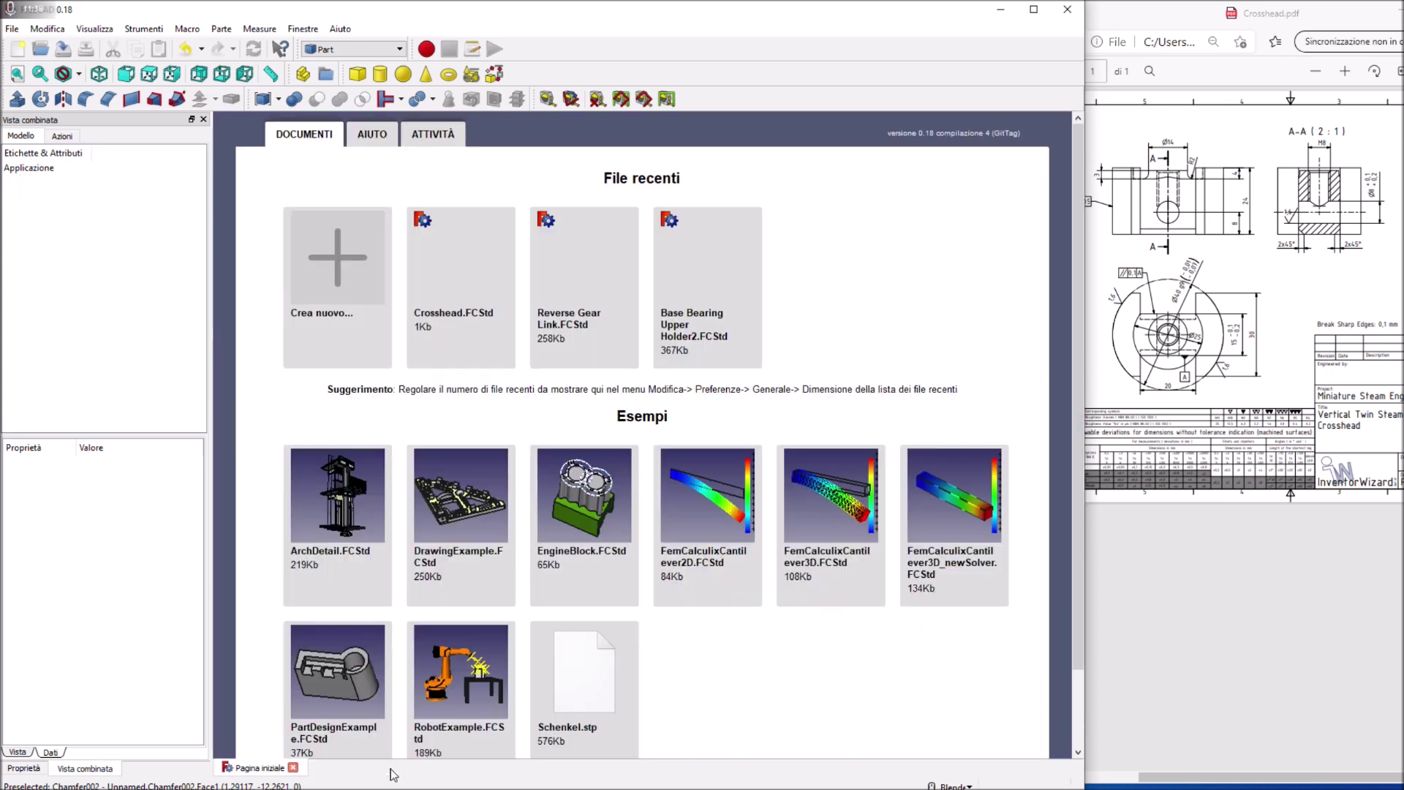
{"action": "mouse_move", "coordinate": [708, 285]}
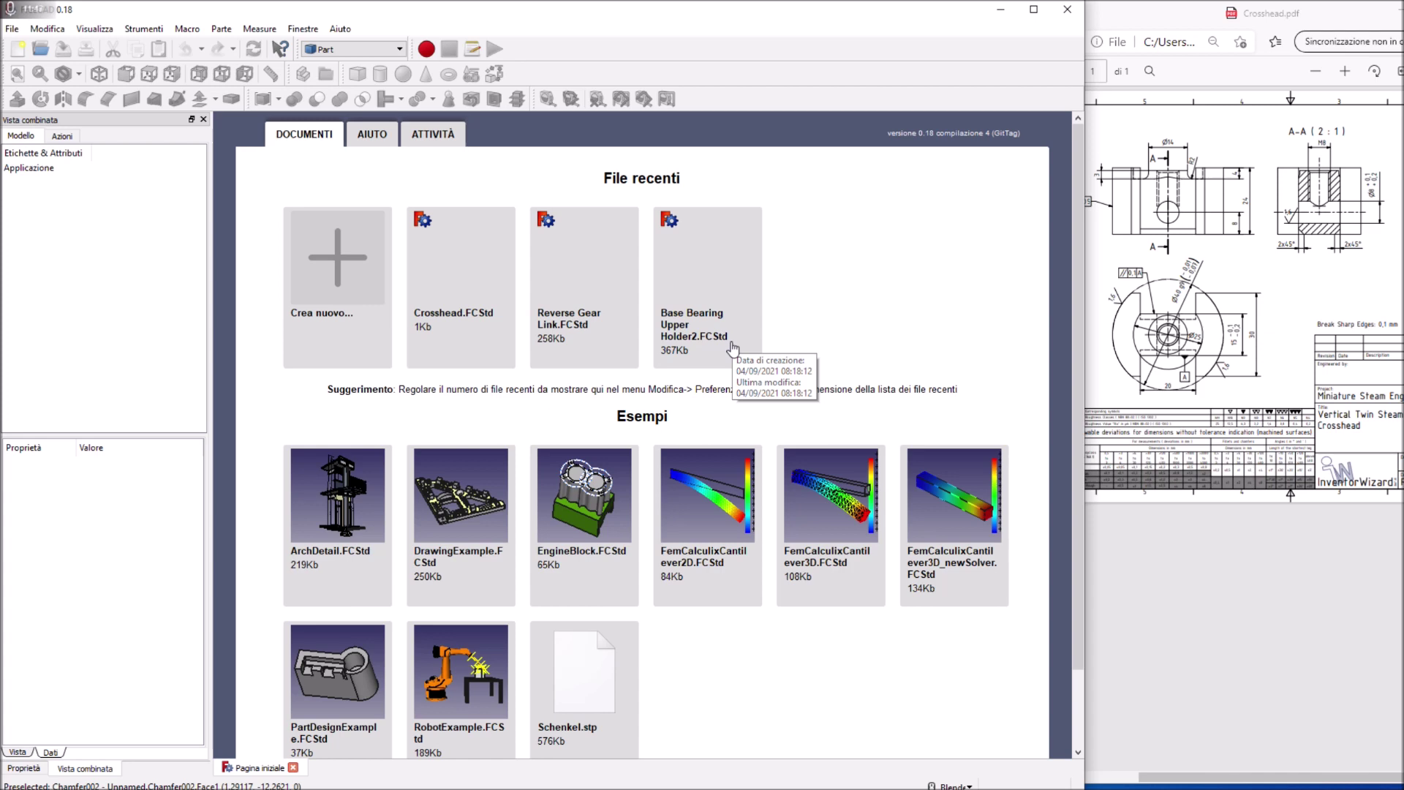
{"action": "mouse_move", "coordinate": [1139, 18]}
{"action": "left_mouse_down"}
{"action": "mouse_move", "coordinate": [911, 40]}
{"action": "mouse_move", "coordinate": [607, 2]}
{"action": "left_mouse_up"}
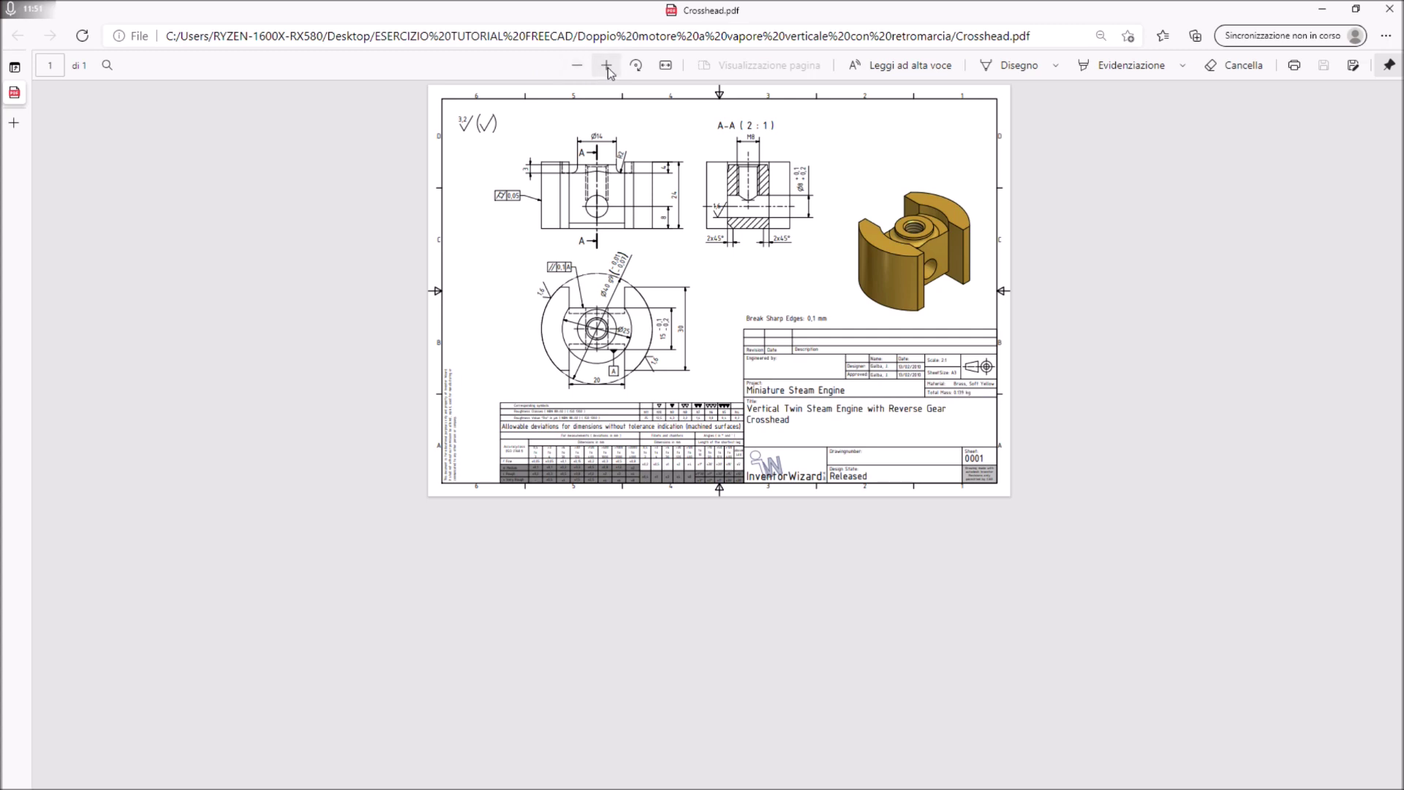
Step: Zoom into the Crosshead.pdf drawing two levels
{"action": "left_click", "coordinate": [607, 66]}
{"action": "left_click", "coordinate": [607, 66]}
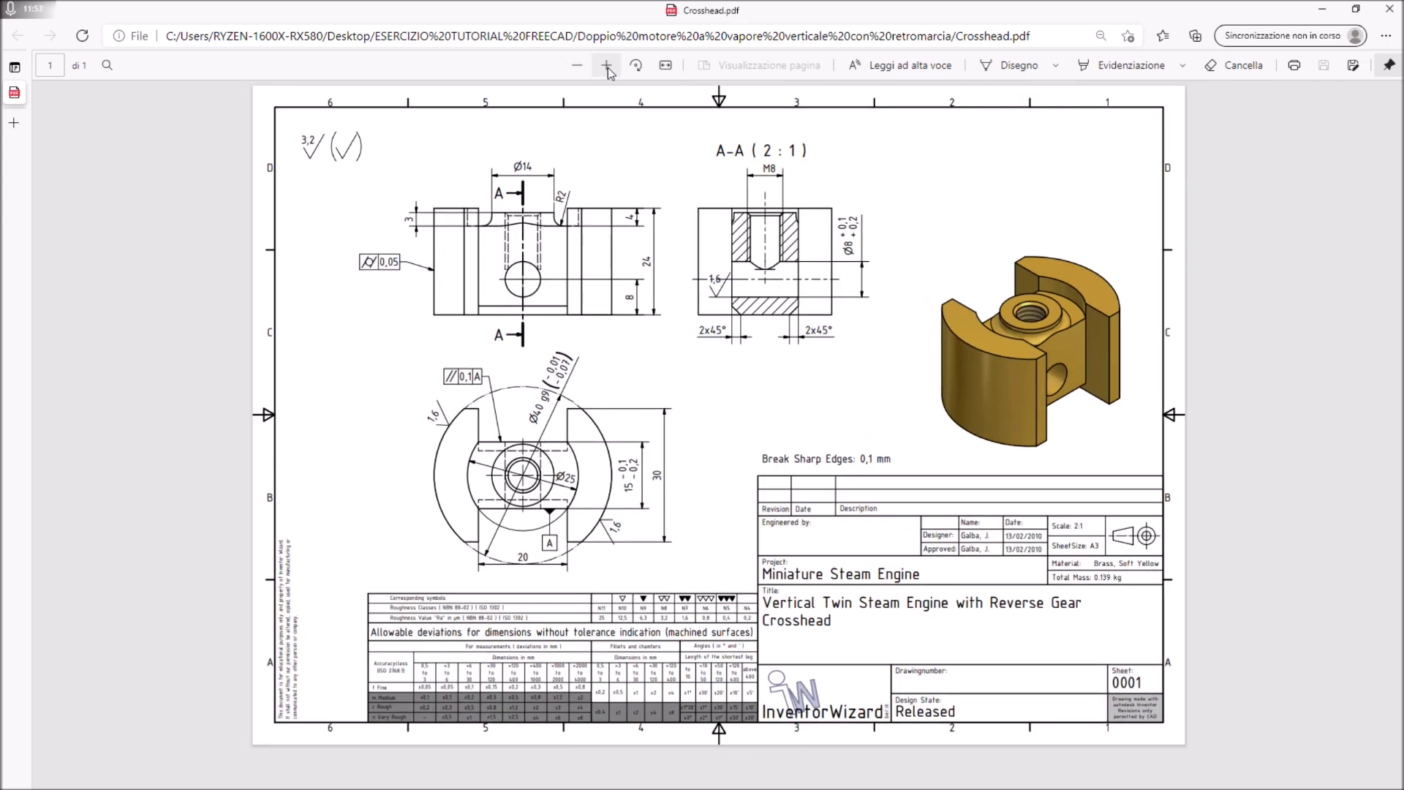